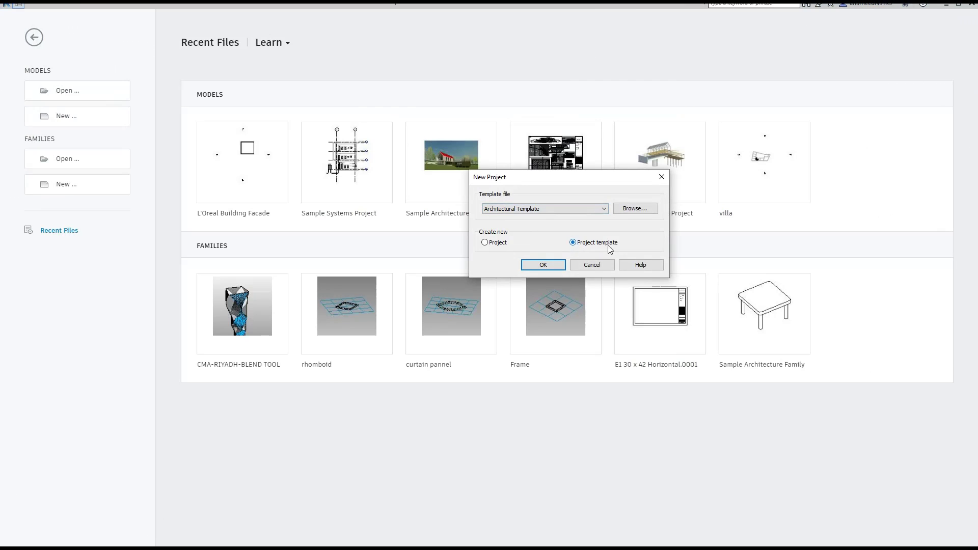
- Dismiss the New Project dialog and return to the open template's Level 1 floor plan
{"action": "left_click", "coordinate": [592, 264]}
{"action": "left_click", "coordinate": [23, 6]}
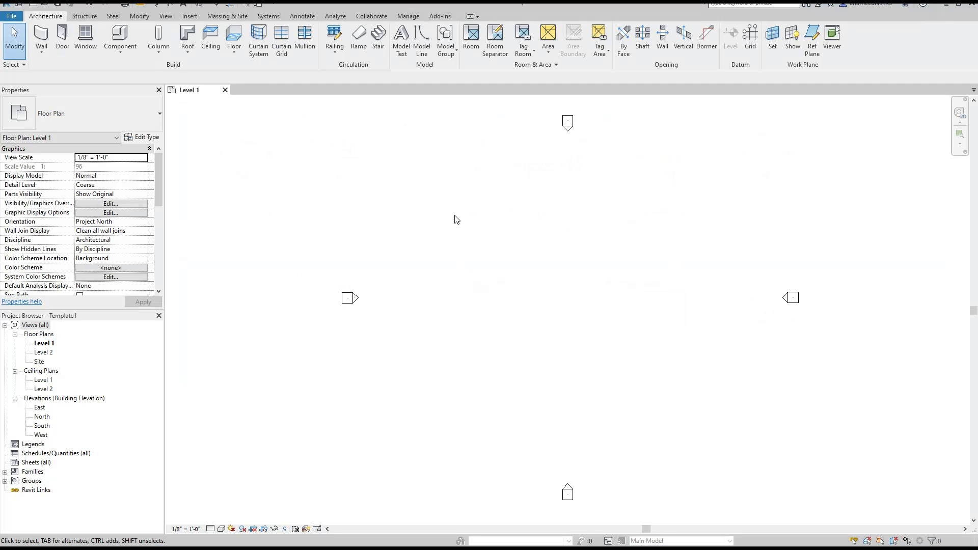
- Draw a straight vertical Generic - 8" wall about 50' 6" long in the western half of the Level 1 plan
{"action": "mouse_move", "coordinate": [625, 268]}
{"action": "middle_mouse_down"}
{"action": "mouse_move", "coordinate": [626, 253]}
{"action": "mouse_move", "coordinate": [631, 262]}
{"action": "mouse_move", "coordinate": [662, 253]}
{"action": "mouse_move", "coordinate": [614, 281]}
{"action": "middle_mouse_up"}
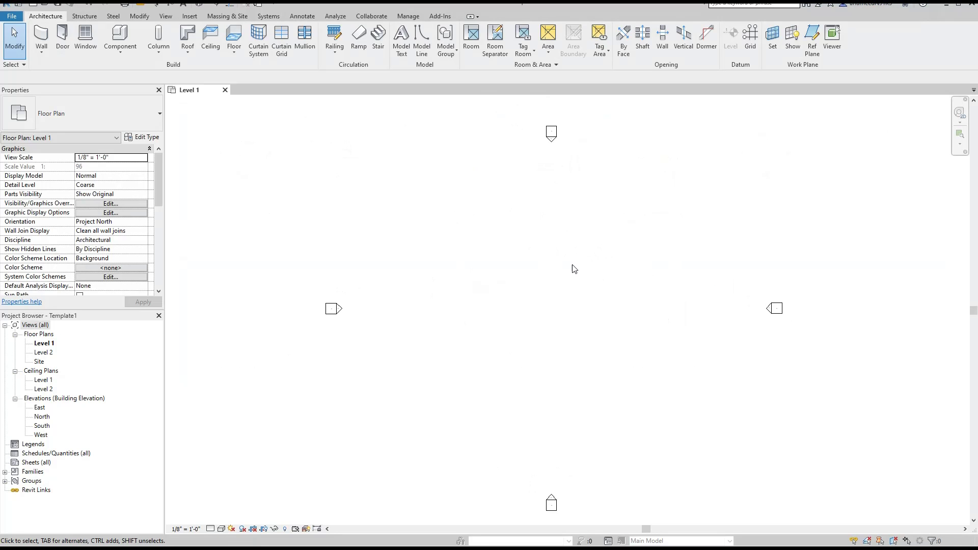
{"action": "left_click", "coordinate": [41, 36]}
{"action": "left_click", "coordinate": [449, 219]}
{"action": "left_click", "coordinate": [448, 350]}
{"action": "key", "text": "Escape"}
{"action": "key", "text": "Escape"}
{"action": "scroll", "coordinate": [457, 249], "scroll_direction": "up", "scroll_amount": 1}
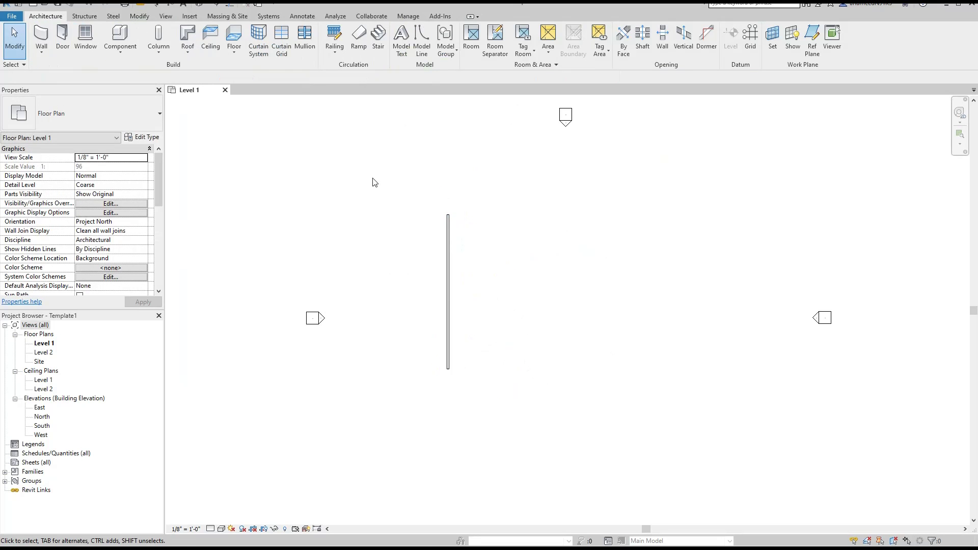
- Place a 60" x 30" Desk component east of the wall, about 6' below the wall's upper end
{"action": "left_click", "coordinate": [129, 38]}
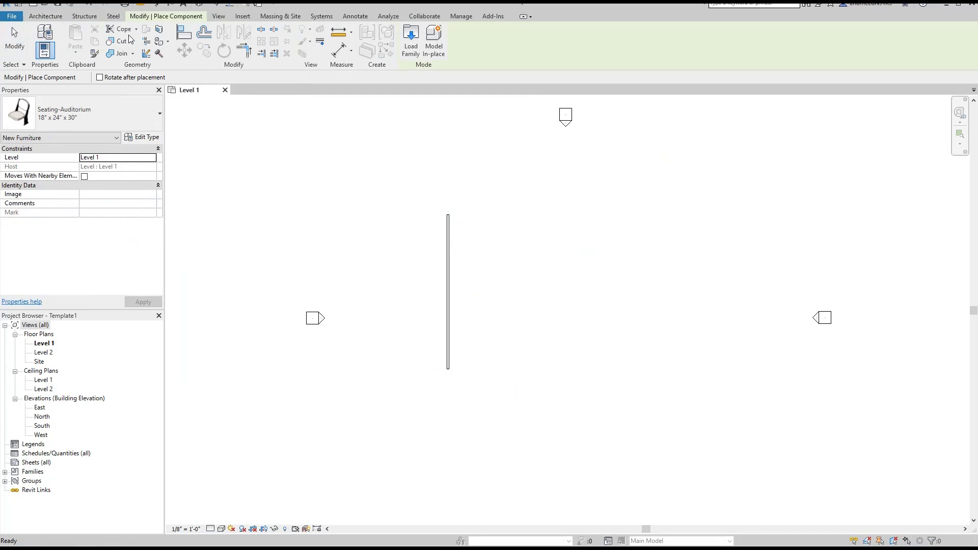
{"action": "left_click", "coordinate": [127, 112]}
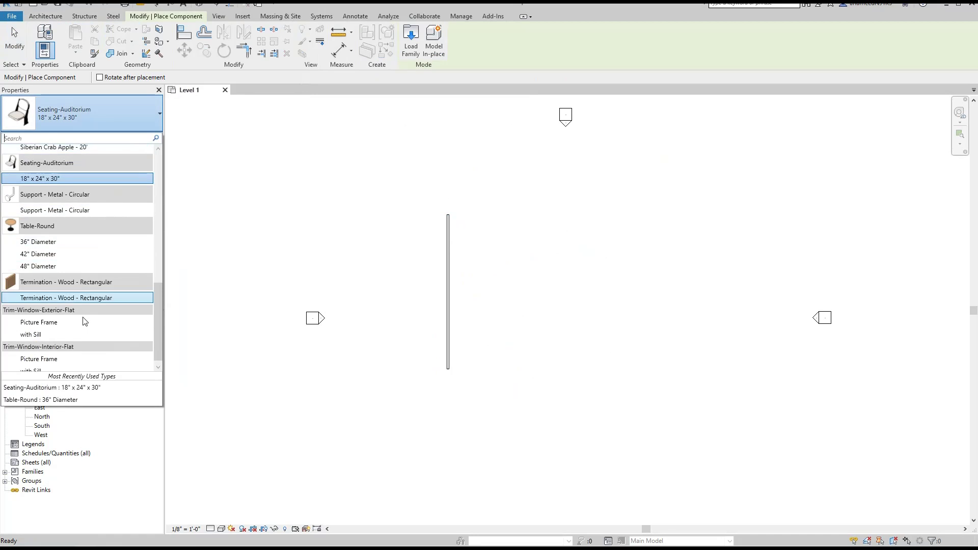
{"action": "scroll", "coordinate": [82, 313], "scroll_direction": "up", "scroll_amount": 8}
{"action": "scroll", "coordinate": [97, 226], "scroll_direction": "up", "scroll_amount": 5}
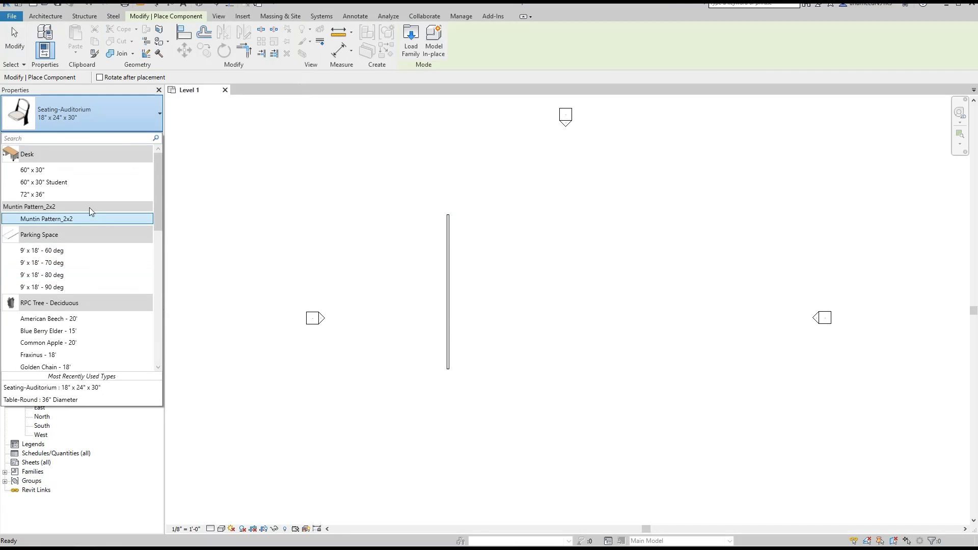
{"action": "left_click", "coordinate": [59, 168]}
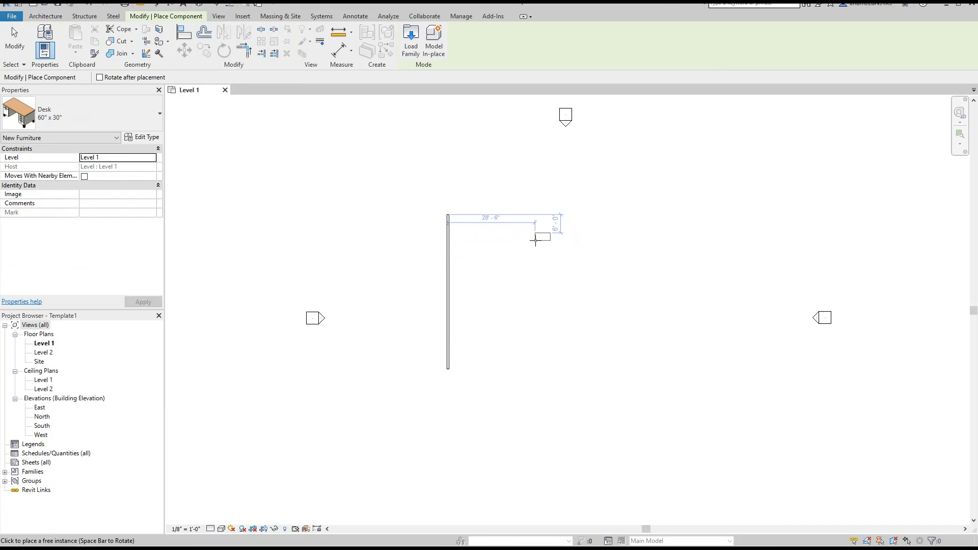
{"action": "left_click", "coordinate": [534, 234]}
{"action": "key", "text": "Escape"}
{"action": "key", "text": "Escape"}
{"action": "scroll", "coordinate": [536, 223], "scroll_direction": "up", "scroll_amount": 2}
{"action": "scroll", "coordinate": [537, 224], "scroll_direction": "up", "scroll_amount": 2}
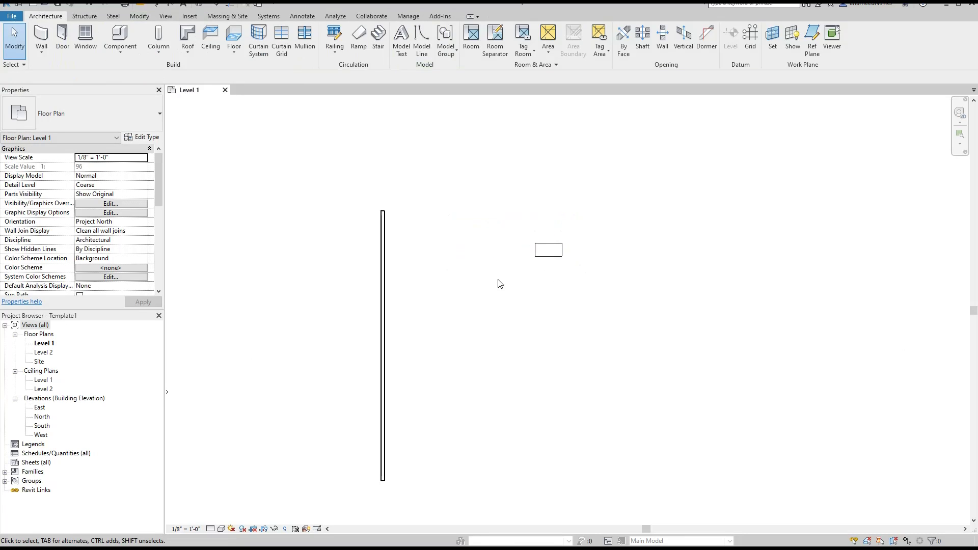
{"action": "middle_click_drag", "start_coordinate": [573, 288], "coordinate": [618, 262]}
{"action": "left_click_drag", "start_coordinate": [470, 161], "coordinate": [370, 225]}
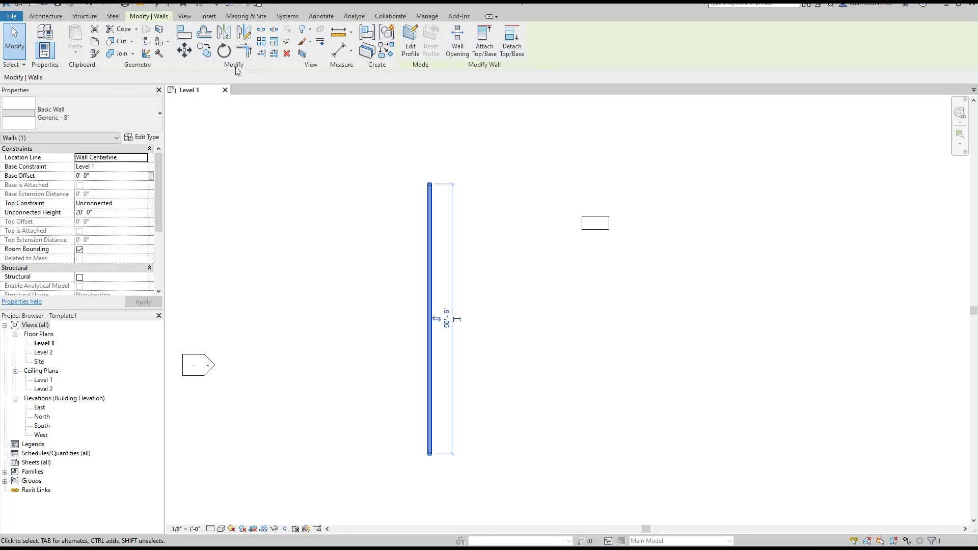
{"action": "left_click", "coordinate": [184, 35]}
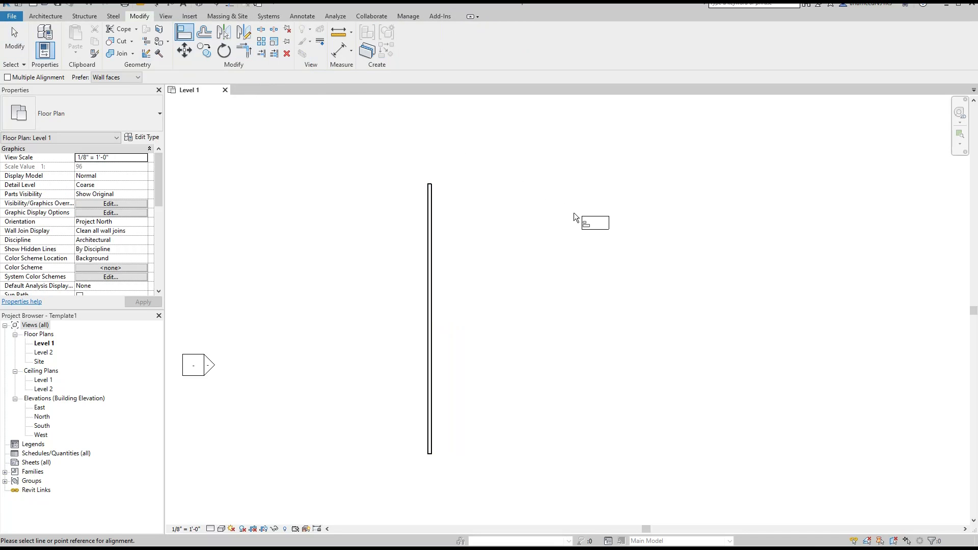
{"action": "key", "text": "Escape"}
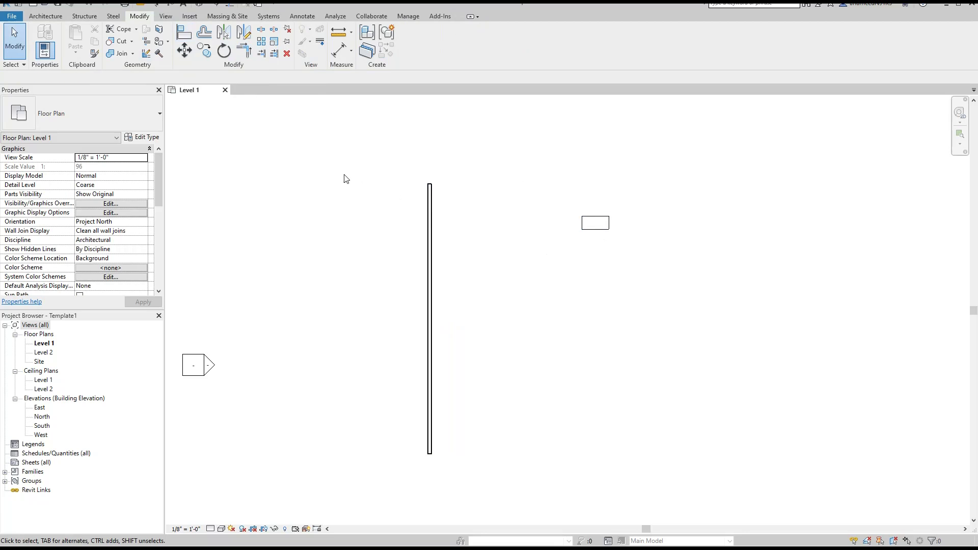
- Move the desk straight down to about 16' below the wall's upper end and leave it selected
{"action": "left_click_drag", "start_coordinate": [693, 183], "coordinate": [541, 260]}
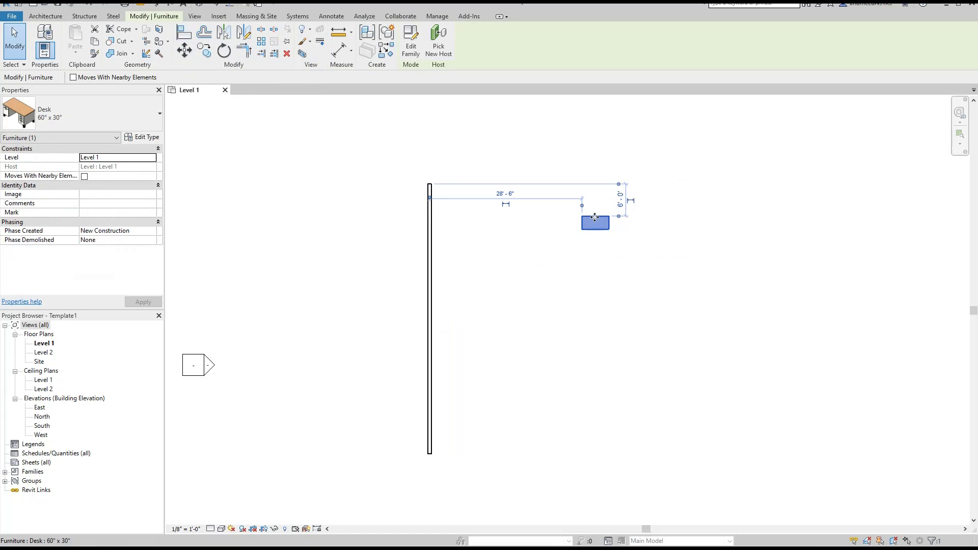
{"action": "left_click", "coordinate": [653, 273]}
{"action": "left_click_drag", "start_coordinate": [657, 240], "coordinate": [536, 313]}
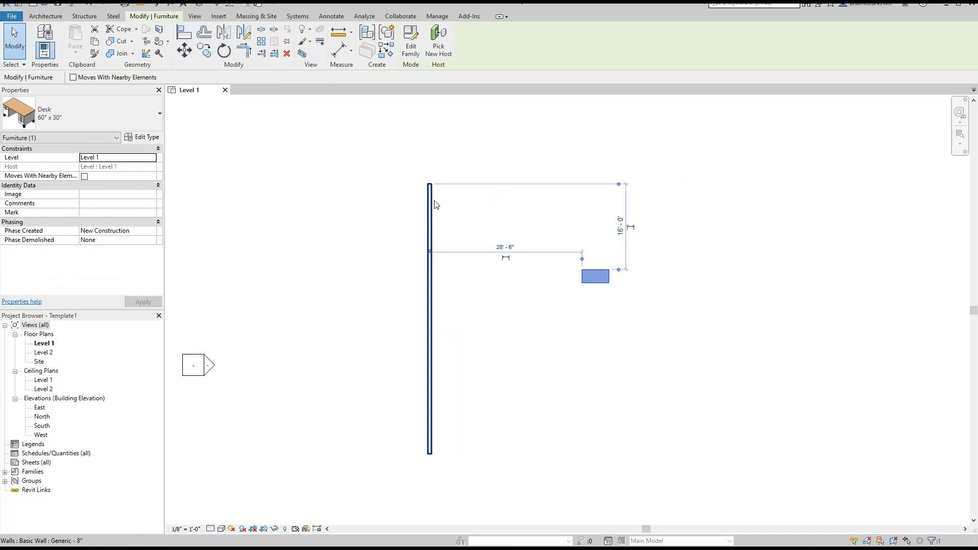
{"action": "left_click", "coordinate": [670, 235]}
{"action": "left_click_drag", "start_coordinate": [670, 234], "coordinate": [547, 318]}
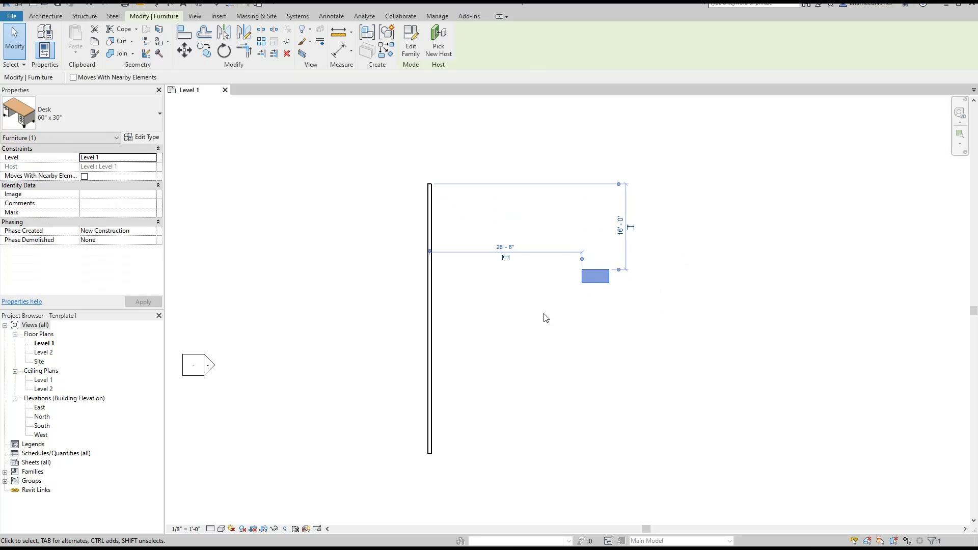
- Align the wall's right face to the desk's left edge and undo the alignment
{"action": "left_click", "coordinate": [184, 32]}
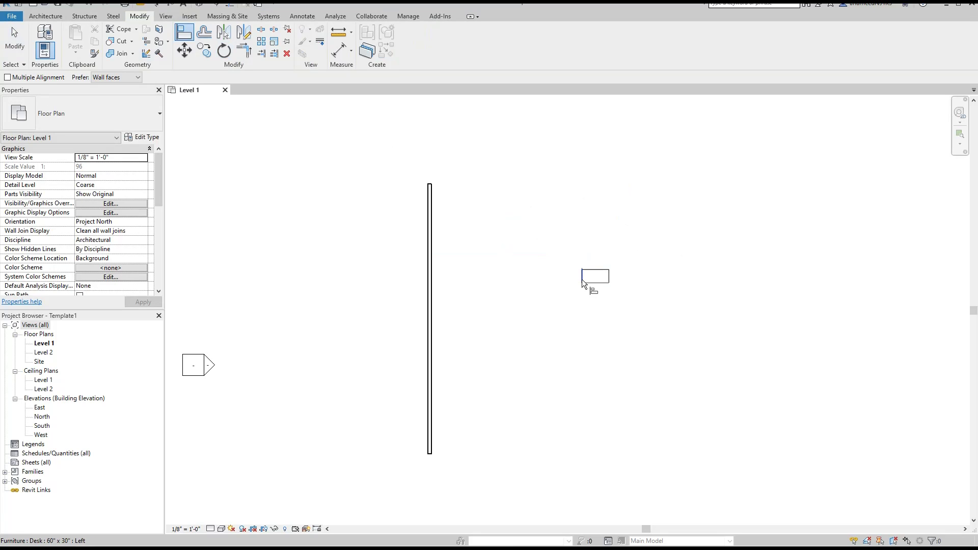
{"action": "scroll", "coordinate": [583, 283], "scroll_direction": "up", "scroll_amount": 2}
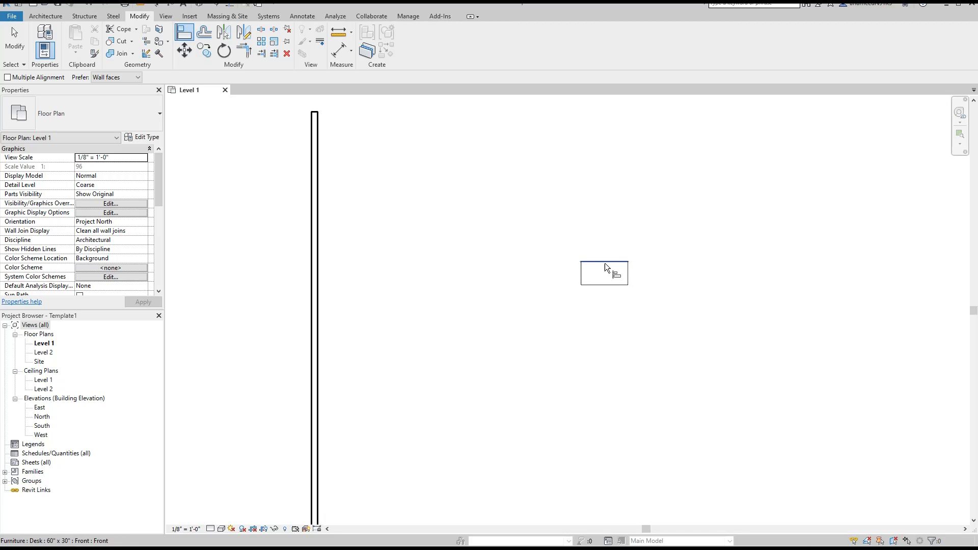
{"action": "left_click", "coordinate": [581, 277]}
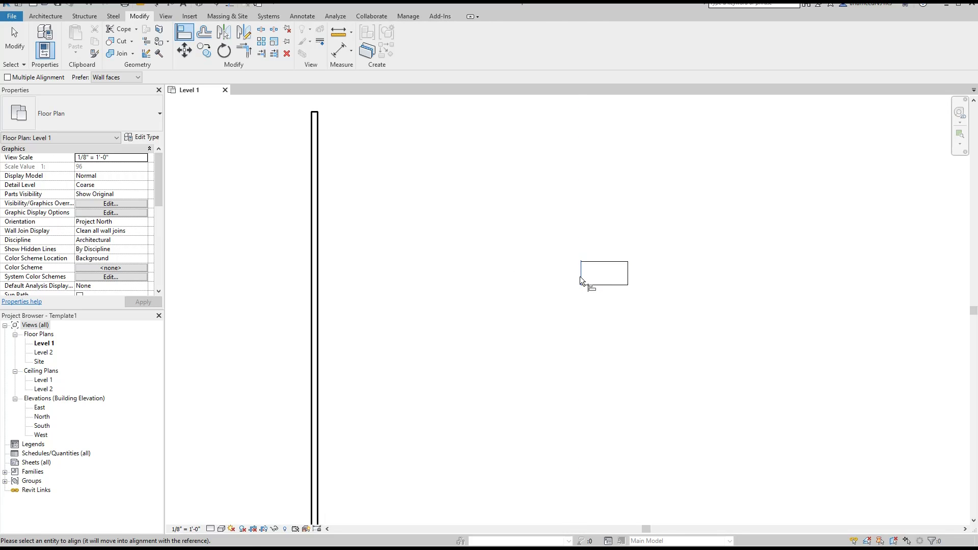
{"action": "scroll", "coordinate": [567, 298], "scroll_direction": "down", "scroll_amount": 2}
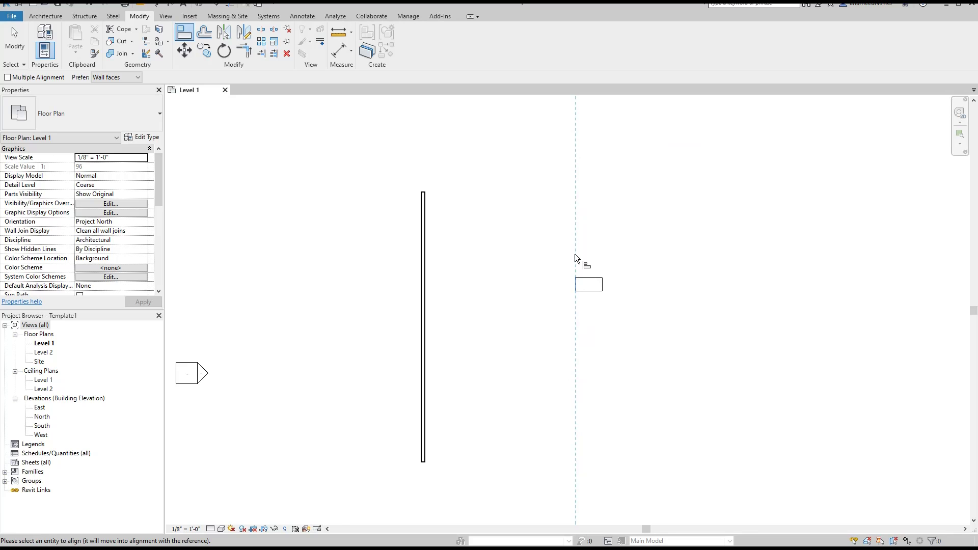
{"action": "scroll", "coordinate": [575, 287], "scroll_direction": "up", "scroll_amount": 2}
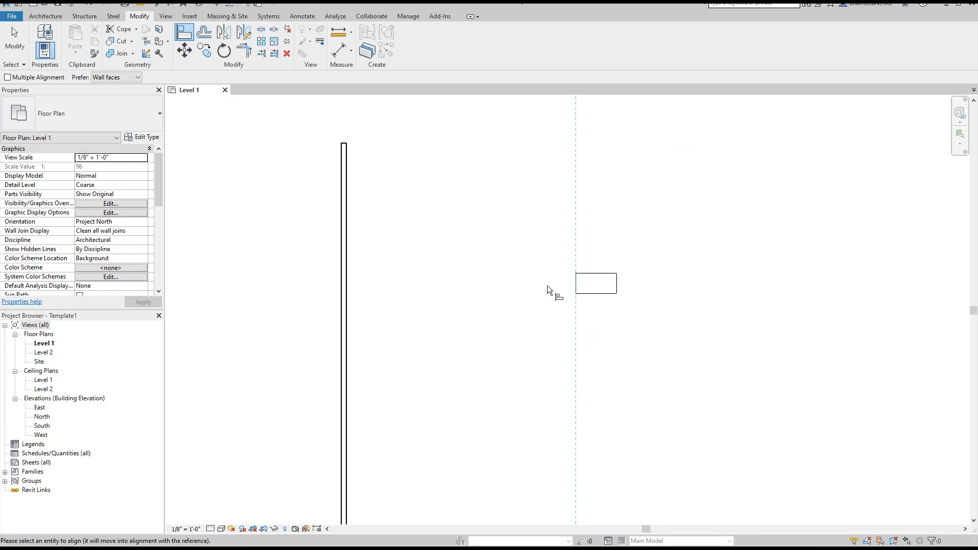
{"action": "left_click", "coordinate": [346, 286]}
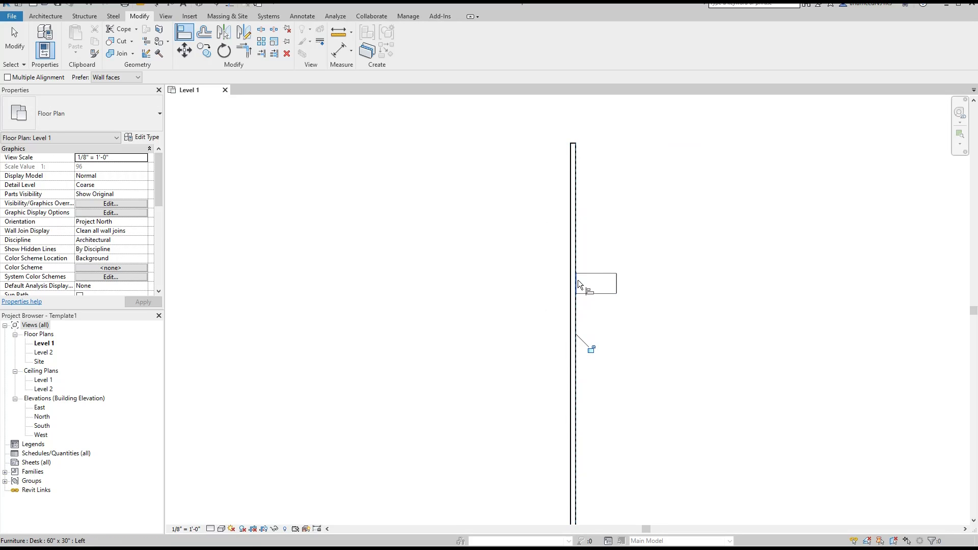
{"action": "scroll", "coordinate": [577, 255], "scroll_direction": "up", "scroll_amount": 2}
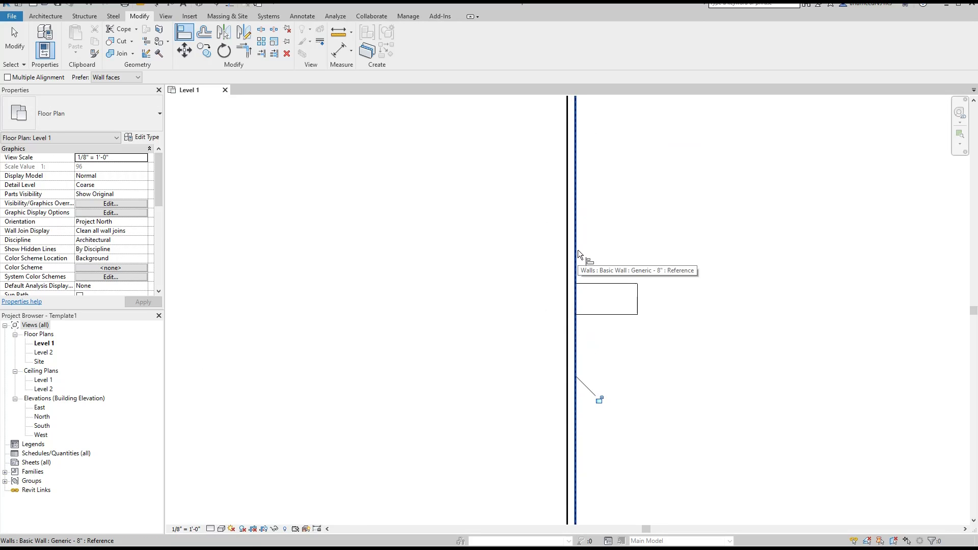
{"action": "left_click", "coordinate": [575, 255]}
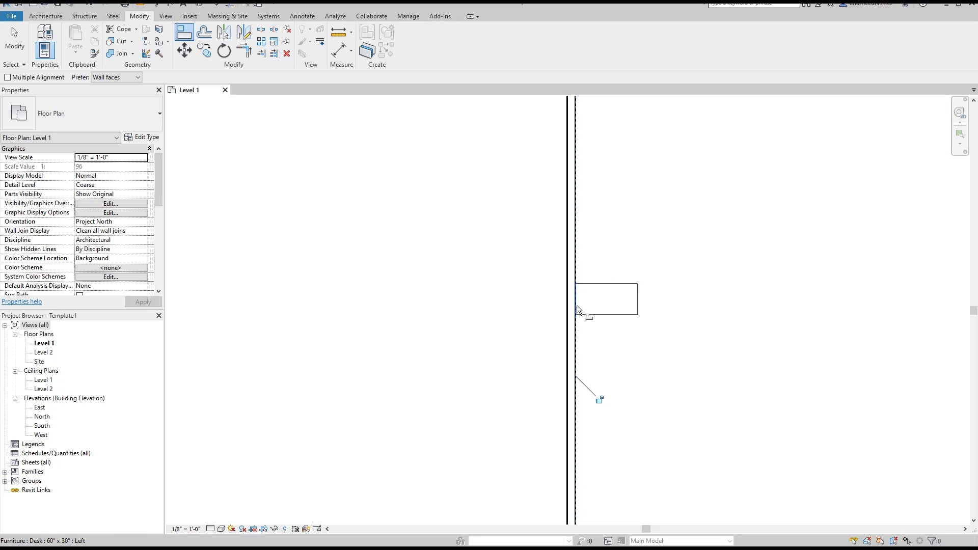
{"action": "left_click", "coordinate": [574, 300]}
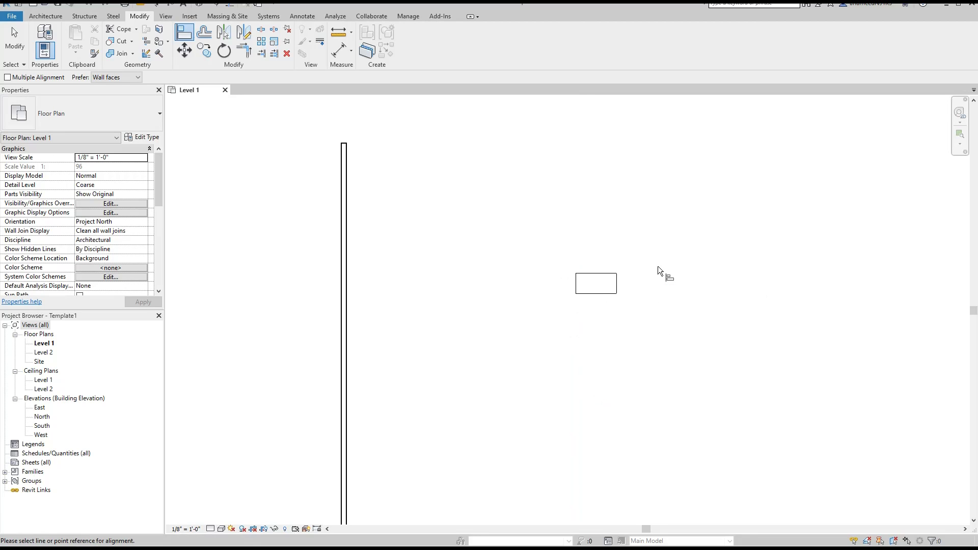
{"action": "key", "text": "Escape"}
- Align the desk's left edge to the wall's right face and undo the alignment
{"action": "left_click_drag", "start_coordinate": [683, 212], "coordinate": [493, 364]}
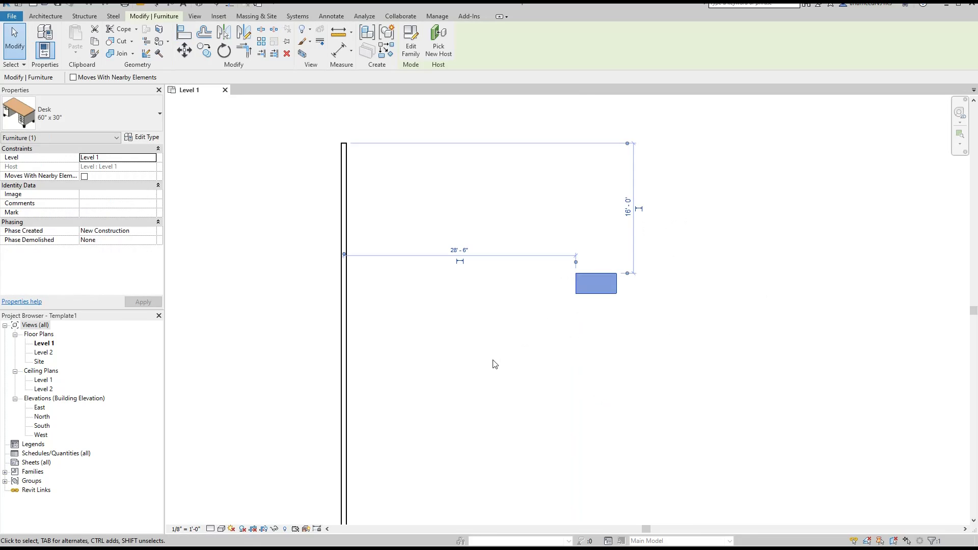
{"action": "left_click", "coordinate": [182, 33]}
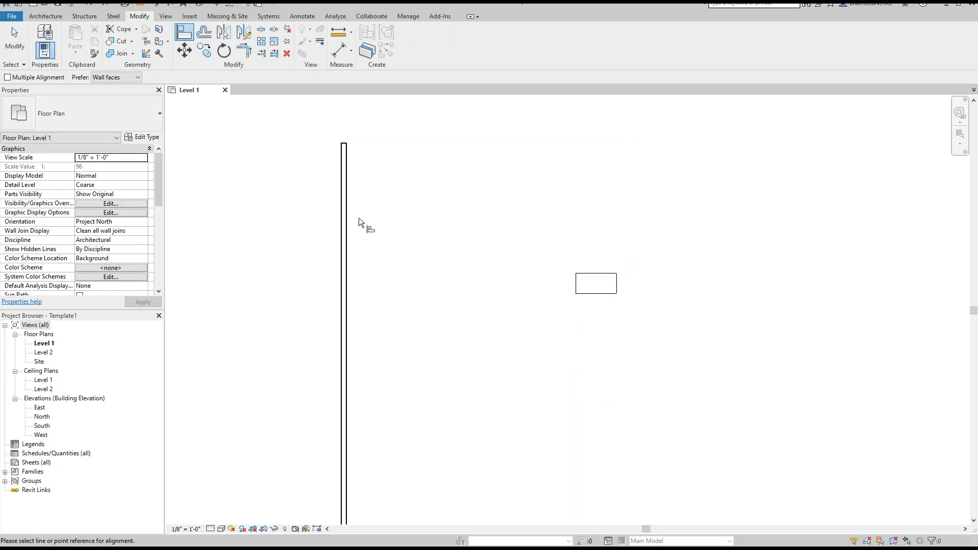
{"action": "left_click", "coordinate": [348, 245]}
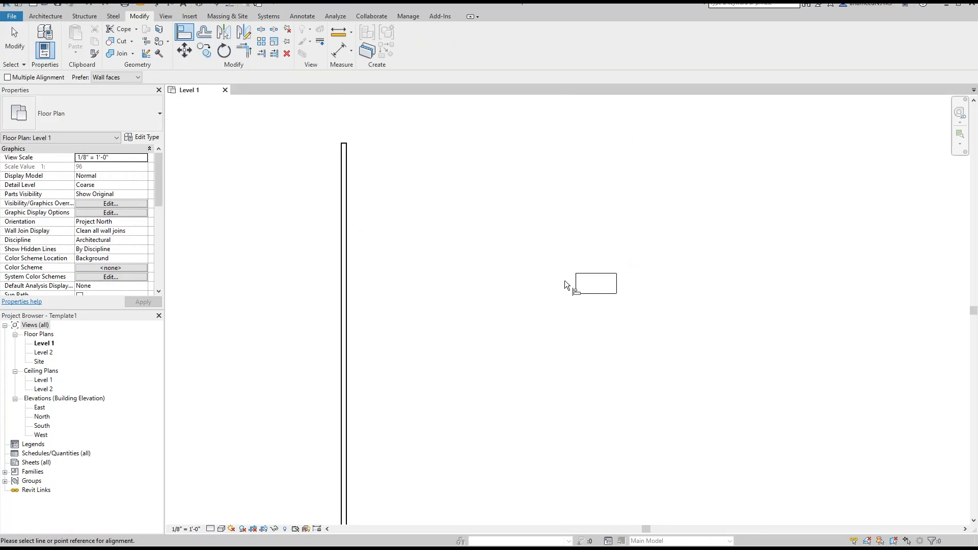
{"action": "left_click", "coordinate": [347, 262]}
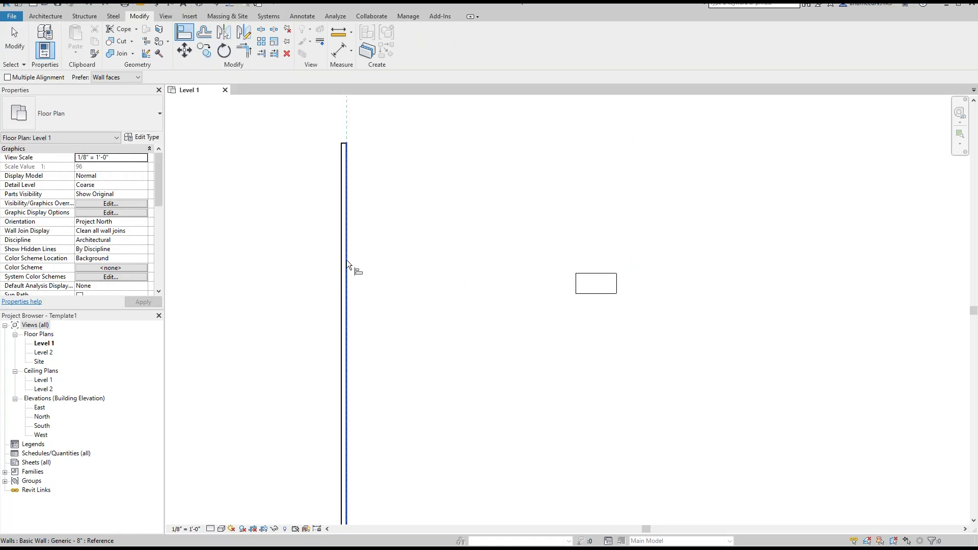
{"action": "left_click", "coordinate": [575, 283]}
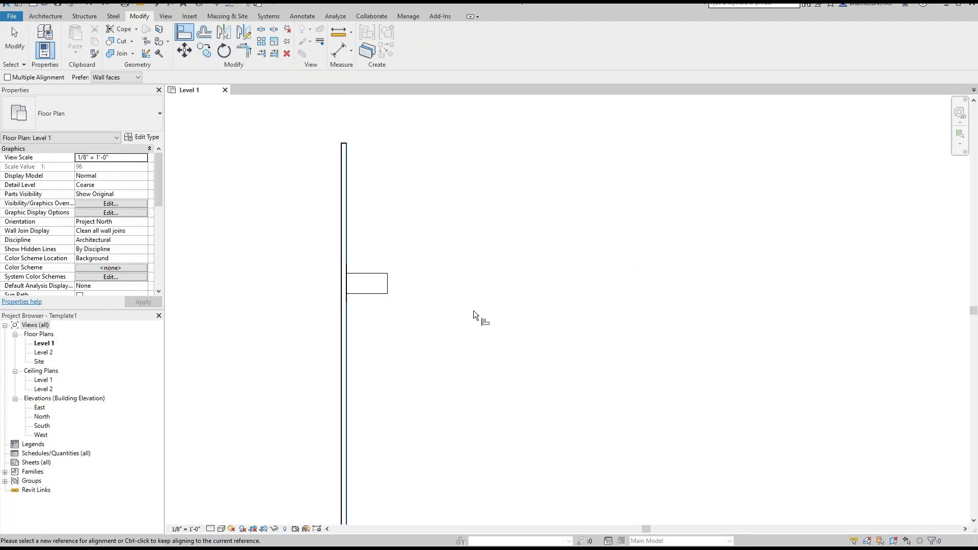
{"action": "key", "text": "ctrl+z"}
{"action": "key", "text": "Escape"}
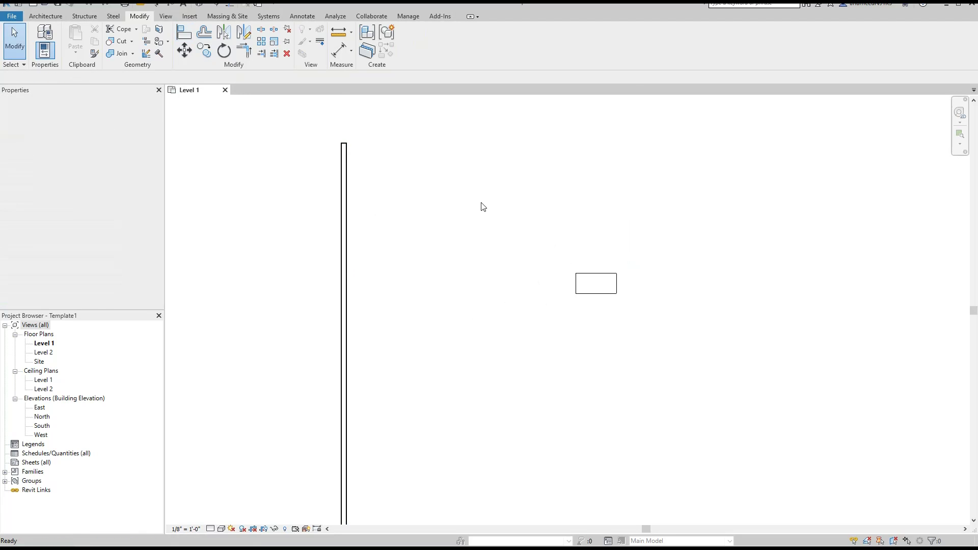
- Align the desk's vertical centre reference to the wall's left face, undo the alignment and reselect the desk
{"action": "left_click", "coordinate": [599, 288]}
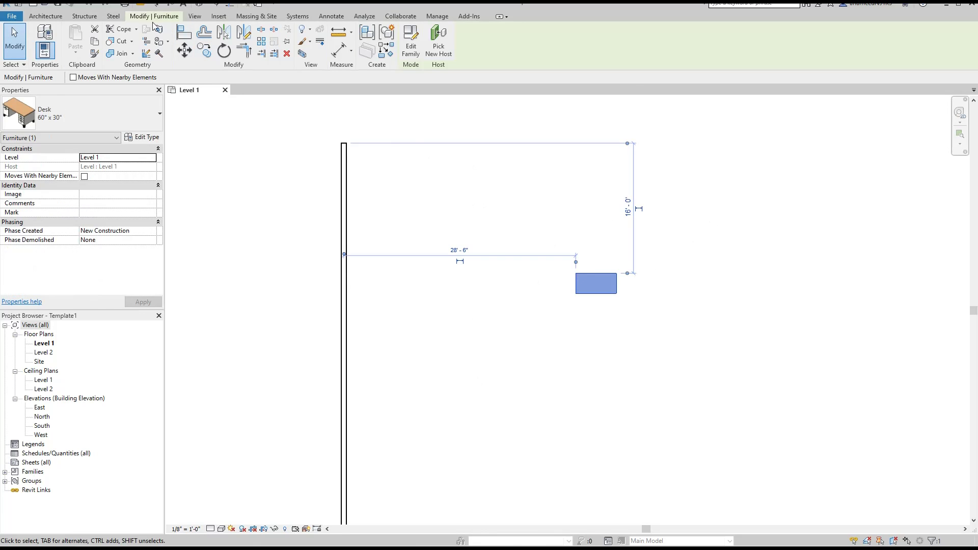
{"action": "left_click", "coordinate": [185, 37]}
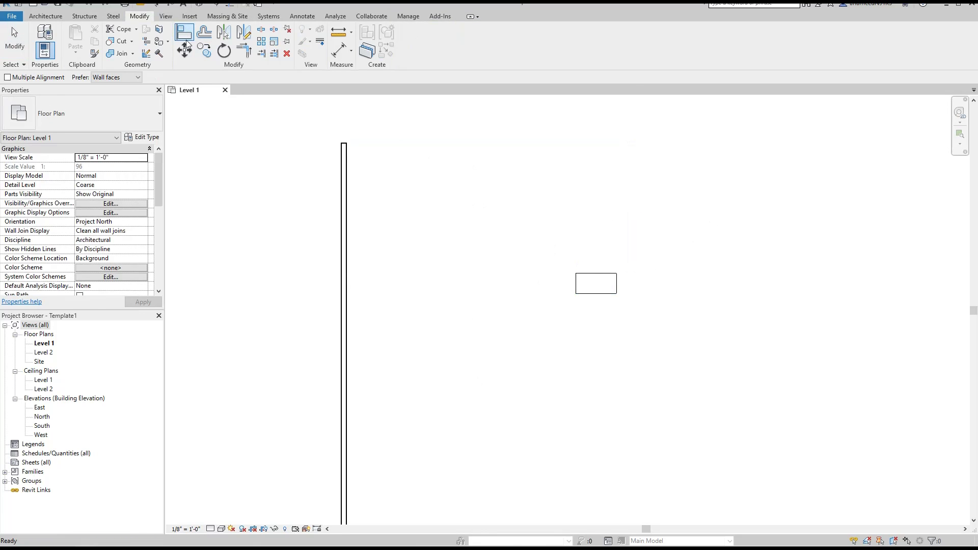
{"action": "left_click", "coordinate": [342, 263]}
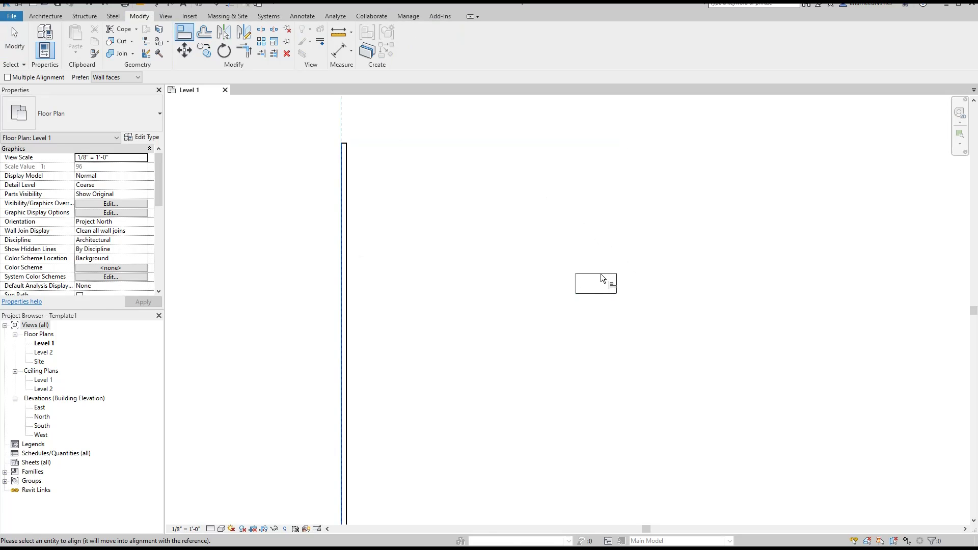
{"action": "scroll", "coordinate": [610, 277], "scroll_direction": "up", "scroll_amount": 2}
{"action": "scroll", "coordinate": [596, 280], "scroll_direction": "down", "scroll_amount": 1}
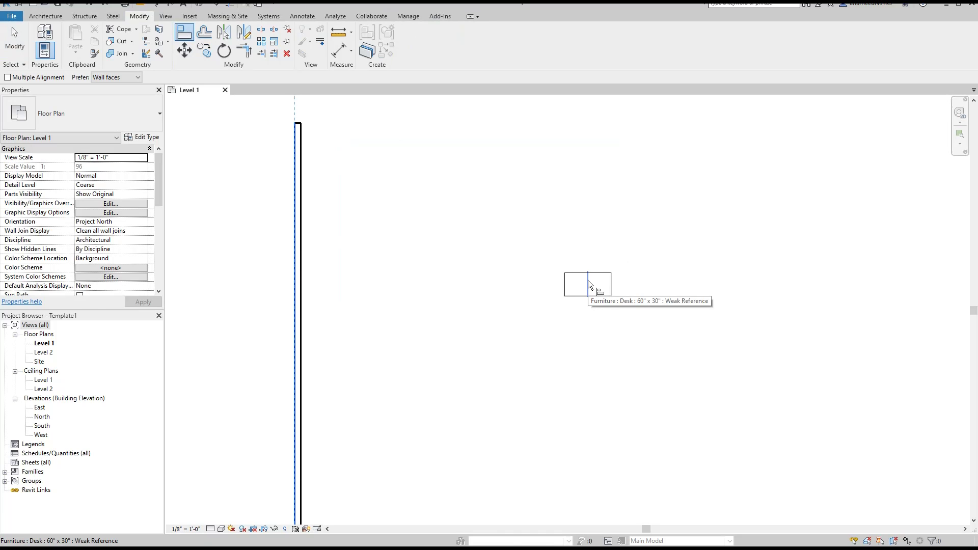
{"action": "left_click", "coordinate": [588, 280]}
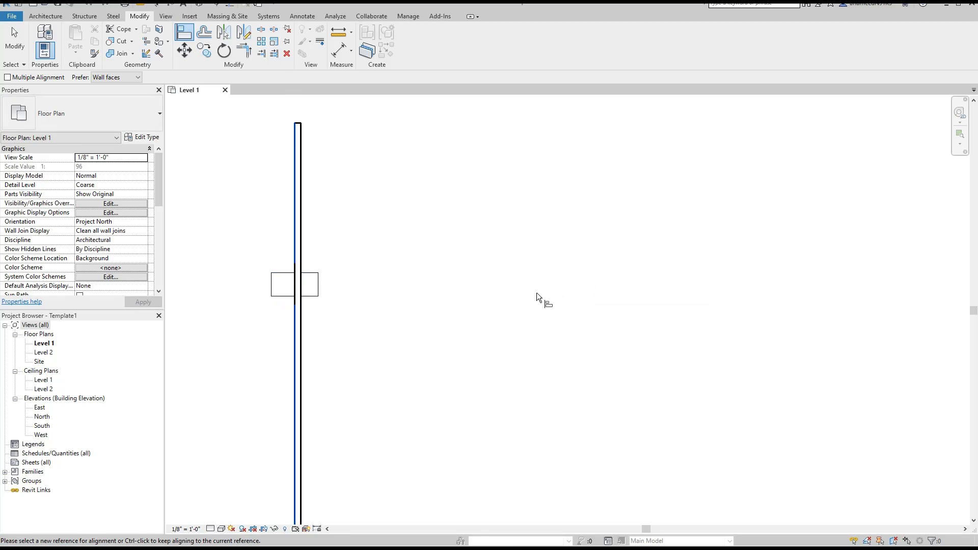
{"action": "key", "text": "ctrl+z"}
{"action": "key", "text": "Escape"}
{"action": "left_click_drag", "start_coordinate": [675, 239], "coordinate": [494, 364]}
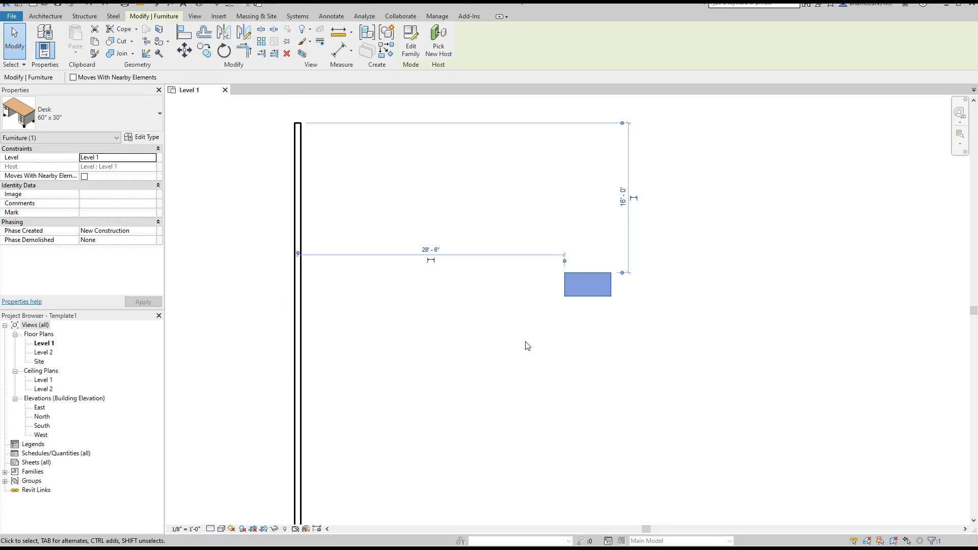
- Align the desk's upper edge with the wall's upper end and leave the Align tool
{"action": "left_click", "coordinate": [184, 32]}
{"action": "scroll", "coordinate": [298, 127], "scroll_direction": "up", "scroll_amount": 3}
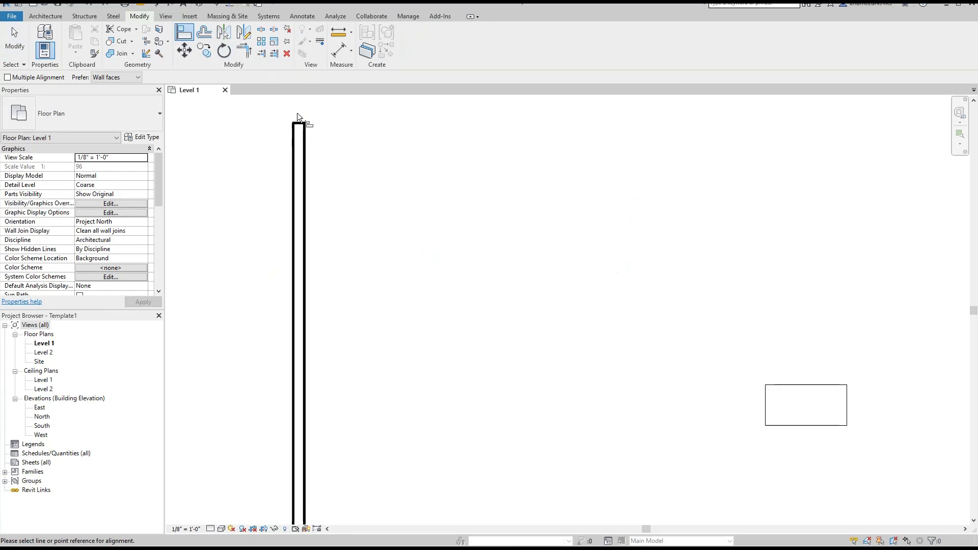
{"action": "left_click", "coordinate": [299, 130]}
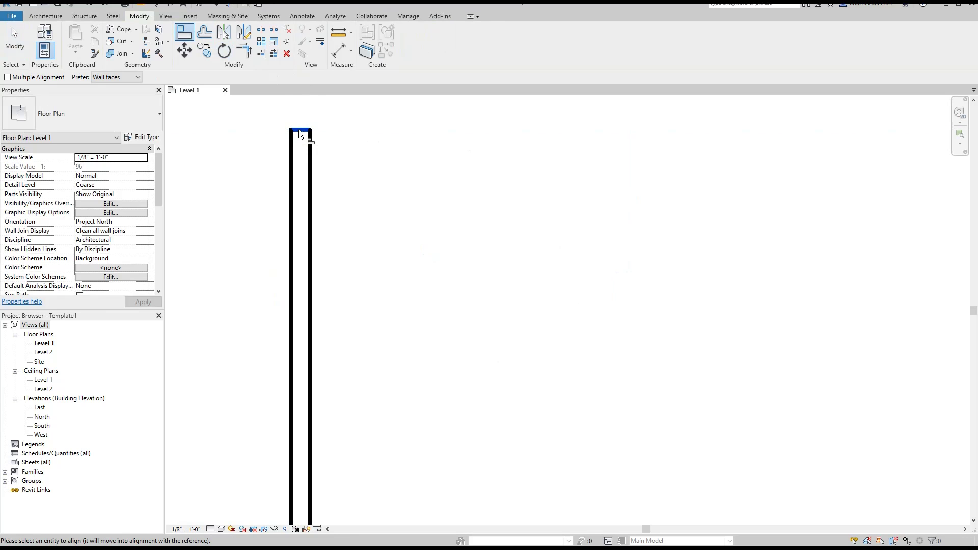
{"action": "scroll", "coordinate": [302, 134], "scroll_direction": "down", "scroll_amount": 3}
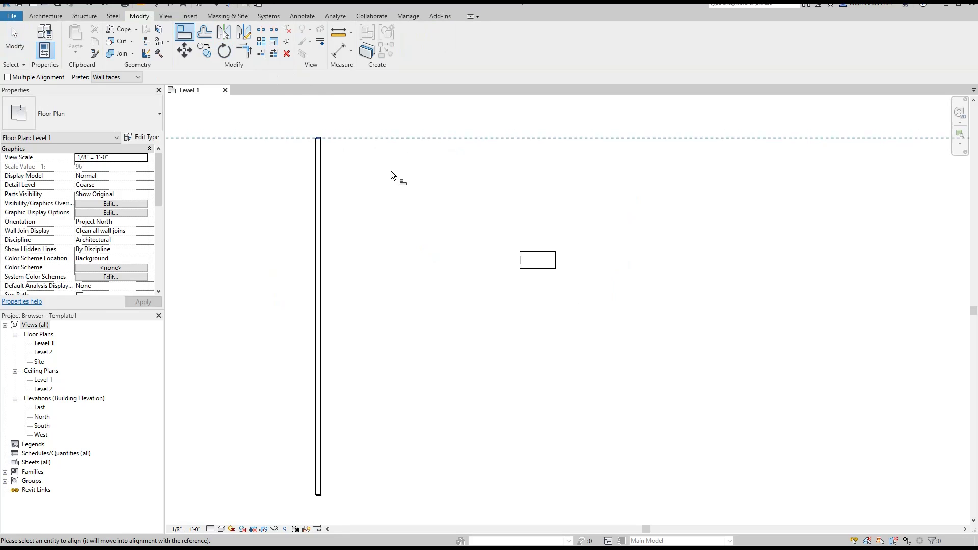
{"action": "middle_click_drag", "start_coordinate": [423, 169], "coordinate": [471, 230]}
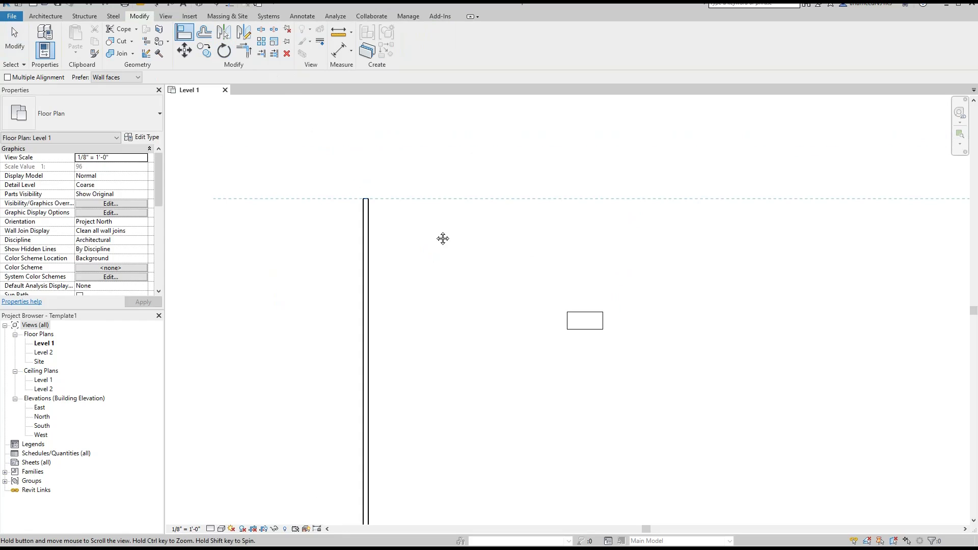
{"action": "left_click", "coordinate": [586, 312]}
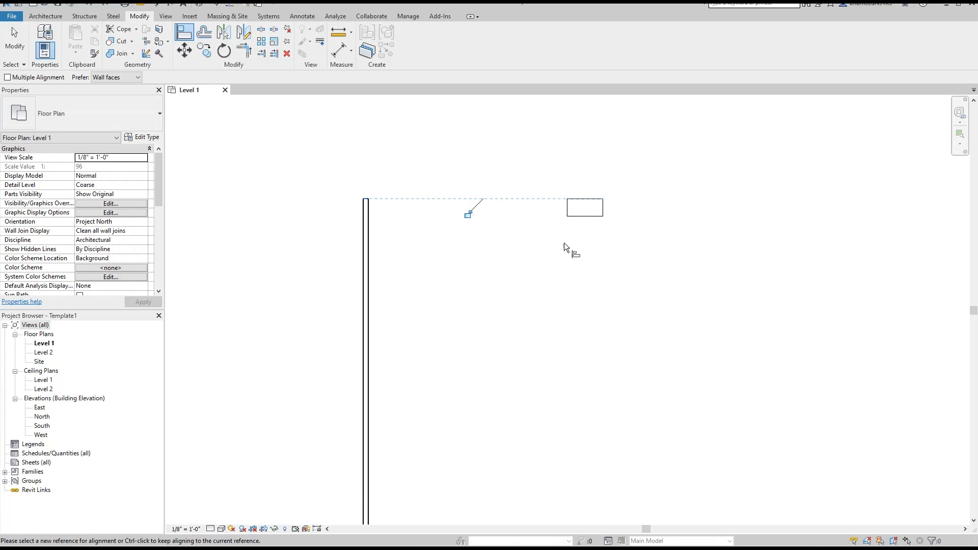
{"action": "key", "text": "Escape"}
{"action": "key", "text": "Escape"}
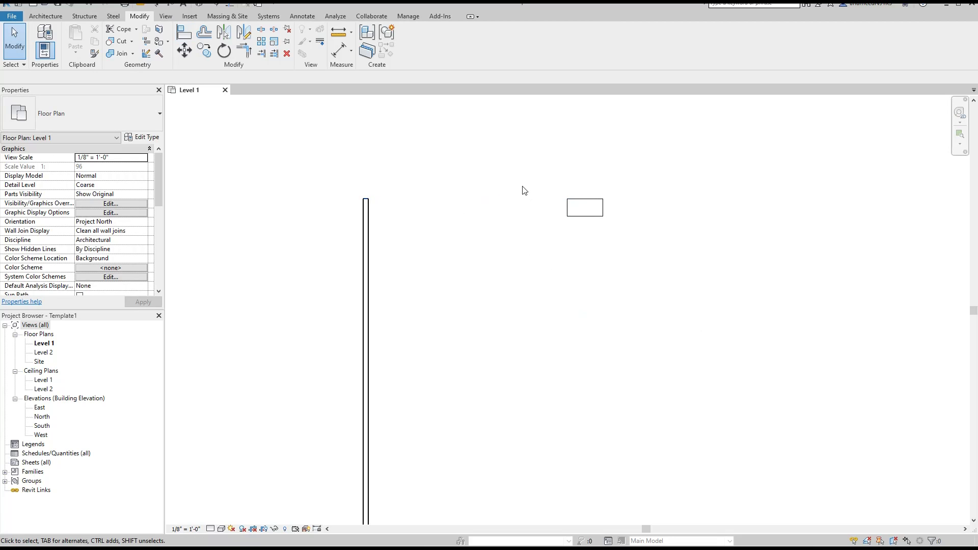
- Offset a copy of the wall 5'-6" to its right with the Graphical option, and undo the offset
{"action": "scroll", "coordinate": [585, 197], "scroll_direction": "down", "scroll_amount": 3}
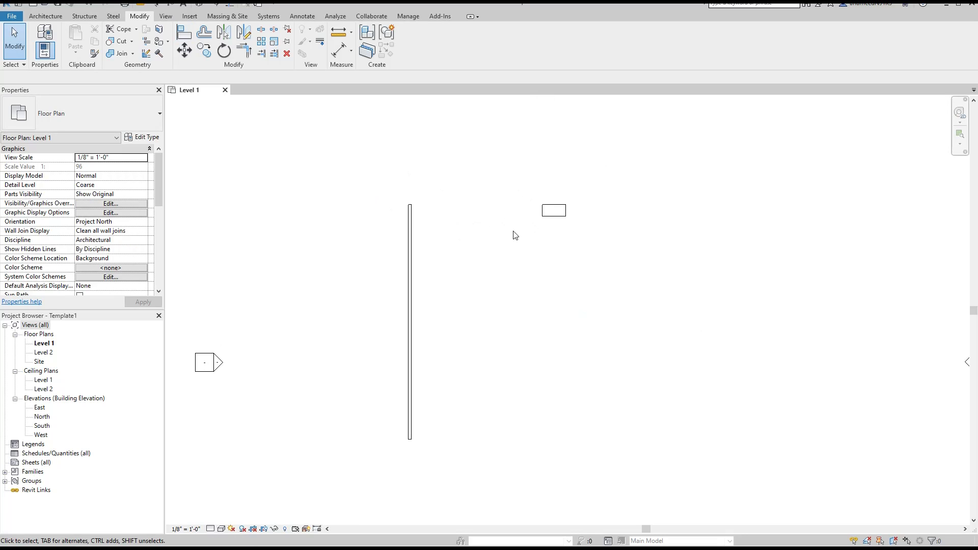
{"action": "mouse_move", "coordinate": [510, 230]}
{"action": "middle_mouse_down"}
{"action": "mouse_move", "coordinate": [412, 168]}
{"action": "mouse_move", "coordinate": [495, 225]}
{"action": "middle_mouse_up"}
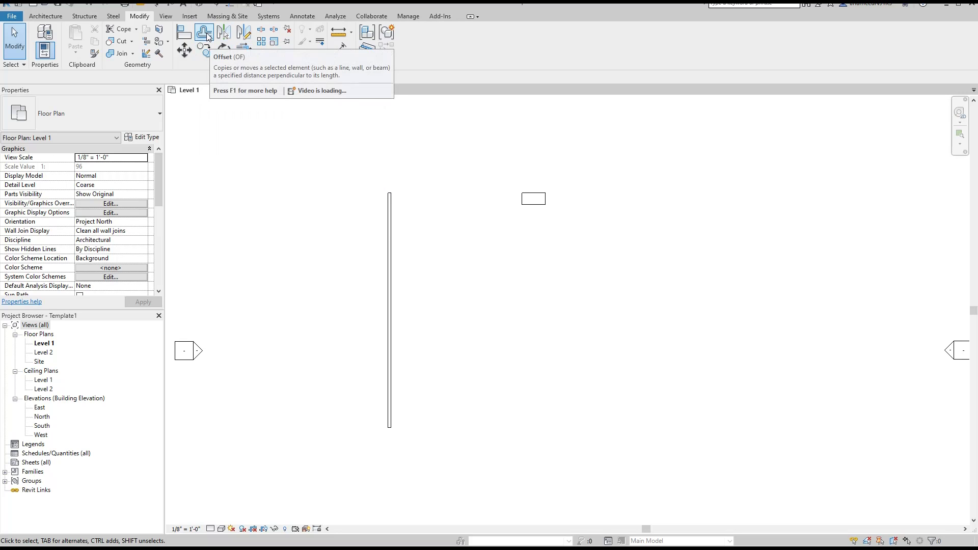
{"action": "middle_click_drag", "start_coordinate": [427, 166], "coordinate": [478, 179]}
{"action": "left_click_drag", "start_coordinate": [487, 167], "coordinate": [384, 259]}
{"action": "scroll", "coordinate": [470, 194], "scroll_direction": "up", "scroll_amount": 1}
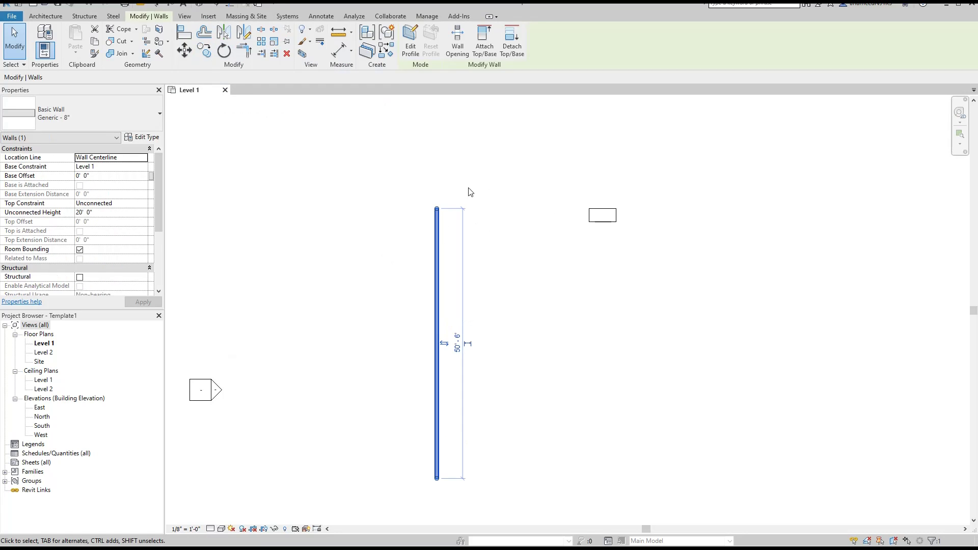
{"action": "left_click_drag", "start_coordinate": [504, 168], "coordinate": [384, 253]}
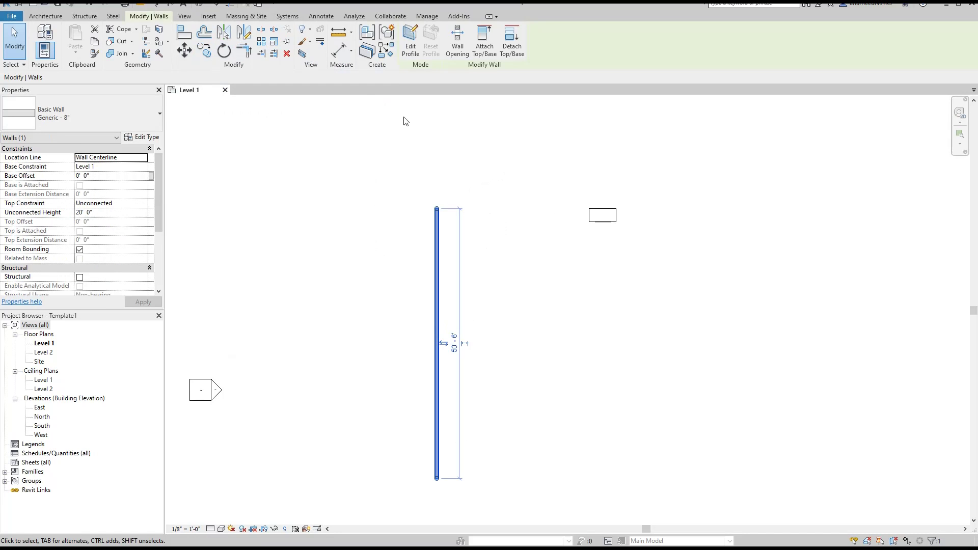
{"action": "left_click", "coordinate": [205, 34]}
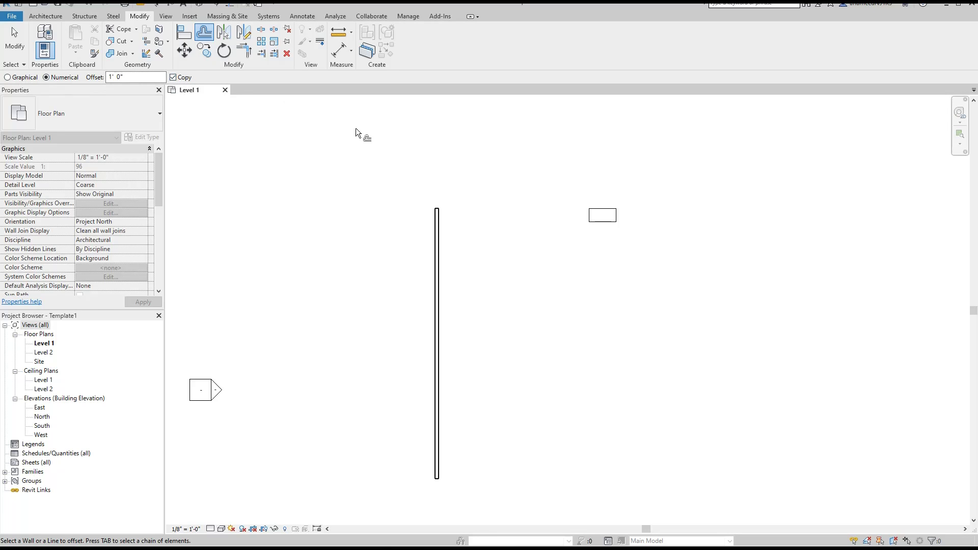
{"action": "left_click", "coordinate": [7, 78]}
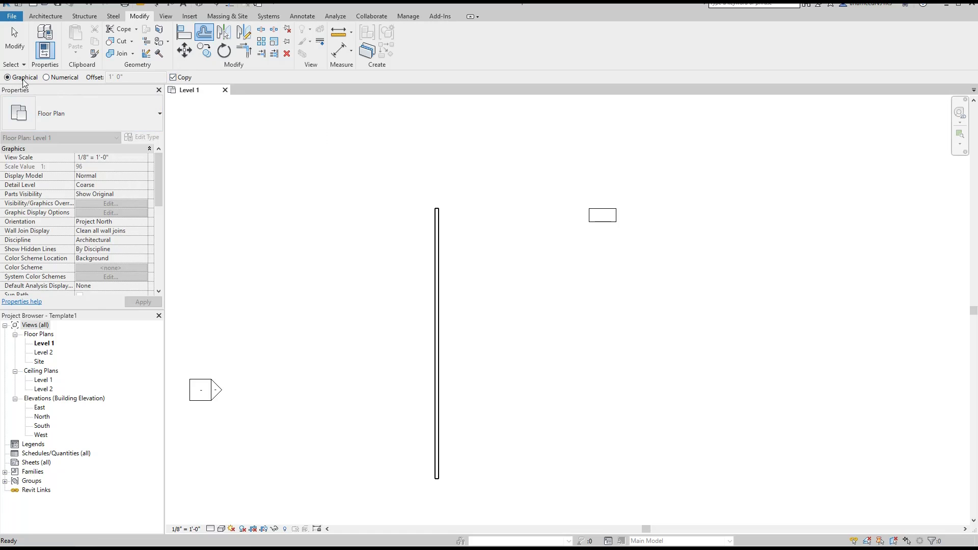
{"action": "scroll", "coordinate": [465, 205], "scroll_direction": "up", "scroll_amount": 1}
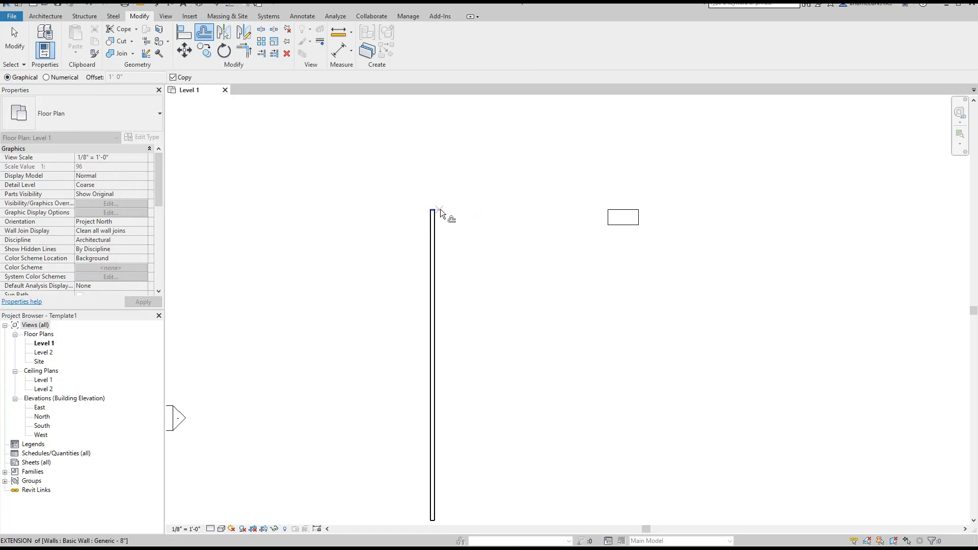
{"action": "left_click", "coordinate": [459, 210]}
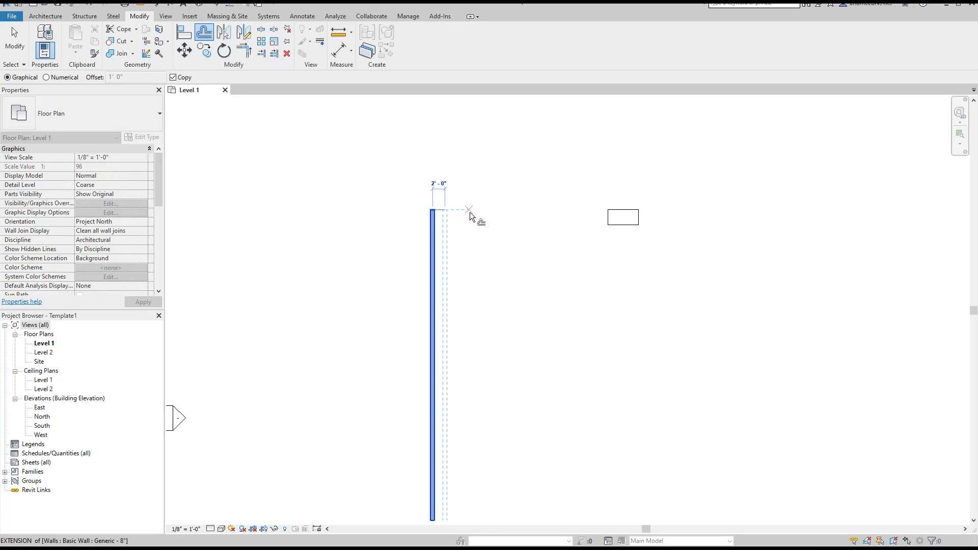
{"action": "left_click", "coordinate": [496, 210]}
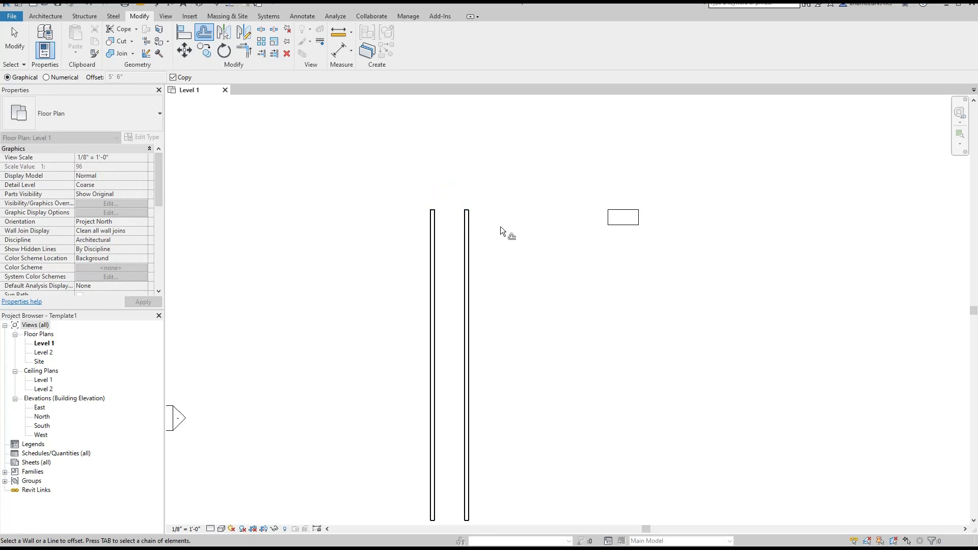
{"action": "key", "text": "Escape"}
{"action": "key", "text": "Escape"}
{"action": "key", "text": "ctrl+z"}
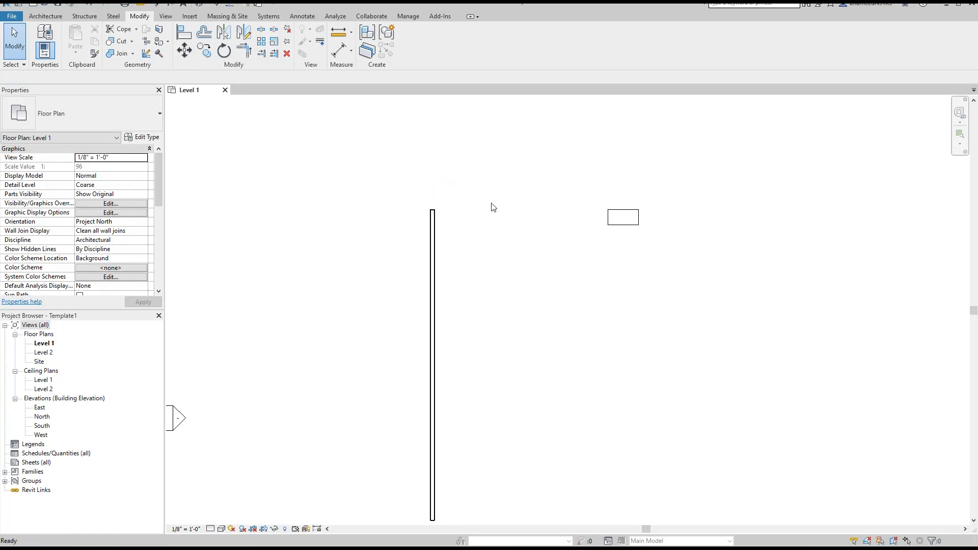
- Graphically offset a copy of the wall 5'-0" to its right, starting from the wall's upper endpoint, and delete the copy
{"action": "left_click_drag", "start_coordinate": [466, 182], "coordinate": [367, 273]}
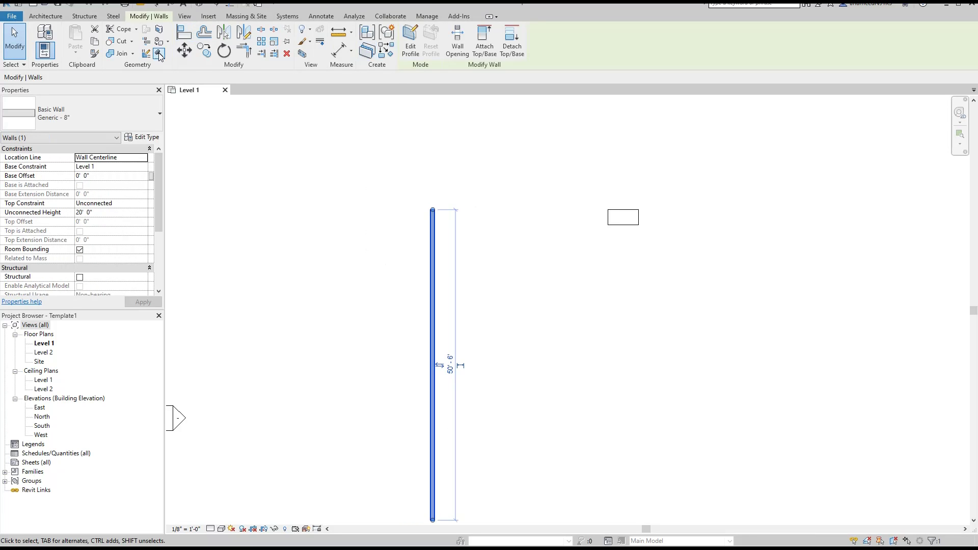
{"action": "left_click", "coordinate": [211, 33]}
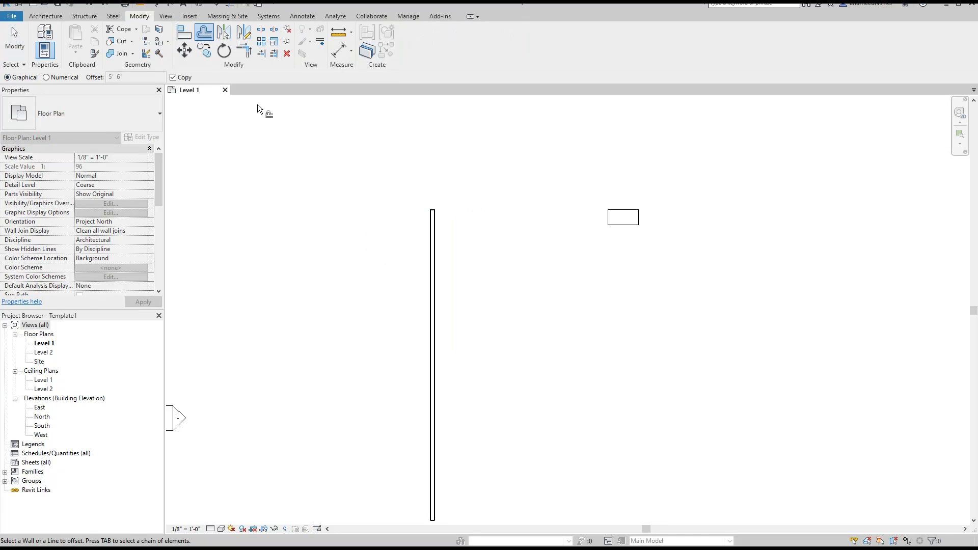
{"action": "scroll", "coordinate": [461, 199], "scroll_direction": "up", "scroll_amount": 4}
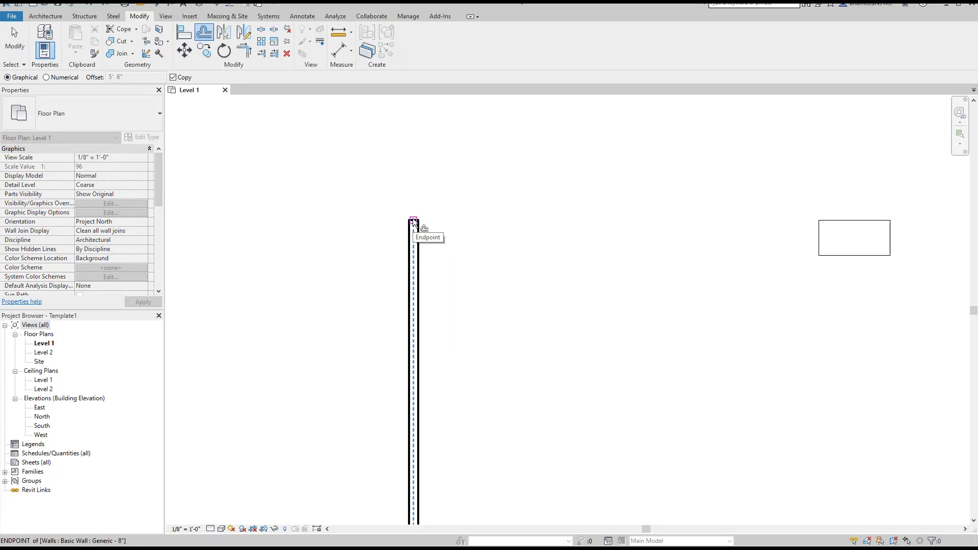
{"action": "left_click", "coordinate": [415, 223]}
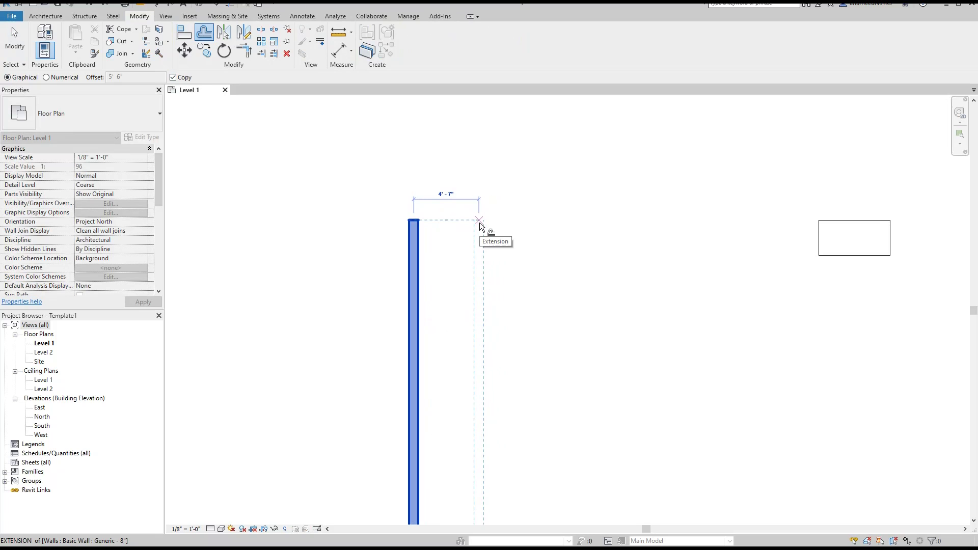
{"action": "left_click", "coordinate": [482, 226]}
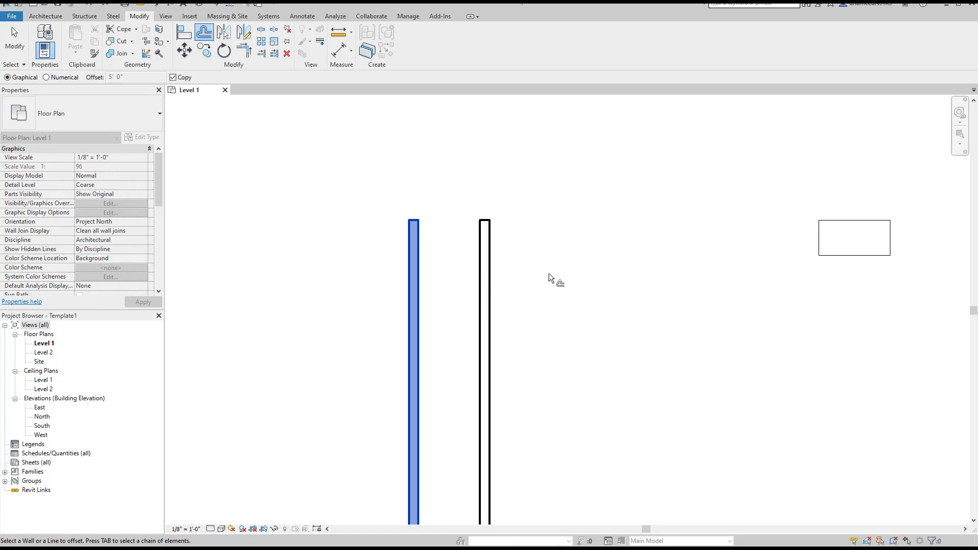
{"action": "key", "text": "Escape"}
{"action": "left_click_drag", "start_coordinate": [519, 193], "coordinate": [448, 284]}
{"action": "key", "text": "Delete"}
- Offset five successive copies of the wall to its right using the Numerical option with a 1'-0" offset
{"action": "left_click", "coordinate": [419, 220]}
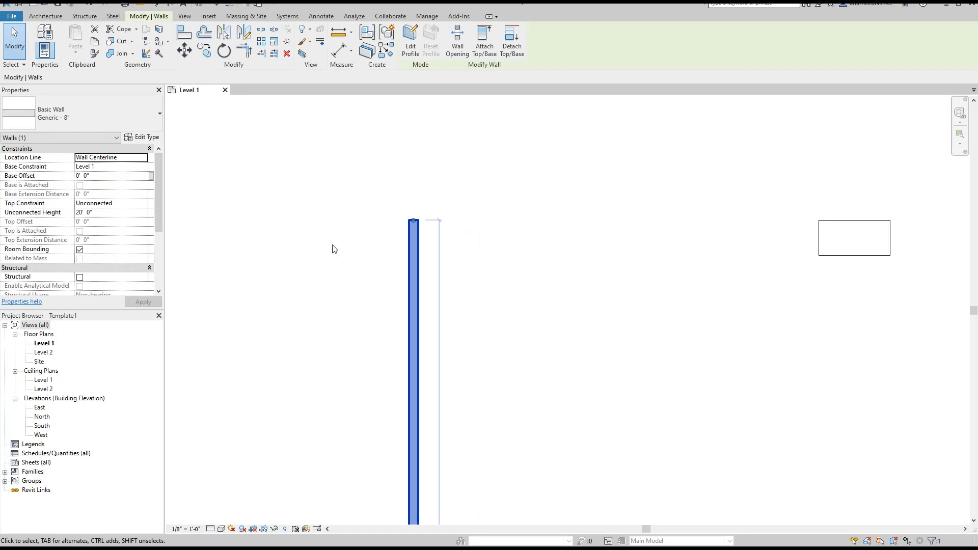
{"action": "left_click", "coordinate": [204, 31]}
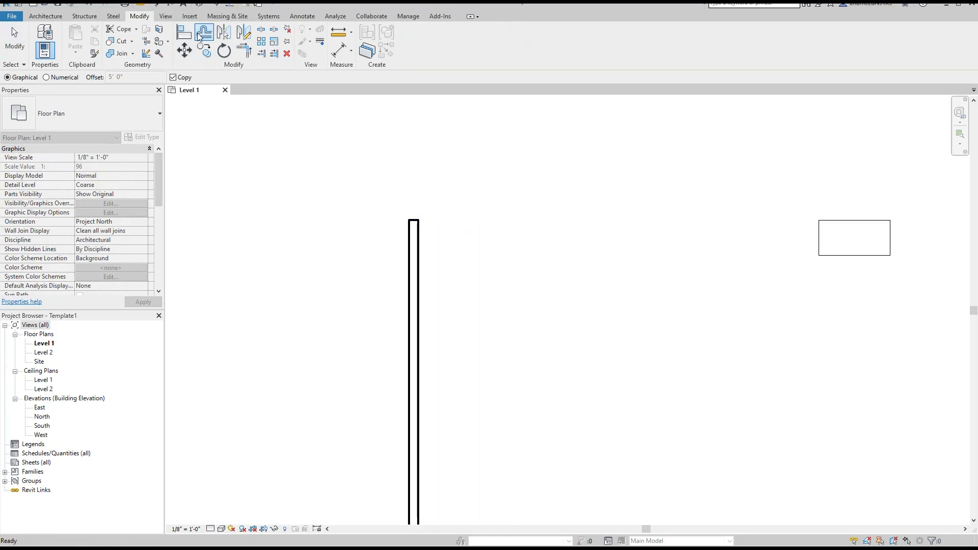
{"action": "left_click", "coordinate": [57, 80]}
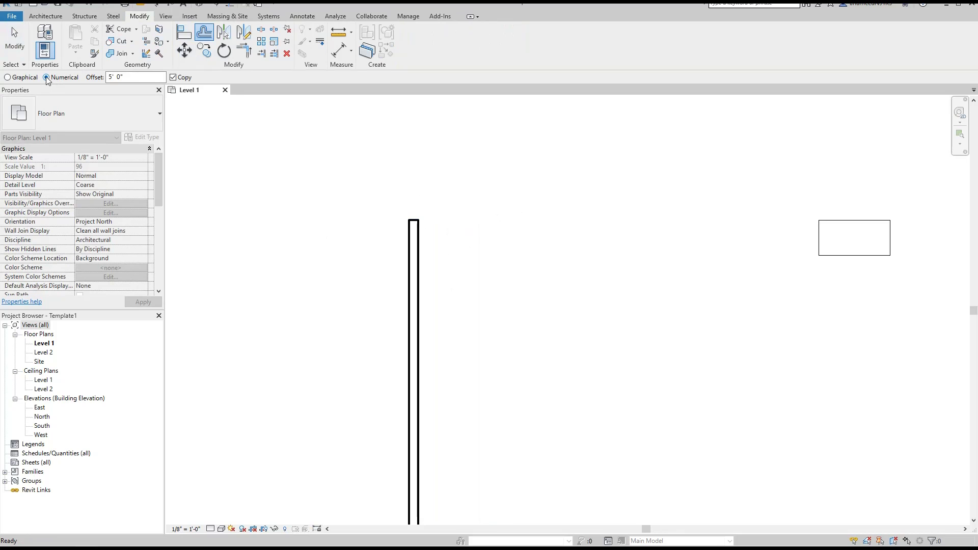
{"action": "double_click", "coordinate": [135, 80]}
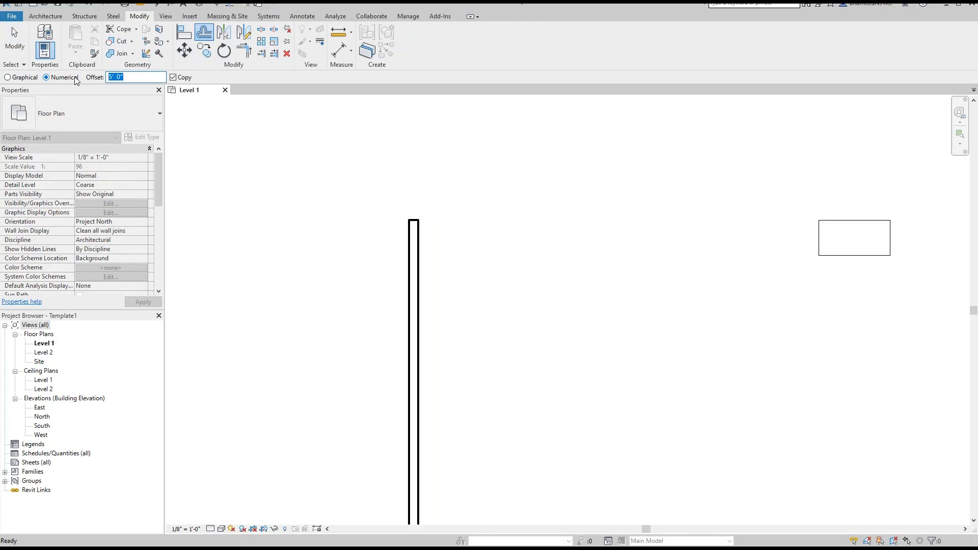
{"action": "type", "text": "1"}
{"action": "key", "text": "Return"}
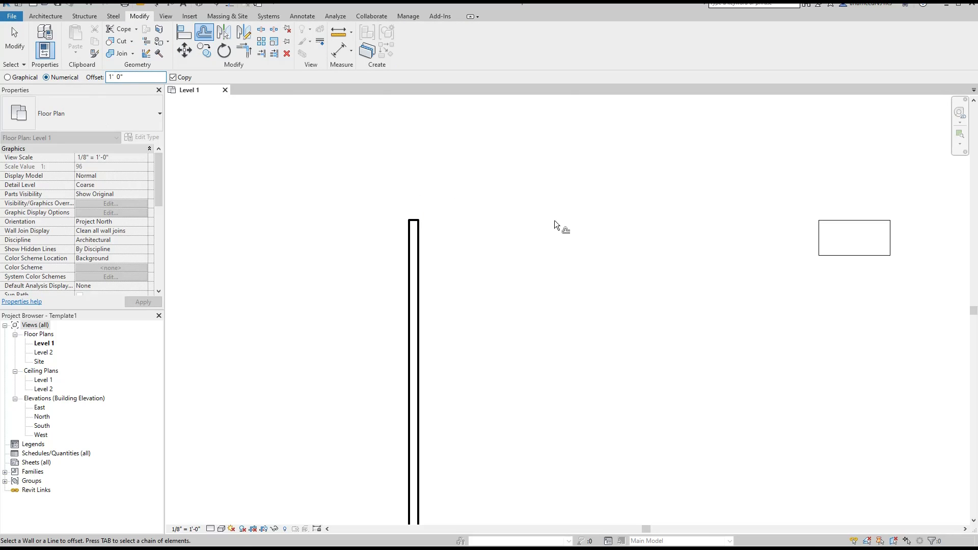
{"action": "left_click", "coordinate": [420, 263]}
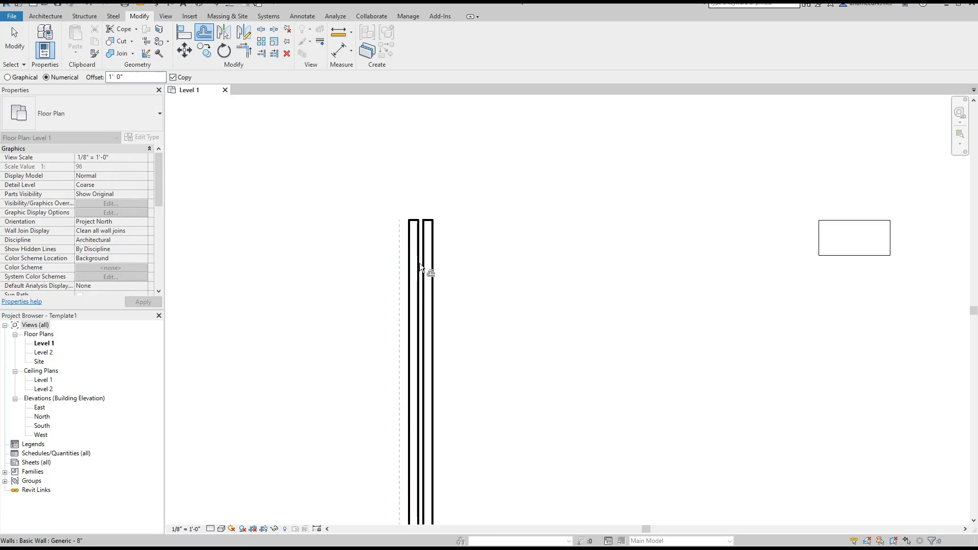
{"action": "left_click", "coordinate": [435, 266]}
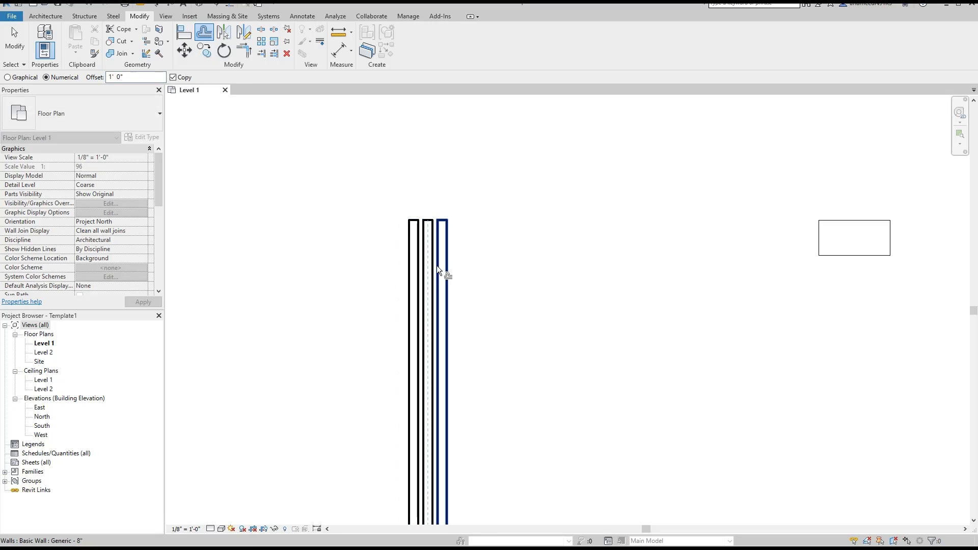
{"action": "left_click", "coordinate": [450, 267]}
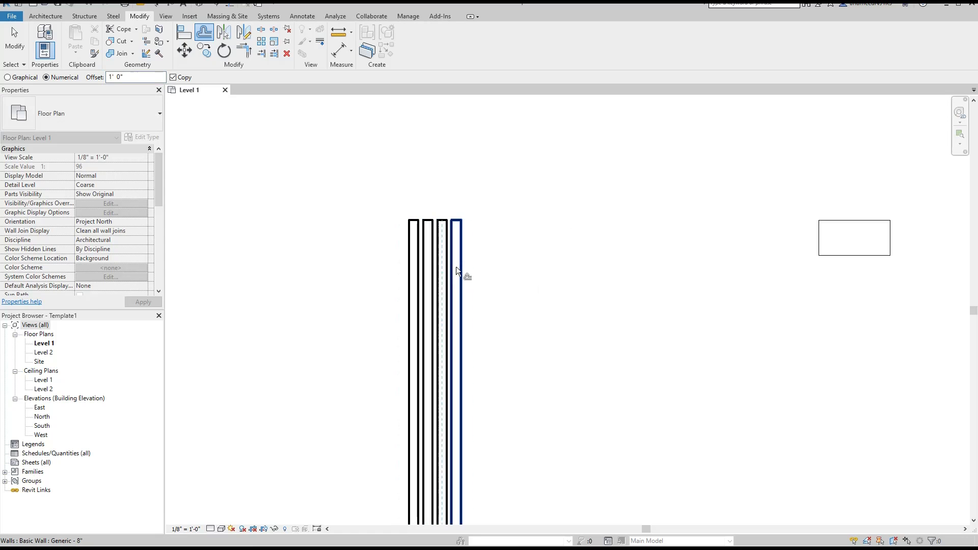
{"action": "left_click", "coordinate": [463, 268]}
{"action": "left_click", "coordinate": [476, 271]}
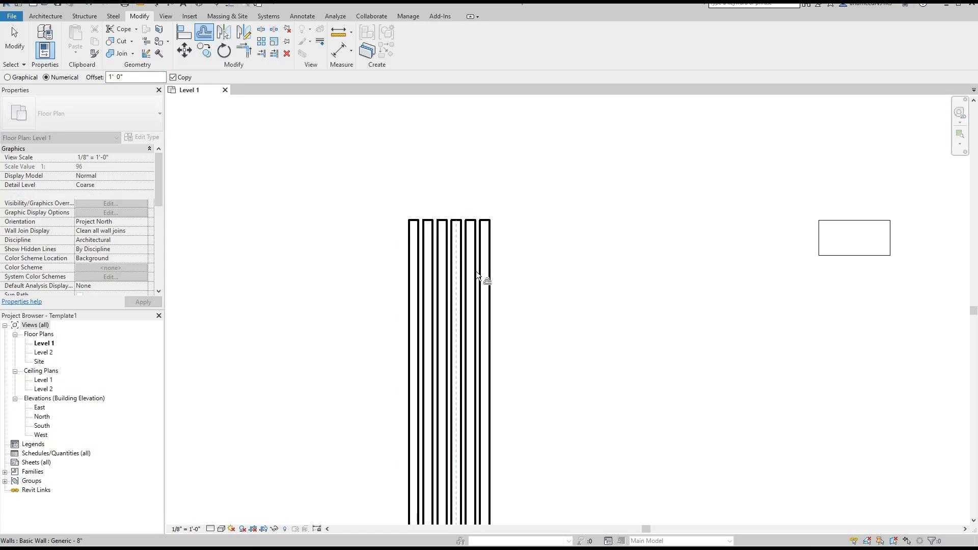
{"action": "key", "text": "Escape"}
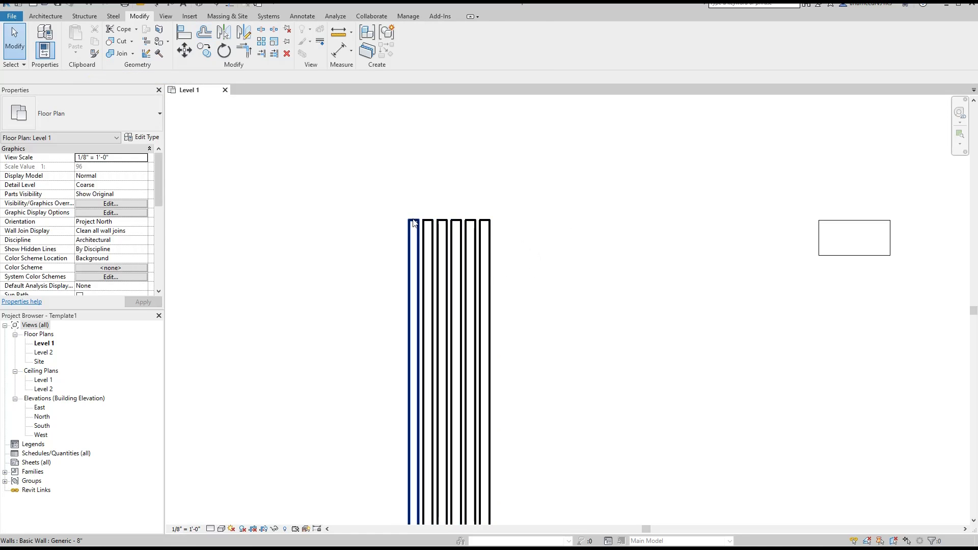
- Make the temporary dimension between the two leftmost walls permanent and deselect the wall
{"action": "left_click", "coordinate": [414, 259]}
{"action": "left_click", "coordinate": [220, 204]}
{"action": "left_click", "coordinate": [413, 252]}
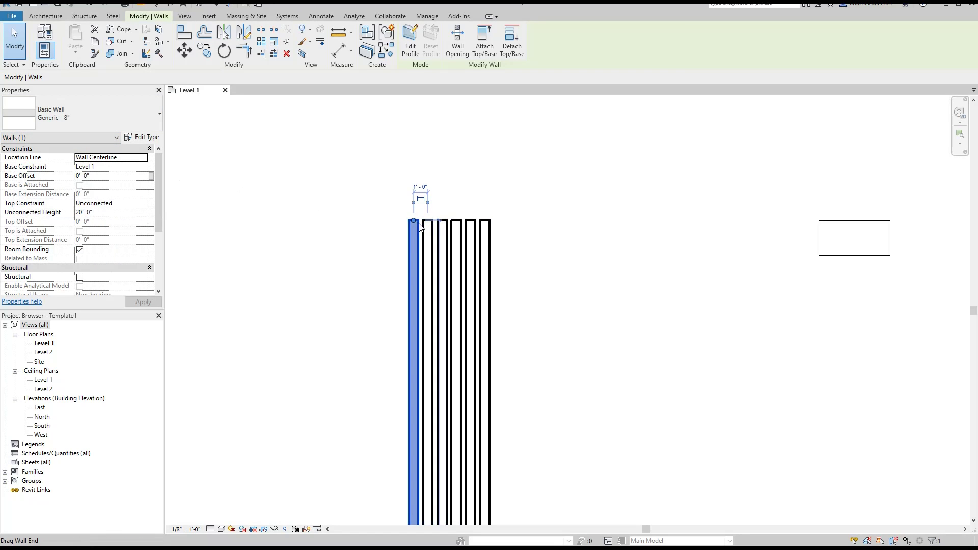
{"action": "scroll", "coordinate": [424, 210], "scroll_direction": "up", "scroll_amount": 3}
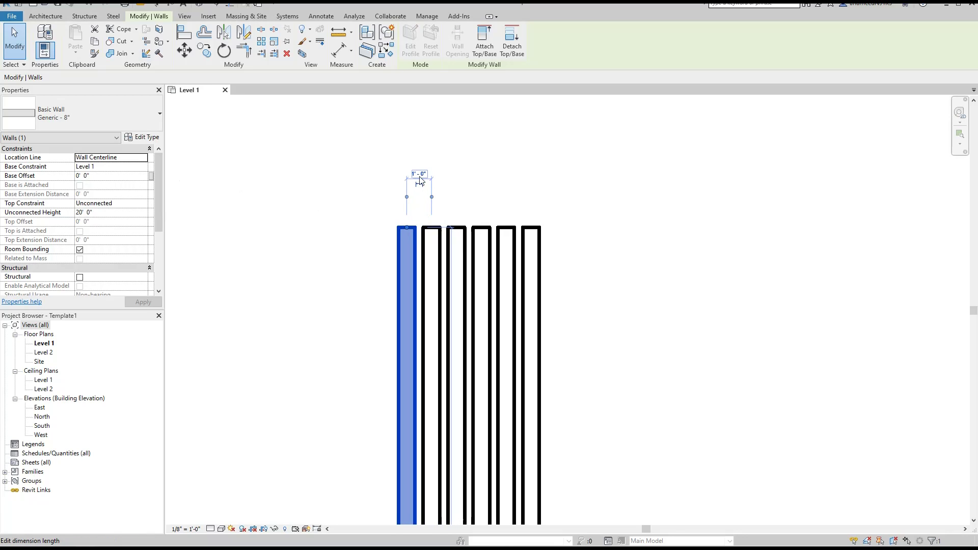
{"action": "left_click", "coordinate": [420, 184]}
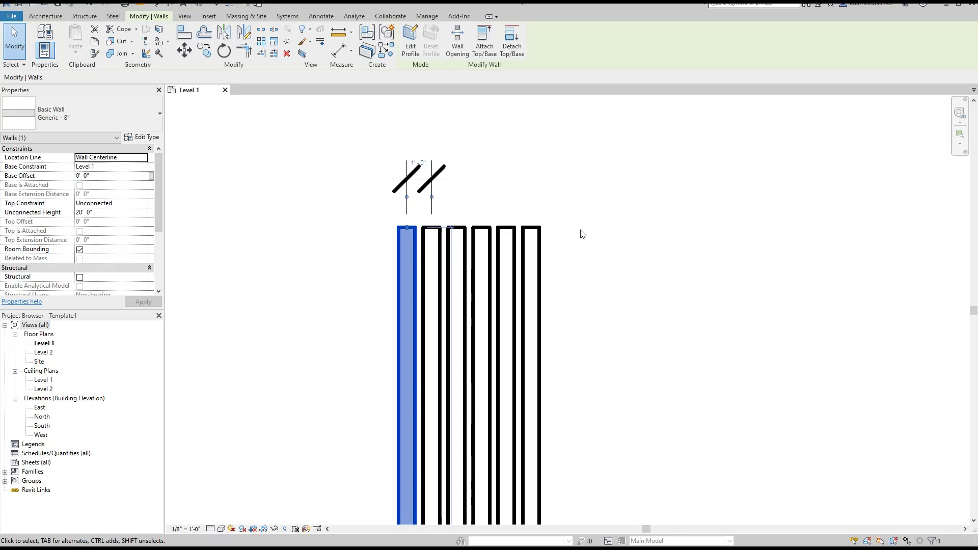
{"action": "left_click", "coordinate": [620, 243]}
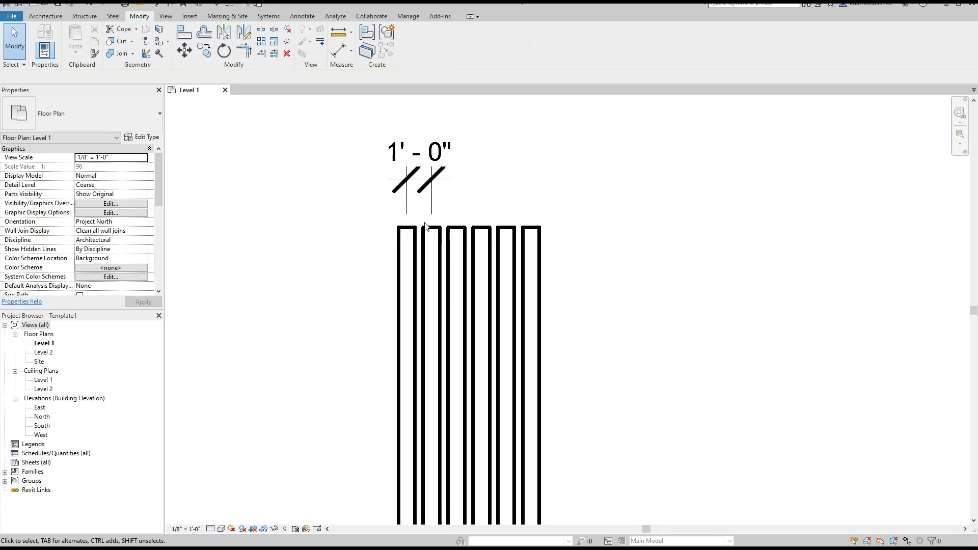
- Delete the offset wall copies, keeping only the leftmost wall and the desk
{"action": "scroll", "coordinate": [499, 206], "scroll_direction": "down", "scroll_amount": 2}
{"action": "left_click_drag", "start_coordinate": [588, 175], "coordinate": [459, 249]}
{"action": "key", "text": "Delete"}
{"action": "left_click_drag", "start_coordinate": [521, 186], "coordinate": [400, 250]}
{"action": "middle_click_drag", "start_coordinate": [686, 245], "coordinate": [614, 255]}
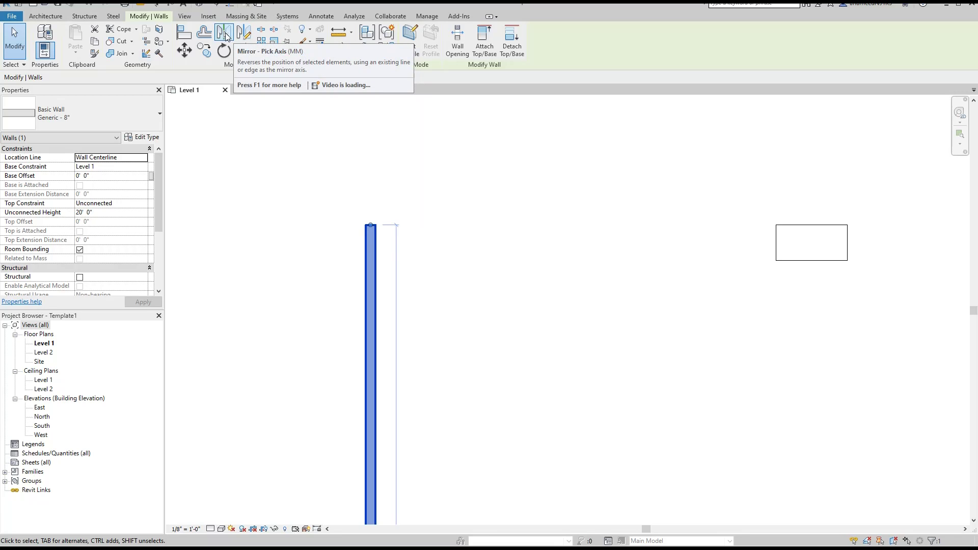
{"action": "left_click", "coordinate": [446, 169]}
{"action": "scroll", "coordinate": [429, 207], "scroll_direction": "down", "scroll_amount": 3}
{"action": "left_click_drag", "start_coordinate": [479, 163], "coordinate": [349, 247]}
{"action": "middle_click_drag", "start_coordinate": [631, 247], "coordinate": [564, 202]}
{"action": "left_click", "coordinate": [565, 202]}
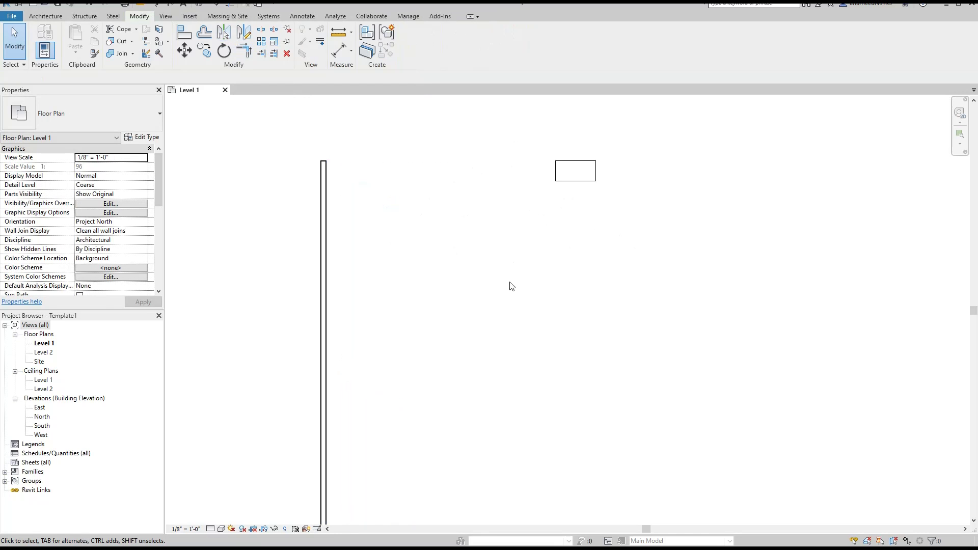
{"action": "scroll", "coordinate": [550, 316], "scroll_direction": "down", "scroll_amount": 2}
{"action": "scroll", "coordinate": [481, 271], "scroll_direction": "up", "scroll_amount": 1}
{"action": "left_click_drag", "start_coordinate": [447, 199], "coordinate": [336, 293]}
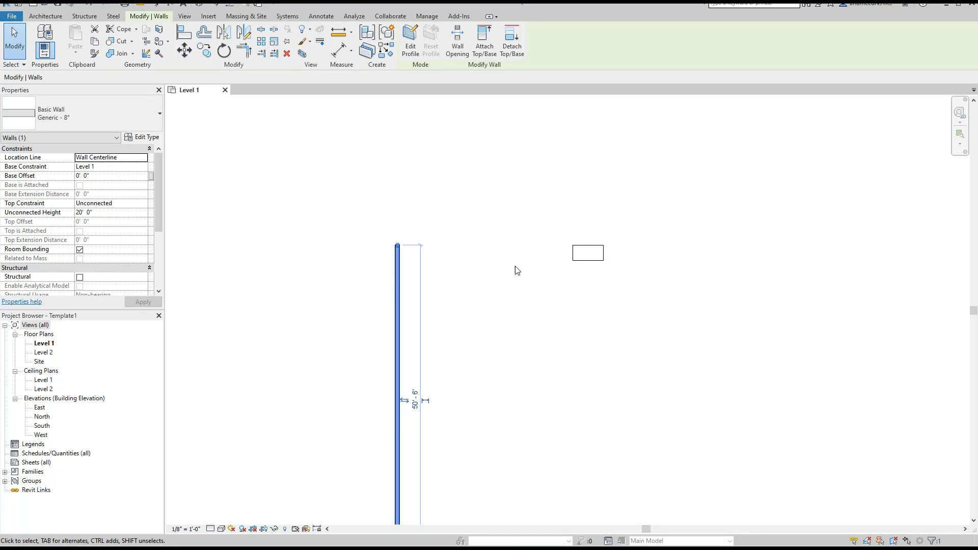
{"action": "left_click", "coordinate": [501, 241]}
- Mirror a copy of the wall across the desk's left edge with Mirror - Pick Axis, and delete the mirrored copy
{"action": "left_click_drag", "start_coordinate": [479, 206], "coordinate": [332, 293]}
{"action": "left_click_drag", "start_coordinate": [473, 207], "coordinate": [346, 283]}
{"action": "left_click", "coordinate": [223, 33]}
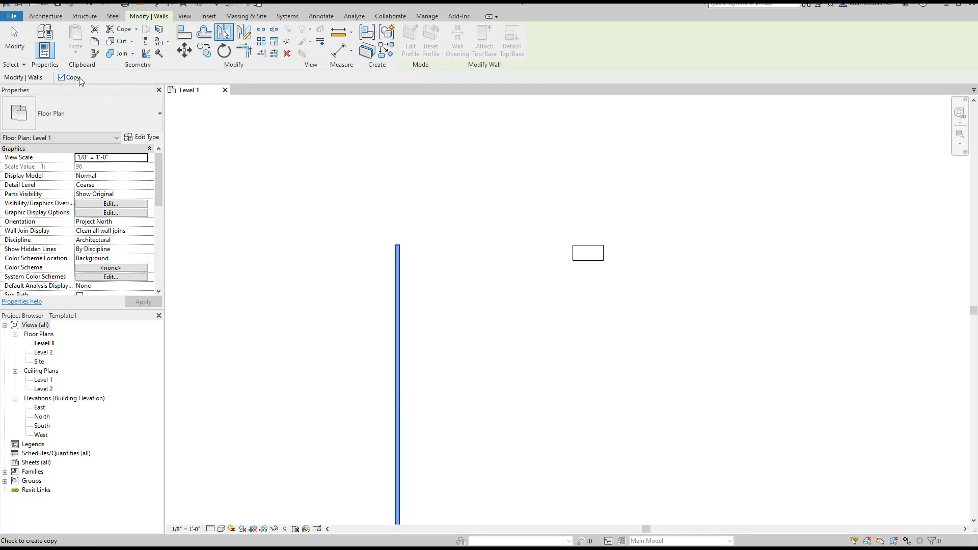
{"action": "left_click", "coordinate": [574, 257]}
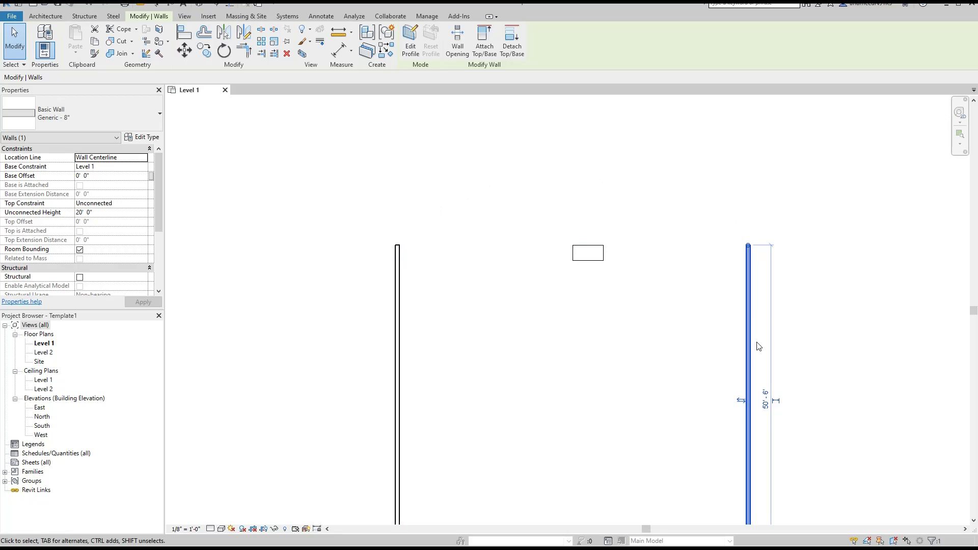
{"action": "middle_click_drag", "start_coordinate": [657, 329], "coordinate": [623, 210]}
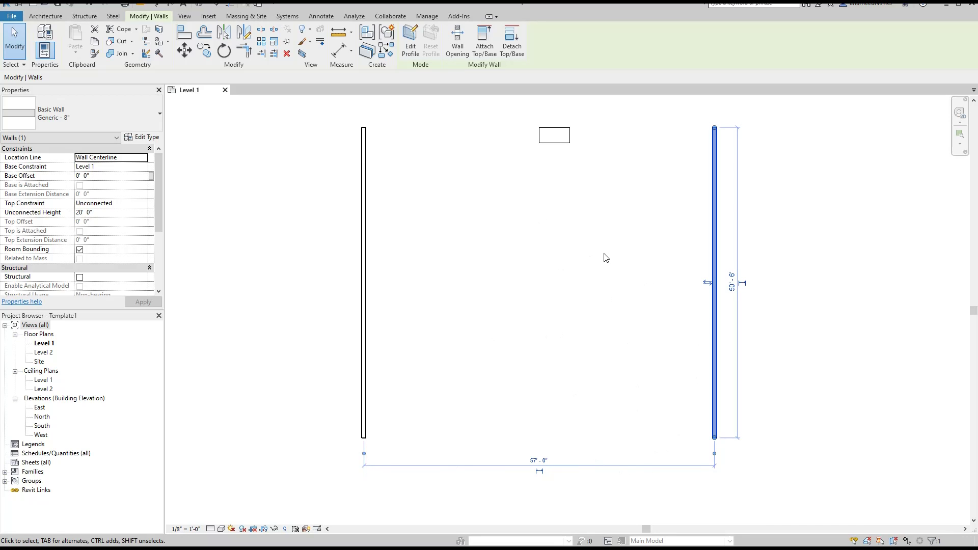
{"action": "middle_click_drag", "start_coordinate": [579, 233], "coordinate": [581, 244]}
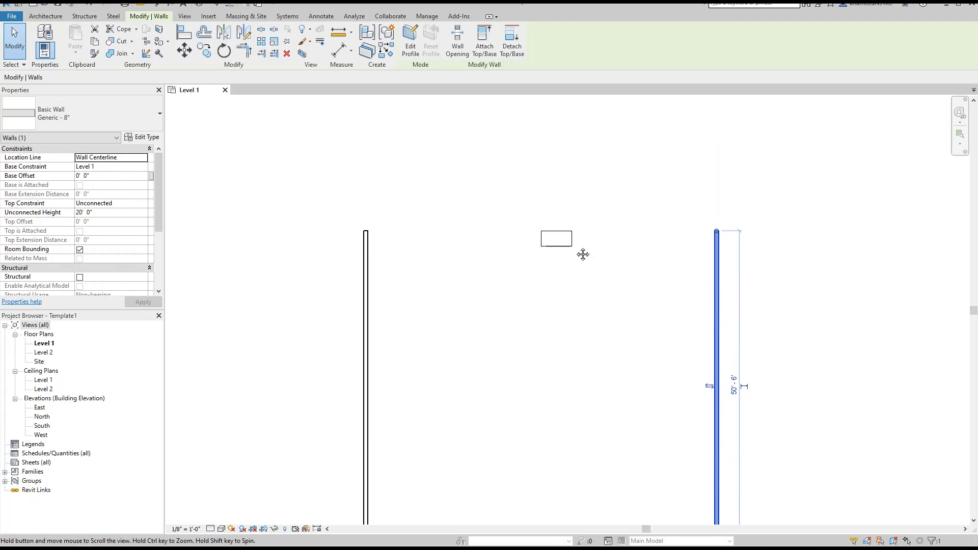
{"action": "left_click", "coordinate": [620, 277]}
{"action": "middle_click_drag", "start_coordinate": [620, 277], "coordinate": [616, 316]}
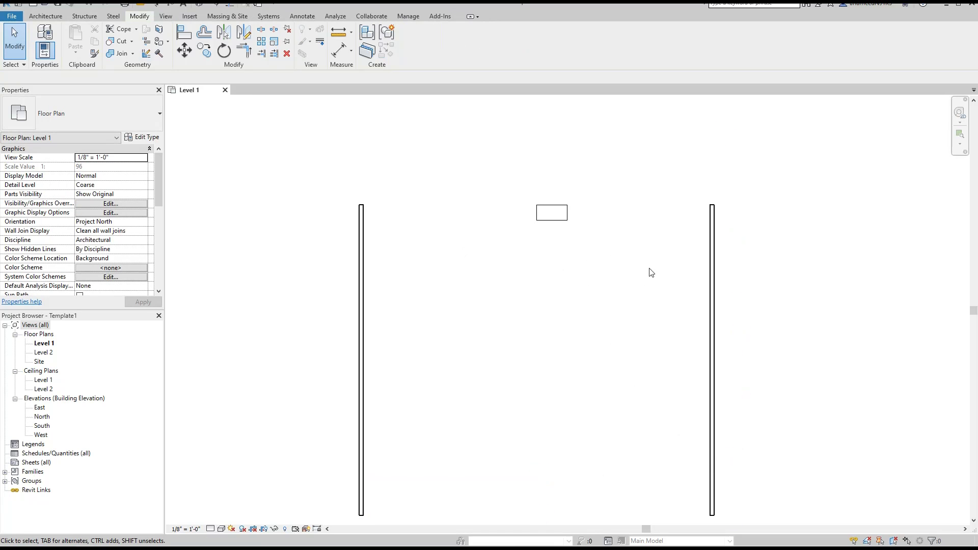
{"action": "left_click_drag", "start_coordinate": [750, 200], "coordinate": [635, 294]}
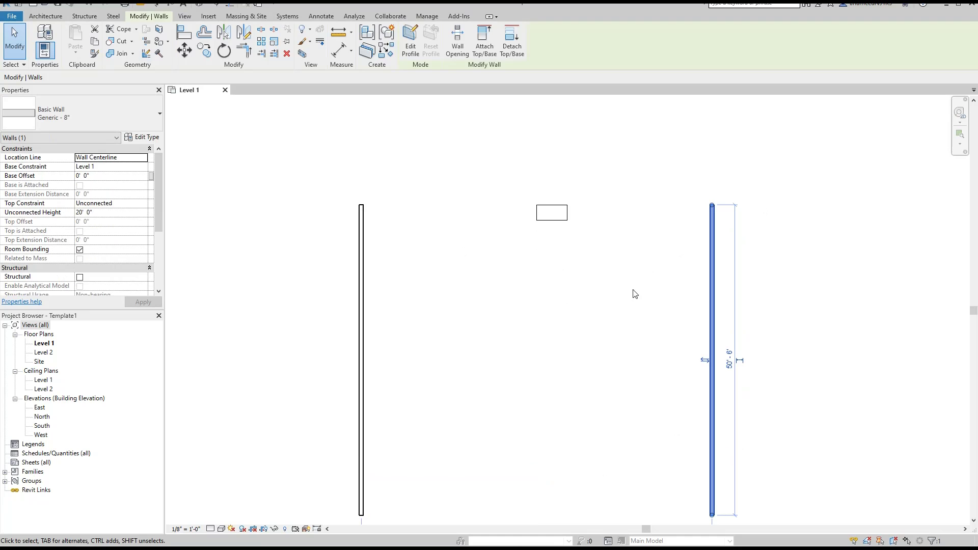
{"action": "key", "text": "Delete"}
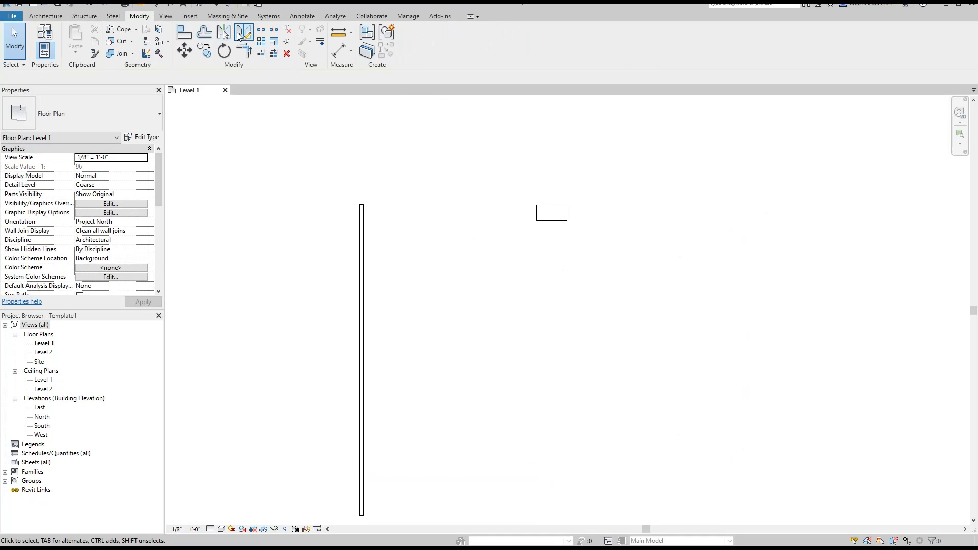
- Mirror a copy of the wall with Mirror - Draw Axis along a vertical line down from the desk's lower-left corner, and delete the copy
{"action": "left_click_drag", "start_coordinate": [409, 210], "coordinate": [343, 230]}
{"action": "left_click_drag", "start_coordinate": [304, 259], "coordinate": [304, 259]}
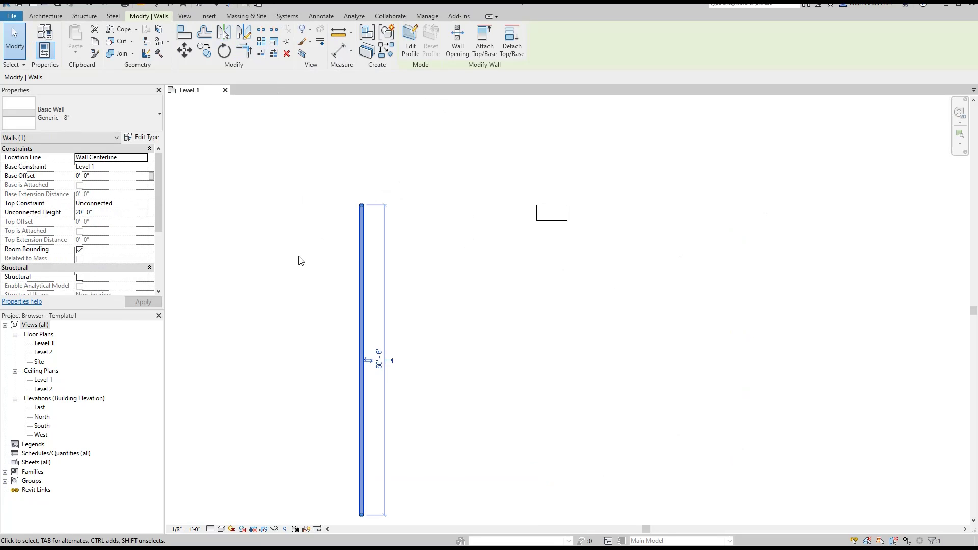
{"action": "middle_click_drag", "start_coordinate": [299, 260], "coordinate": [336, 269]}
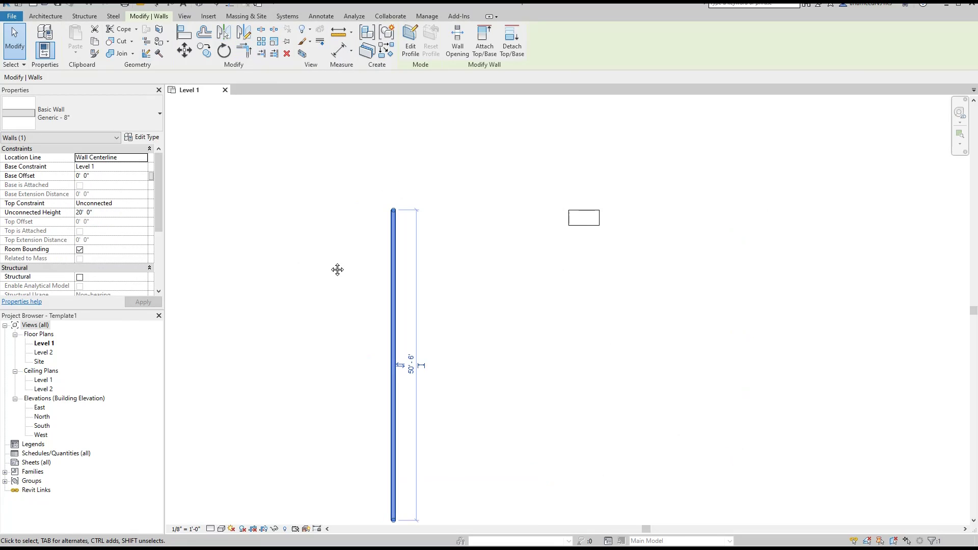
{"action": "left_click", "coordinate": [241, 33]}
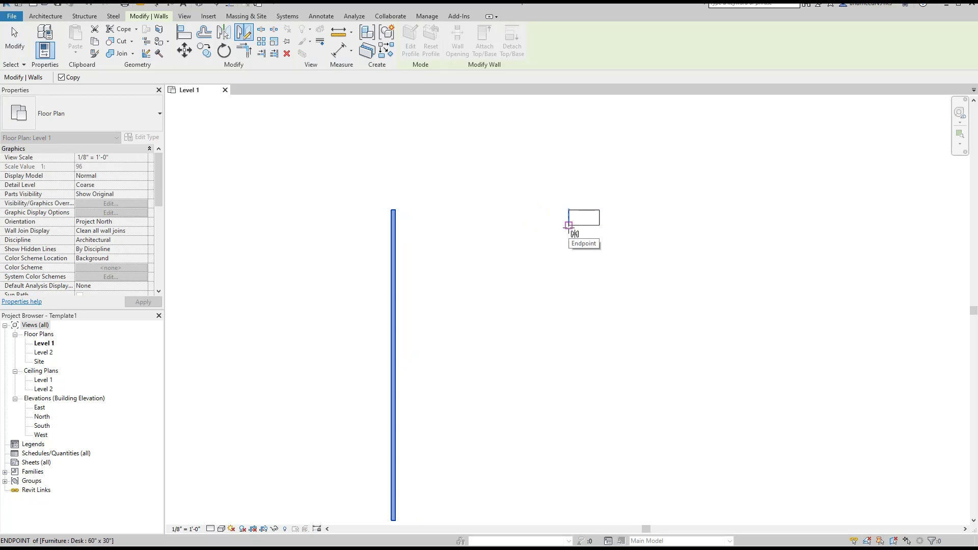
{"action": "left_click", "coordinate": [569, 225]}
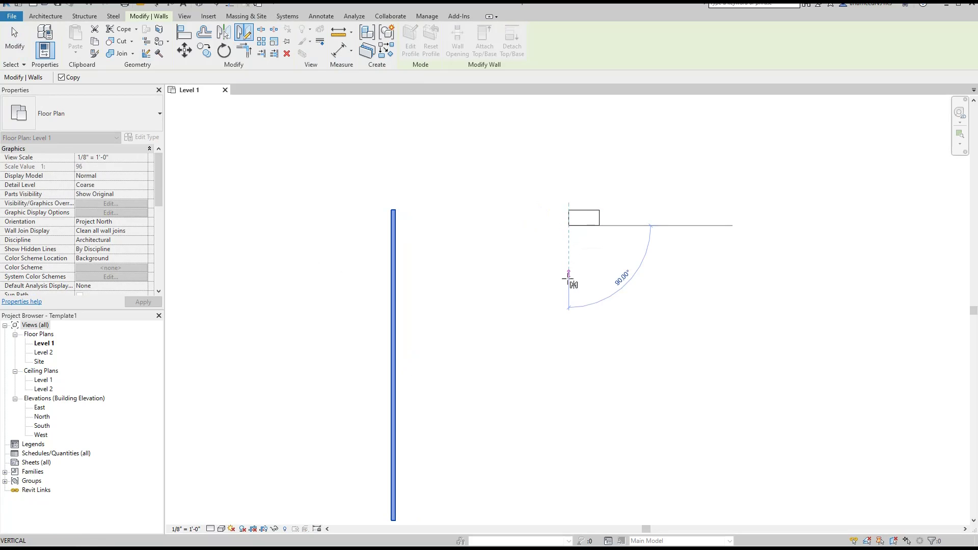
{"action": "middle_click_drag", "start_coordinate": [571, 305], "coordinate": [566, 219]}
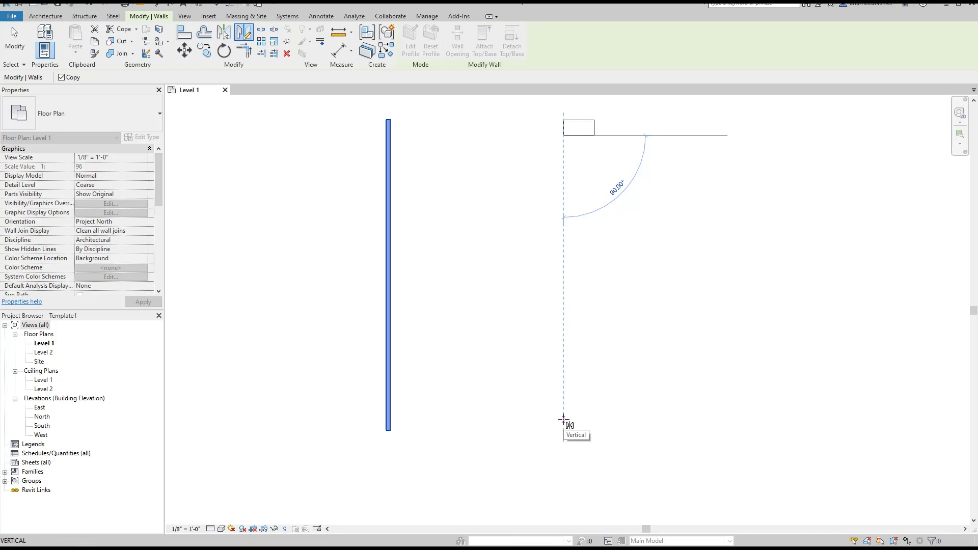
{"action": "left_click", "coordinate": [563, 419]}
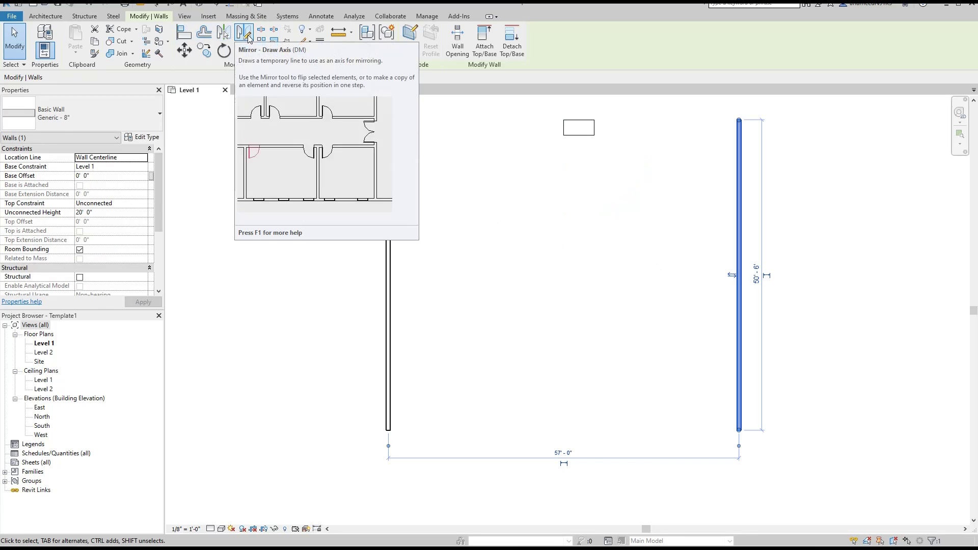
{"action": "middle_click_drag", "start_coordinate": [640, 247], "coordinate": [634, 280]}
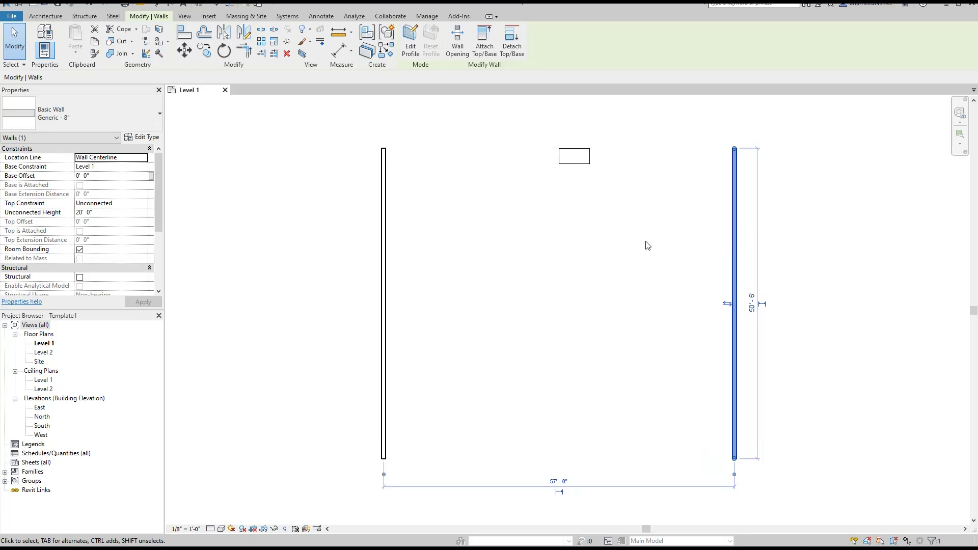
{"action": "key", "text": "Escape"}
{"action": "left_click_drag", "start_coordinate": [808, 153], "coordinate": [650, 277]}
{"action": "key", "text": "Delete"}
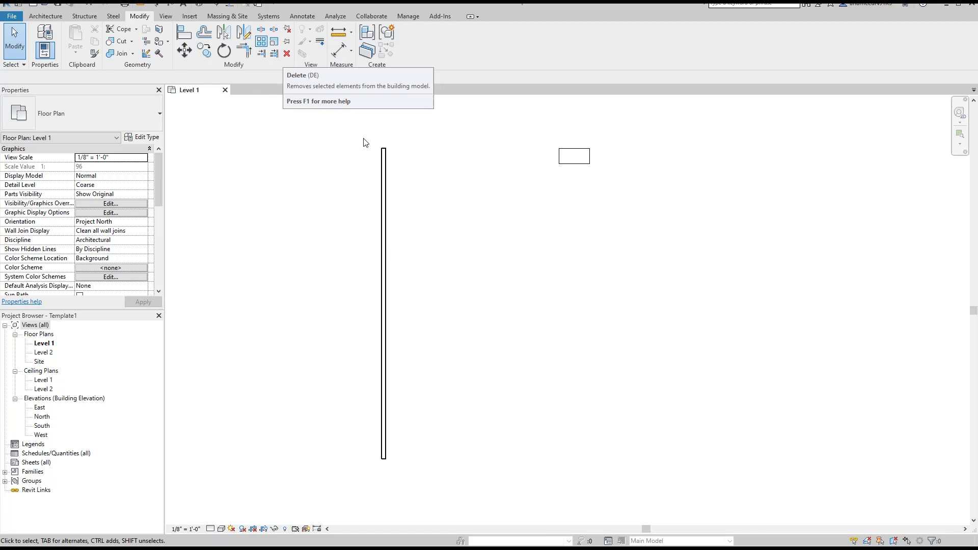
- Split the wall 7'-0" from its upper end, 16'-0" below that cut, and 14'-6" above its lower end, without deleting inner segments
{"action": "left_click_drag", "start_coordinate": [438, 124], "coordinate": [282, 240]}
{"action": "left_click", "coordinate": [261, 29]}
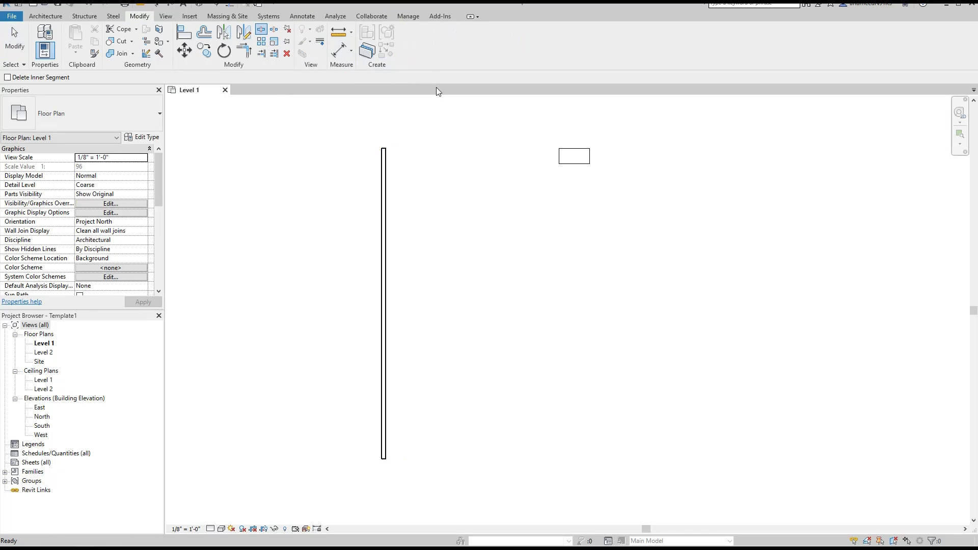
{"action": "scroll", "coordinate": [384, 176], "scroll_direction": "up", "scroll_amount": 2}
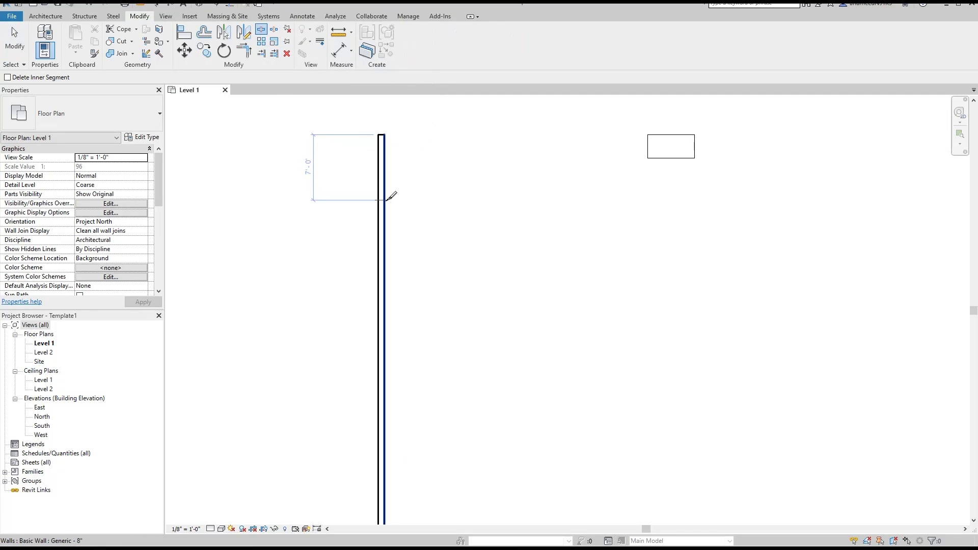
{"action": "left_click", "coordinate": [387, 199]}
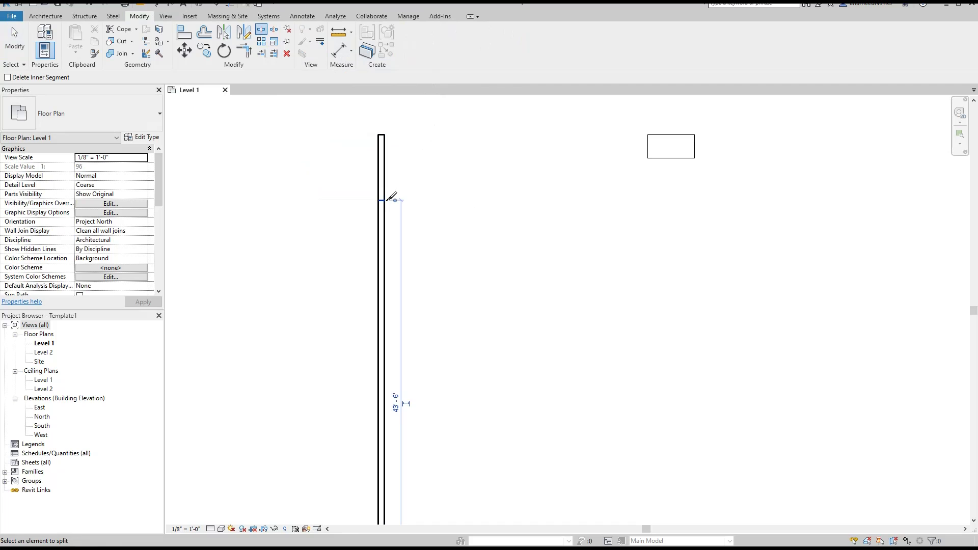
{"action": "scroll", "coordinate": [380, 207], "scroll_direction": "up", "scroll_amount": 3}
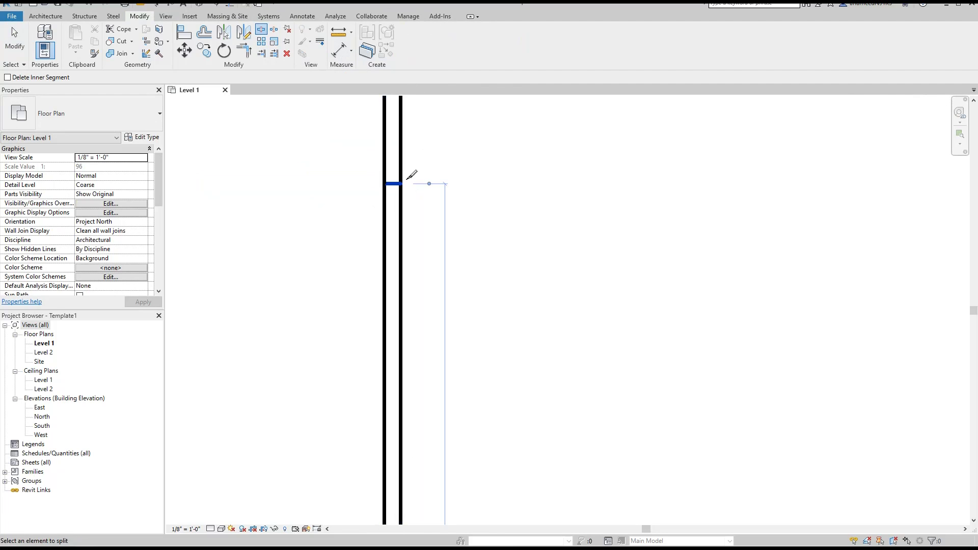
{"action": "scroll", "coordinate": [427, 174], "scroll_direction": "down", "scroll_amount": 3}
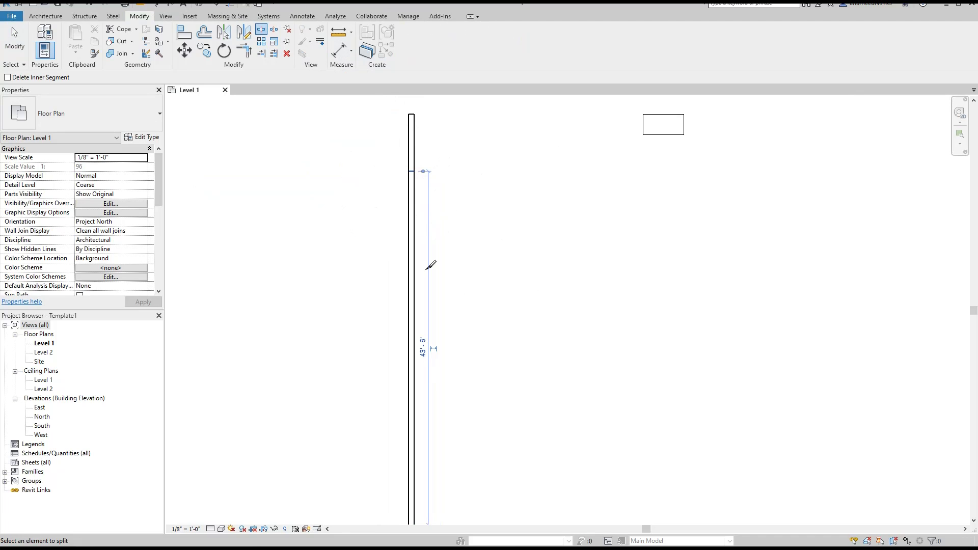
{"action": "scroll", "coordinate": [428, 262], "scroll_direction": "down", "scroll_amount": 1}
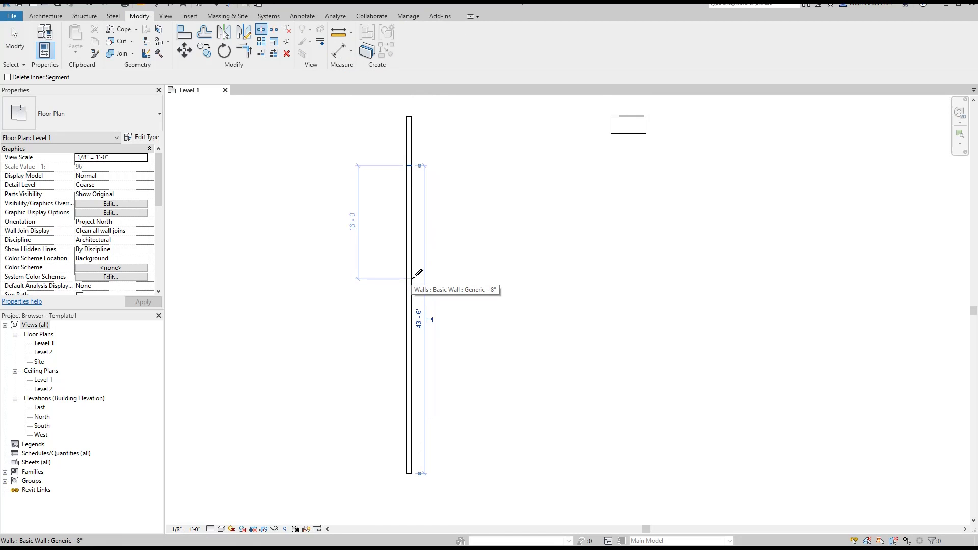
{"action": "left_click", "coordinate": [413, 278]}
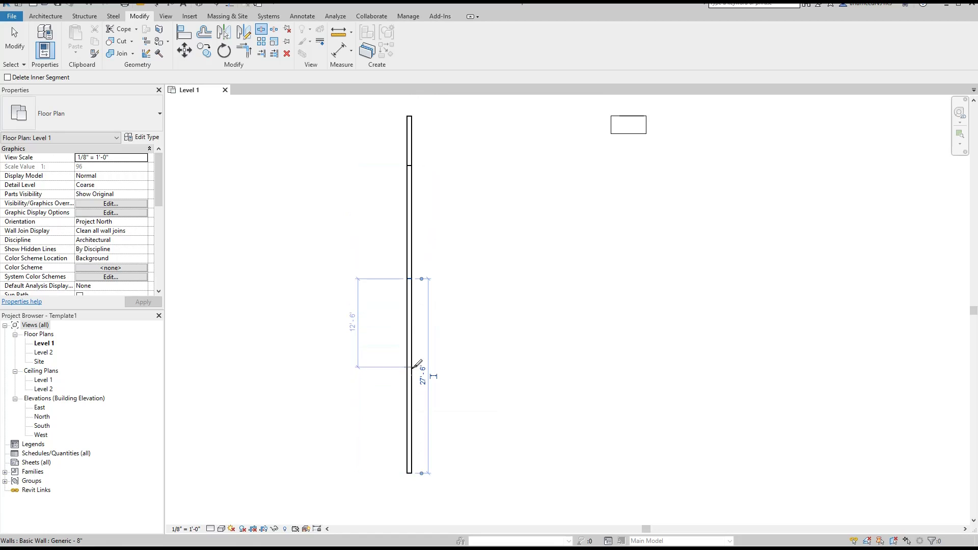
{"action": "left_click", "coordinate": [410, 370]}
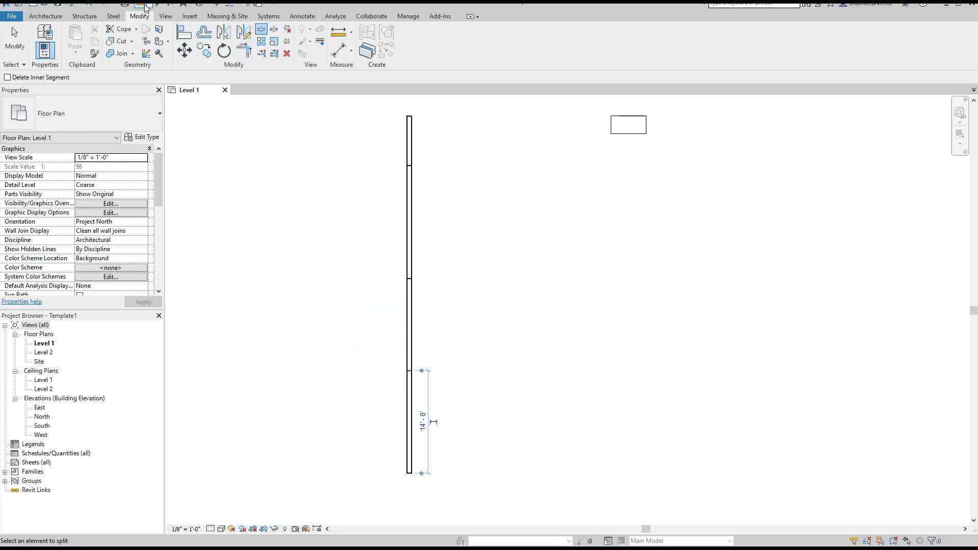
- Open the default 3D view and set its detail level to Fine with a shaded visual style
{"action": "left_click", "coordinate": [130, 6]}
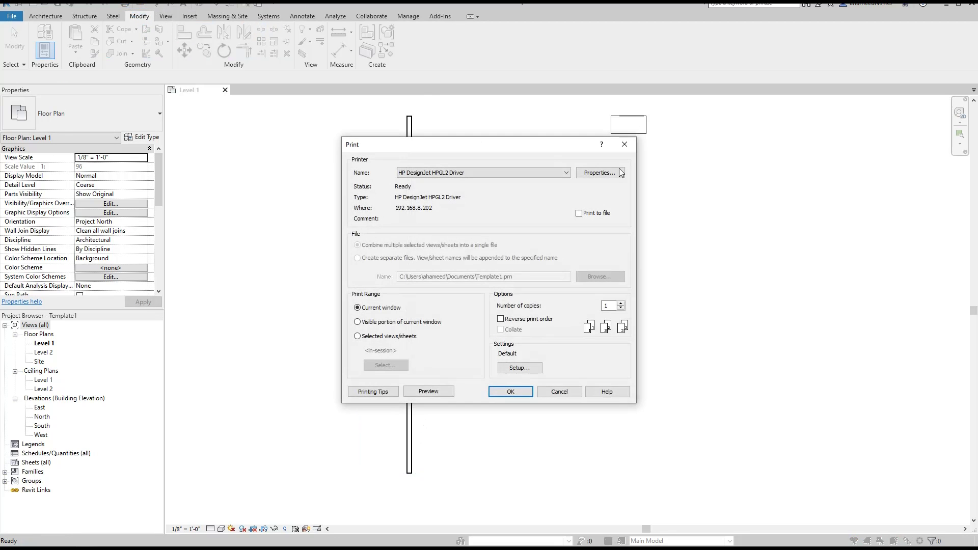
{"action": "key", "text": "Escape"}
{"action": "left_click", "coordinate": [205, 6]}
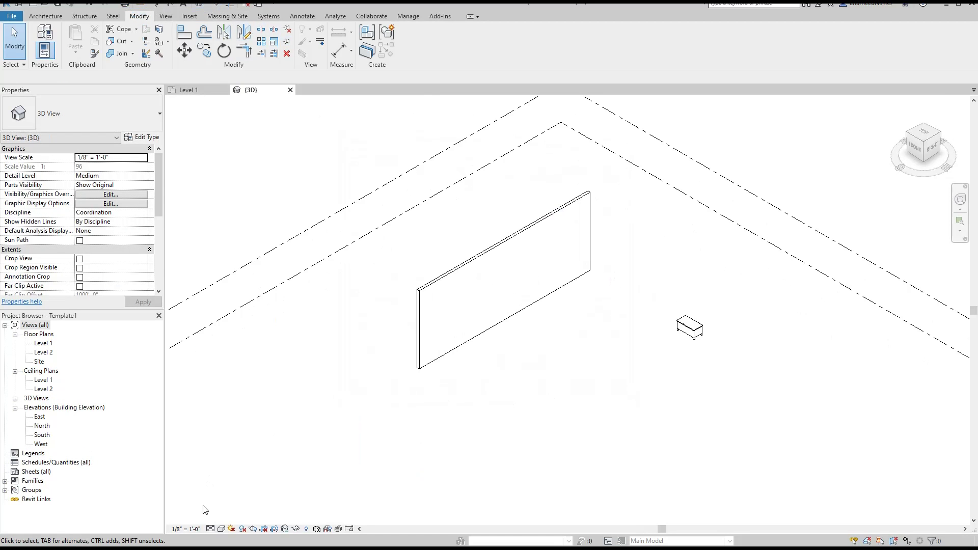
{"action": "left_click", "coordinate": [210, 528]}
{"action": "left_click", "coordinate": [225, 517]}
{"action": "left_click", "coordinate": [221, 529]}
{"action": "left_click", "coordinate": [237, 487]}
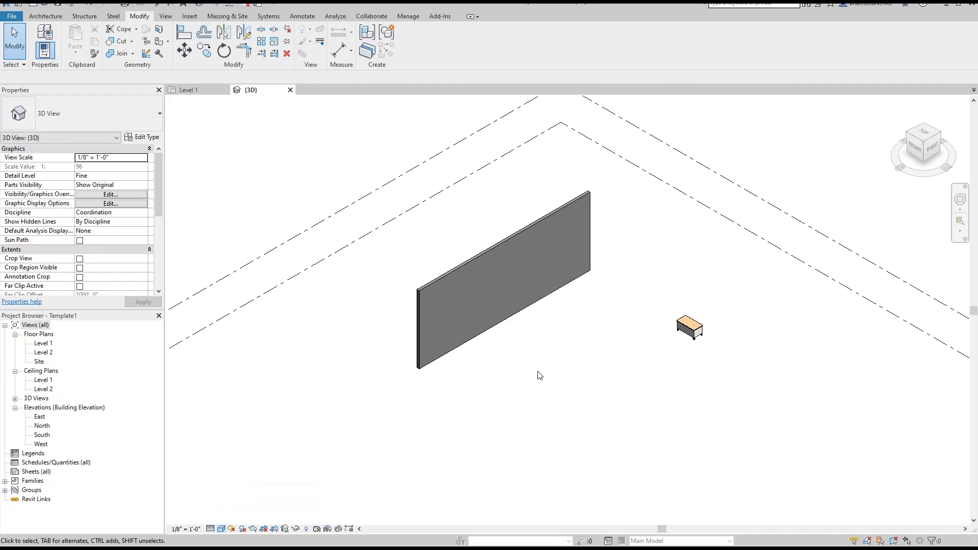
- Examine the split wall in 3D by selecting its segments one after another, and clear the selection
{"action": "scroll", "coordinate": [574, 225], "scroll_direction": "up", "scroll_amount": 3}
{"action": "middle_click_drag", "start_coordinate": [527, 277], "coordinate": [560, 242]}
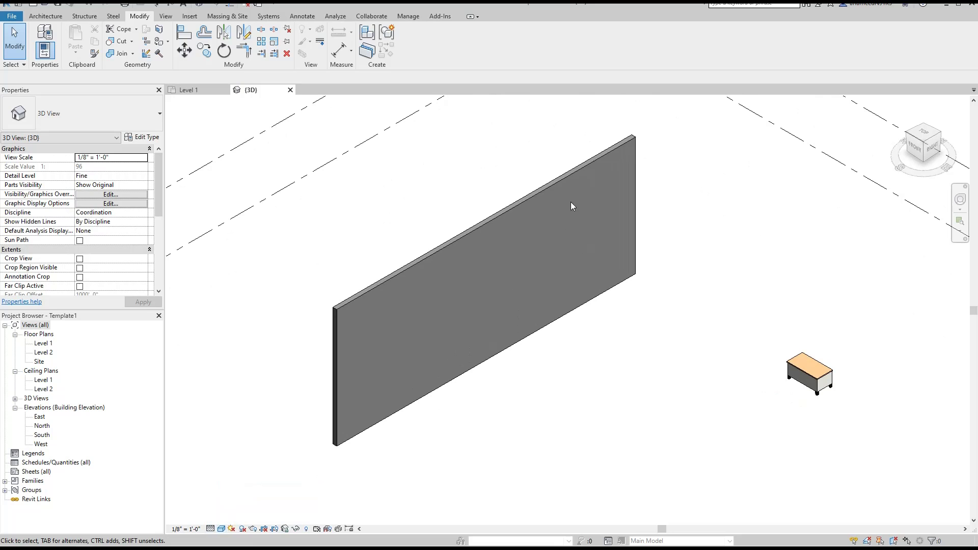
{"action": "left_click", "coordinate": [606, 154]}
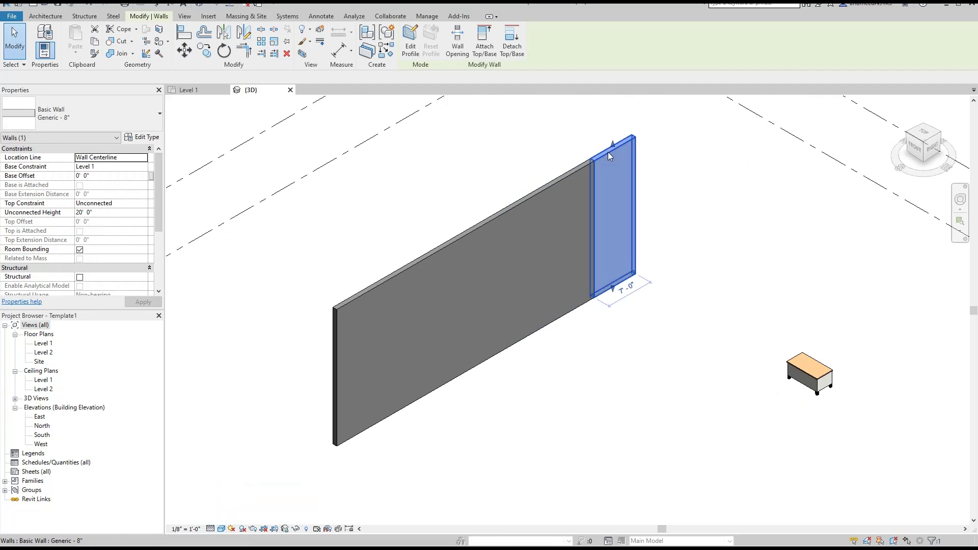
{"action": "left_click", "coordinate": [583, 170]}
{"action": "left_click", "coordinate": [480, 225]}
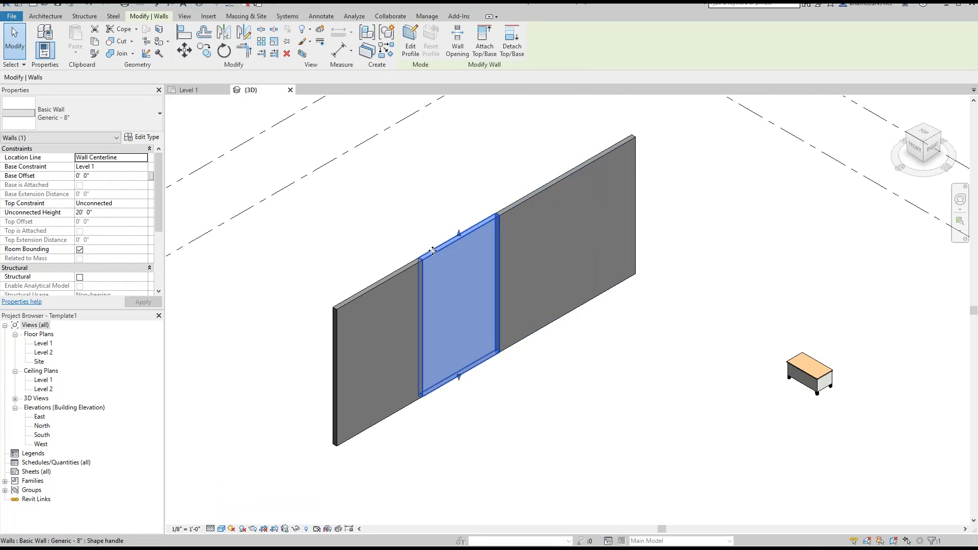
{"action": "left_click", "coordinate": [389, 277]}
{"action": "left_click", "coordinate": [441, 254]}
{"action": "left_click", "coordinate": [535, 196]}
{"action": "left_click", "coordinate": [609, 162]}
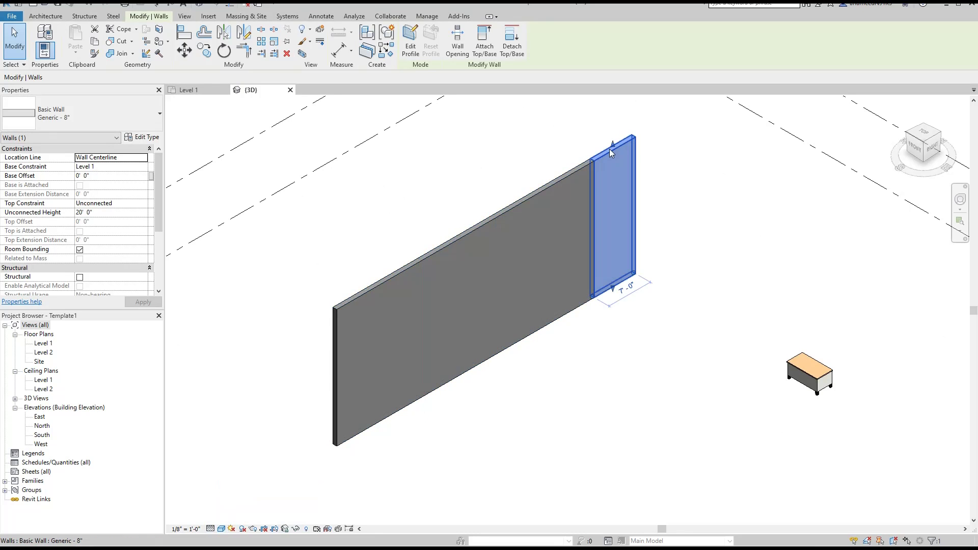
{"action": "left_click", "coordinate": [573, 176]}
{"action": "left_click", "coordinate": [483, 230]}
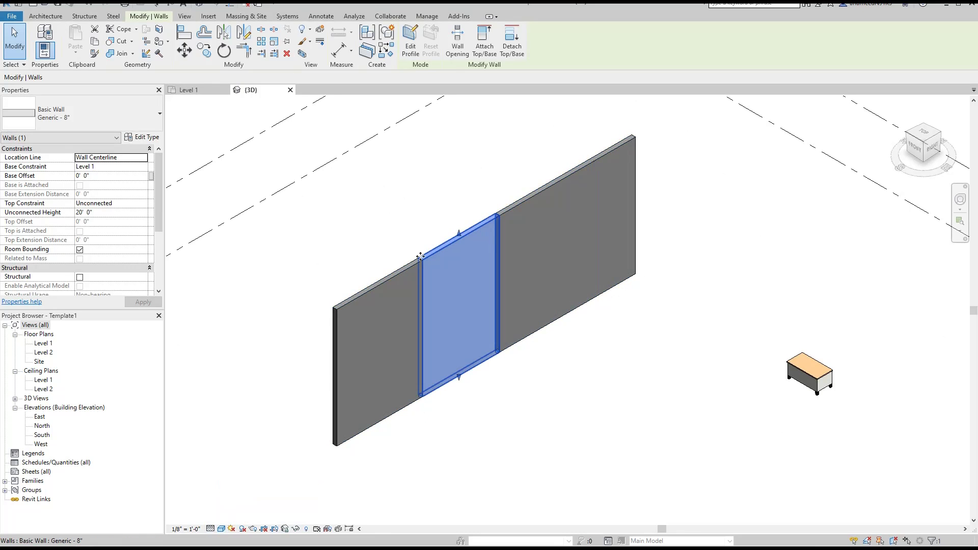
{"action": "left_click", "coordinate": [396, 273]}
{"action": "key", "text": "Escape"}
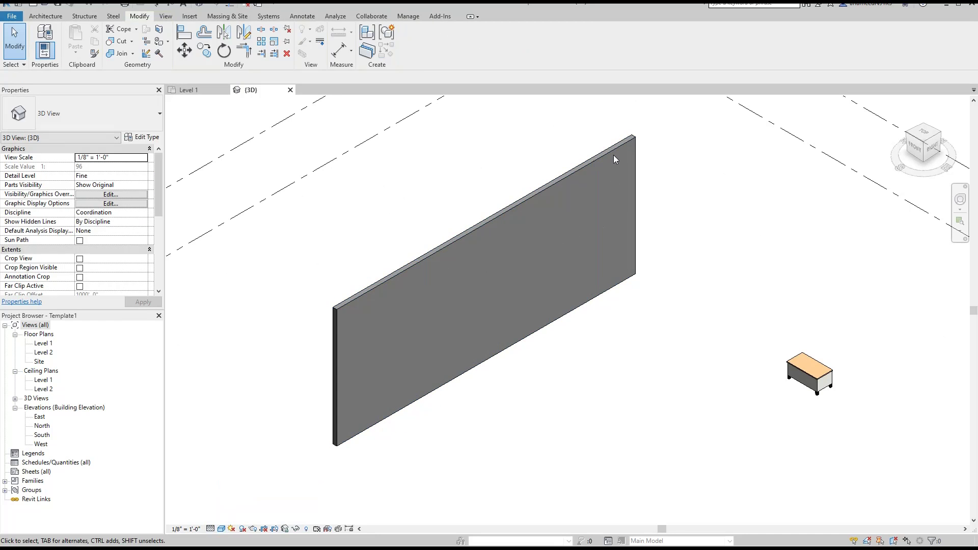
- Select each of the four wall segments in turn again to check that they are separate walls
{"action": "left_click", "coordinate": [614, 151]}
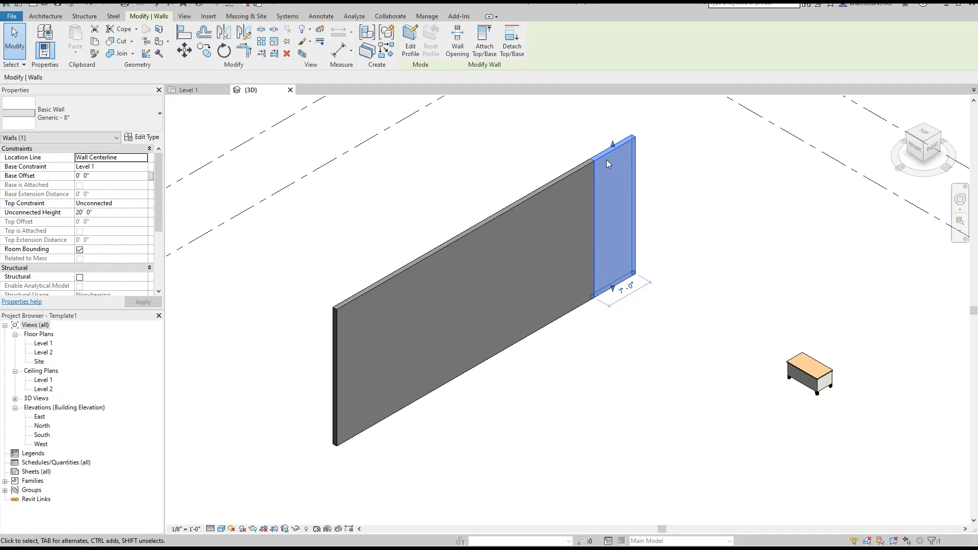
{"action": "key", "text": "Escape"}
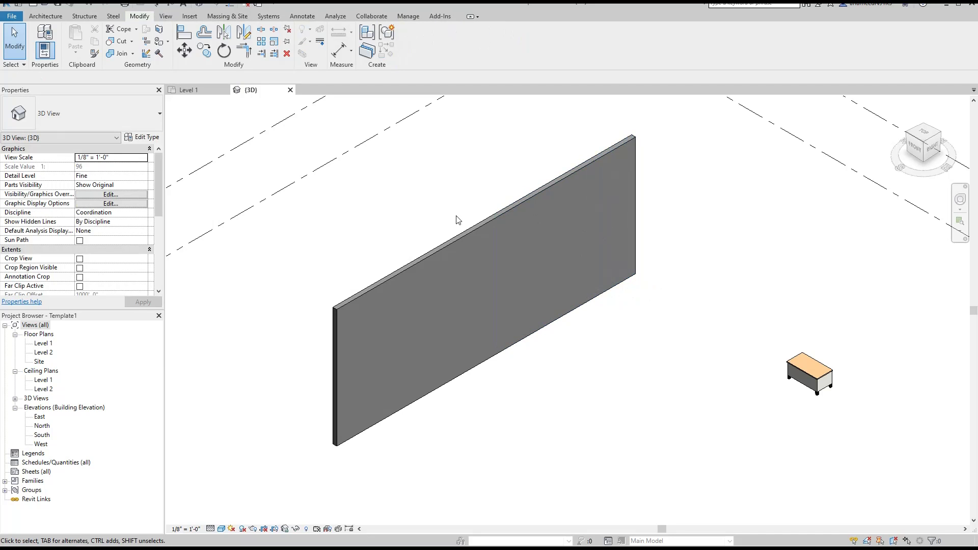
{"action": "left_click", "coordinate": [613, 148]}
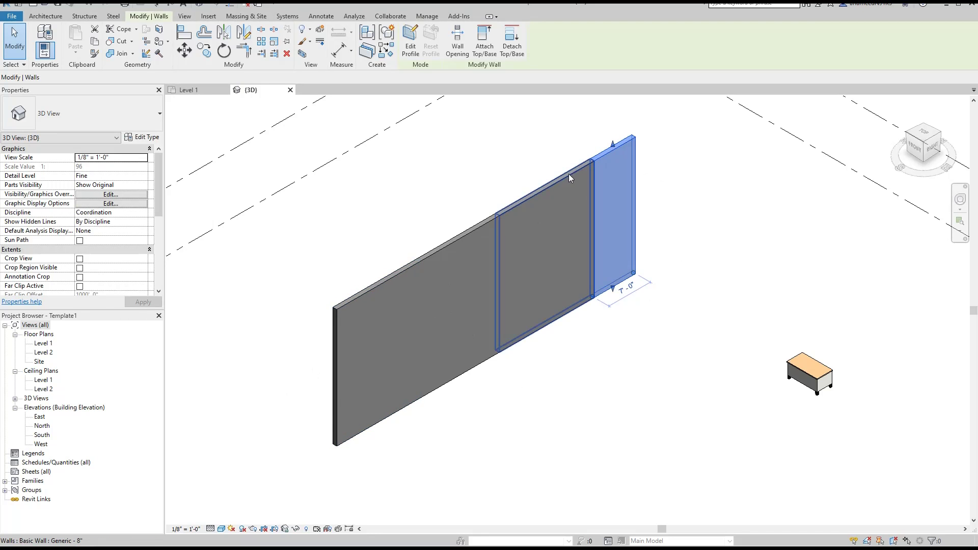
{"action": "left_click", "coordinate": [559, 175]}
{"action": "left_click", "coordinate": [480, 230]}
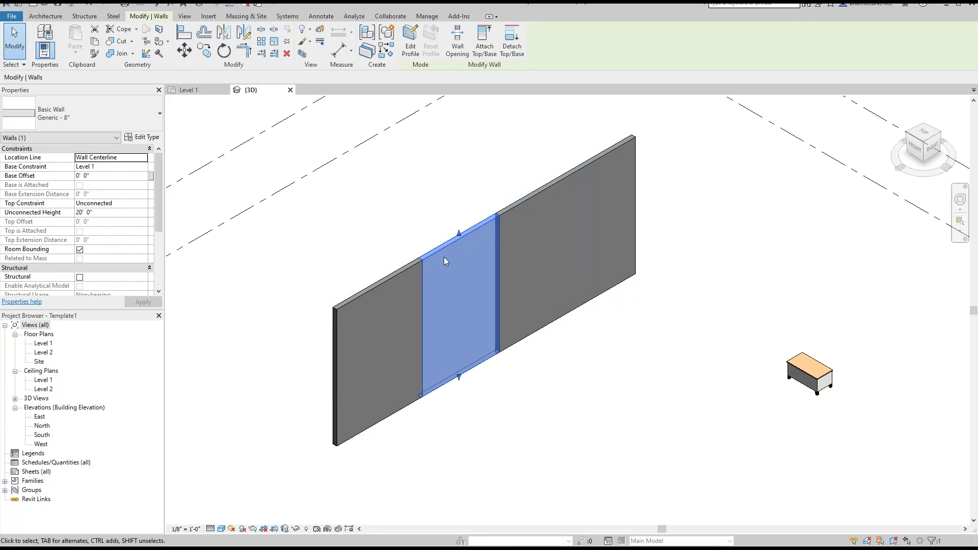
{"action": "left_click", "coordinate": [396, 276]}
{"action": "left_click", "coordinate": [666, 204]}
{"action": "left_click", "coordinate": [616, 148]}
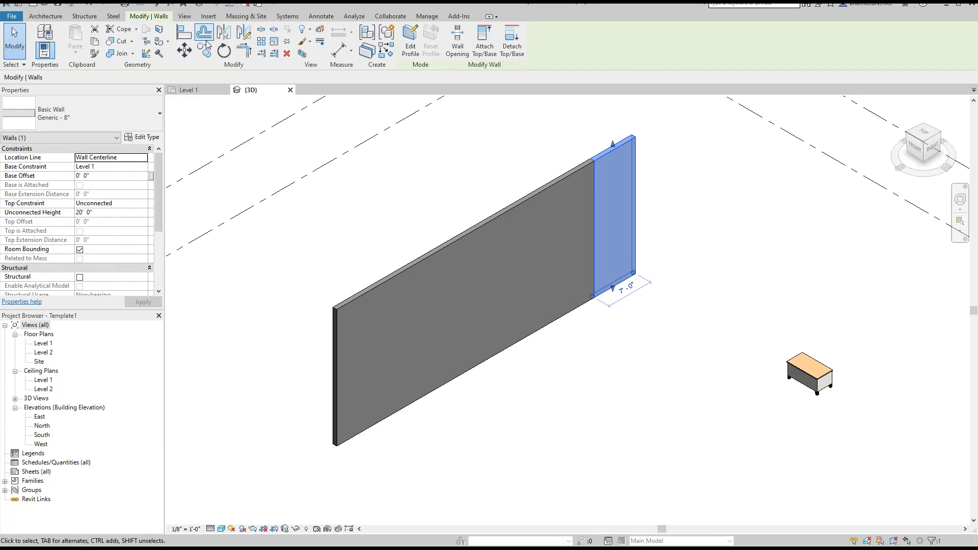
- Paint the face of the 7'-0" end wall segment with Copper and the adjacent segment's face with Cherry
{"action": "left_click", "coordinate": [160, 43]}
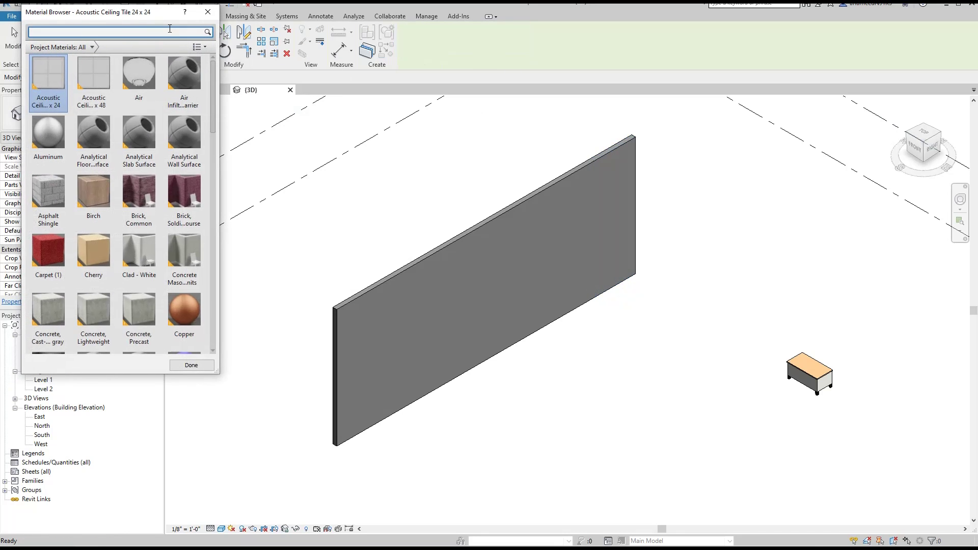
{"action": "left_click", "coordinate": [181, 305]}
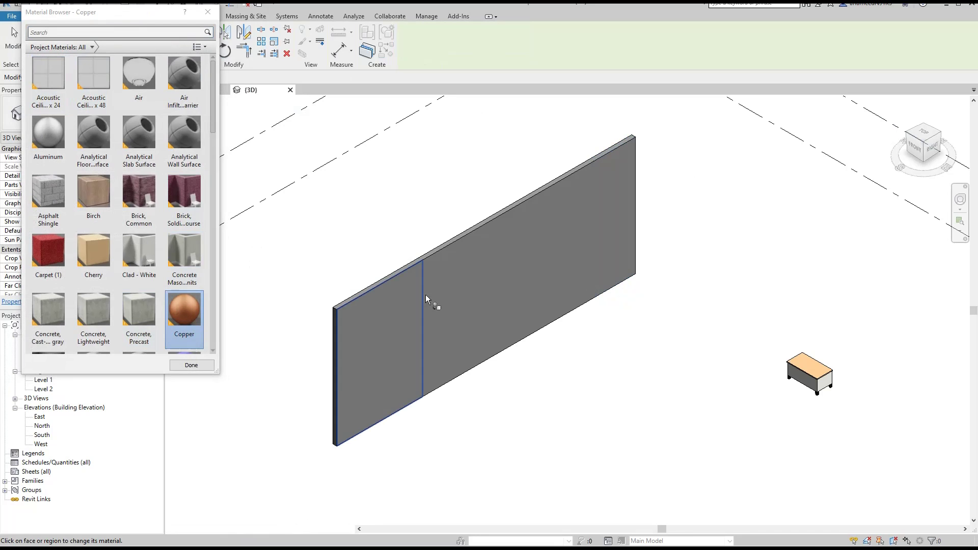
{"action": "left_click", "coordinate": [611, 170]}
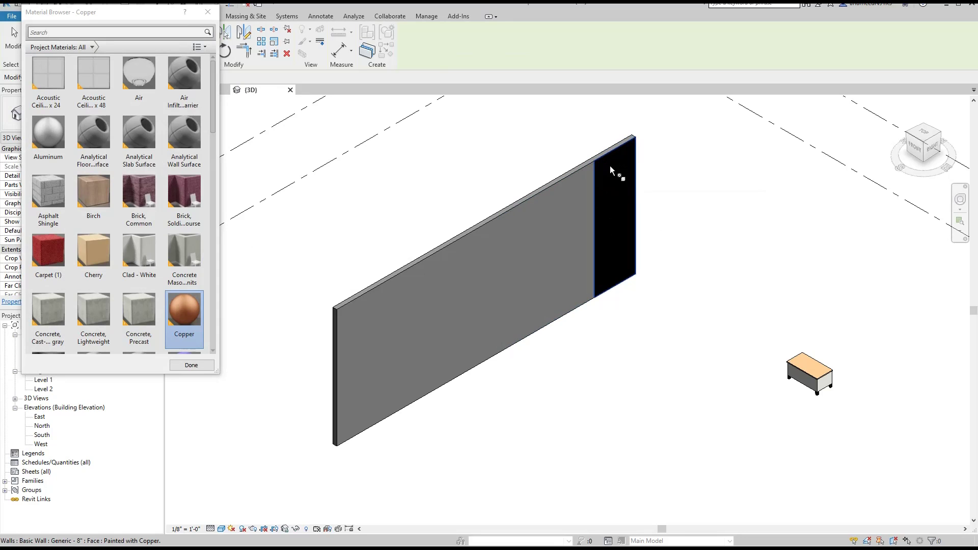
{"action": "left_click", "coordinate": [93, 249]}
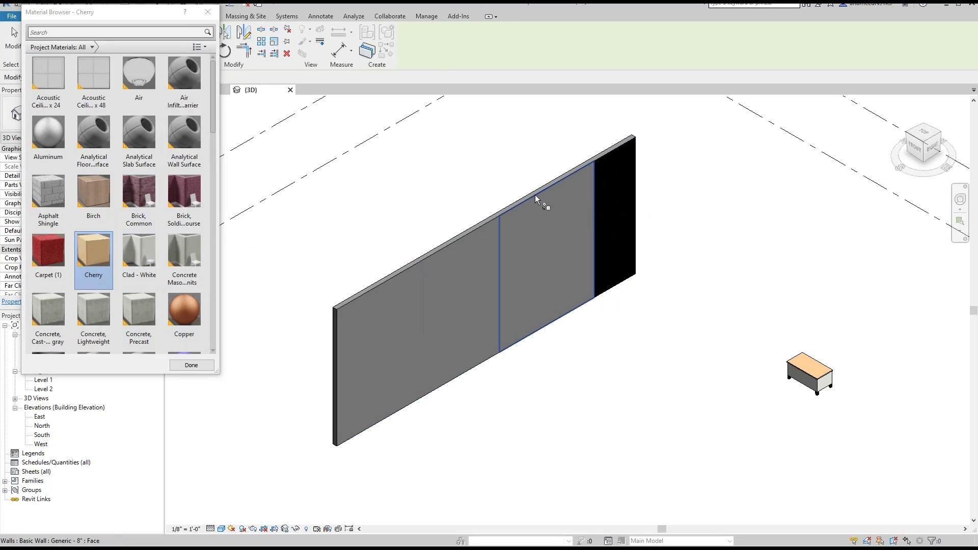
{"action": "left_click", "coordinate": [542, 211]}
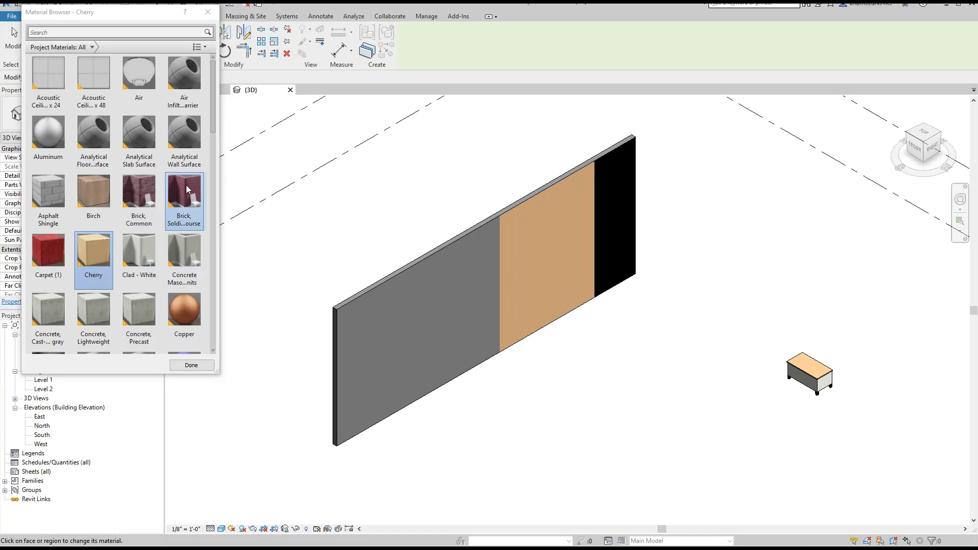
- Paint the third wall segment's face with Brick, Common and the last segment's face with Linen, Beige, and finish painting
{"action": "left_click", "coordinate": [138, 194]}
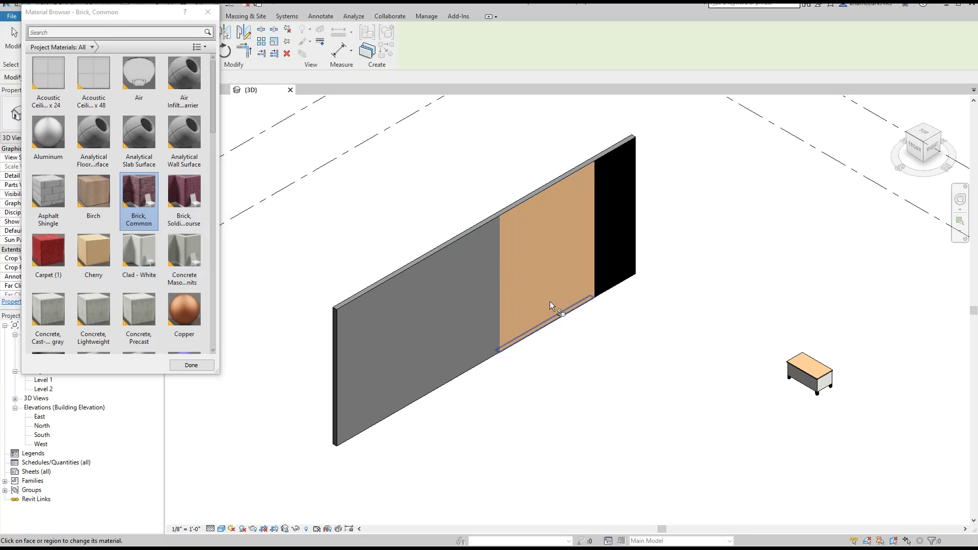
{"action": "left_click", "coordinate": [452, 247]}
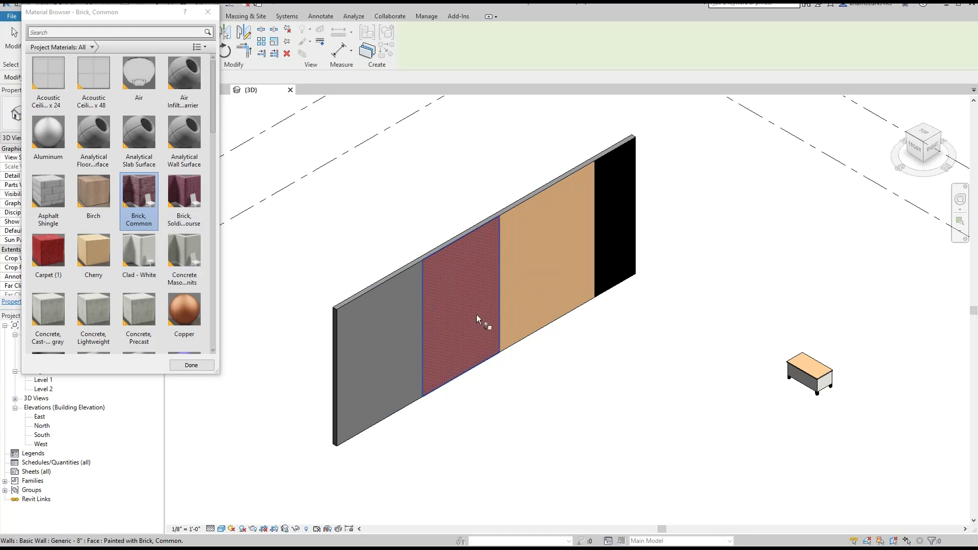
{"action": "scroll", "coordinate": [152, 243], "scroll_direction": "down", "scroll_amount": 5}
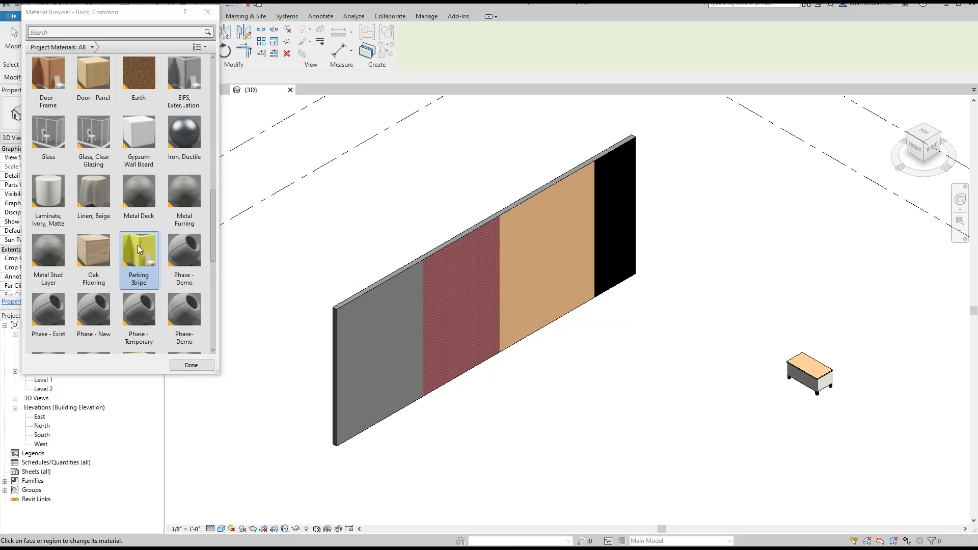
{"action": "left_click", "coordinate": [143, 251]}
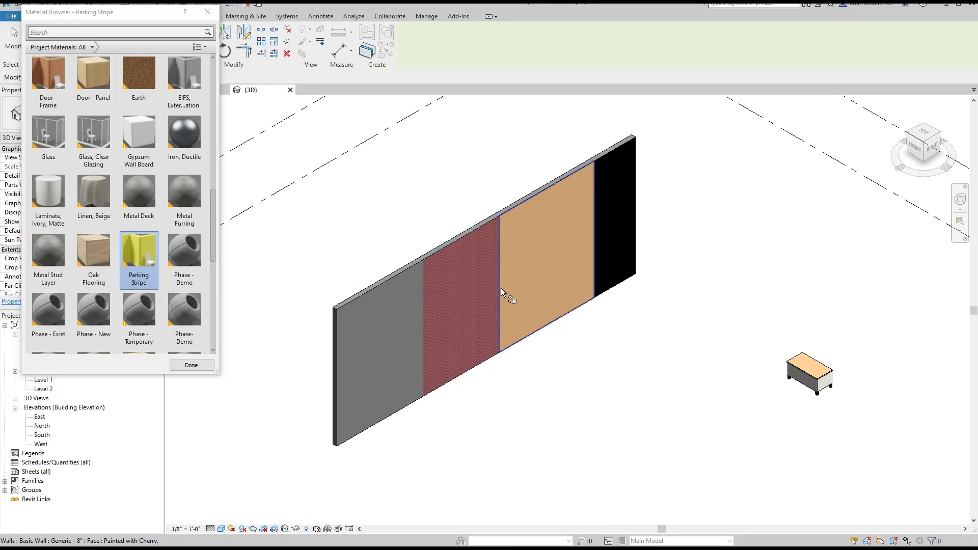
{"action": "left_click", "coordinate": [104, 192]}
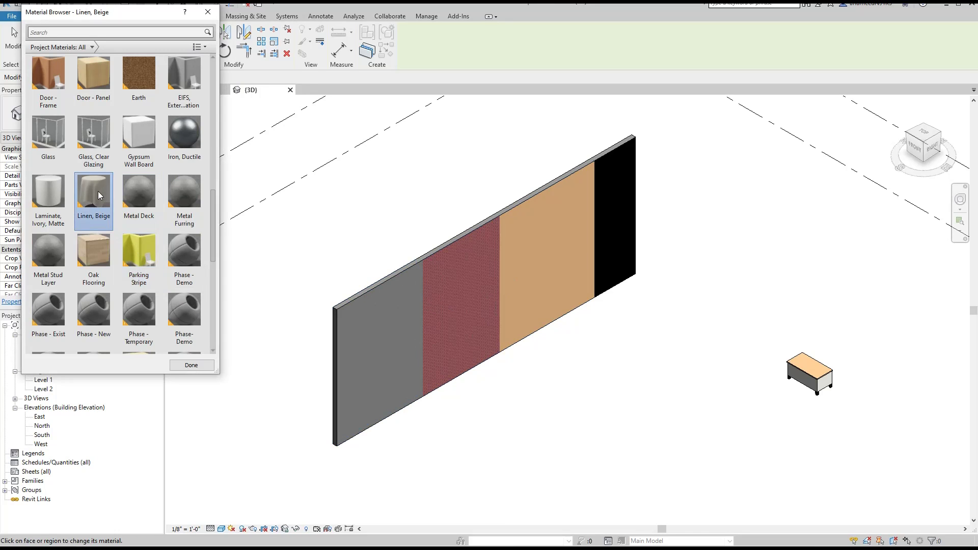
{"action": "left_click", "coordinate": [374, 295]}
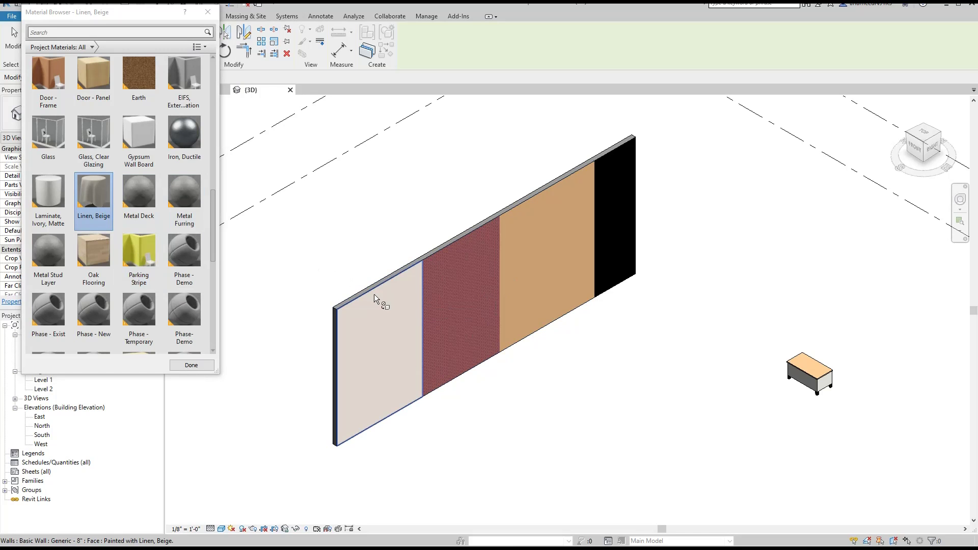
{"action": "left_click", "coordinate": [206, 14]}
{"action": "scroll", "coordinate": [502, 288], "scroll_direction": "up", "scroll_amount": 1}
{"action": "left_click", "coordinate": [961, 201]}
{"action": "left_click_drag", "start_coordinate": [948, 351], "coordinate": [894, 260]}
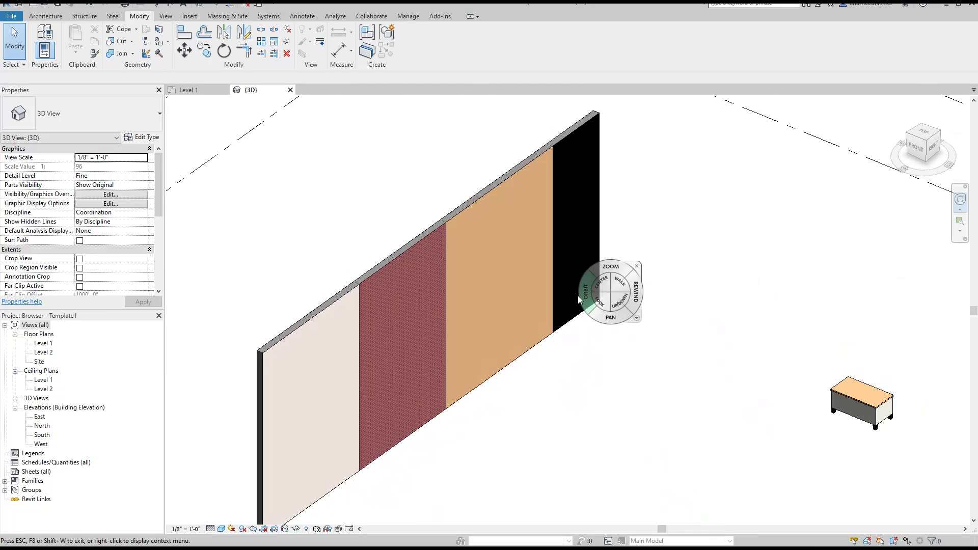
{"action": "left_click", "coordinate": [643, 264]}
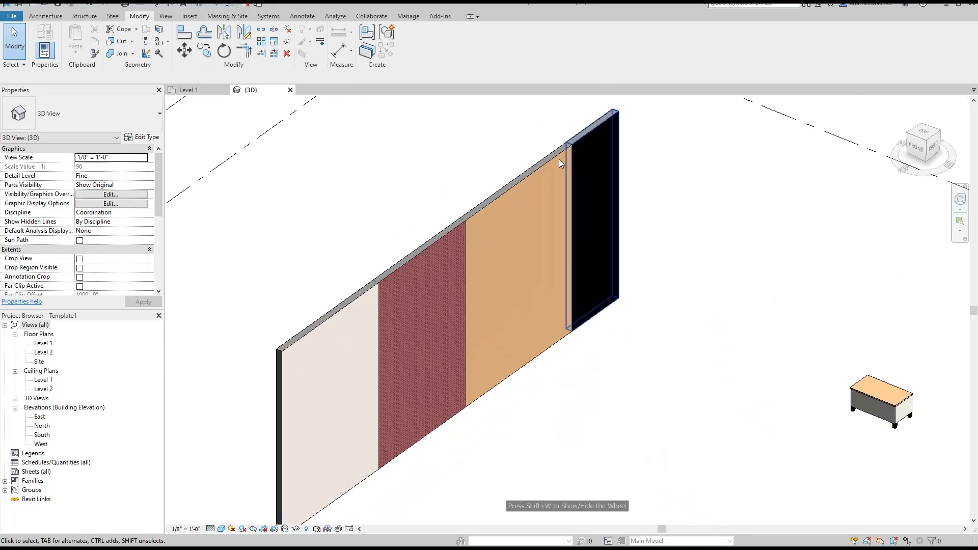
- In the Level 1 plan, draw a vertical Generic - 8" wall about 35'-6" long between the split wall and the desk
{"action": "left_click", "coordinate": [188, 90]}
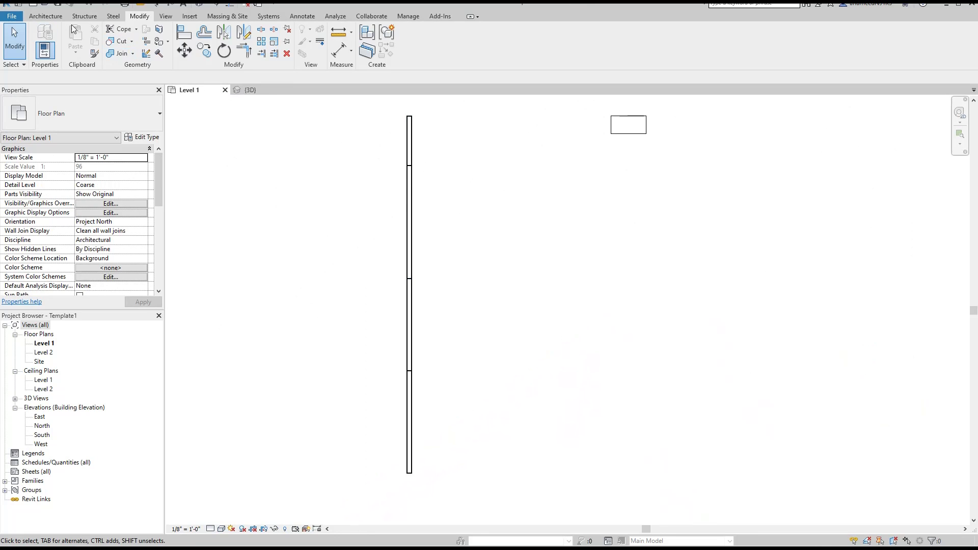
{"action": "left_click", "coordinate": [39, 16]}
{"action": "left_click", "coordinate": [39, 39]}
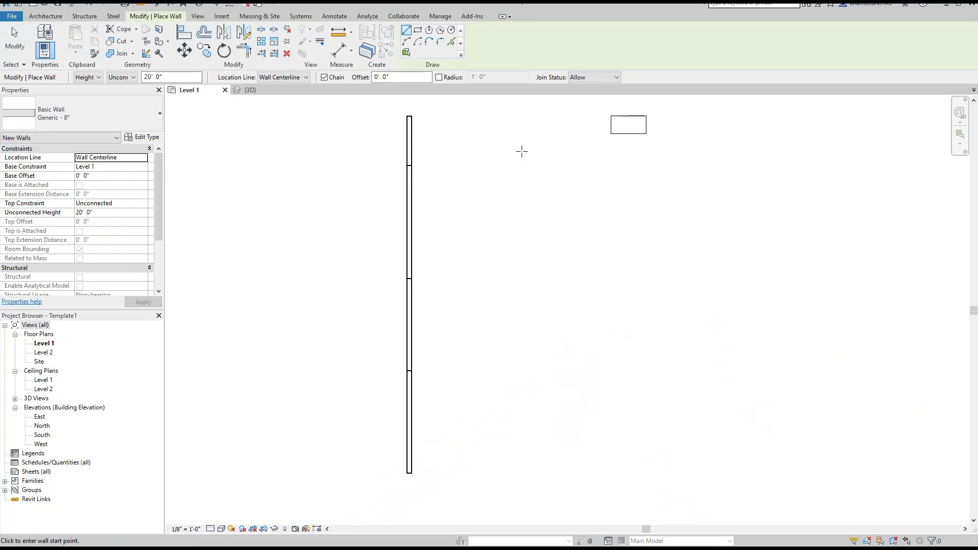
{"action": "left_click", "coordinate": [553, 214]}
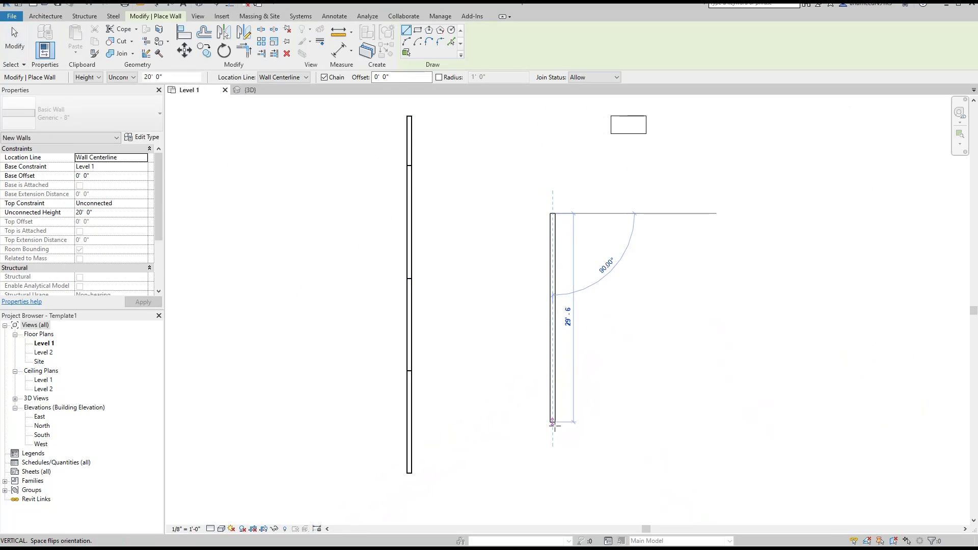
{"action": "left_click", "coordinate": [552, 465]}
{"action": "key", "text": "Escape"}
{"action": "key", "text": "Escape"}
- Split the new wall 6'-0" below its upper end using Split with Gap and a 0'-1" joint gap
{"action": "scroll", "coordinate": [631, 294], "scroll_direction": "right", "scroll_amount": 3, "text": "shift"}
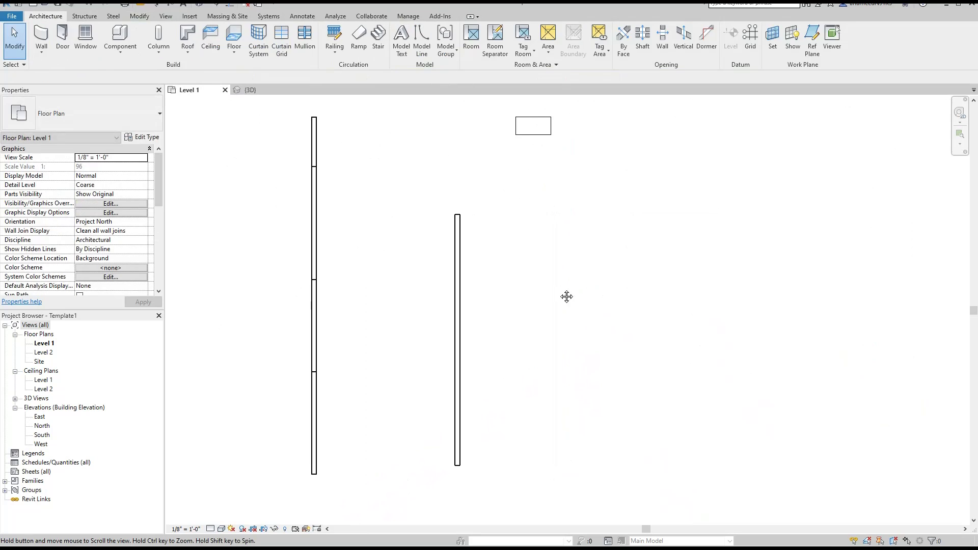
{"action": "left_click", "coordinate": [457, 224]}
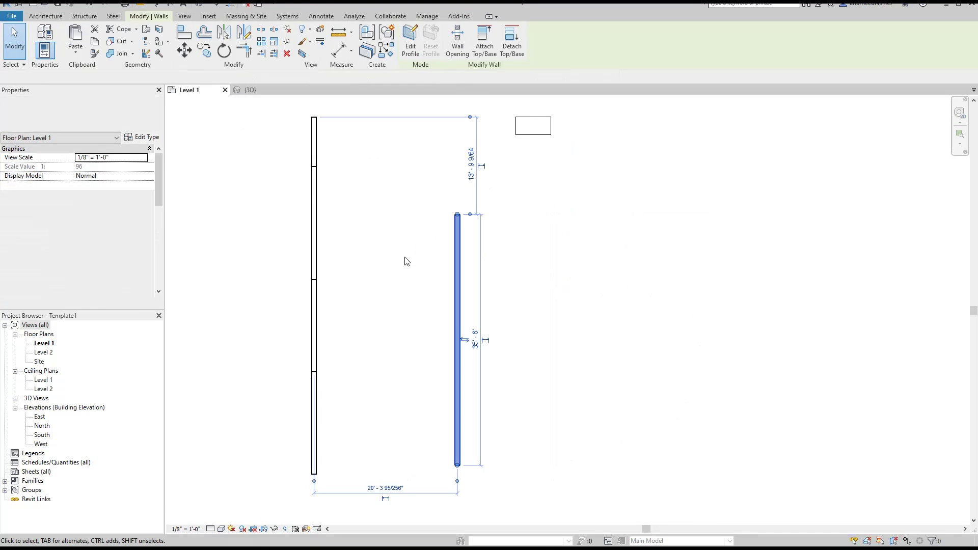
{"action": "left_click", "coordinate": [274, 31]}
{"action": "scroll", "coordinate": [468, 260], "scroll_direction": "up", "scroll_amount": 3}
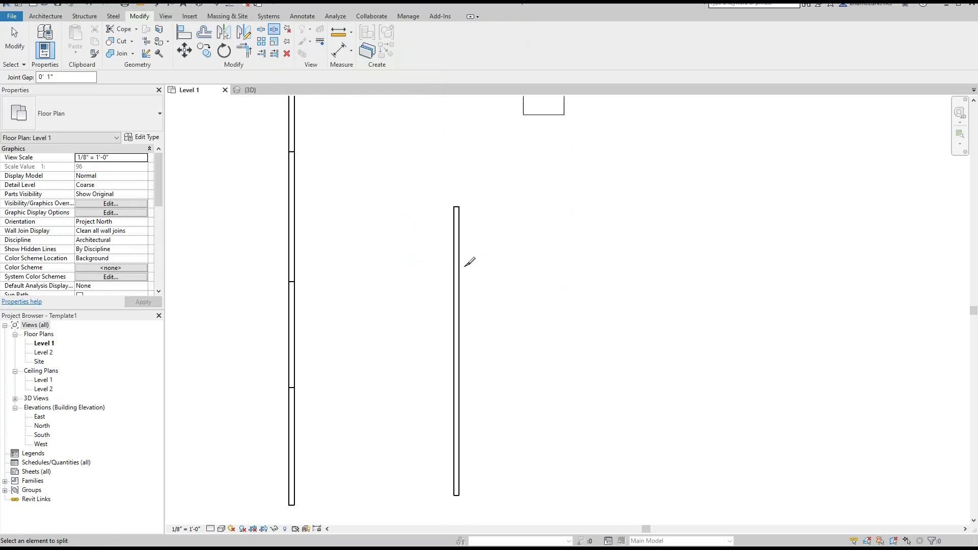
{"action": "middle_click_drag", "start_coordinate": [535, 245], "coordinate": [504, 185]}
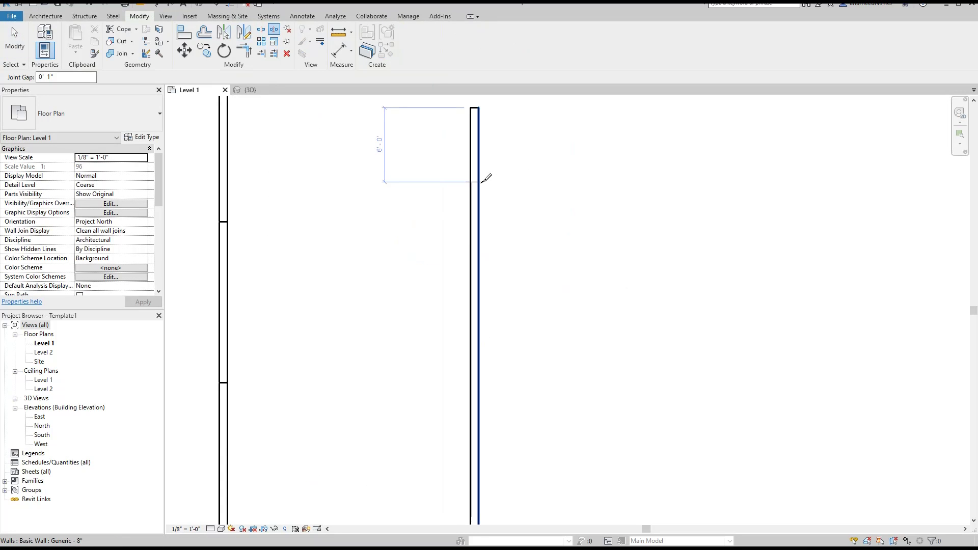
{"action": "left_click", "coordinate": [479, 182]}
{"action": "scroll", "coordinate": [484, 181], "scroll_direction": "up", "scroll_amount": 5}
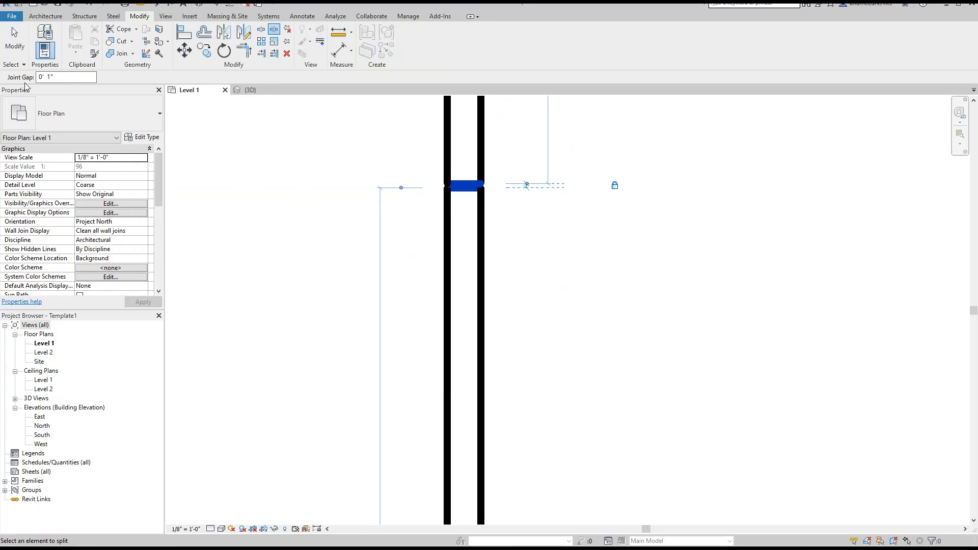
- Set the joint gap to 1'-0" and split the lower wall piece, leaving an 8'-6" segment between the two gaps
{"action": "scroll", "coordinate": [512, 192], "scroll_direction": "down", "scroll_amount": 4}
{"action": "left_click", "coordinate": [66, 78]}
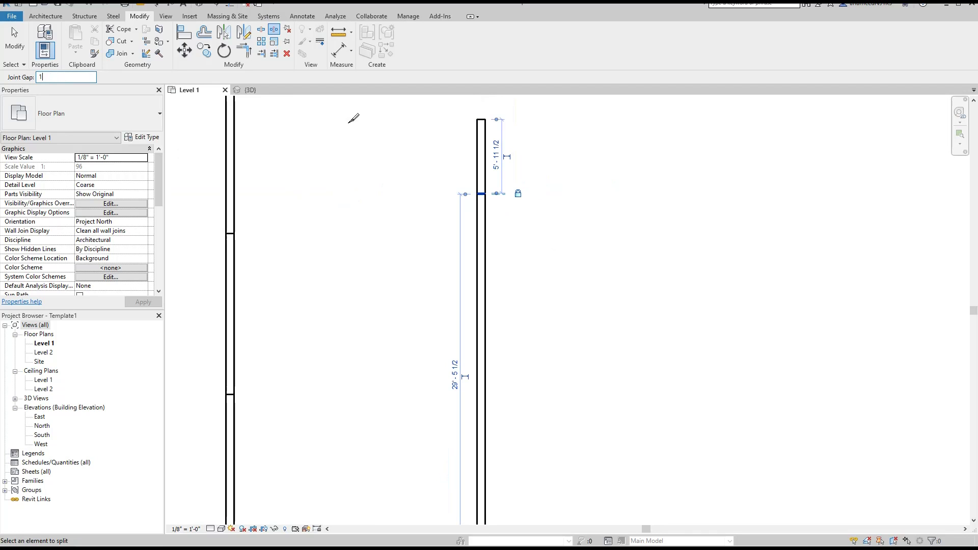
{"action": "left_click", "coordinate": [494, 306]}
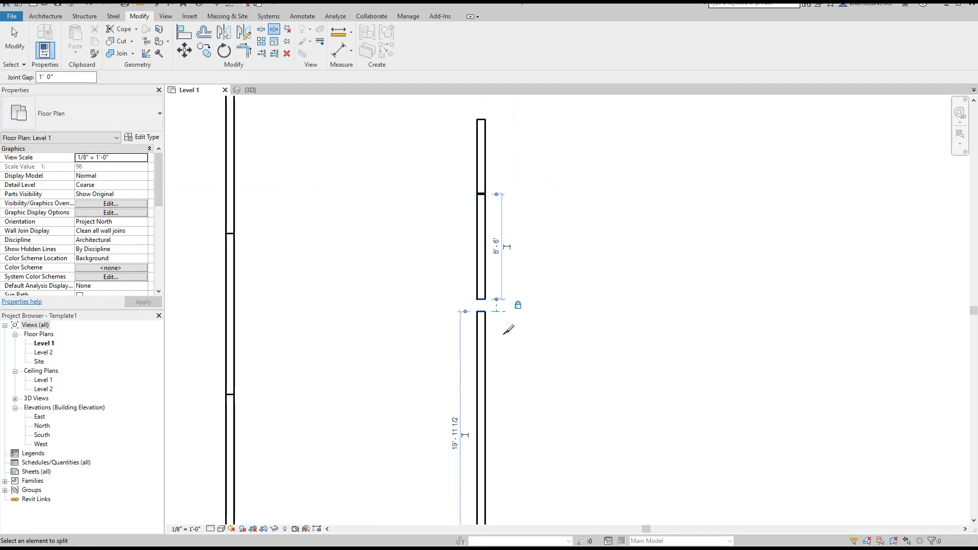
{"action": "scroll", "coordinate": [495, 304], "scroll_direction": "up", "scroll_amount": 2}
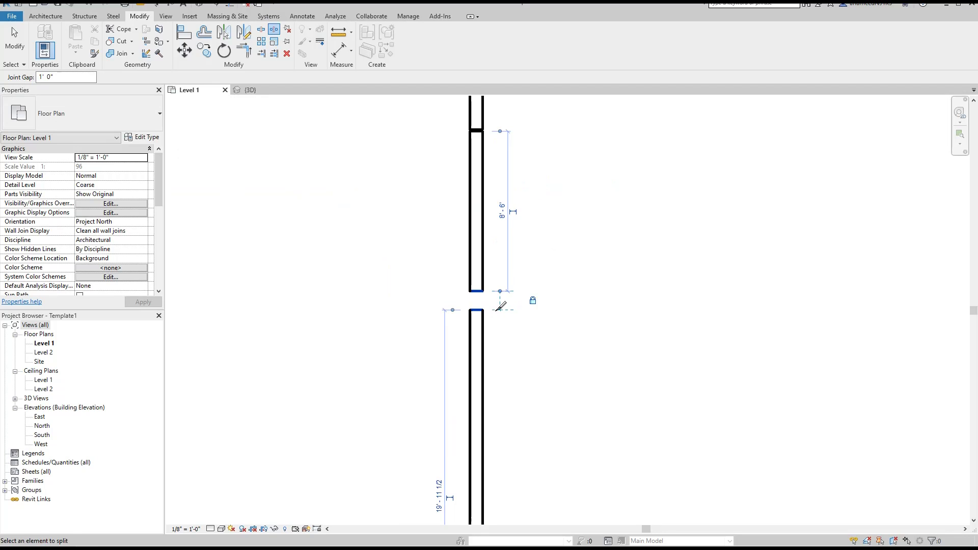
{"action": "middle_click_drag", "start_coordinate": [506, 346], "coordinate": [500, 203]}
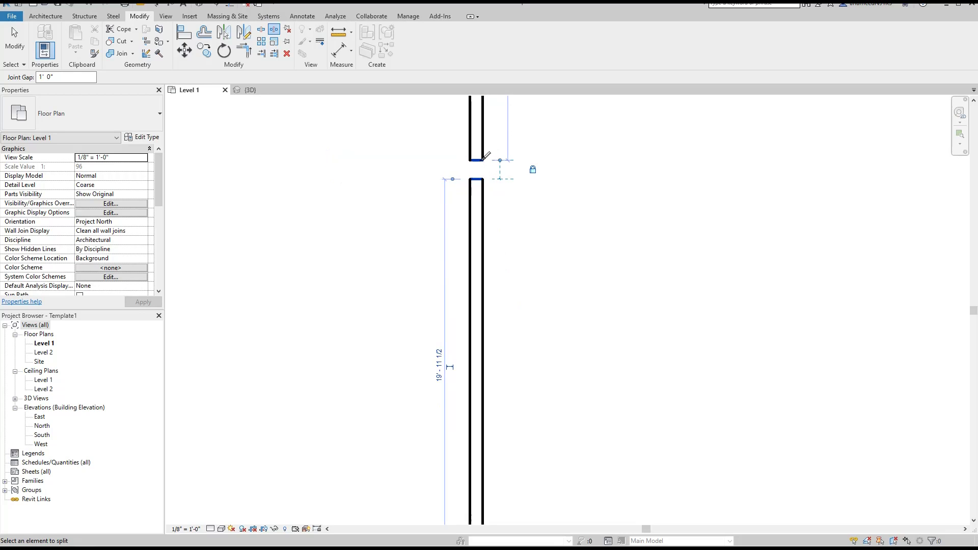
- Try to set the joint gap to 2 feet for the next split, and dismiss the dialog
{"action": "scroll", "coordinate": [483, 175], "scroll_direction": "up", "scroll_amount": 1}
{"action": "scroll", "coordinate": [487, 162], "scroll_direction": "down", "scroll_amount": 1}
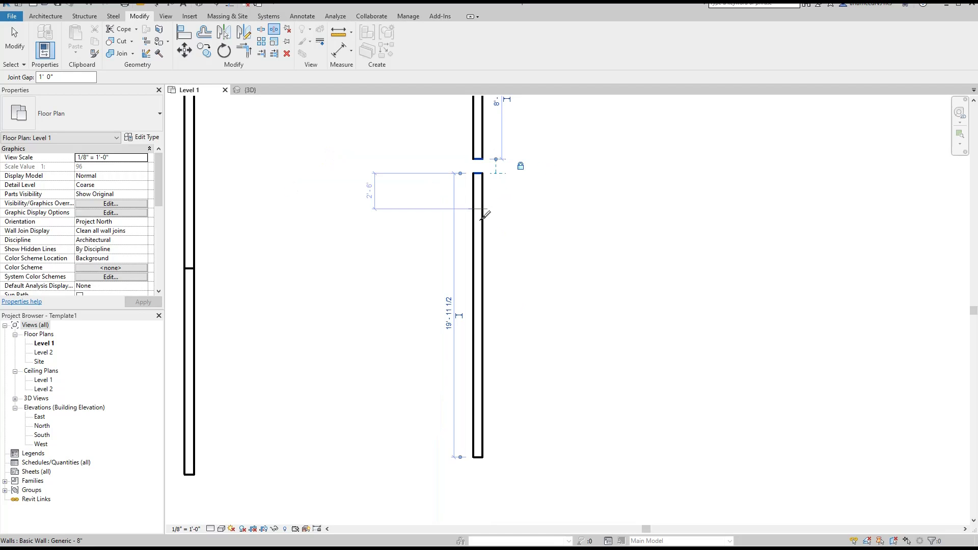
{"action": "left_click", "coordinate": [60, 77]}
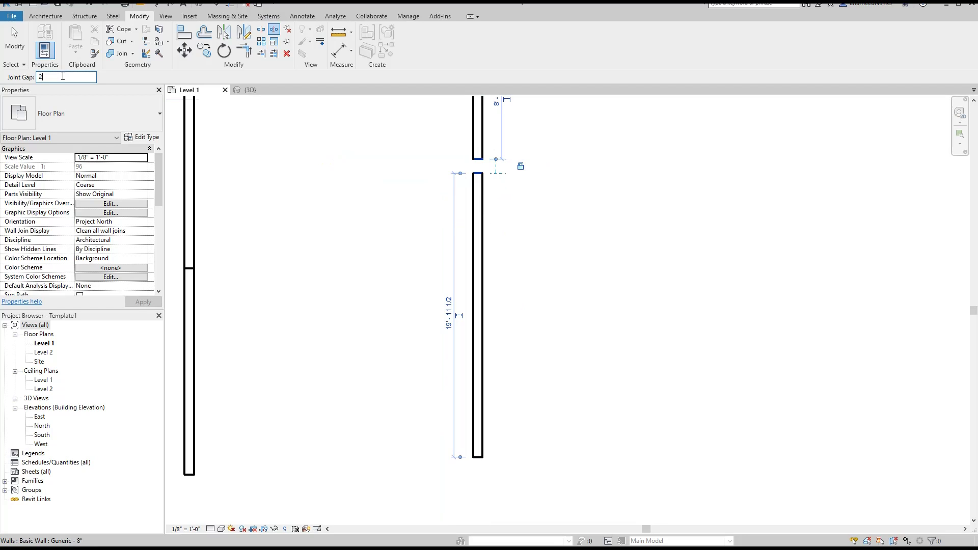
{"action": "key", "text": "Return"}
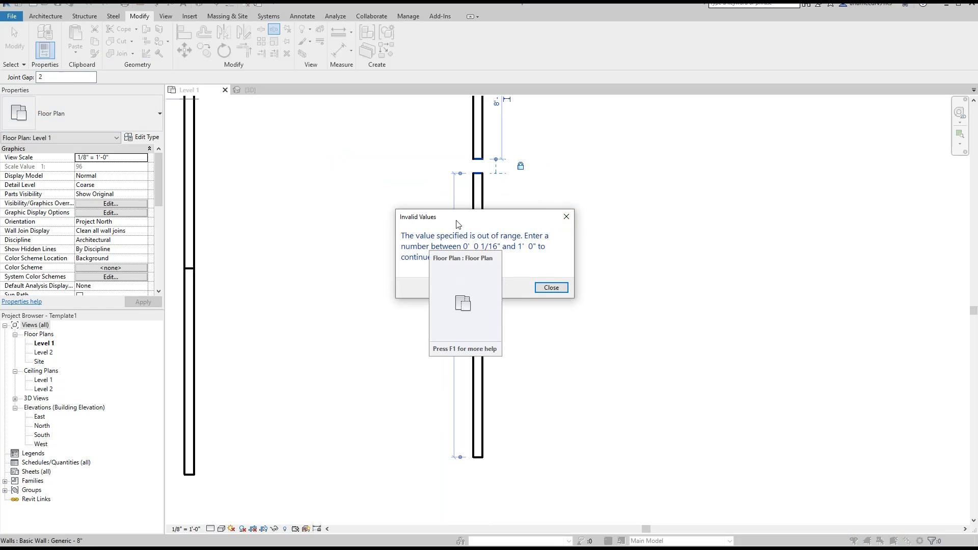
{"action": "left_click_drag", "start_coordinate": [494, 222], "coordinate": [667, 212]}
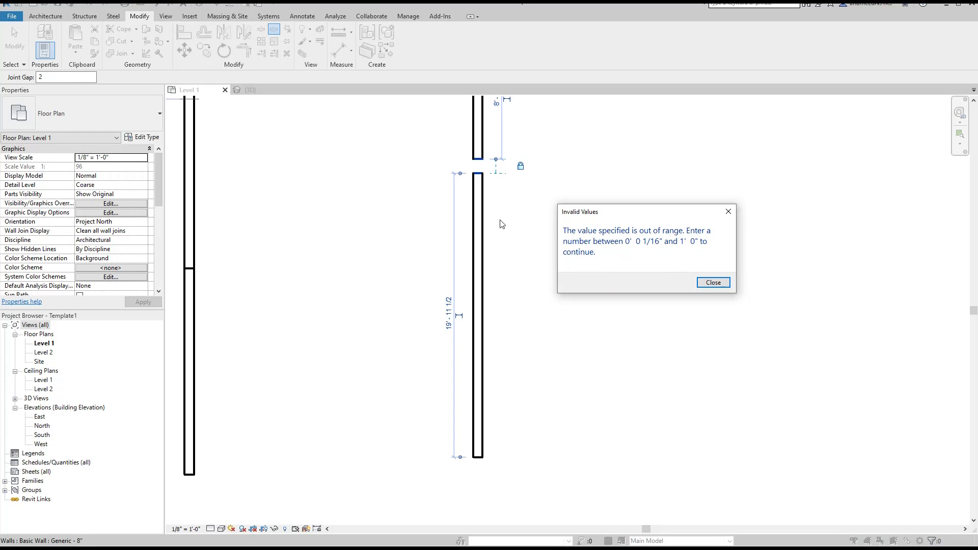
{"action": "left_click", "coordinate": [714, 282]}
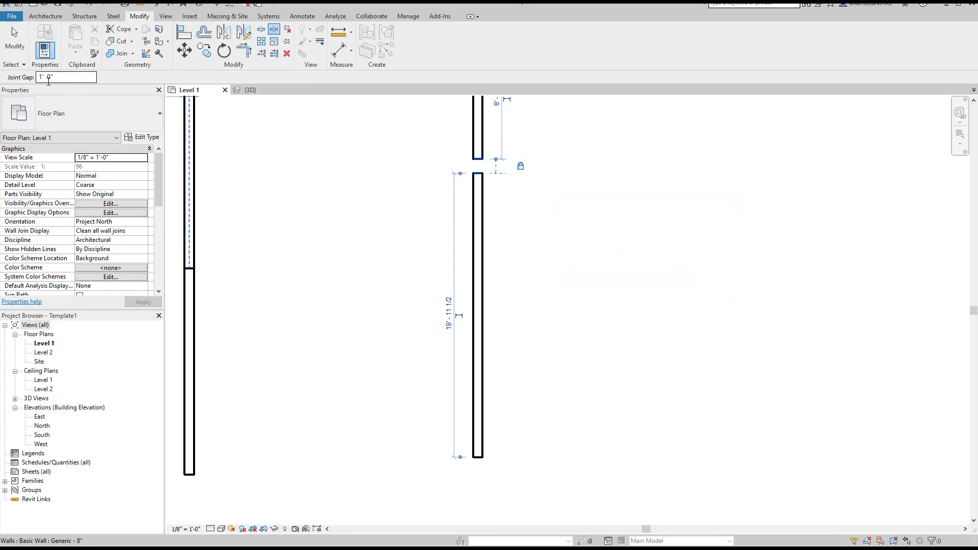
- Split the long lower wall piece into a row of short segments with 1'-0" gaps, continuing in the 3D view
{"action": "left_click", "coordinate": [478, 212]}
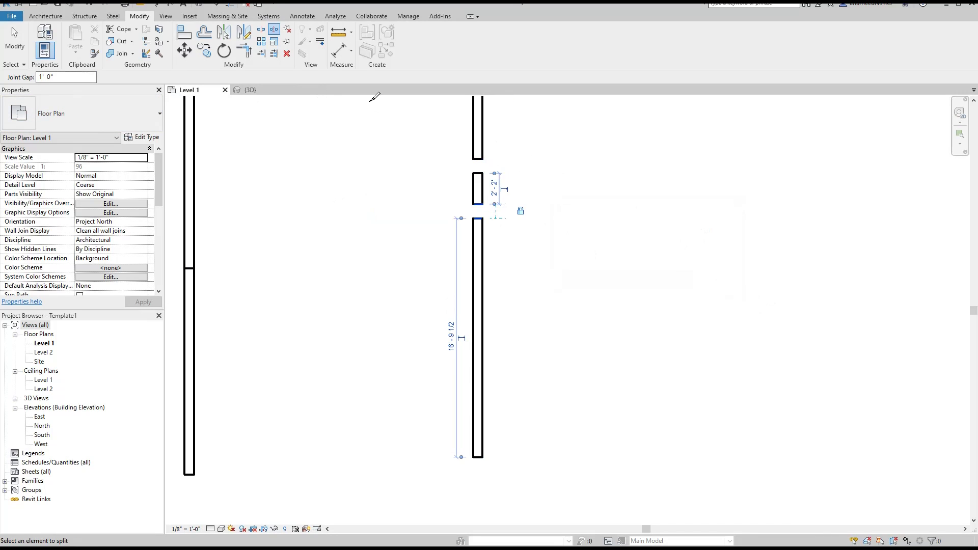
{"action": "left_click", "coordinate": [250, 90]}
{"action": "middle_click_drag", "start_coordinate": [568, 377], "coordinate": [524, 264]}
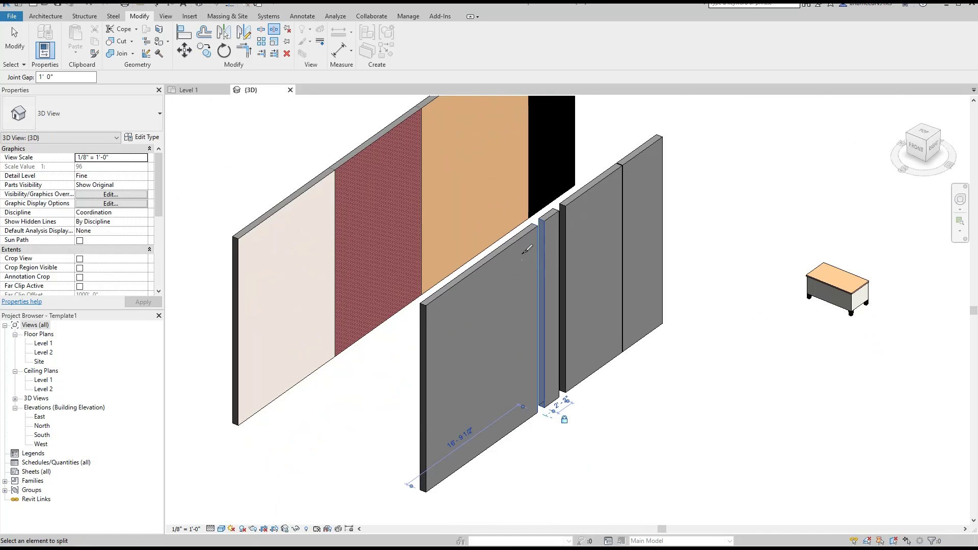
{"action": "left_click", "coordinate": [513, 239]}
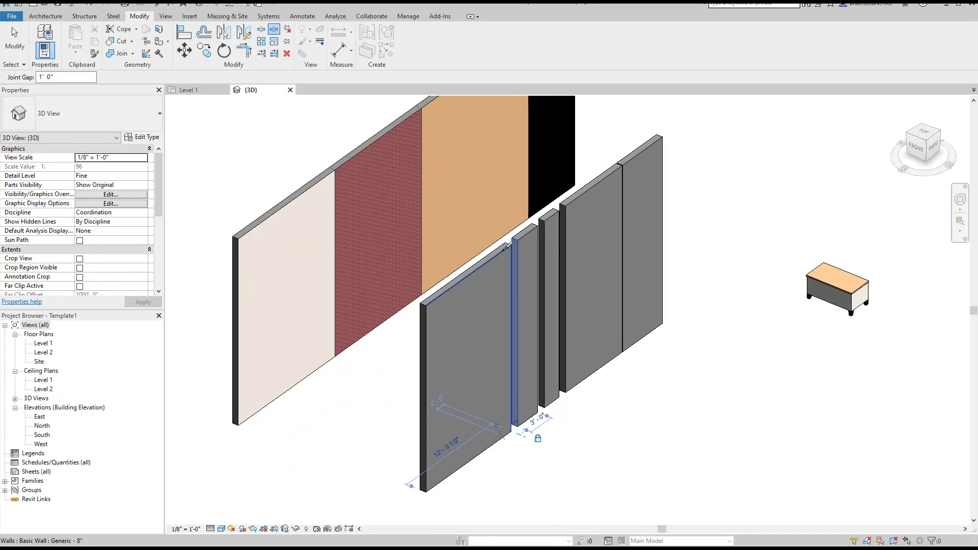
{"action": "left_click", "coordinate": [472, 270]}
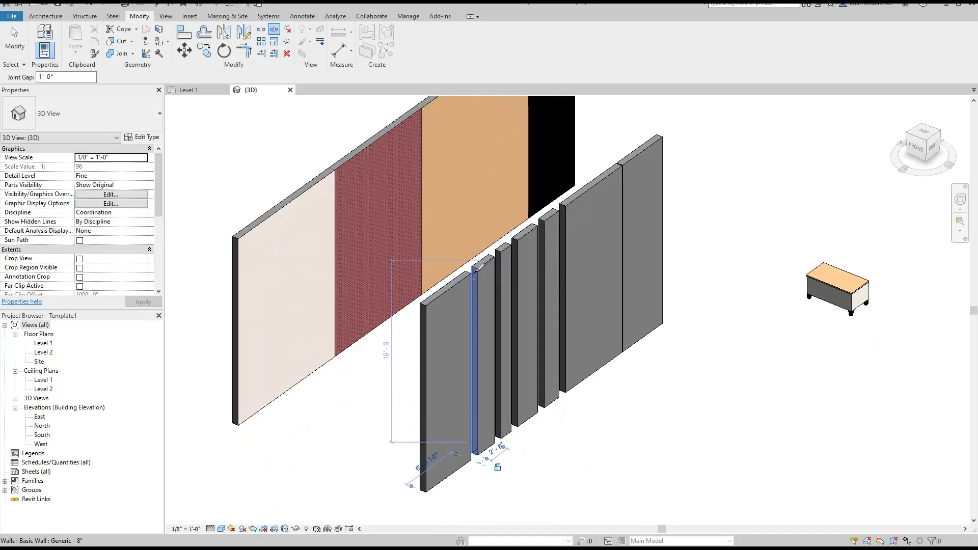
{"action": "left_click", "coordinate": [455, 284]}
{"action": "left_click", "coordinate": [433, 297]}
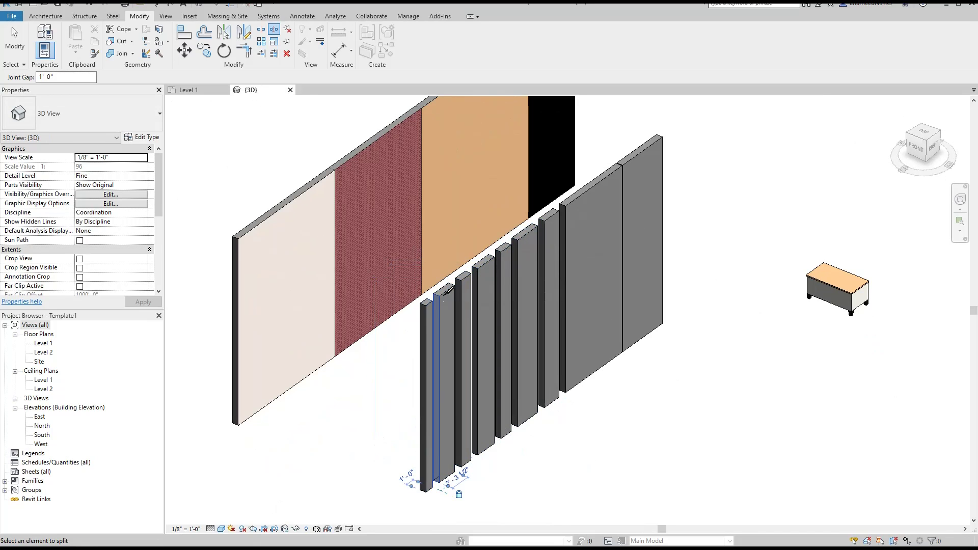
- Split the 8'-6" wall segment at three points with 1'-0" gaps in 3D, and return to the Level 1 plan
{"action": "left_click", "coordinate": [571, 198]}
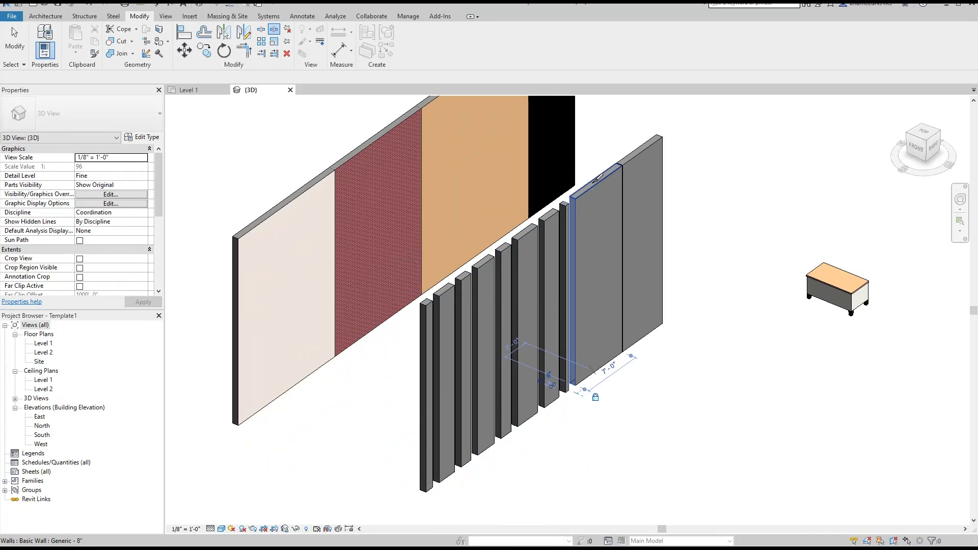
{"action": "left_click", "coordinate": [593, 182]}
{"action": "left_click", "coordinate": [610, 171]}
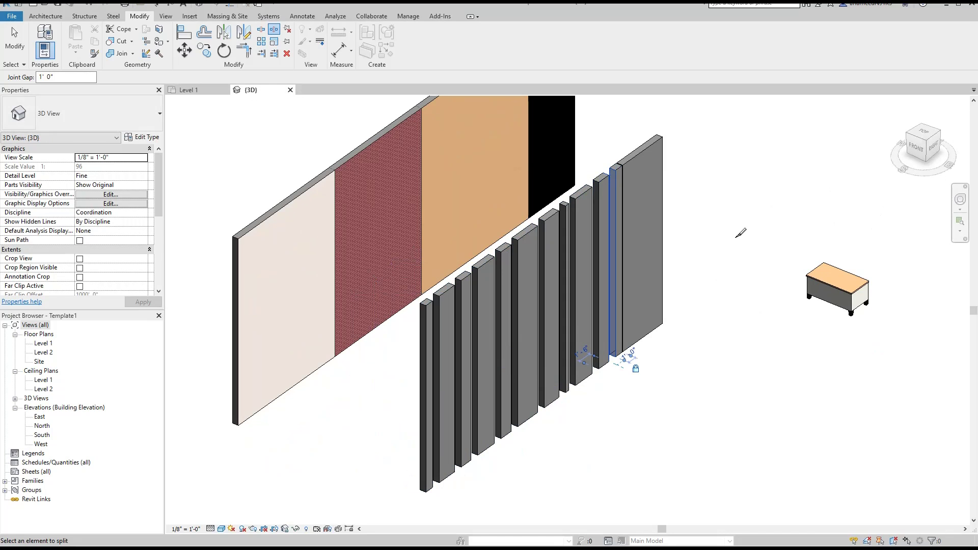
{"action": "scroll", "coordinate": [619, 382], "scroll_direction": "down", "scroll_amount": 3}
{"action": "left_click", "coordinate": [188, 89]}
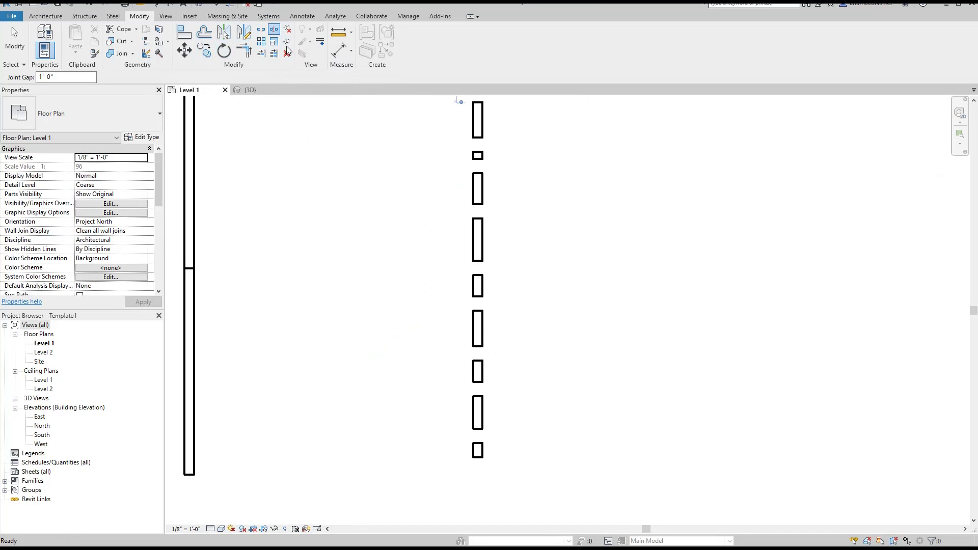
{"action": "key", "text": "Escape"}
- Draw a vertical Generic - 8" wall about 21'-0" long, about 22'-0" to the right of the gapped wall
{"action": "scroll", "coordinate": [277, 153], "scroll_direction": "down", "scroll_amount": 2}
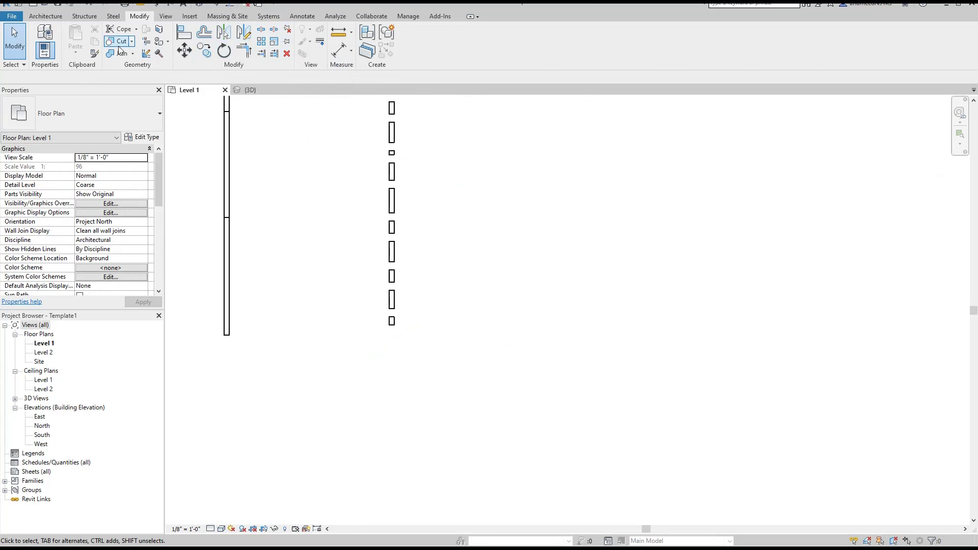
{"action": "left_click", "coordinate": [45, 16]}
{"action": "left_click", "coordinate": [44, 41]}
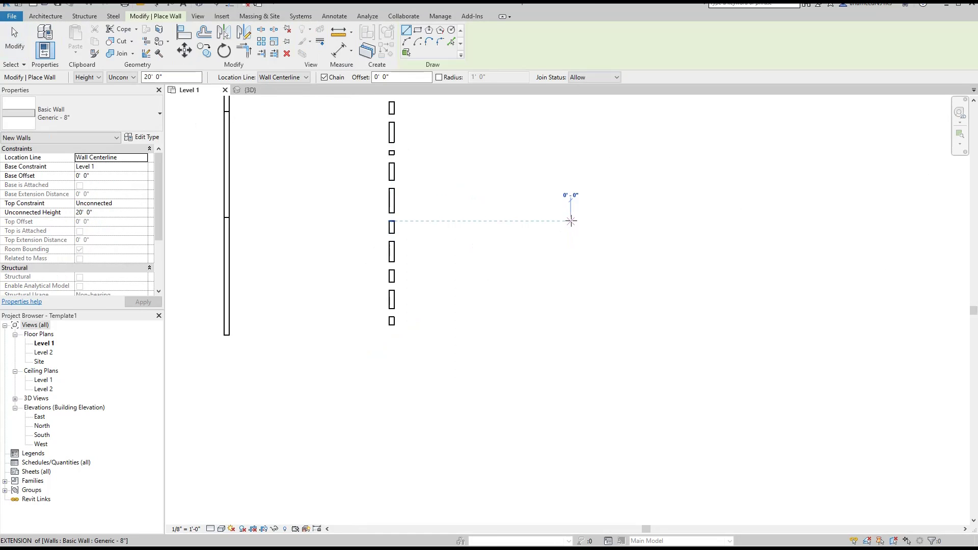
{"action": "left_click", "coordinate": [570, 221]}
{"action": "left_click", "coordinate": [570, 392]}
{"action": "key", "text": "Escape"}
{"action": "key", "text": "Escape"}
- Pin the new 21'-0" wall in place
{"action": "left_click_drag", "start_coordinate": [610, 197], "coordinate": [521, 252]}
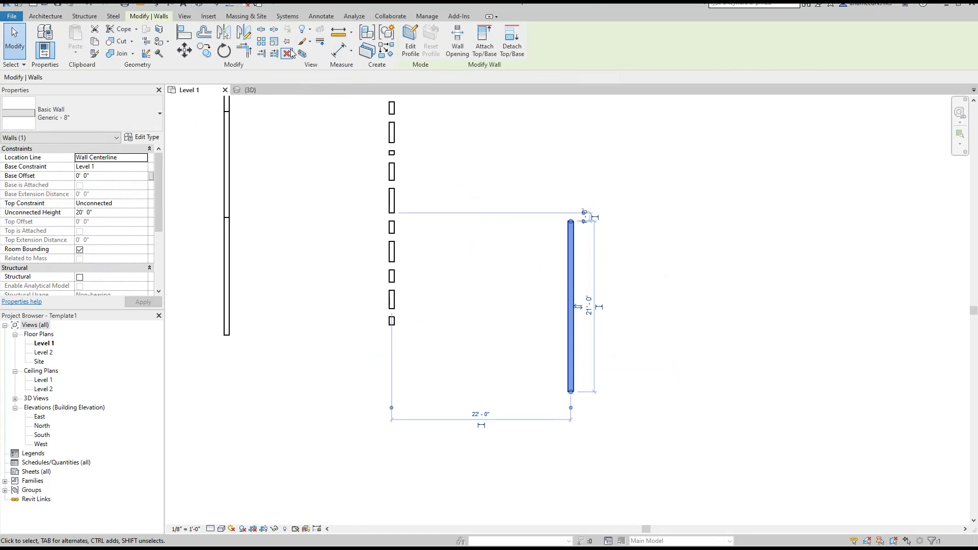
{"action": "key", "text": "Escape"}
{"action": "left_click_drag", "start_coordinate": [604, 198], "coordinate": [535, 270]}
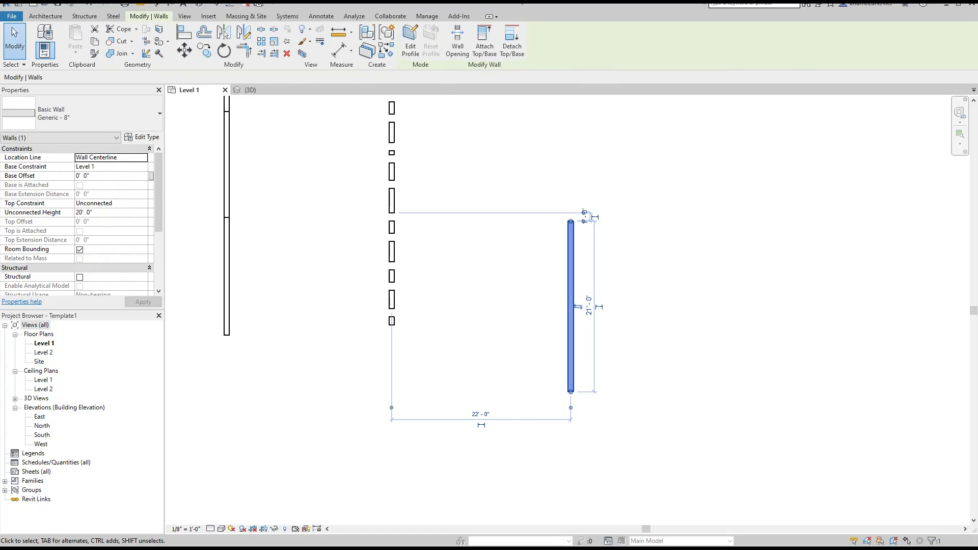
{"action": "left_click", "coordinate": [287, 44]}
{"action": "scroll", "coordinate": [596, 300], "scroll_direction": "up", "scroll_amount": 2}
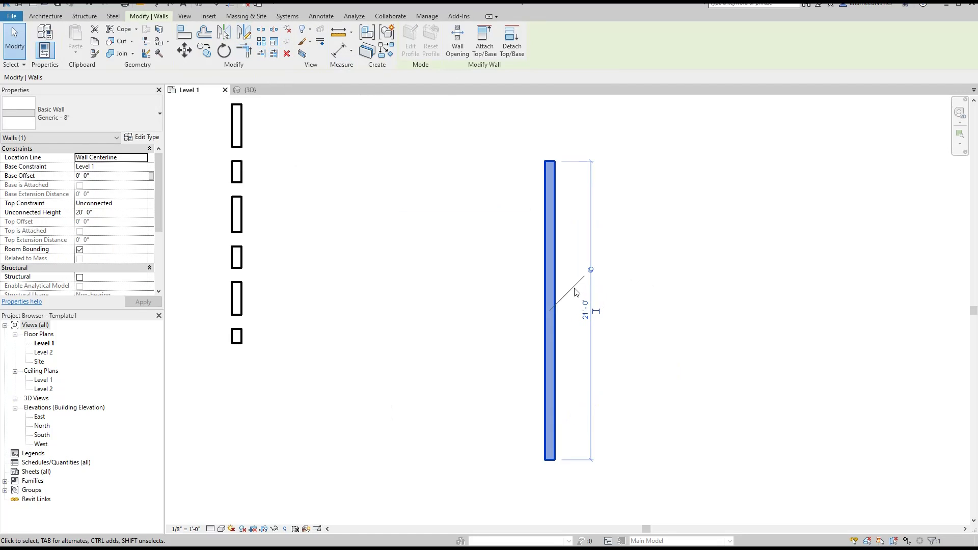
- Reselect the pinned wall, try to shift it, and unpin it
{"action": "middle_click_drag", "start_coordinate": [586, 270], "coordinate": [531, 270]}
{"action": "key", "text": "Escape"}
{"action": "left_click_drag", "start_coordinate": [525, 143], "coordinate": [462, 199]}
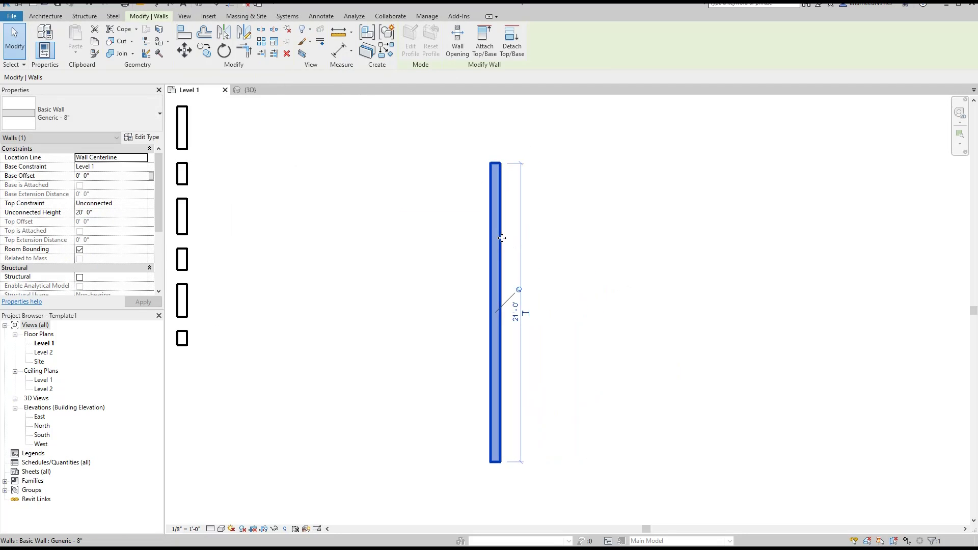
{"action": "left_click_drag", "start_coordinate": [447, 295], "coordinate": [414, 310]}
{"action": "left_click_drag", "start_coordinate": [516, 303], "coordinate": [520, 297]}
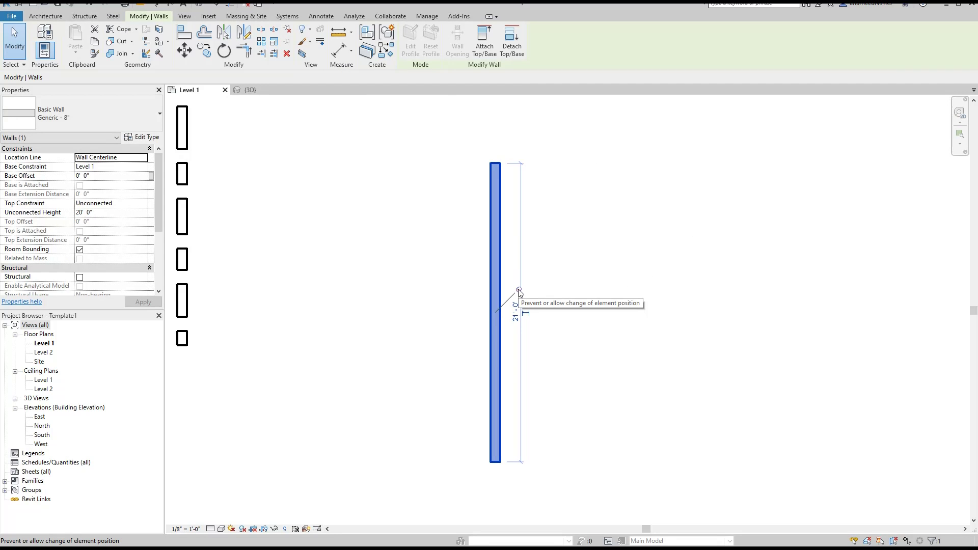
{"action": "left_click", "coordinate": [519, 292]}
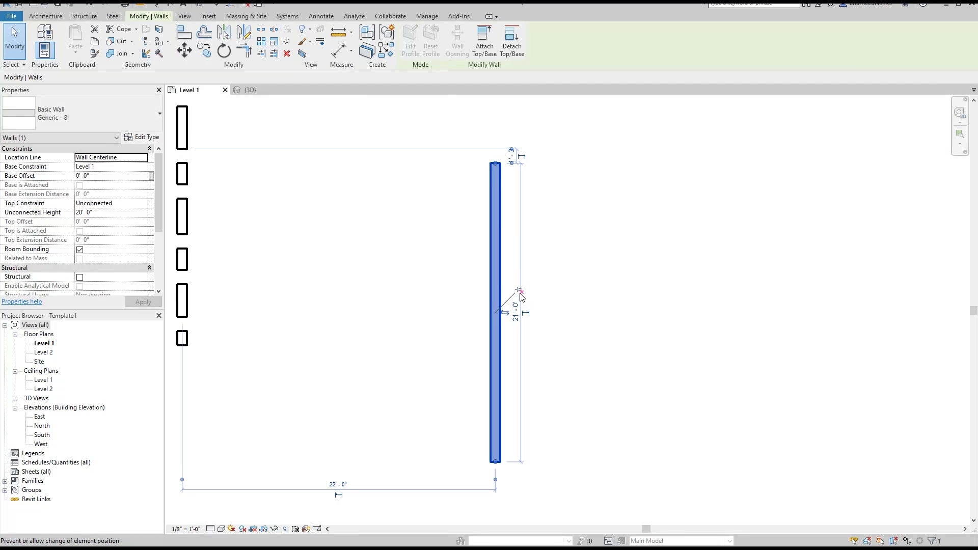
{"action": "scroll", "coordinate": [521, 295], "scroll_direction": "up", "scroll_amount": 3}
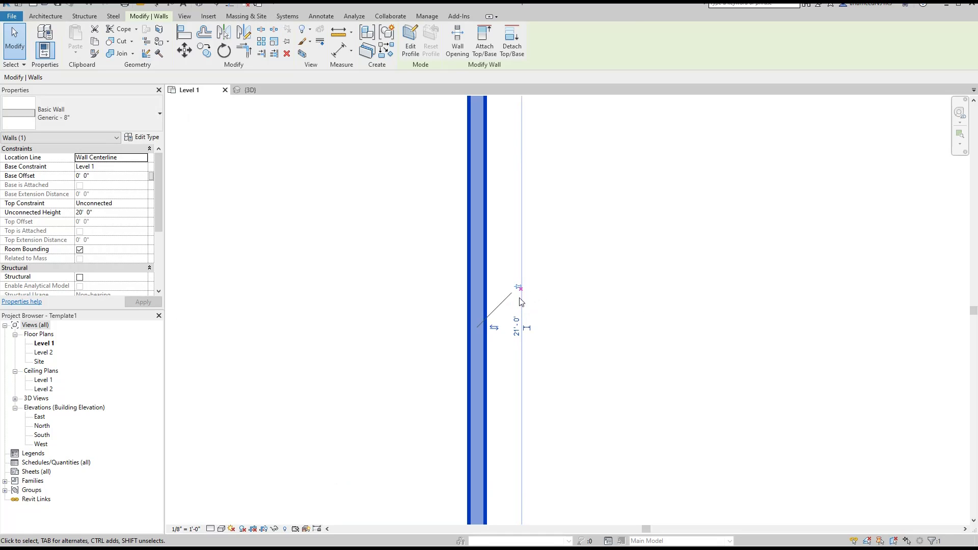
{"action": "scroll", "coordinate": [512, 318], "scroll_direction": "down", "scroll_amount": 5}
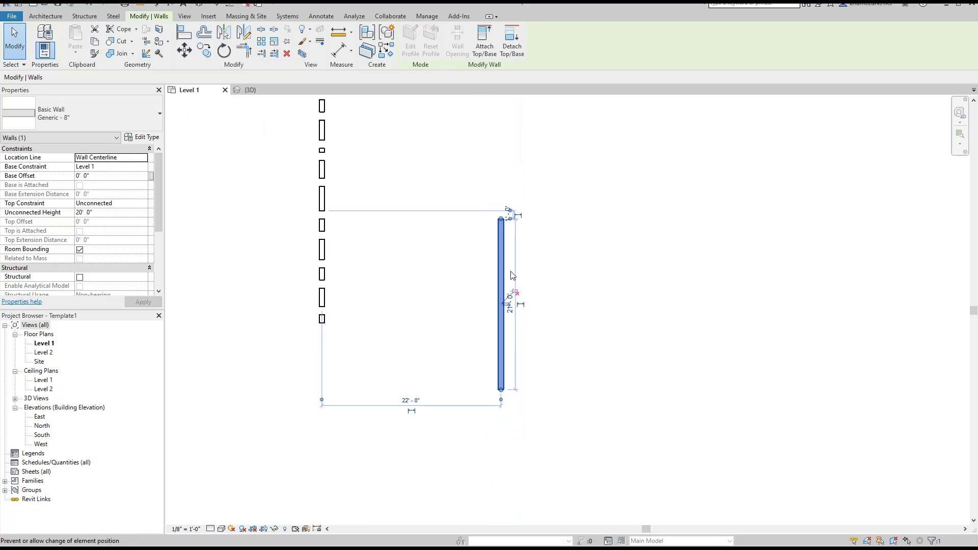
- Move the unpinned wall right and downward with the Move tool, to about 39'-4" from the gapped wall
{"action": "key", "text": "m"}
{"action": "key", "text": "v"}
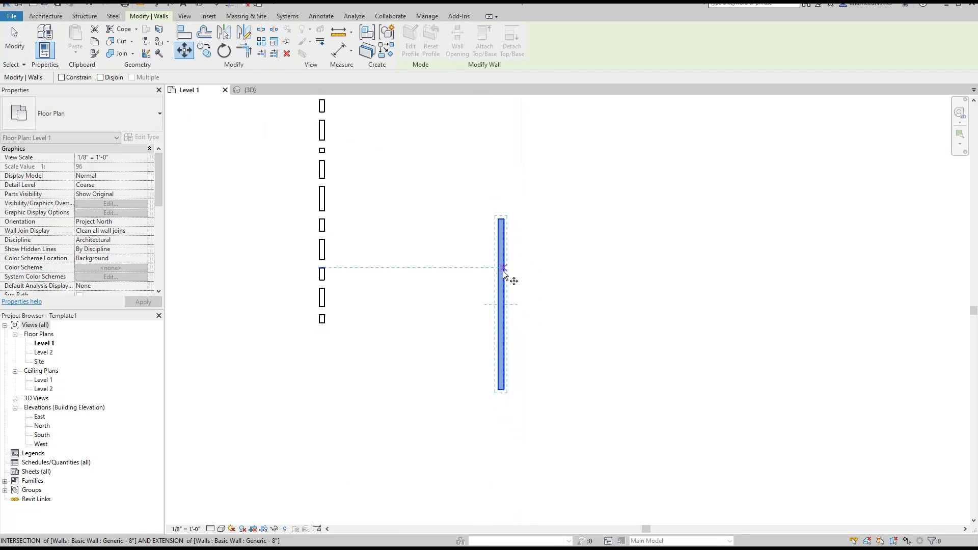
{"action": "left_click", "coordinate": [506, 280]}
{"action": "left_click", "coordinate": [648, 342]}
{"action": "middle_click_drag", "start_coordinate": [598, 385], "coordinate": [585, 221]}
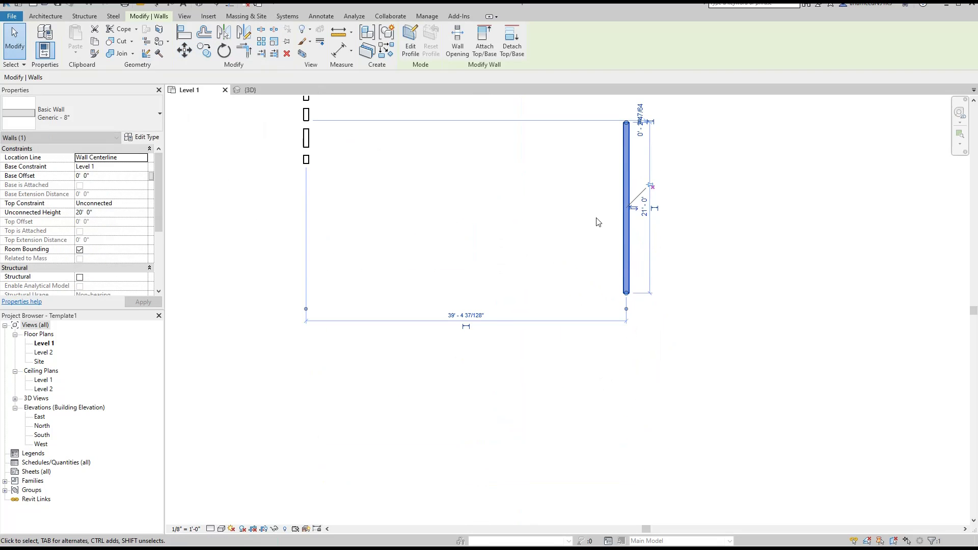
- Move the wall to open space below the split walls, about 18'-3" right of the painted wall, and pin it there
{"action": "left_click_drag", "start_coordinate": [626, 227], "coordinate": [644, 293]}
{"action": "left_click", "coordinate": [613, 234]}
{"action": "left_click", "coordinate": [527, 257]}
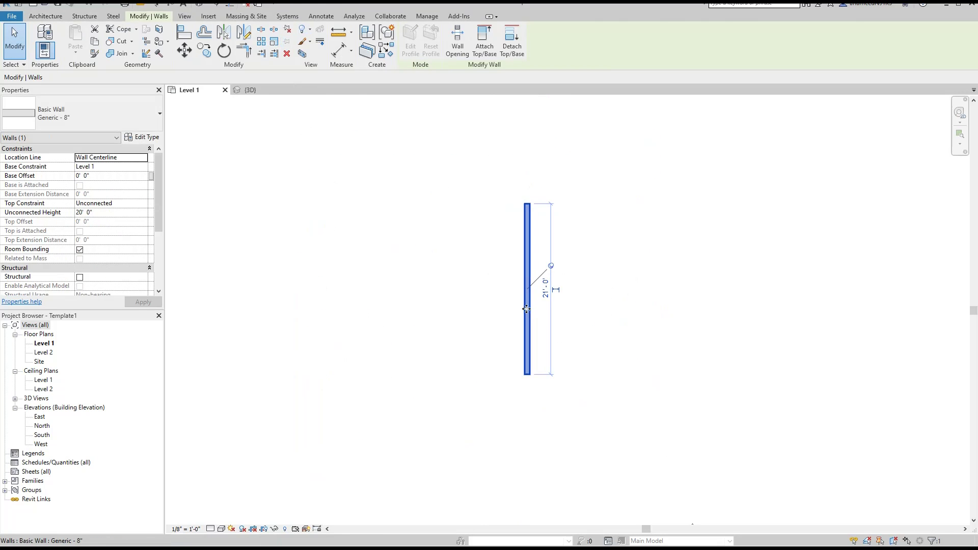
{"action": "left_click", "coordinate": [404, 304]}
{"action": "left_click_drag", "start_coordinate": [627, 293], "coordinate": [427, 359]}
{"action": "left_click", "coordinate": [427, 359]}
{"action": "left_click", "coordinate": [528, 293]}
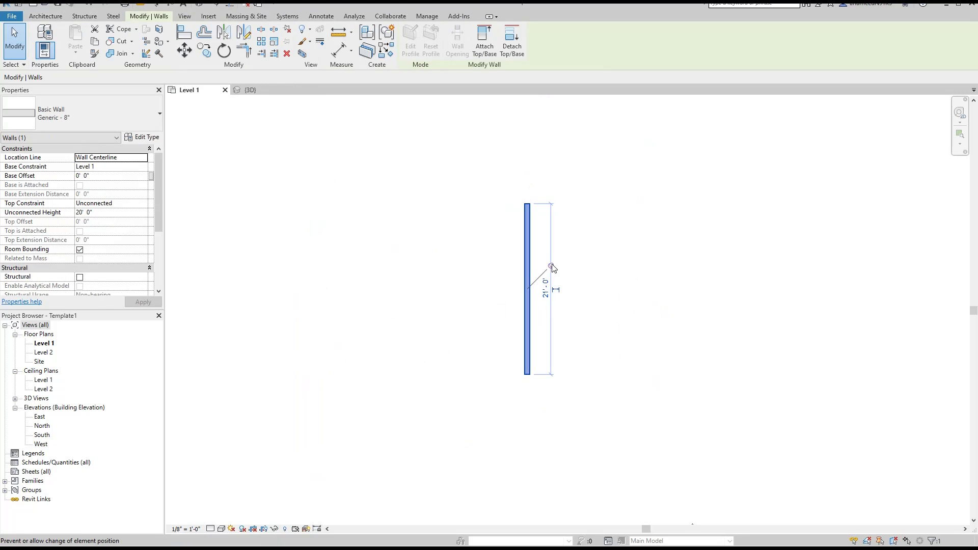
{"action": "left_click", "coordinate": [561, 312]}
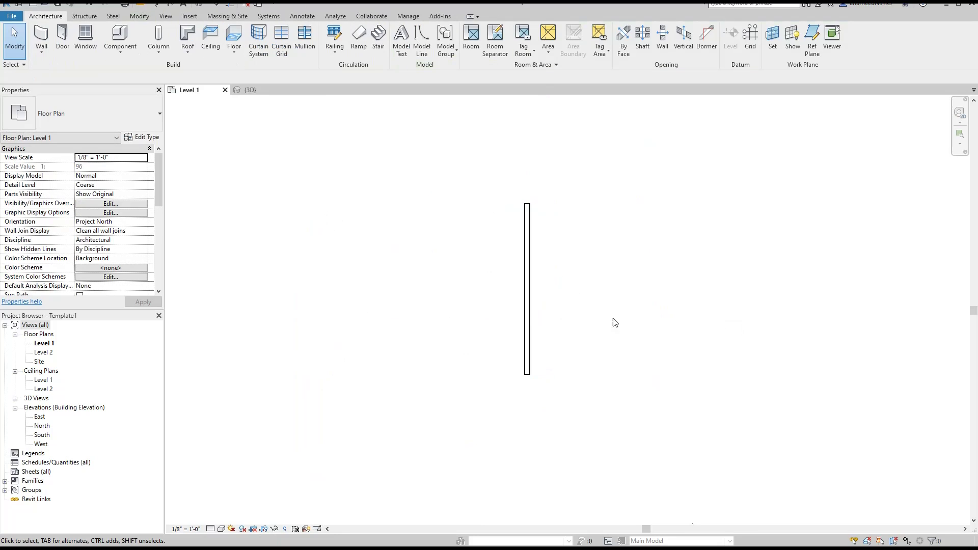
- Unpin the wall at its new position below the split walls
{"action": "middle_click_drag", "start_coordinate": [531, 321], "coordinate": [566, 319]}
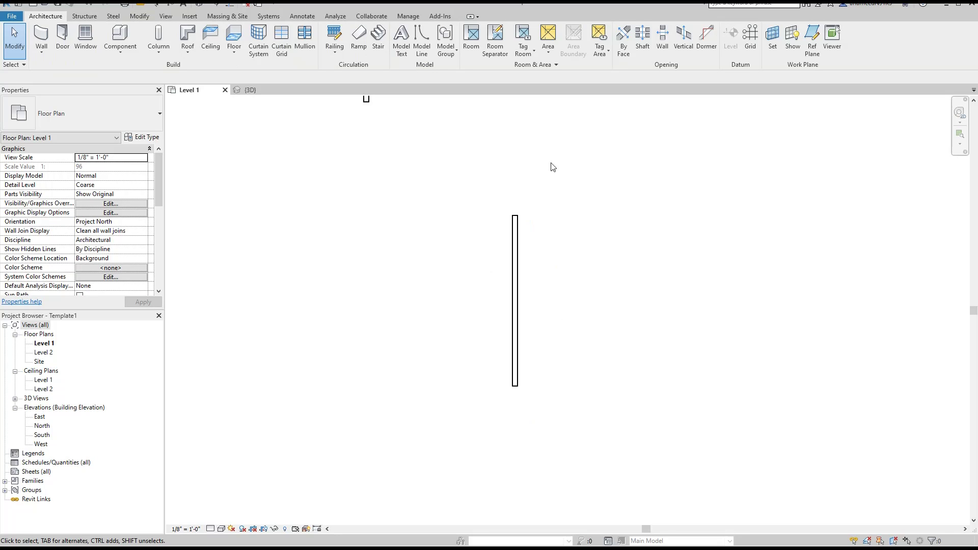
{"action": "left_click_drag", "start_coordinate": [561, 199], "coordinate": [480, 246]}
{"action": "left_click", "coordinate": [638, 234]}
{"action": "left_click_drag", "start_coordinate": [671, 222], "coordinate": [383, 312]}
{"action": "left_click", "coordinate": [662, 378]}
{"action": "left_click_drag", "start_coordinate": [592, 418], "coordinate": [421, 287]}
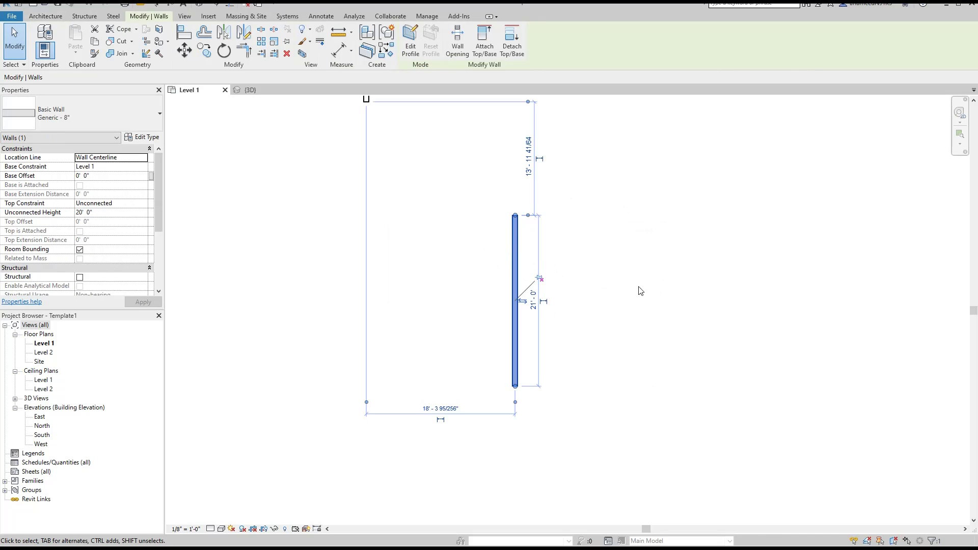
{"action": "left_click_drag", "start_coordinate": [480, 193], "coordinate": [690, 410]}
{"action": "left_click", "coordinate": [540, 285]}
- Delete the 21'-0" wall and undo the deletion, and repeat the deletion and undo once more
{"action": "scroll", "coordinate": [510, 279], "scroll_direction": "down", "scroll_amount": 3}
{"action": "middle_click_drag", "start_coordinate": [525, 260], "coordinate": [532, 307]}
{"action": "scroll", "coordinate": [500, 319], "scroll_direction": "up", "scroll_amount": 5}
{"action": "left_click_drag", "start_coordinate": [550, 247], "coordinate": [428, 296]}
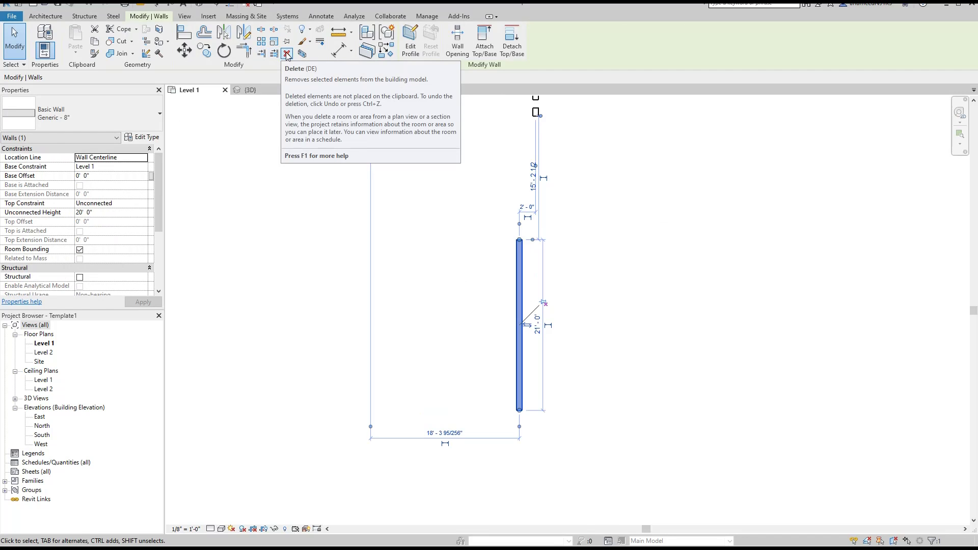
{"action": "key", "text": "Delete"}
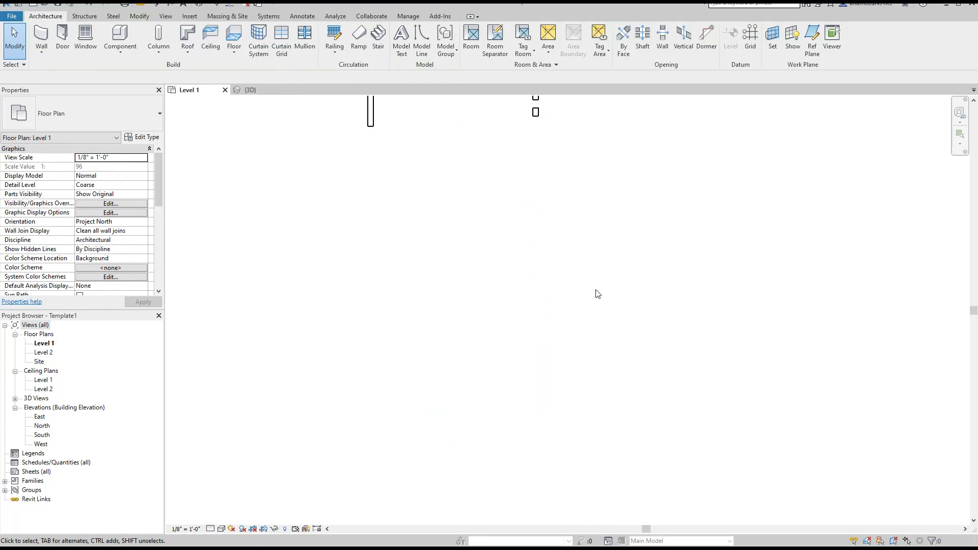
{"action": "key", "text": "ctrl+z"}
{"action": "left_click_drag", "start_coordinate": [572, 203], "coordinate": [465, 280]}
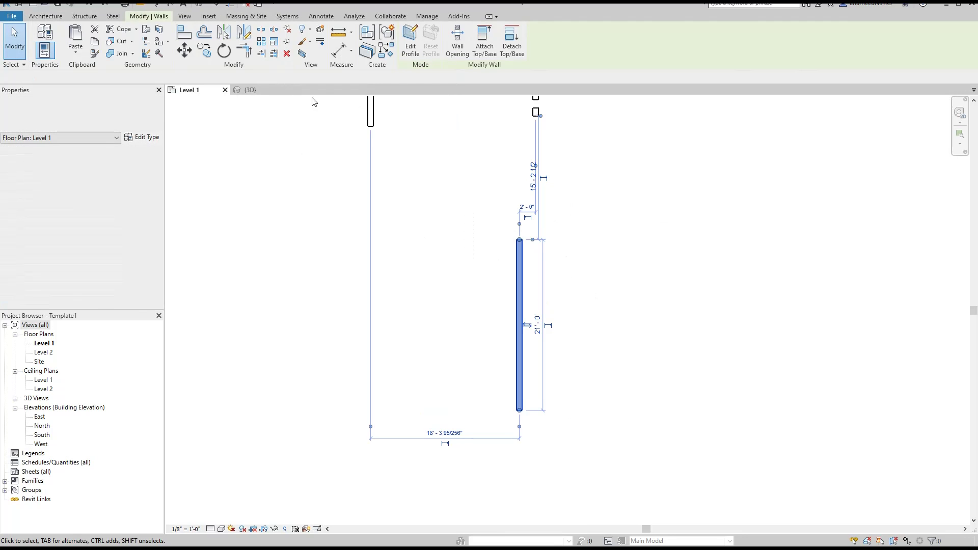
{"action": "left_click", "coordinate": [290, 56]}
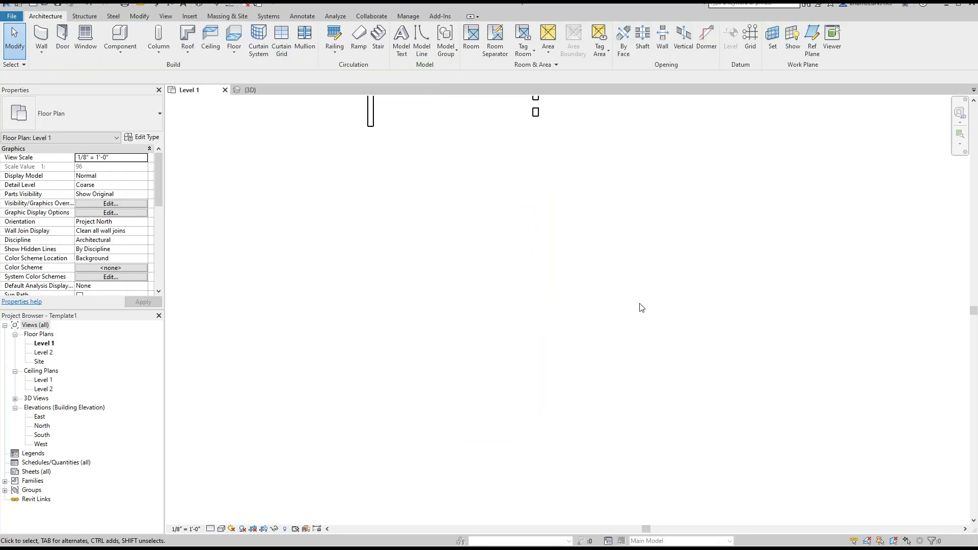
{"action": "key", "text": "ctrl+z"}
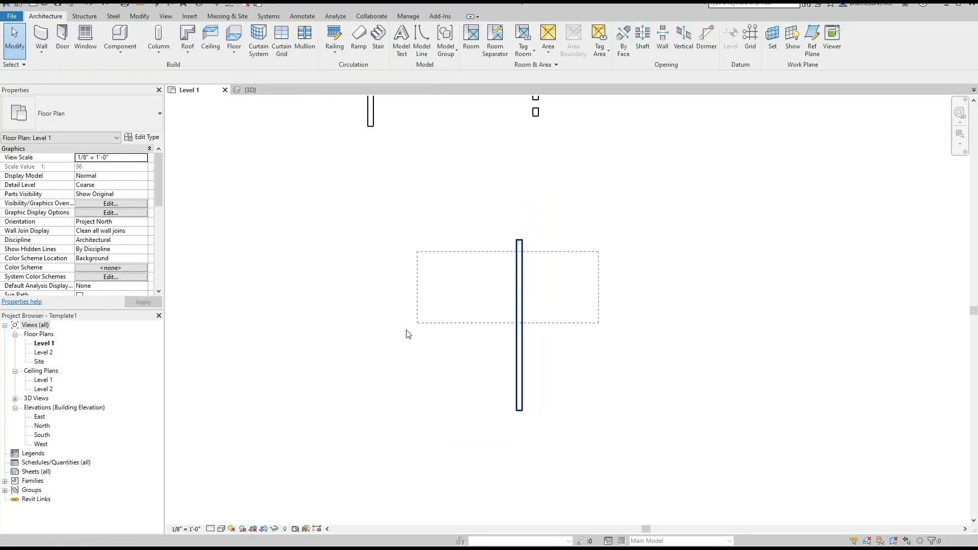
- Move the wall horizontally with the Move tool to 12'-0" right of the gapped wall
{"action": "key", "text": "m"}
{"action": "key", "text": "v"}
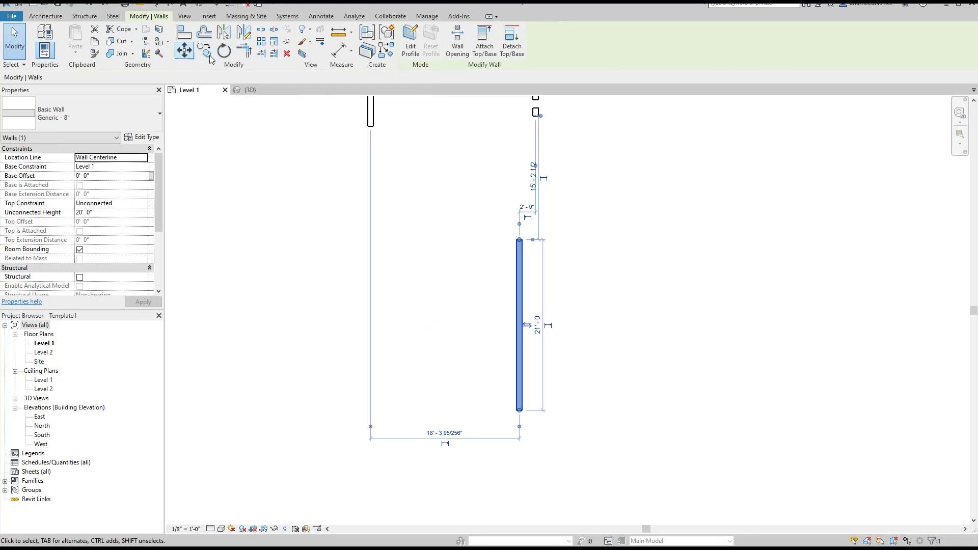
{"action": "left_click", "coordinate": [185, 50]}
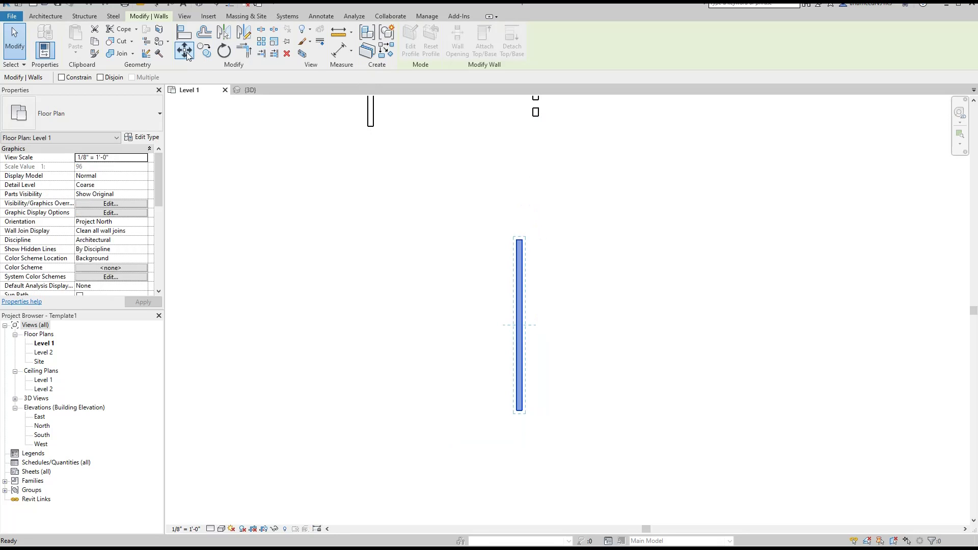
{"action": "left_click", "coordinate": [521, 326]}
{"action": "left_click", "coordinate": [635, 324]}
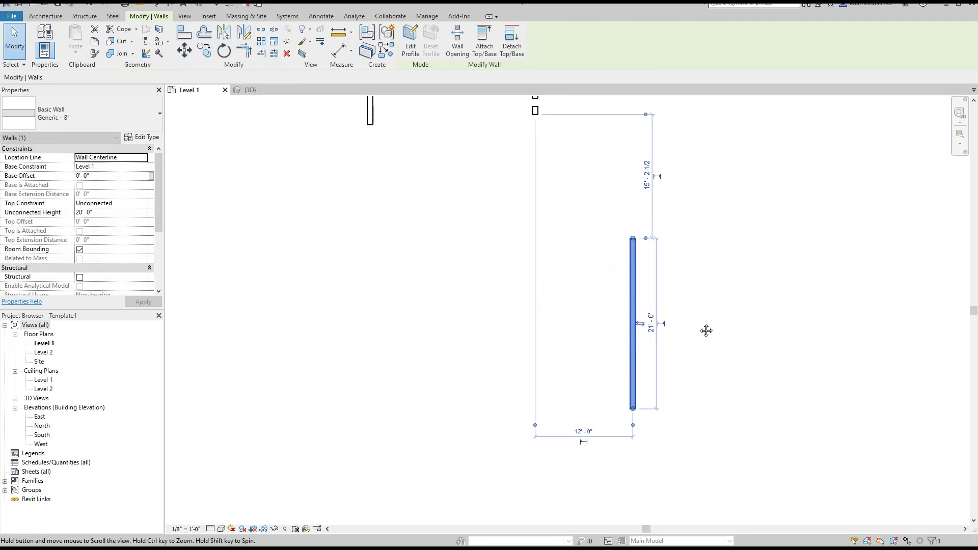
{"action": "key", "text": "ctrl+z"}
- Move the wall horizontally with the Move tool's Constrain option enabled, to 58'-0" right of the gapped wall
{"action": "left_click_drag", "start_coordinate": [573, 224], "coordinate": [474, 285]}
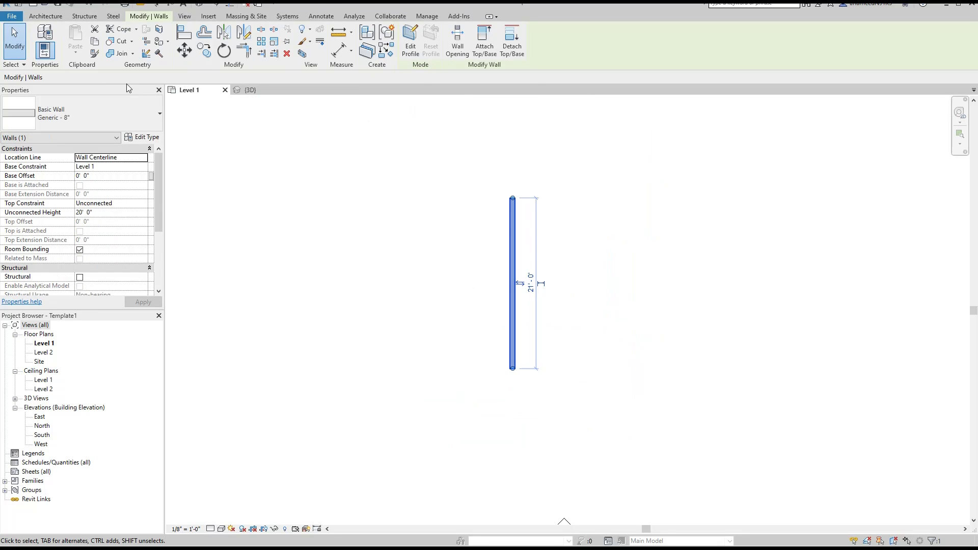
{"action": "left_click", "coordinate": [185, 52]}
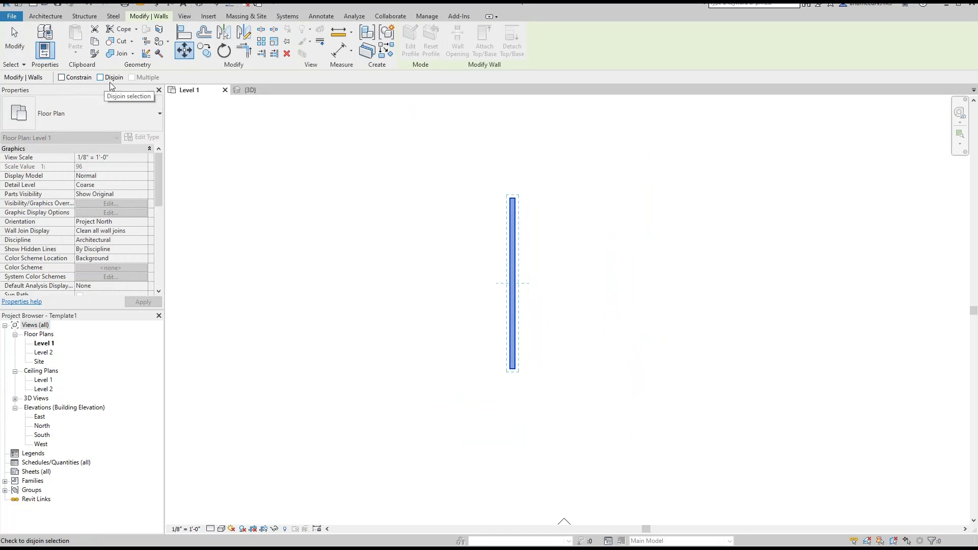
{"action": "left_click", "coordinate": [62, 77]}
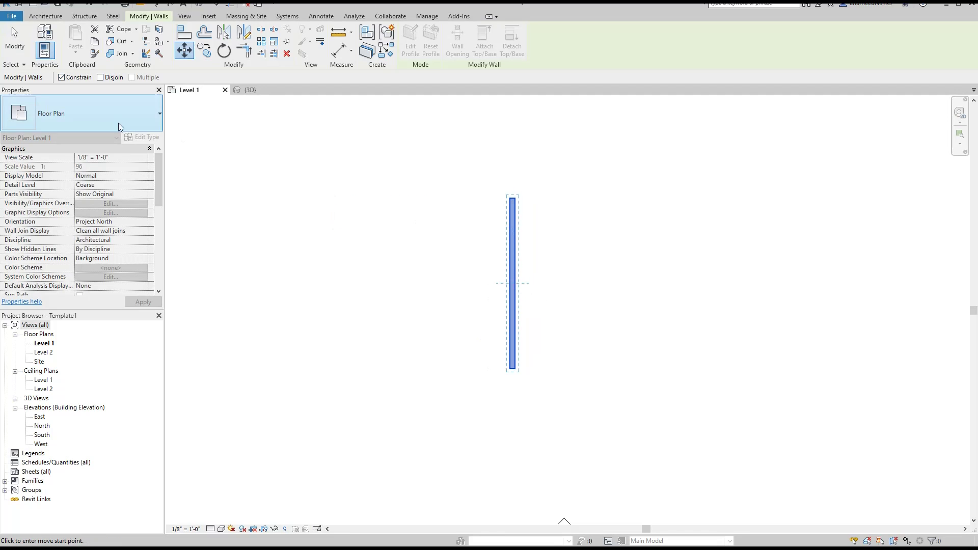
{"action": "left_click", "coordinate": [512, 283]}
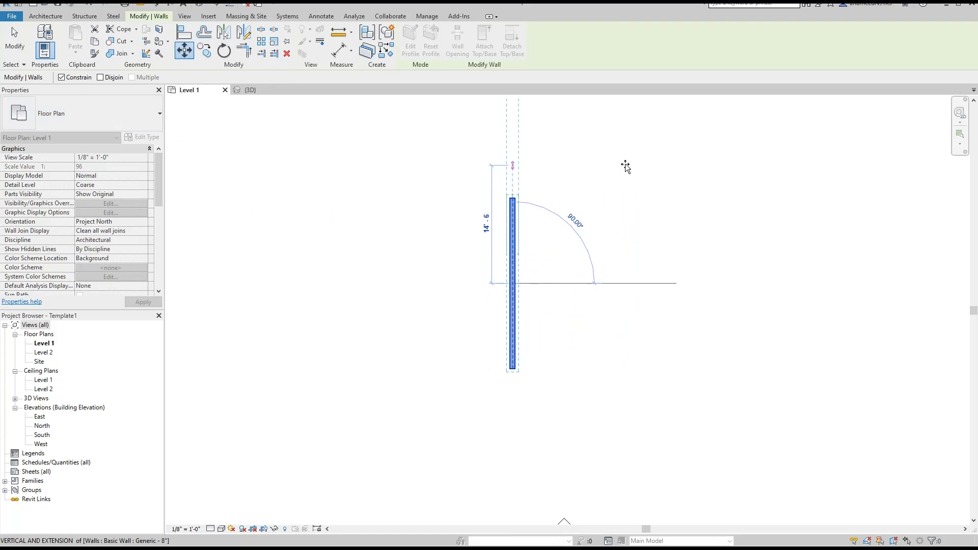
{"action": "scroll", "coordinate": [594, 232], "scroll_direction": "down", "scroll_amount": 3}
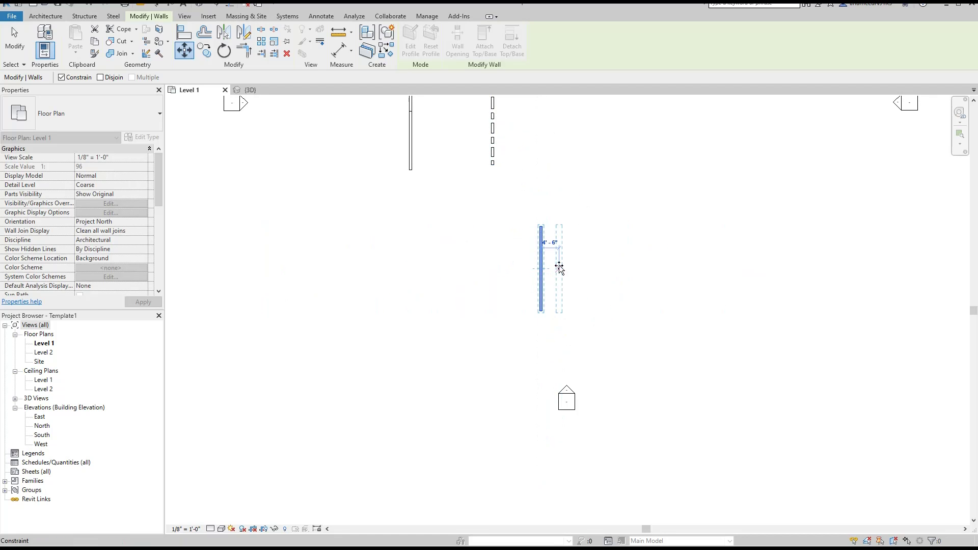
{"action": "left_click", "coordinate": [727, 291]}
{"action": "middle_click_drag", "start_coordinate": [787, 316], "coordinate": [625, 332]}
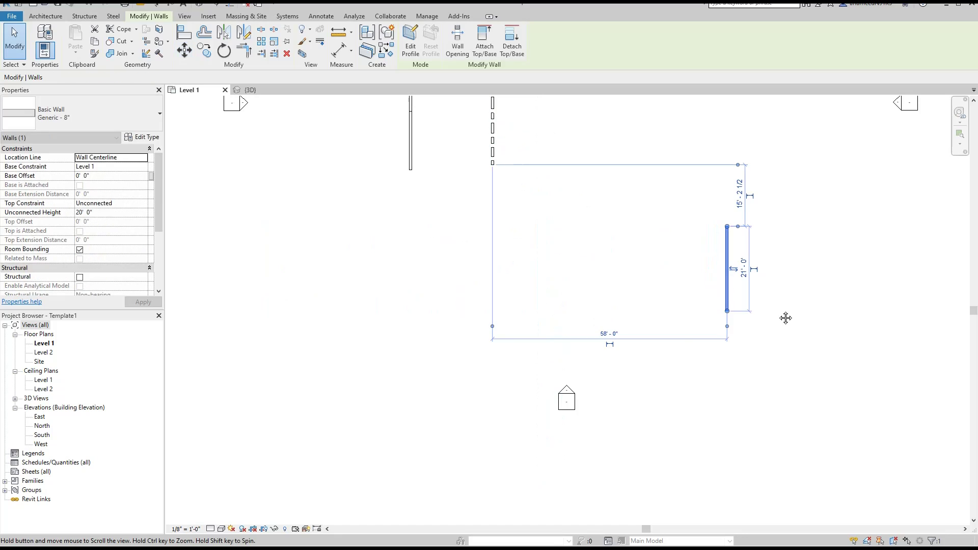
{"action": "key", "text": "Escape"}
- Move the wall diagonally up and right by about 26'-0" at 42° with the Constrain option disabled
{"action": "left_click", "coordinate": [559, 283]}
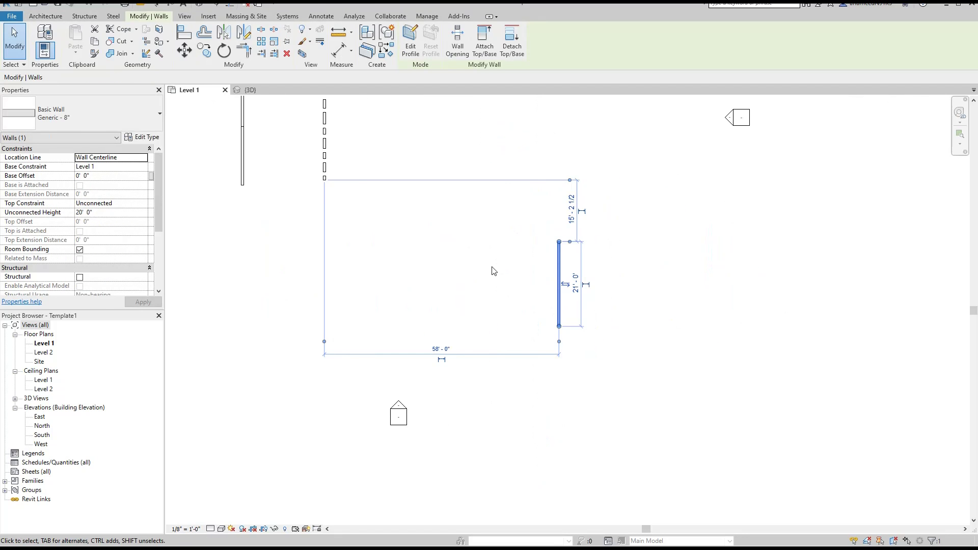
{"action": "left_click", "coordinate": [184, 51]}
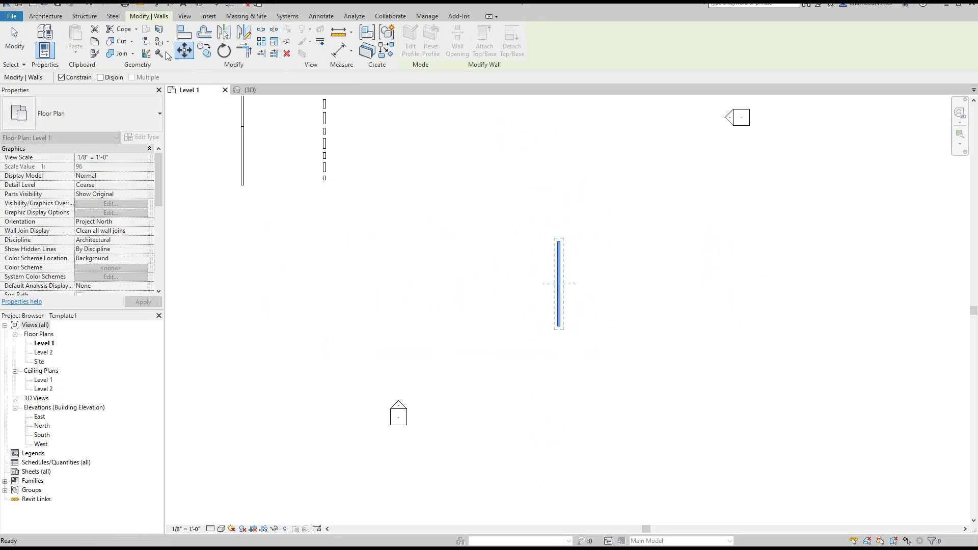
{"action": "left_click", "coordinate": [61, 77]}
{"action": "left_click", "coordinate": [560, 284]}
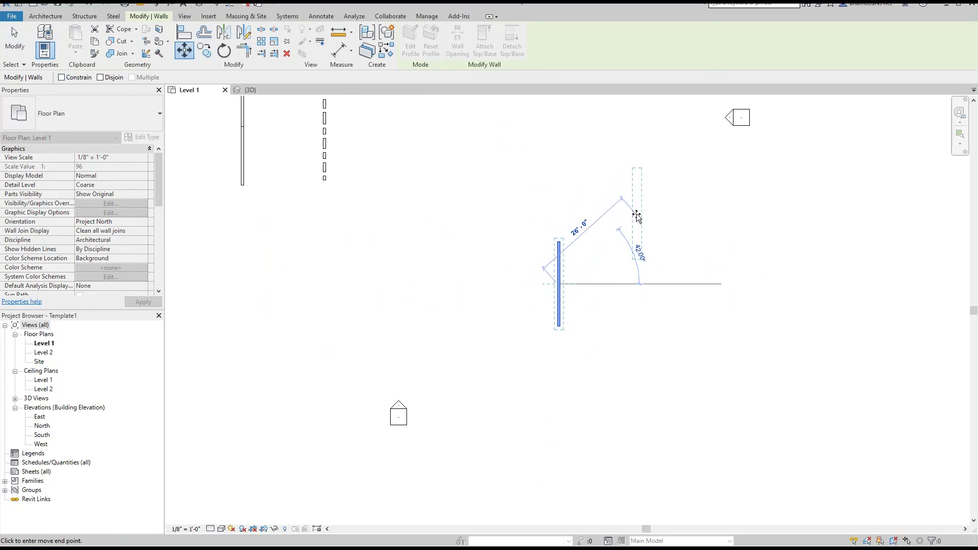
{"action": "left_click", "coordinate": [637, 216]}
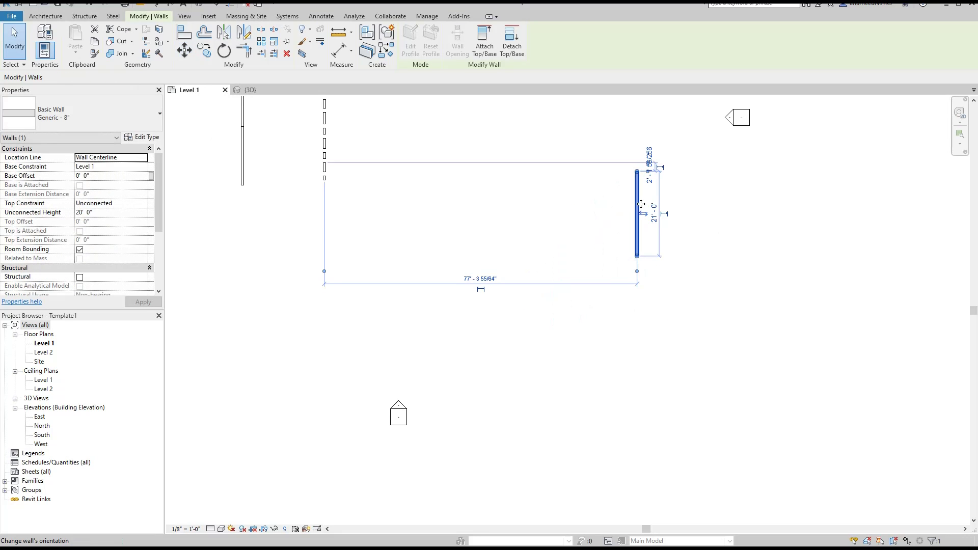
- Move the wall freely down and left by about 98'-0" at 154°, beyond the elevation marker below the walls
{"action": "key", "text": "m"}
{"action": "key", "text": "v"}
{"action": "left_click", "coordinate": [637, 214]}
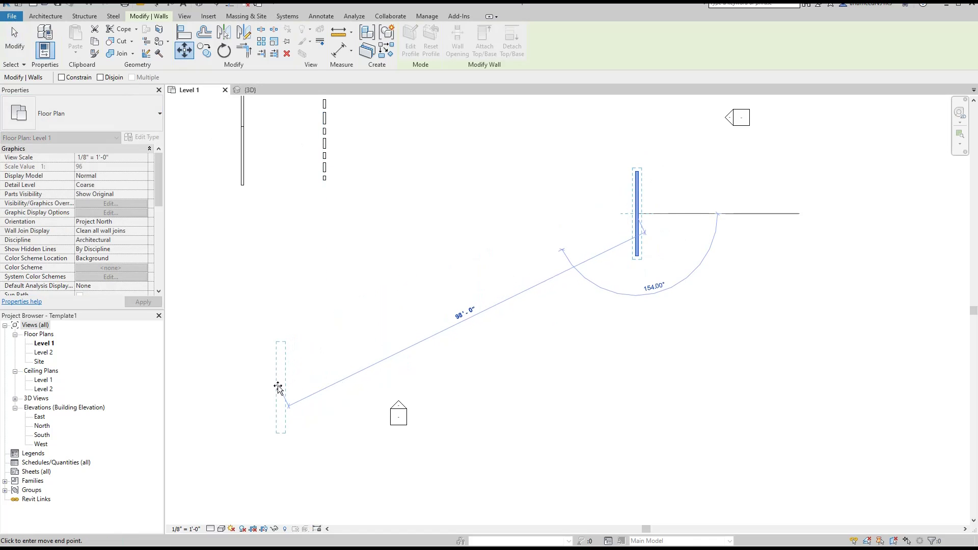
{"action": "left_click", "coordinate": [276, 386]}
{"action": "middle_click_drag", "start_coordinate": [316, 382], "coordinate": [493, 327]}
{"action": "scroll", "coordinate": [493, 328], "scroll_direction": "up", "scroll_amount": 2}
{"action": "left_click", "coordinate": [498, 258]}
{"action": "left_click", "coordinate": [437, 324]}
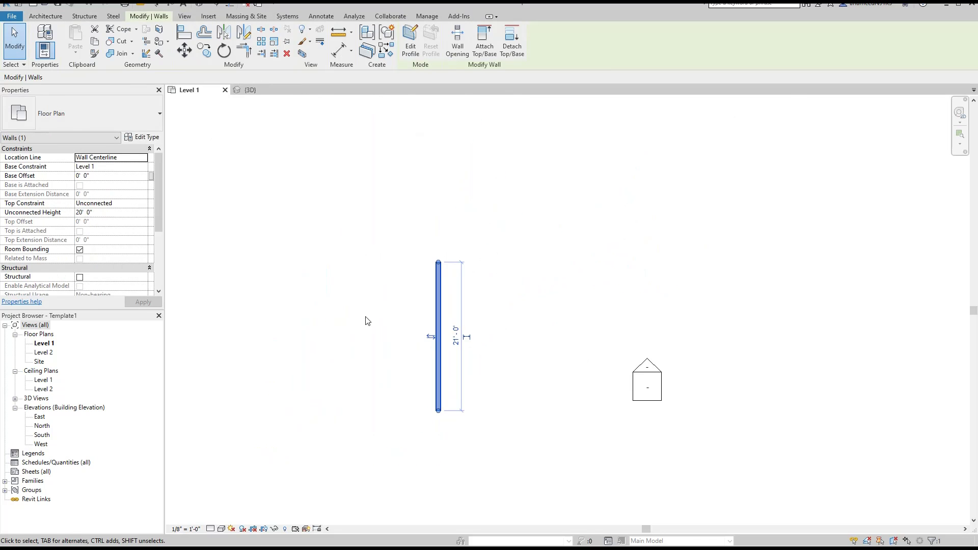
{"action": "left_click", "coordinate": [193, 49]}
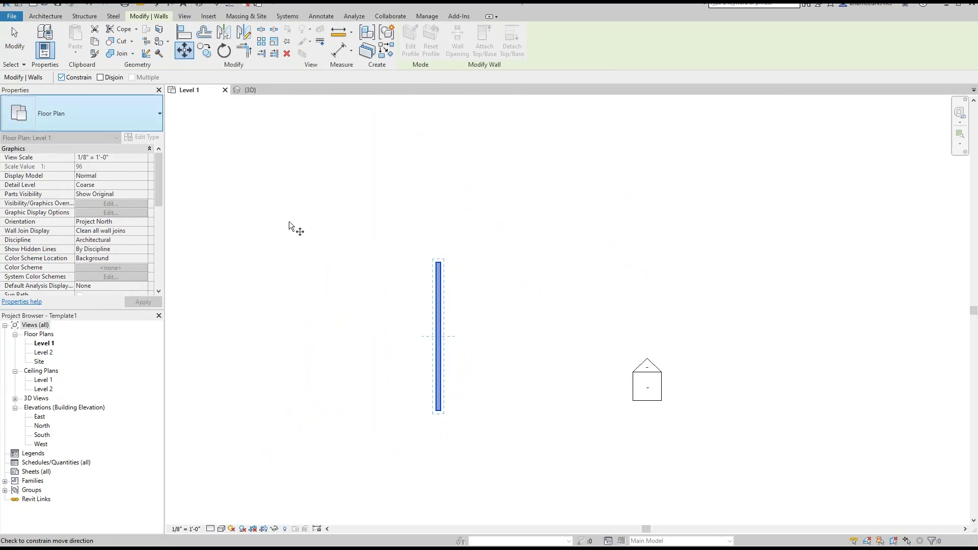
{"action": "left_click", "coordinate": [438, 336]}
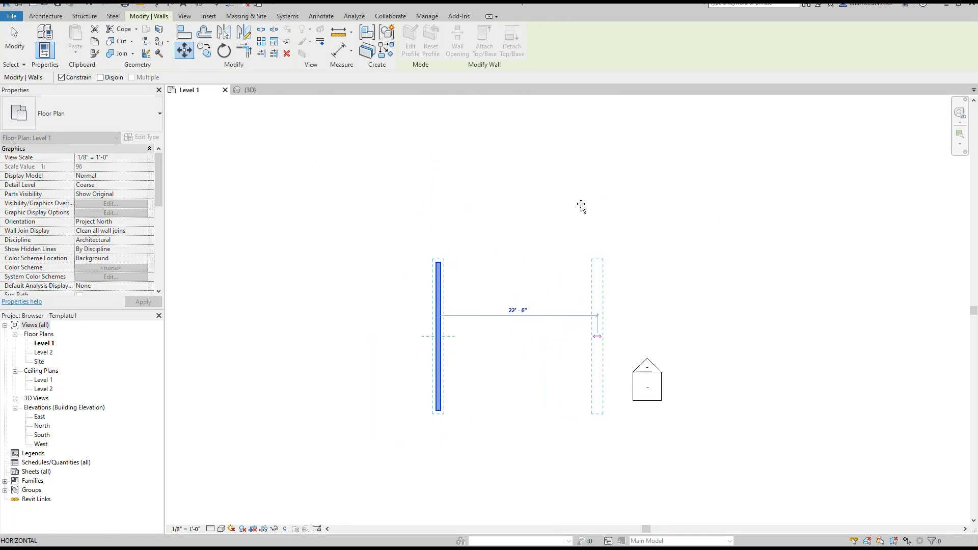
{"action": "scroll", "coordinate": [423, 263], "scroll_direction": "down", "scroll_amount": 2}
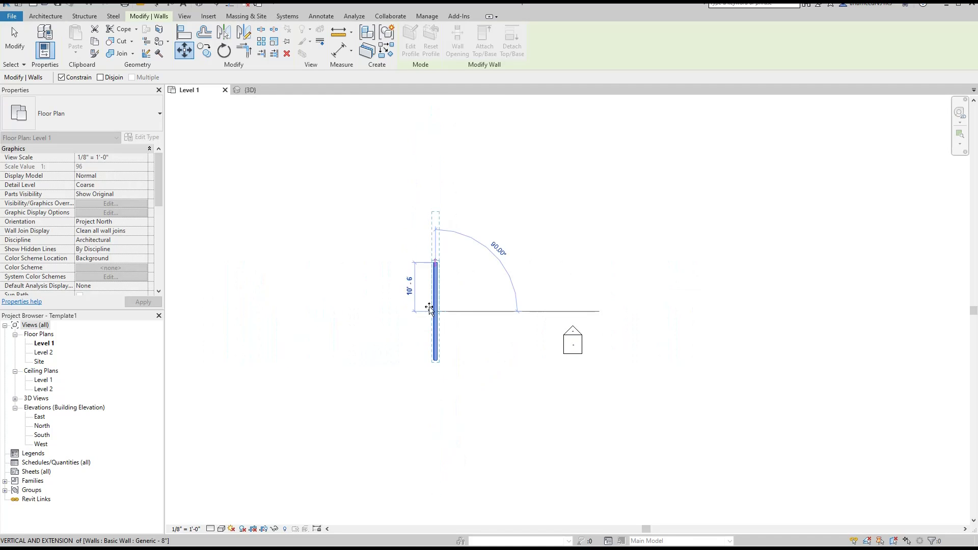
{"action": "key", "text": "Escape"}
{"action": "key", "text": "Escape"}
{"action": "scroll", "coordinate": [453, 273], "scroll_direction": "up", "scroll_amount": 2}
{"action": "left_click_drag", "start_coordinate": [476, 235], "coordinate": [383, 284]}
{"action": "left_click", "coordinate": [184, 50]}
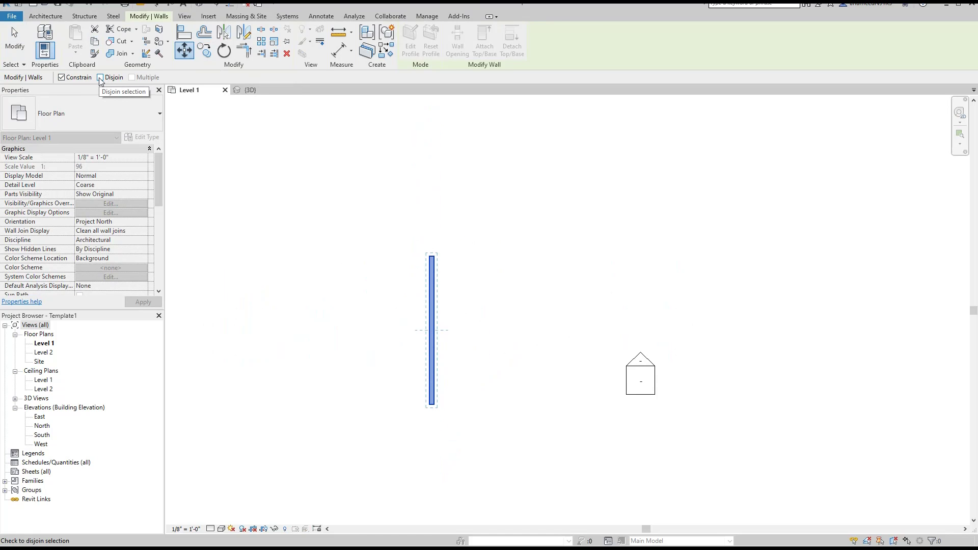
{"action": "key", "text": "Escape"}
{"action": "key", "text": "Escape"}
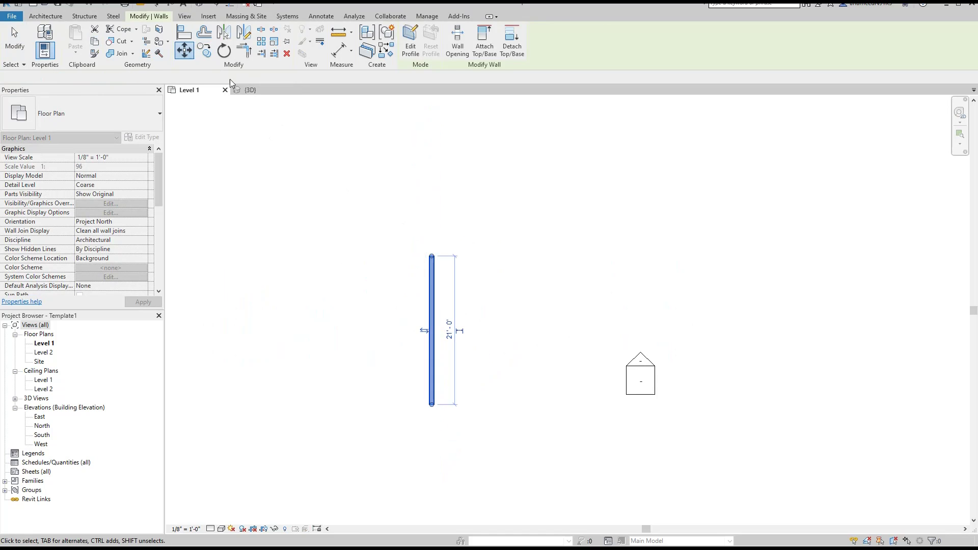
- Draw a 12'-0" horizontal wall running right from the upper end of the 21'-0" vertical wall
{"action": "left_click", "coordinate": [41, 35]}
{"action": "left_click", "coordinate": [431, 256]}
{"action": "left_click", "coordinate": [518, 256]}
{"action": "key", "text": "Escape"}
{"action": "key", "text": "Escape"}
{"action": "scroll", "coordinate": [469, 275], "scroll_direction": "up", "scroll_amount": 2}
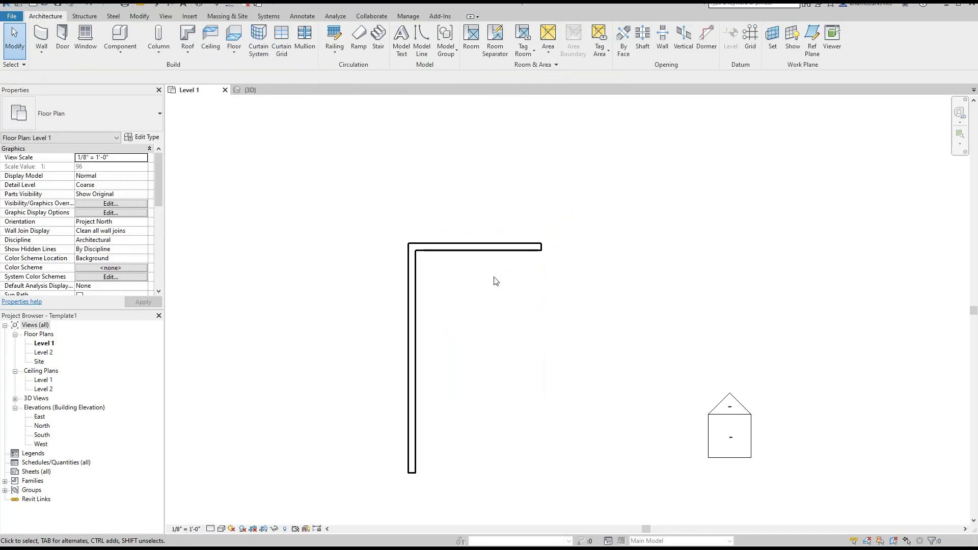
- Move the joined horizontal wall up about 5'-6" with Constrain enabled and Disjoin disabled, and undo the move
{"action": "left_click", "coordinate": [481, 247]}
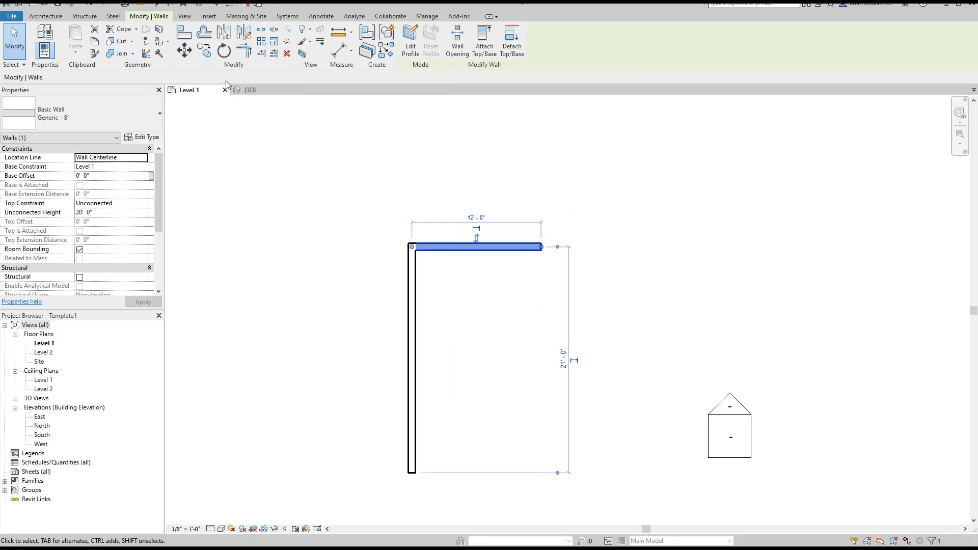
{"action": "left_click", "coordinate": [188, 51]}
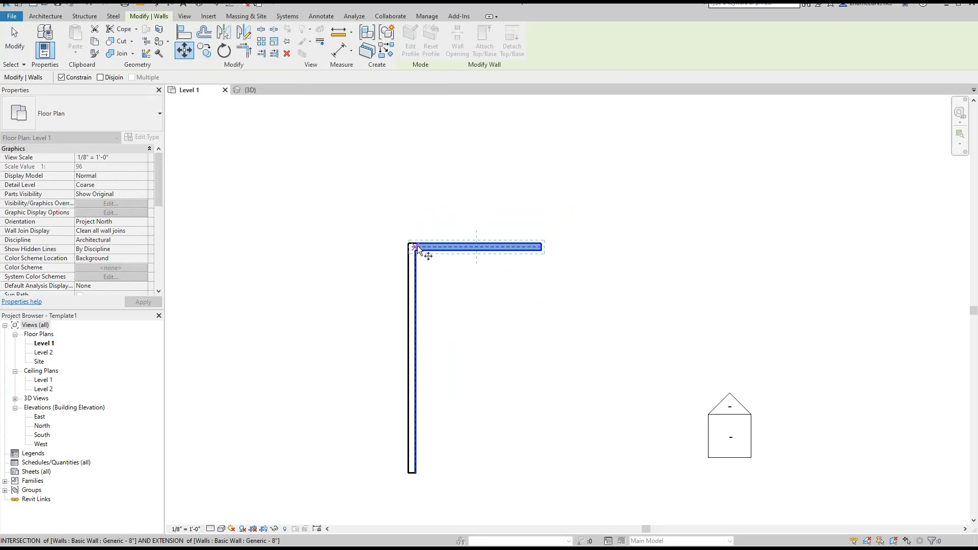
{"action": "left_click", "coordinate": [475, 244]}
{"action": "left_click", "coordinate": [475, 184]}
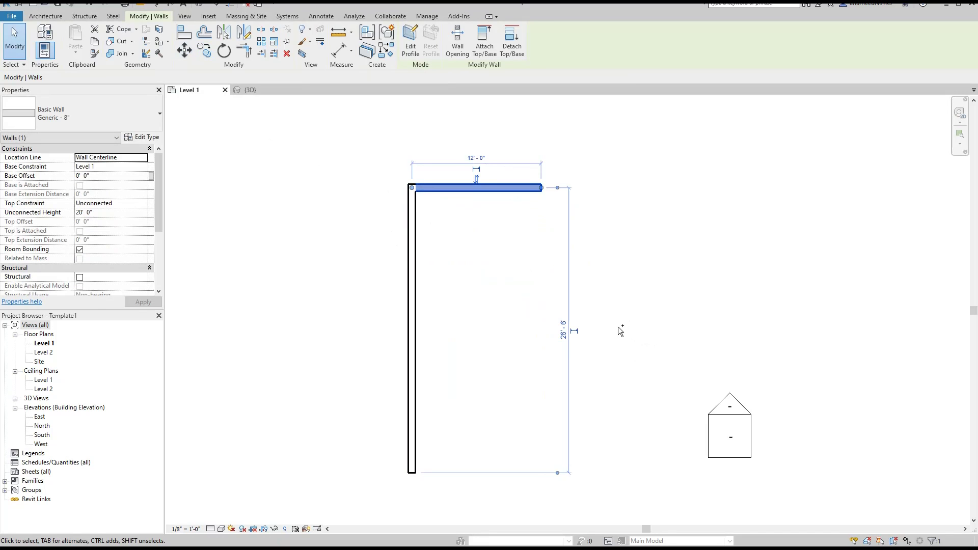
{"action": "key", "text": "ctrl+z"}
- Move the horizontal wall up to 9'-0" above the vertical wall, with Constrain disabled and Disjoin enabled
{"action": "left_click", "coordinate": [482, 248]}
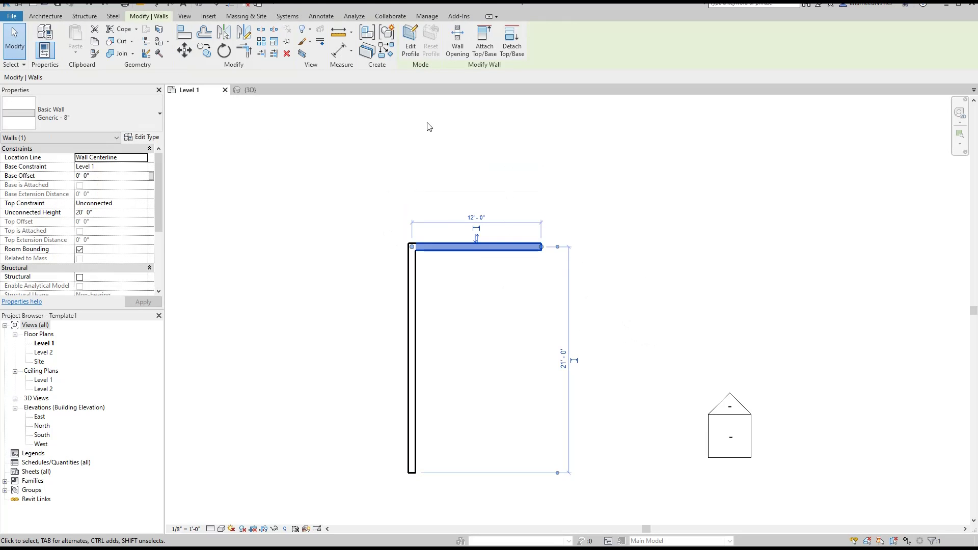
{"action": "left_click", "coordinate": [184, 53]}
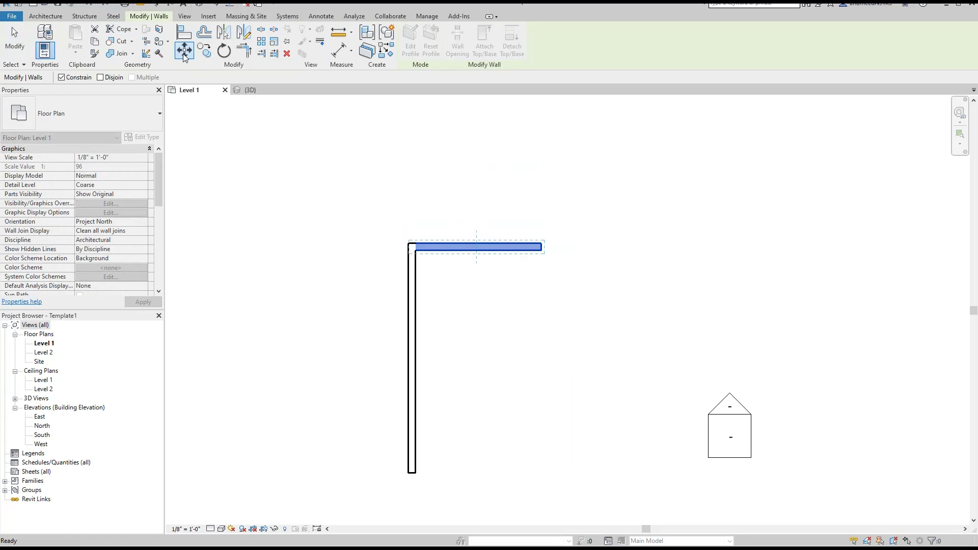
{"action": "left_click", "coordinate": [62, 78]}
{"action": "left_click", "coordinate": [100, 78]}
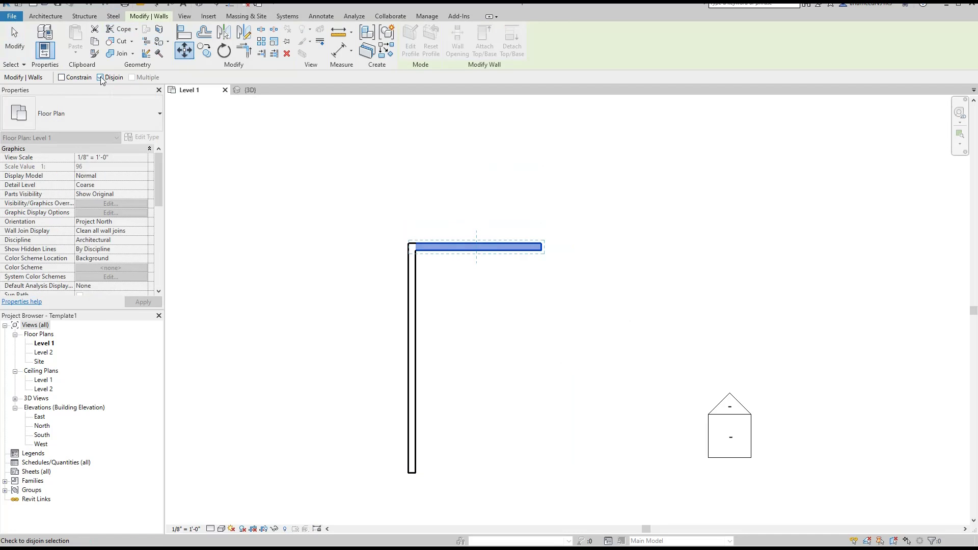
{"action": "left_click", "coordinate": [476, 246]}
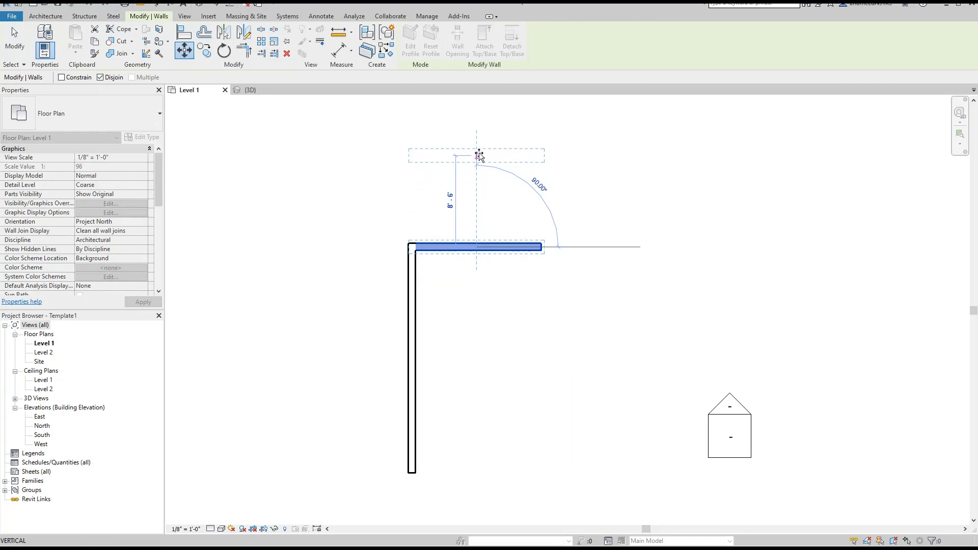
{"action": "left_click", "coordinate": [479, 152]}
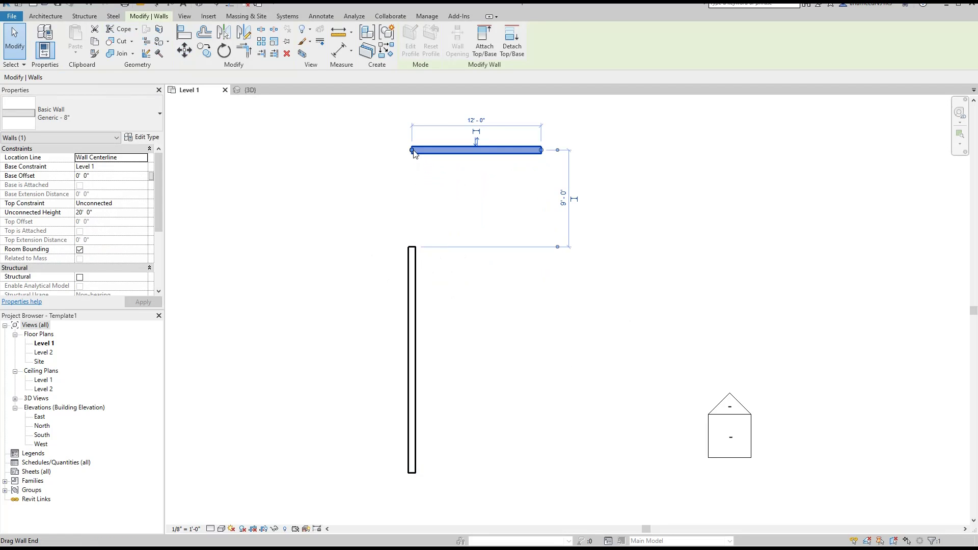
{"action": "key", "text": "Escape"}
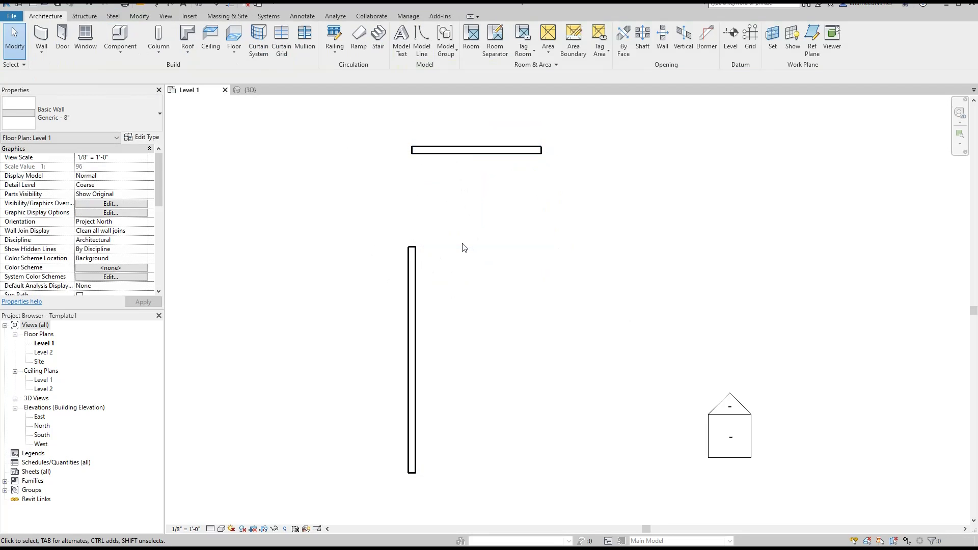
- Delete the detached 12'-0" horizontal wall
{"action": "left_click_drag", "start_coordinate": [524, 205], "coordinate": [406, 128]}
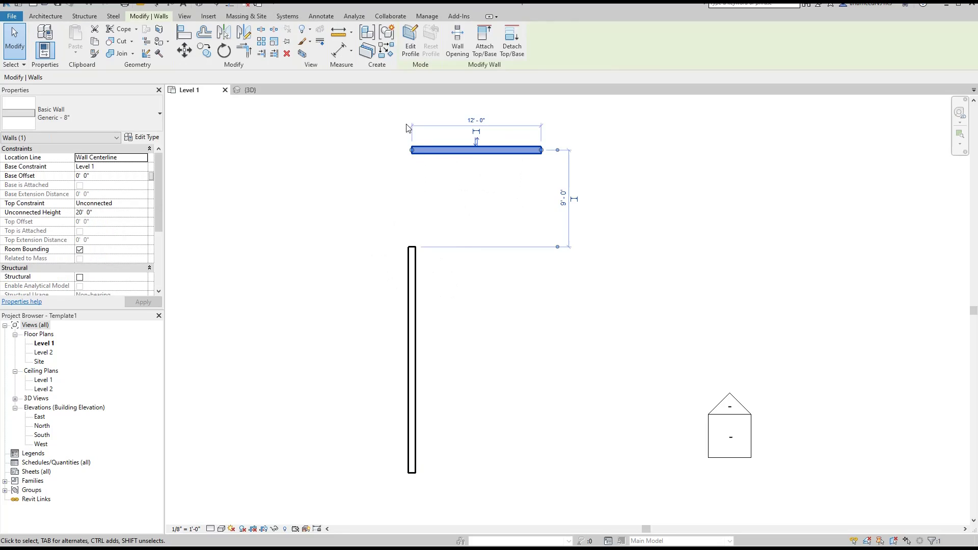
{"action": "key", "text": "Delete"}
{"action": "scroll", "coordinate": [432, 291], "scroll_direction": "down", "scroll_amount": 5}
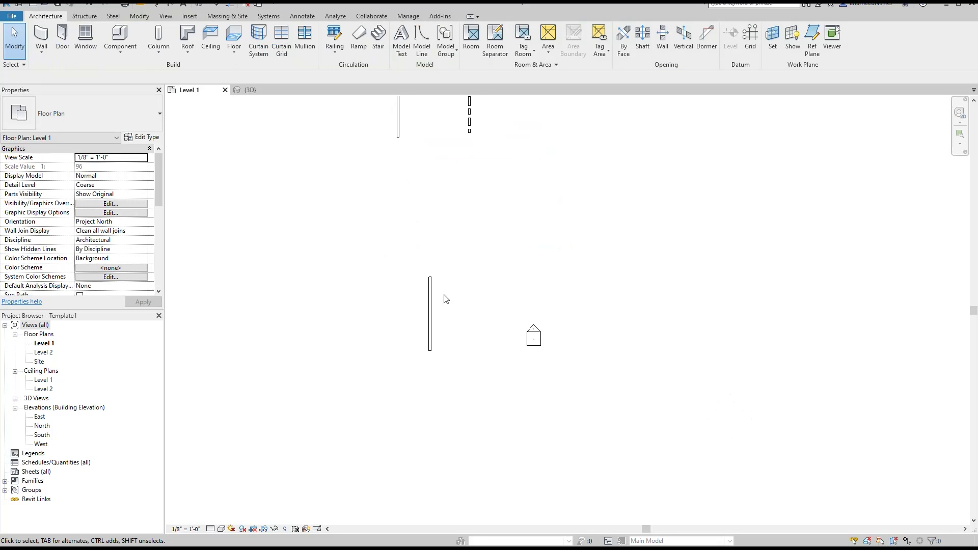
- Copy the vertical wall straight up with Constrain enabled, leaving a 12'-0" gap between the walls, and delete the copy
{"action": "left_click_drag", "start_coordinate": [470, 257], "coordinate": [395, 301]}
{"action": "scroll", "coordinate": [412, 241], "scroll_direction": "up", "scroll_amount": 3}
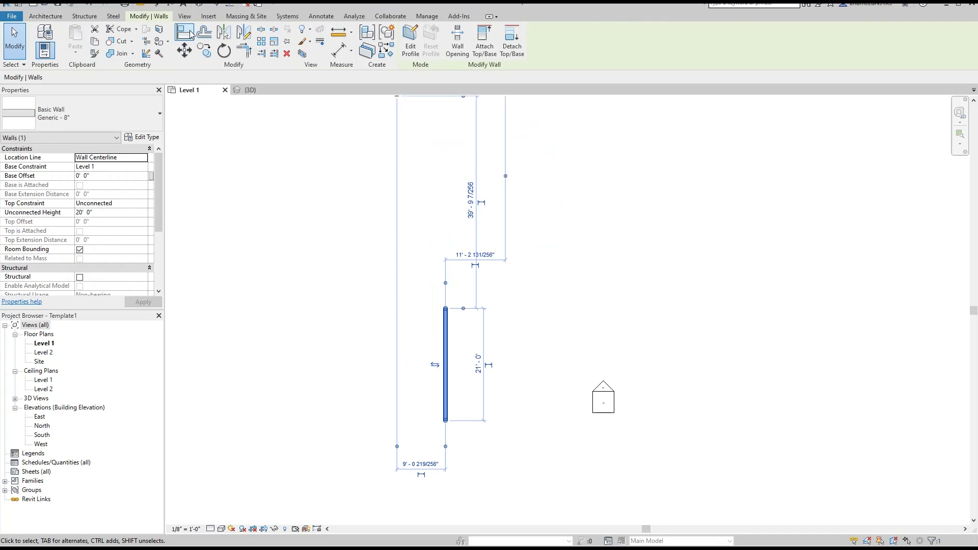
{"action": "left_click", "coordinate": [207, 52]}
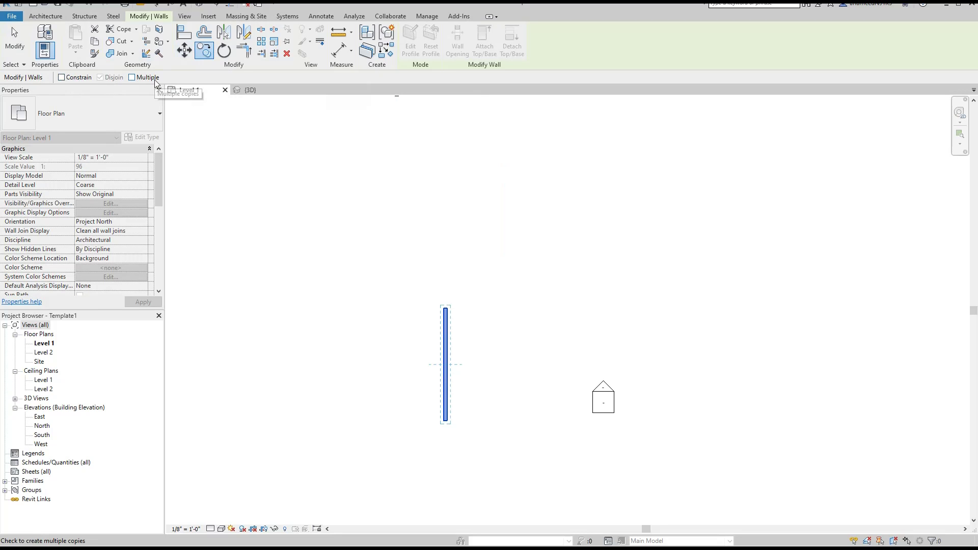
{"action": "left_click", "coordinate": [61, 78]}
{"action": "middle_click_drag", "start_coordinate": [451, 273], "coordinate": [404, 229]}
{"action": "scroll", "coordinate": [411, 352], "scroll_direction": "up", "scroll_amount": 2}
{"action": "left_click", "coordinate": [398, 310]}
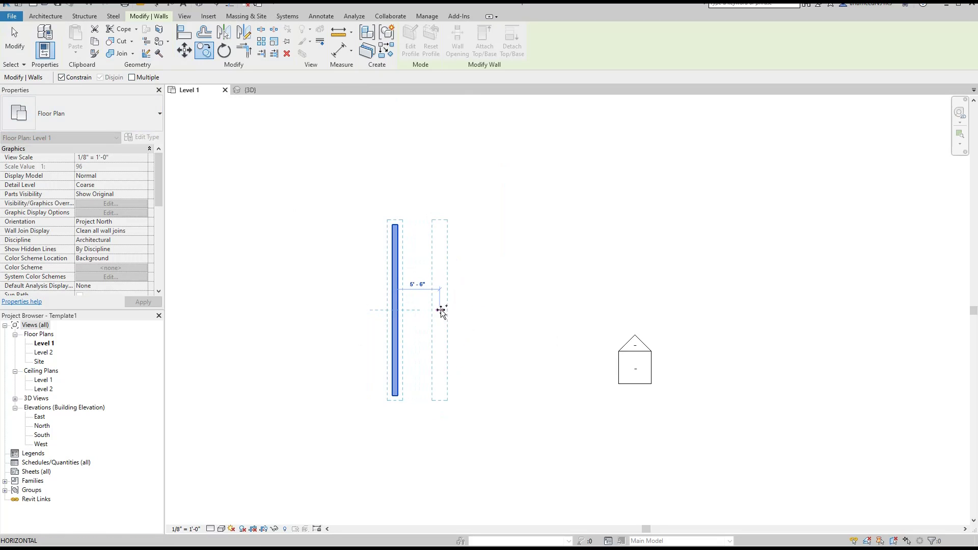
{"action": "scroll", "coordinate": [509, 310], "scroll_direction": "down", "scroll_amount": 2}
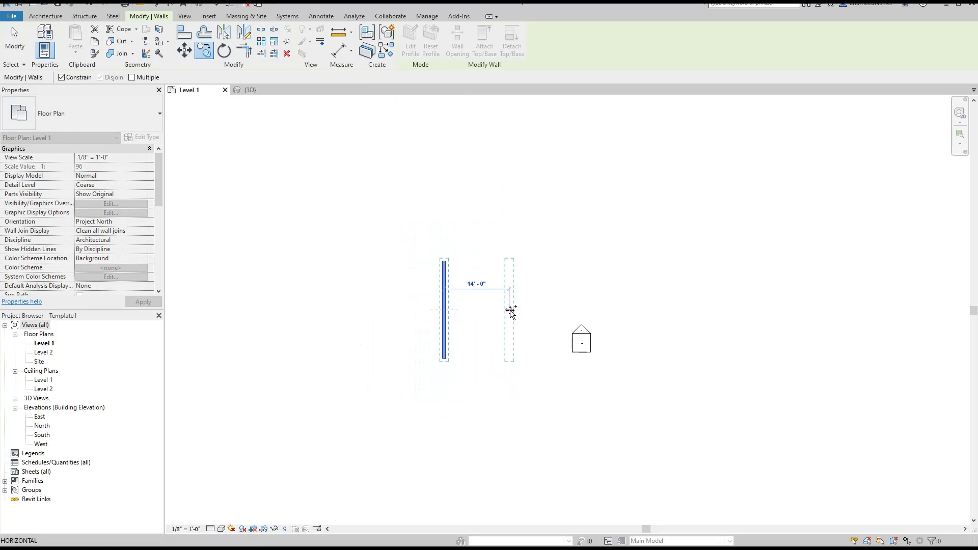
{"action": "left_click", "coordinate": [455, 157]}
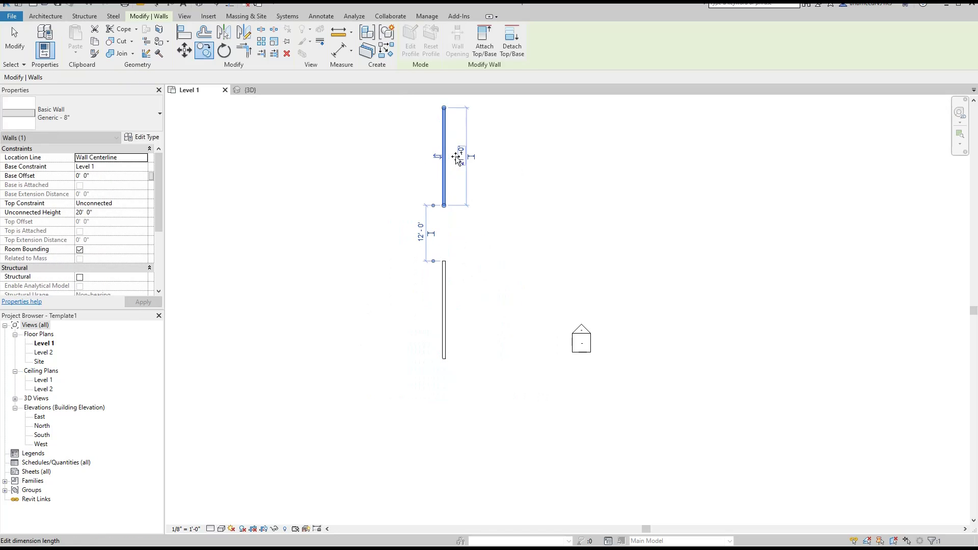
{"action": "key", "text": "Delete"}
- Copy the vertical wall horizontally about 21'-6" to its left with Constrain enabled, and undo the copy
{"action": "left_click", "coordinate": [444, 278]}
{"action": "key", "text": "c"}
{"action": "key", "text": "o"}
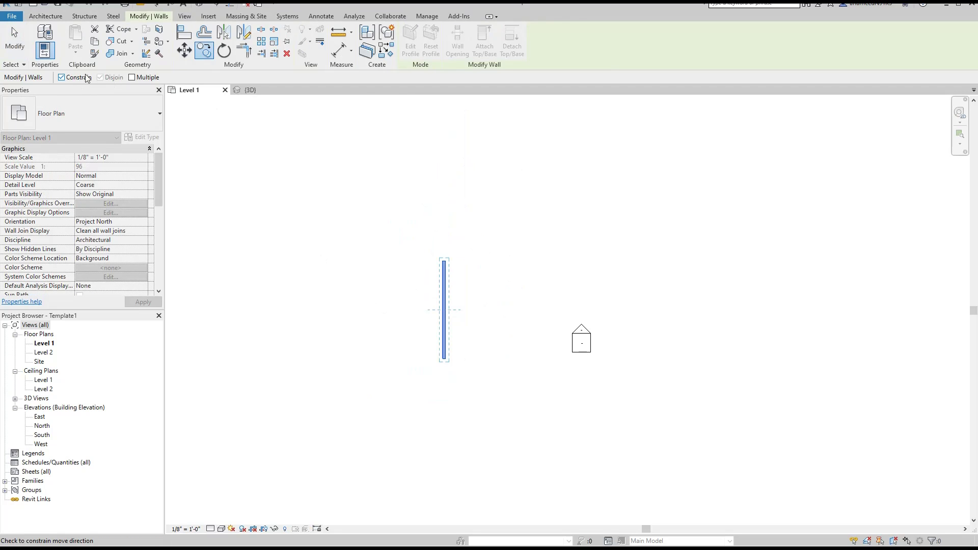
{"action": "left_click", "coordinate": [445, 311]}
{"action": "left_click", "coordinate": [343, 310]}
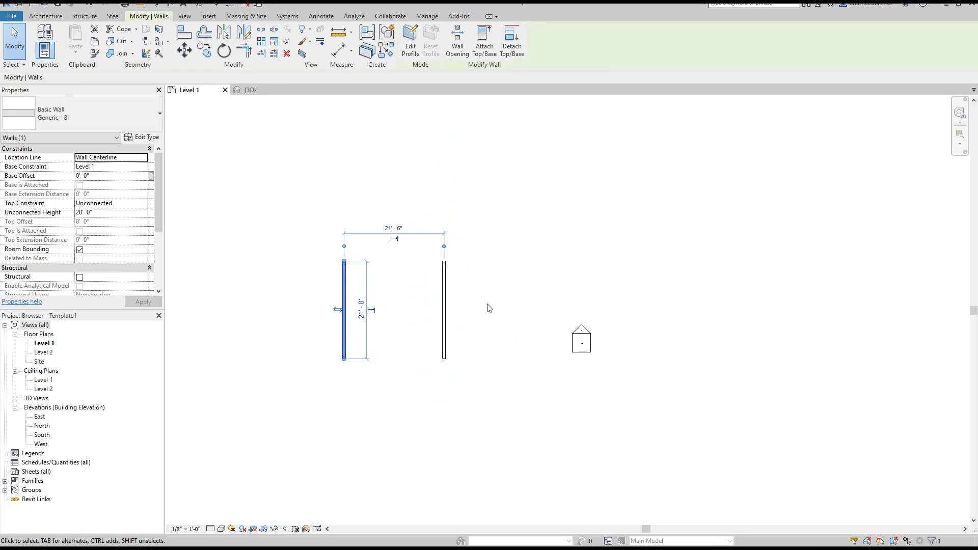
{"action": "left_click", "coordinate": [388, 306]}
{"action": "key", "text": "ctrl+z"}
- Copy the vertical wall to nine scattered positions around the plan, with Constrain disabled and Multiple enabled
{"action": "left_click_drag", "start_coordinate": [479, 237], "coordinate": [374, 305]}
{"action": "left_click", "coordinate": [204, 51]}
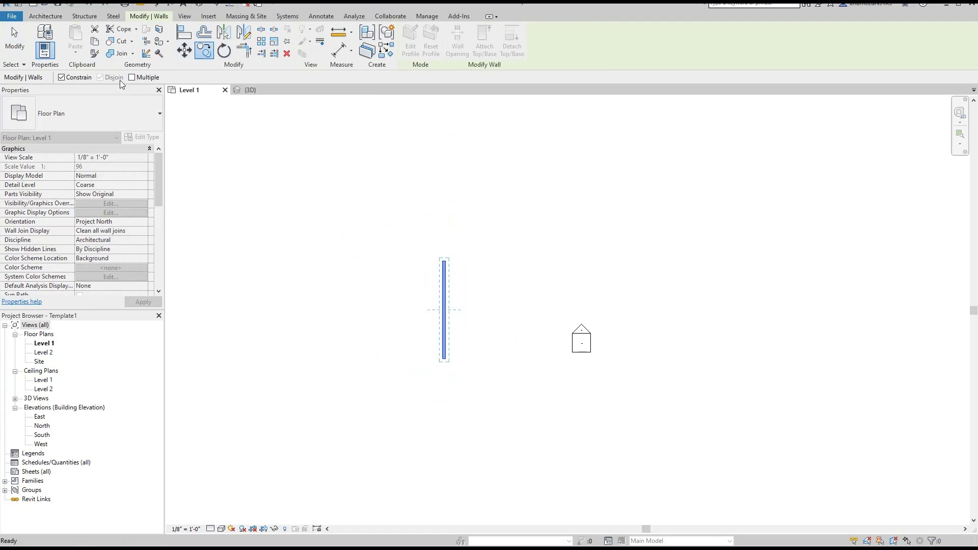
{"action": "left_click", "coordinate": [62, 78]}
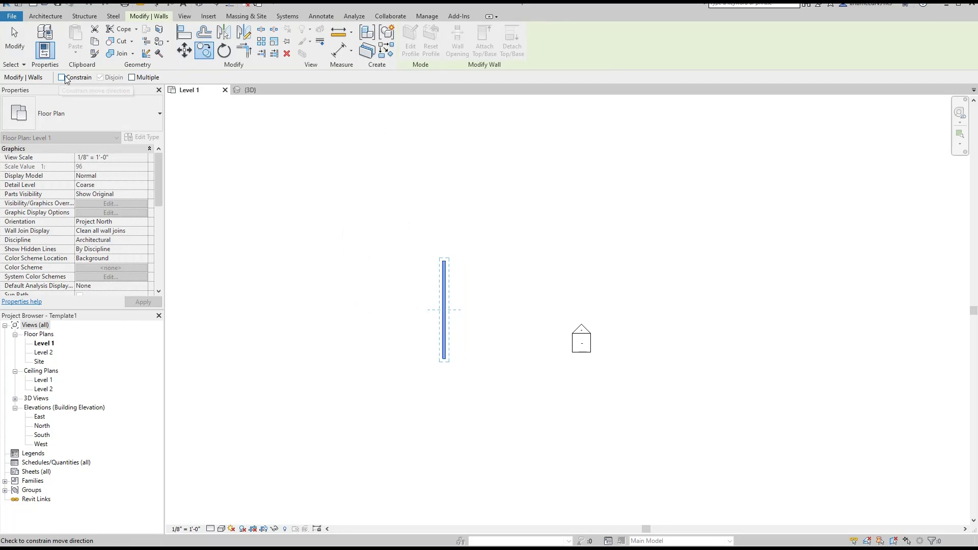
{"action": "left_click", "coordinate": [132, 78]}
{"action": "scroll", "coordinate": [499, 319], "scroll_direction": "up", "scroll_amount": 1}
{"action": "left_click", "coordinate": [428, 307]}
{"action": "left_click", "coordinate": [510, 232]}
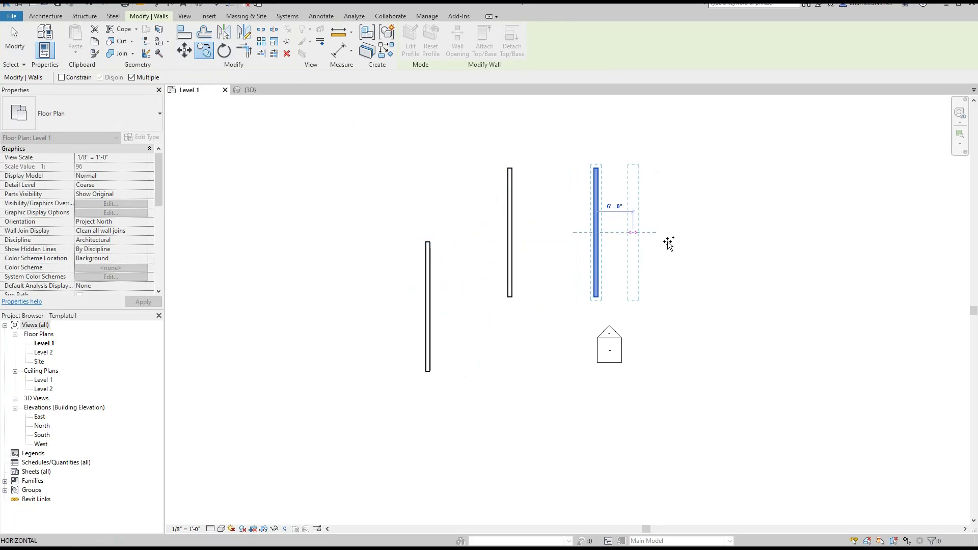
{"action": "left_click", "coordinate": [762, 306]}
{"action": "left_click", "coordinate": [712, 399]}
{"action": "left_click", "coordinate": [550, 393]}
{"action": "left_click", "coordinate": [464, 383]}
{"action": "left_click", "coordinate": [323, 329]}
{"action": "left_click", "coordinate": [255, 250]}
{"action": "left_click", "coordinate": [368, 192]}
{"action": "key", "text": "Escape"}
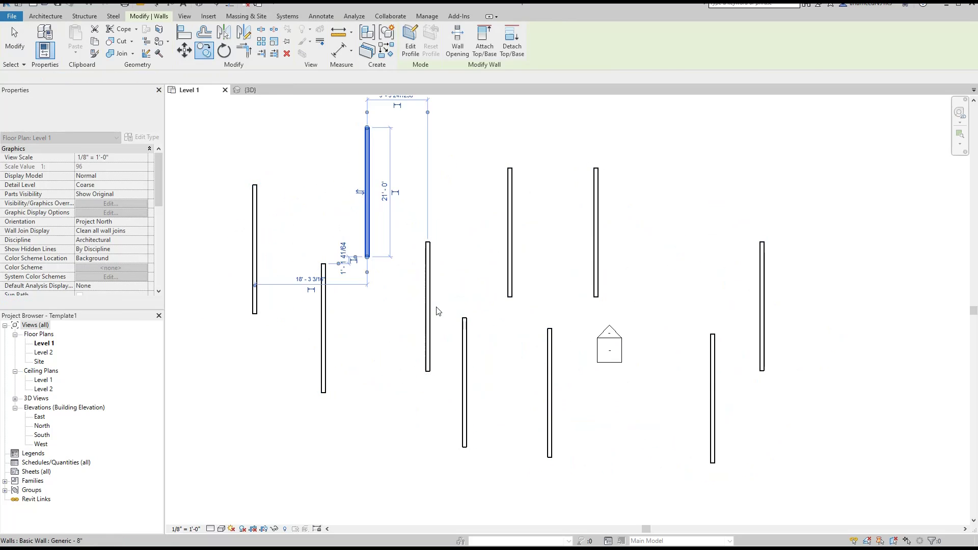
- Undo all the scattered wall copies, keeping only the original vertical wall
{"action": "key", "text": "Escape"}
{"action": "key", "text": "ctrl+z"}
{"action": "key", "text": "ctrl+z"}
{"action": "key", "text": "ctrl+z"}
{"action": "key", "text": "ctrl+z"}
{"action": "key", "text": "ctrl+z"}
{"action": "key", "text": "ctrl+z"}
{"action": "key", "text": "ctrl+z"}
{"action": "key", "text": "ctrl+z"}
{"action": "key", "text": "ctrl+z"}
{"action": "key", "text": "ctrl+z"}
- Rotate the vertical wall clockwise to horizontal about its midpoint using picked start and end rays, and undo the rotation
{"action": "left_click_drag", "start_coordinate": [562, 179], "coordinate": [468, 247]}
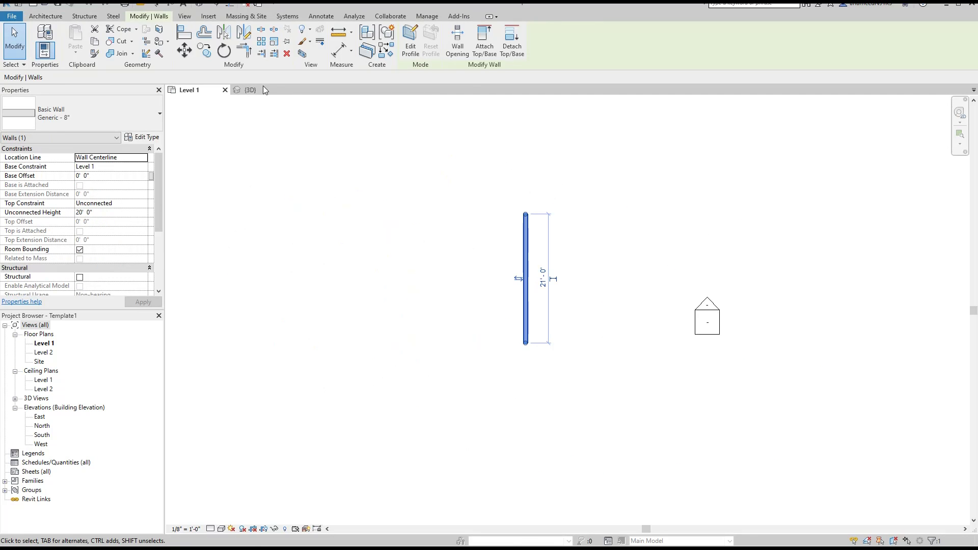
{"action": "left_click", "coordinate": [225, 51]}
{"action": "mouse_move", "coordinate": [371, 193]}
{"action": "middle_mouse_down"}
{"action": "mouse_move", "coordinate": [344, 208]}
{"action": "mouse_move", "coordinate": [317, 205]}
{"action": "middle_mouse_up"}
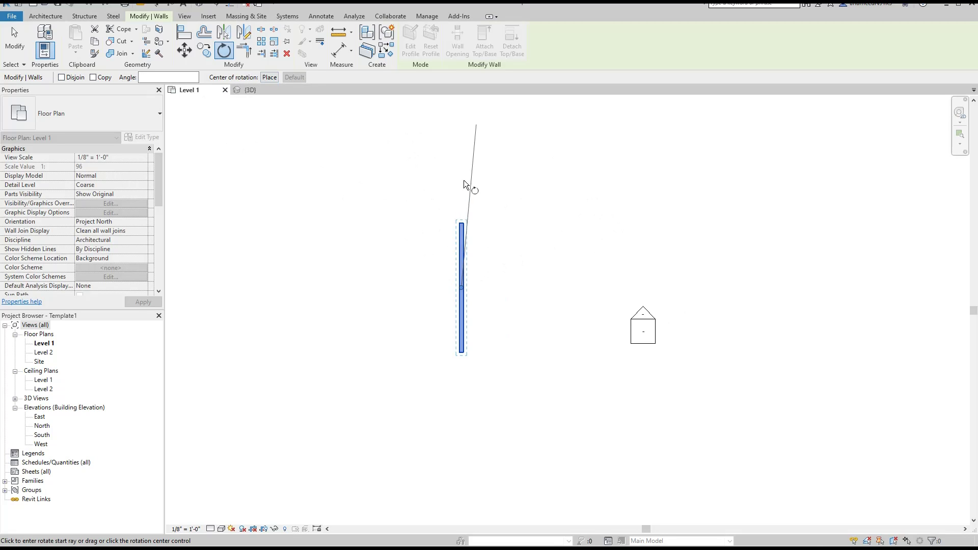
{"action": "middle_click_drag", "start_coordinate": [510, 191], "coordinate": [489, 212]}
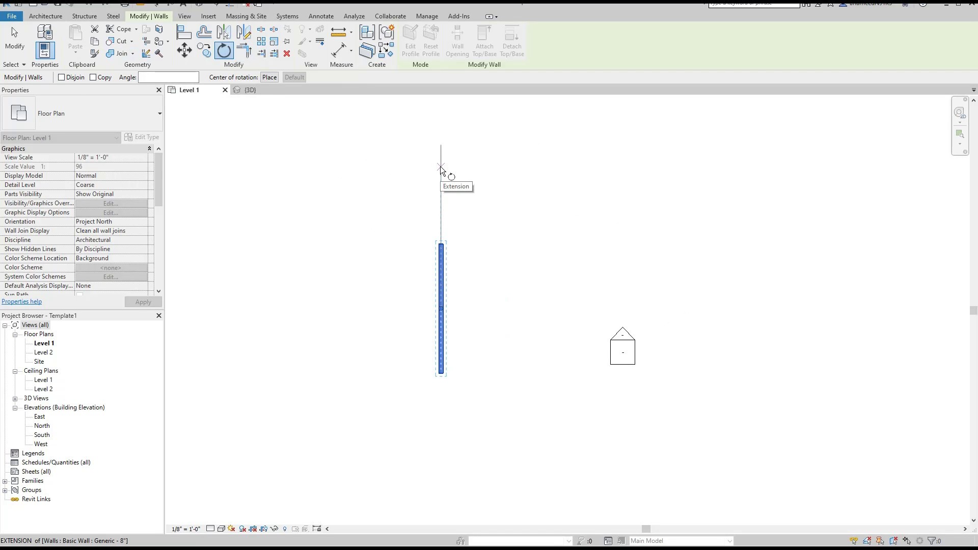
{"action": "left_click", "coordinate": [441, 167]}
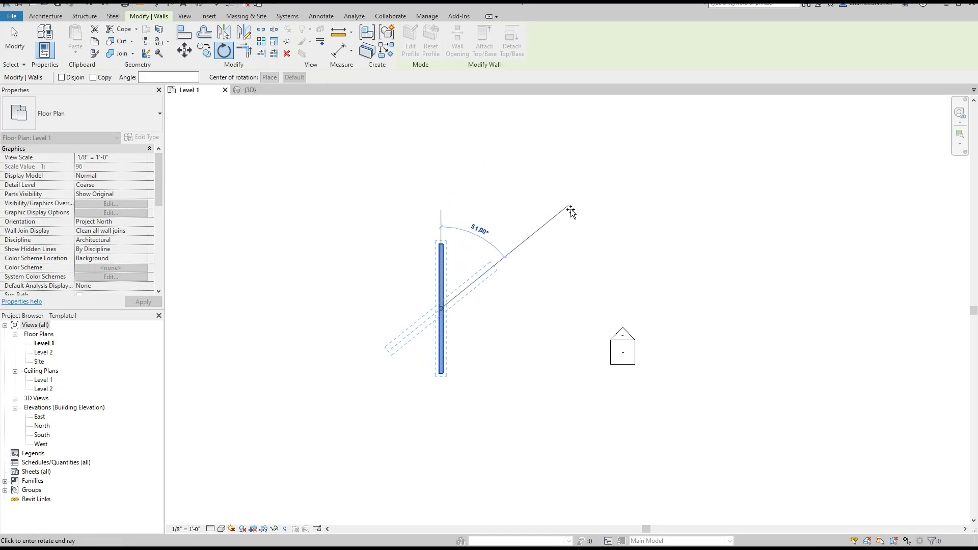
{"action": "left_click", "coordinate": [716, 319]}
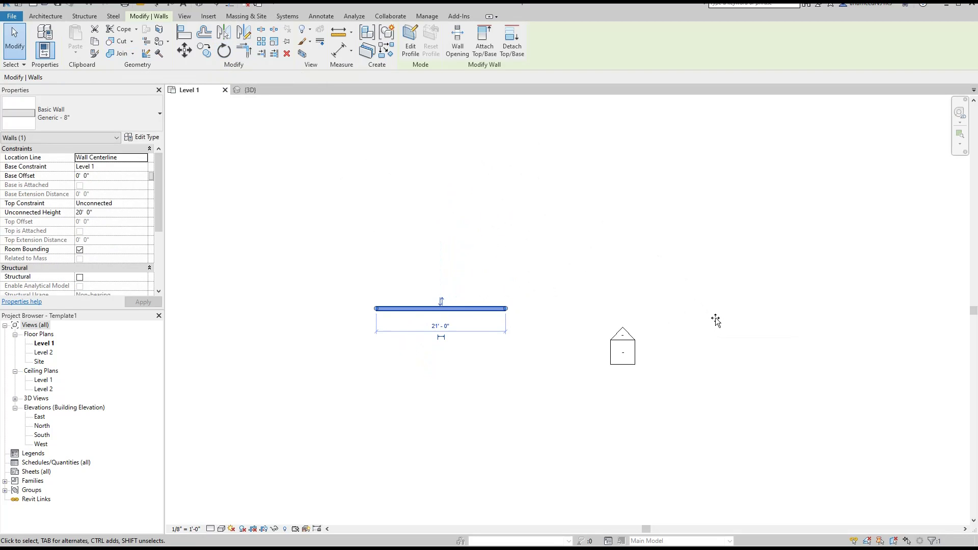
{"action": "key", "text": "ctrl+z"}
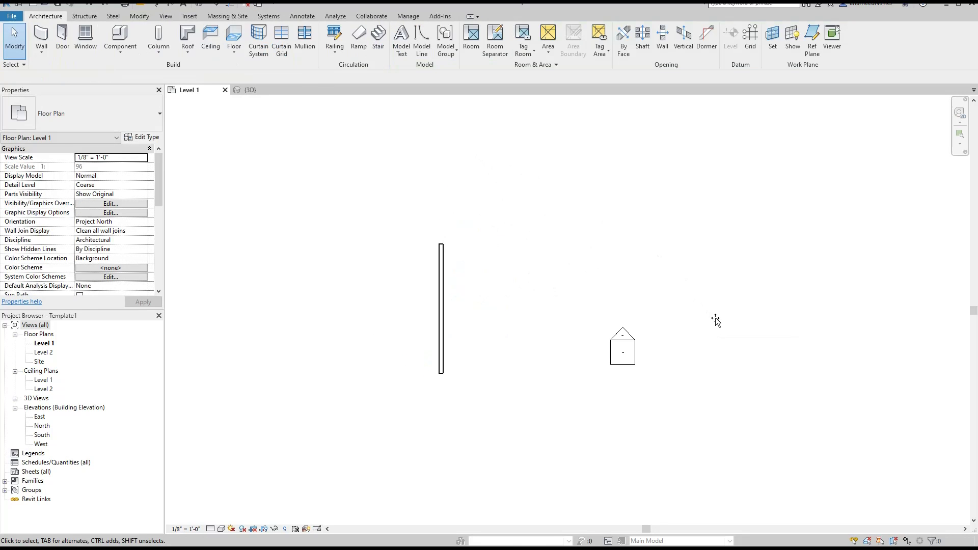
- Rotate the vertical wall by an entered angle of 90° from a vertical start ray, and undo the rotation
{"action": "left_click_drag", "start_coordinate": [476, 213], "coordinate": [386, 307]}
{"action": "left_click_drag", "start_coordinate": [355, 377], "coordinate": [355, 378]}
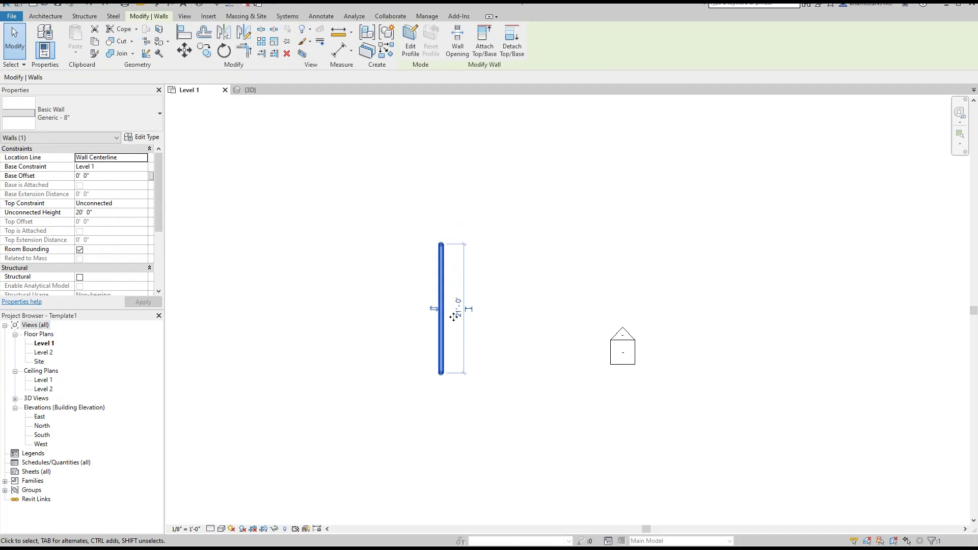
{"action": "left_click", "coordinate": [224, 51]}
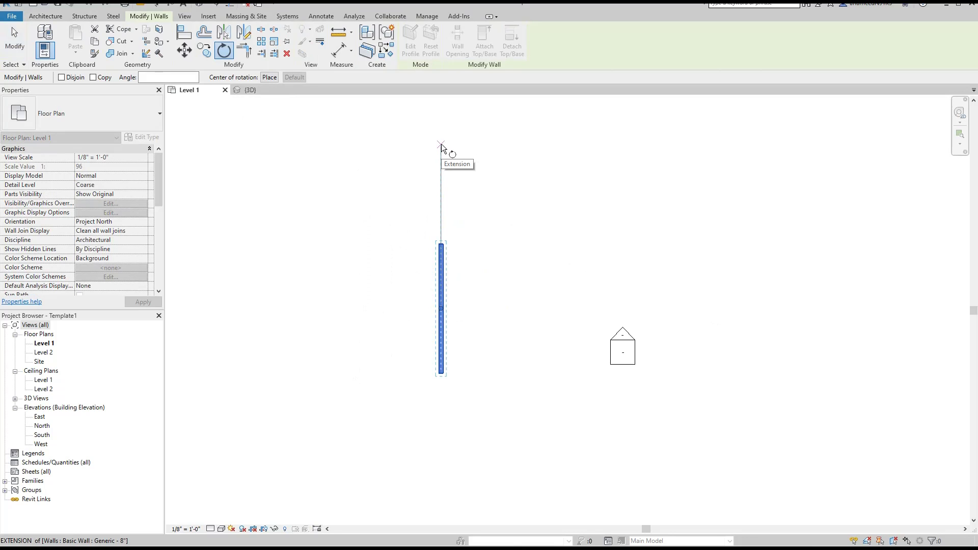
{"action": "left_click", "coordinate": [441, 144]}
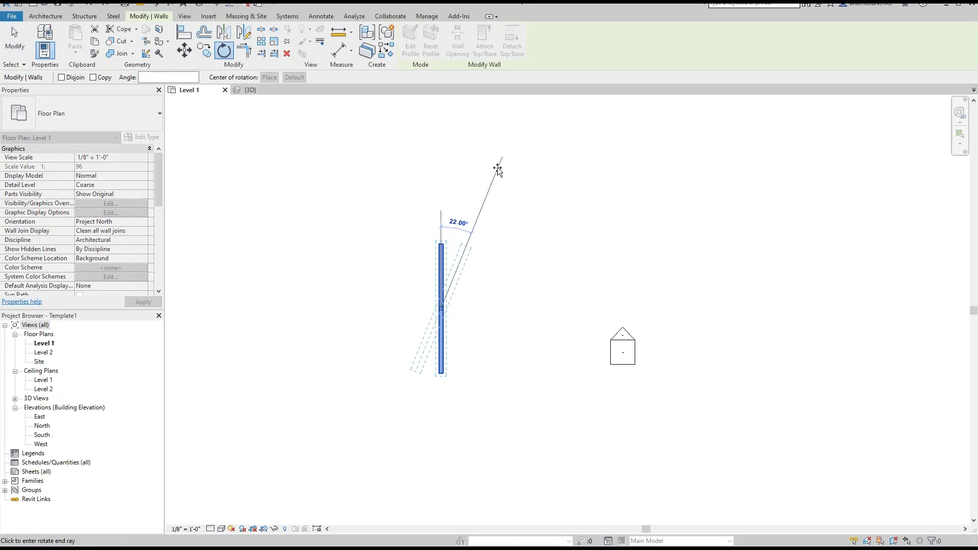
{"action": "type", "text": "90"}
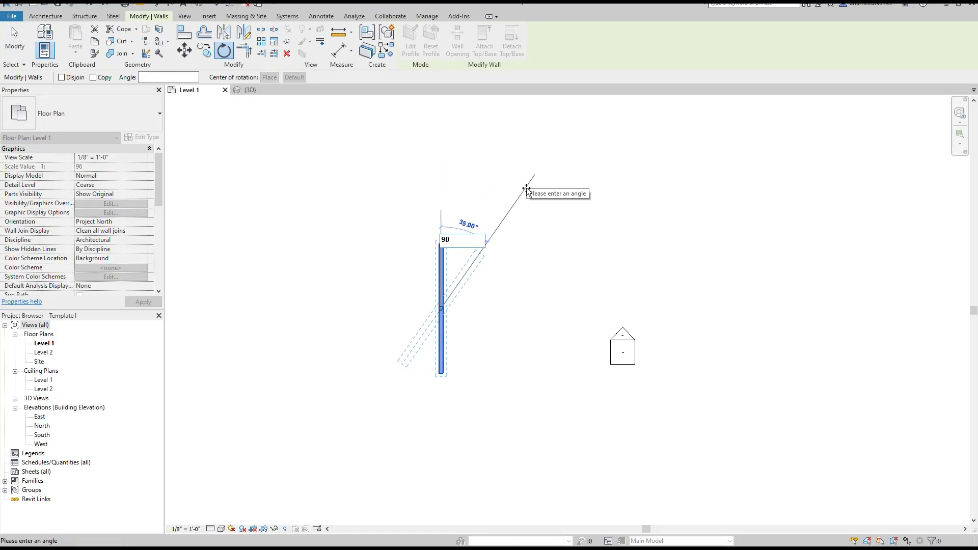
{"action": "key", "text": "Return"}
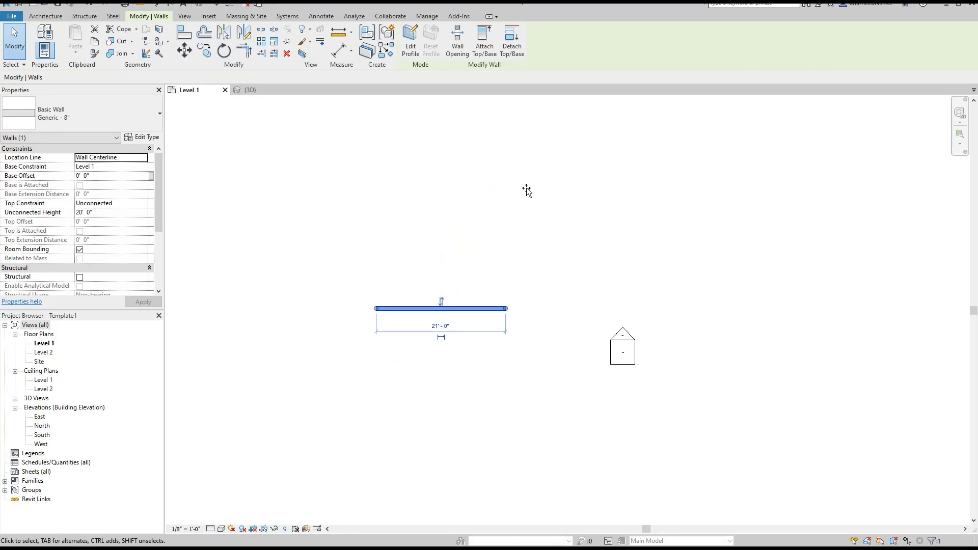
{"action": "key", "text": "ctrl+z"}
- Rotate a copy of the vertical wall 90° about its midpoint with Copy enabled, and undo the crossing wall
{"action": "left_click_drag", "start_coordinate": [493, 224], "coordinate": [354, 296]}
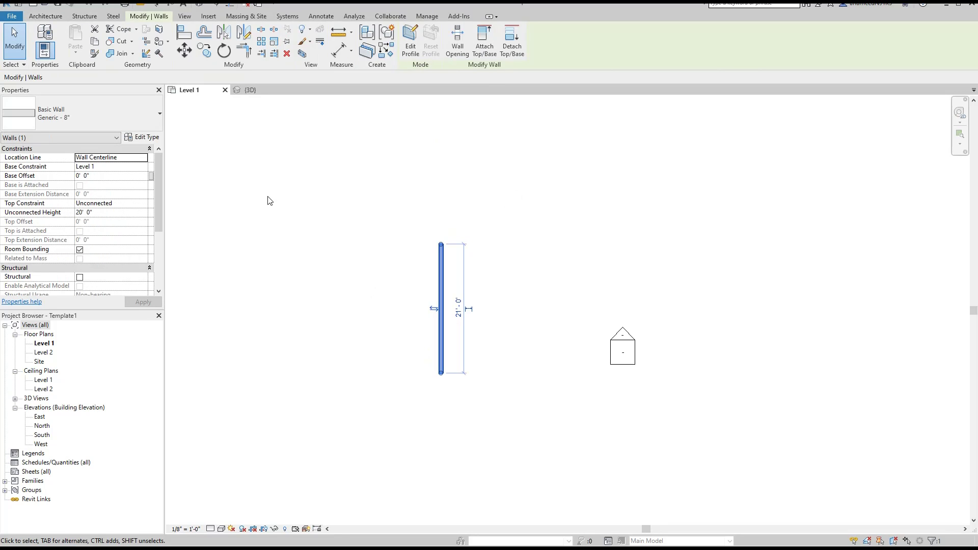
{"action": "left_click", "coordinate": [224, 51]}
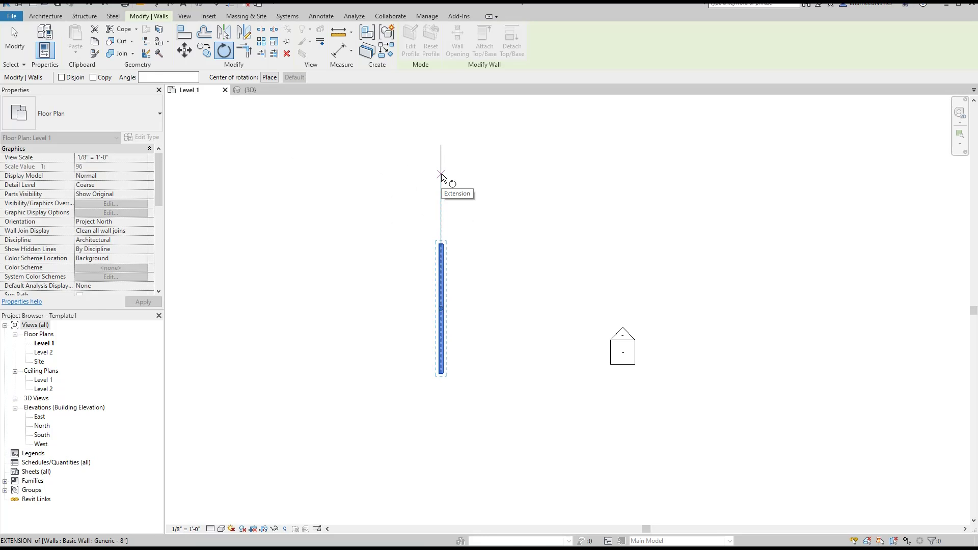
{"action": "left_click", "coordinate": [441, 173]}
{"action": "left_click", "coordinate": [441, 147]}
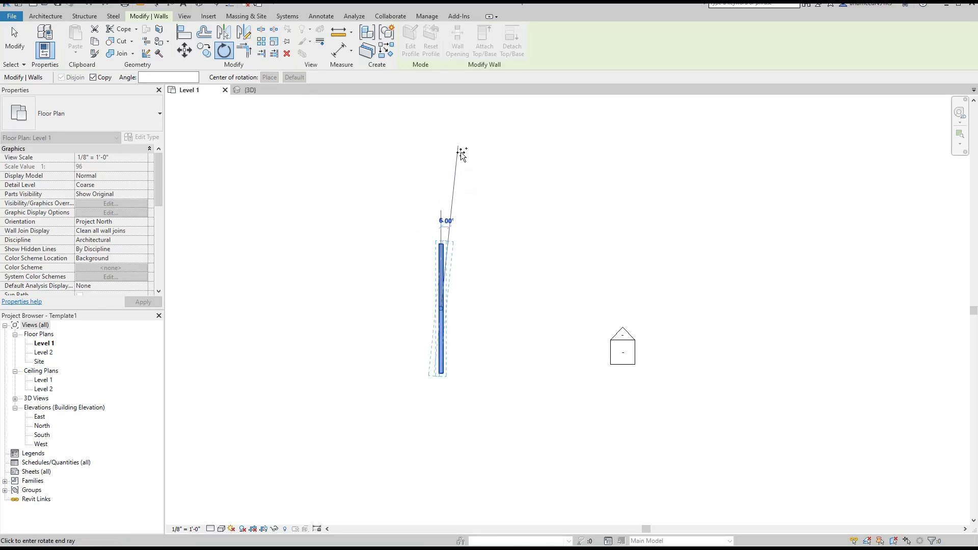
{"action": "type", "text": "9"}
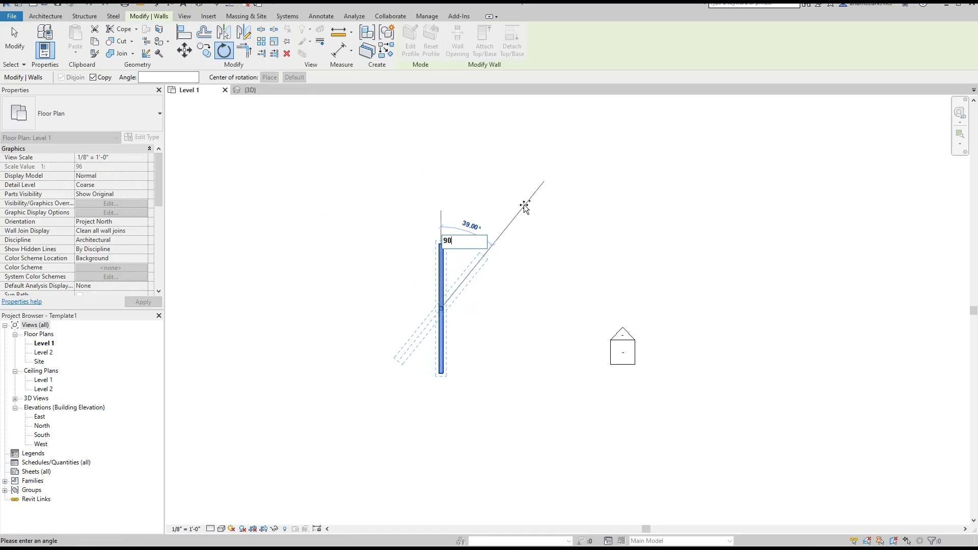
{"action": "type", "text": "0"}
{"action": "key", "text": "Return"}
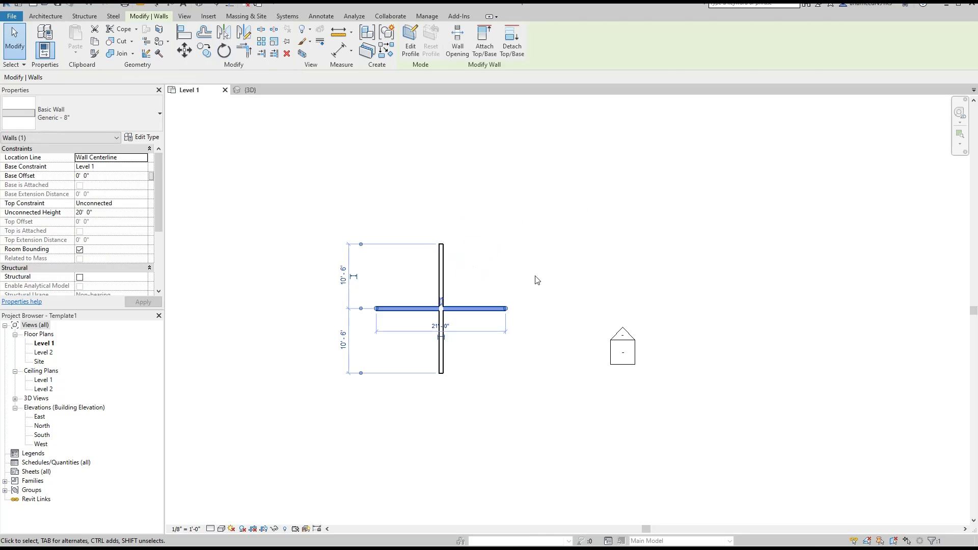
{"action": "left_click", "coordinate": [525, 226]}
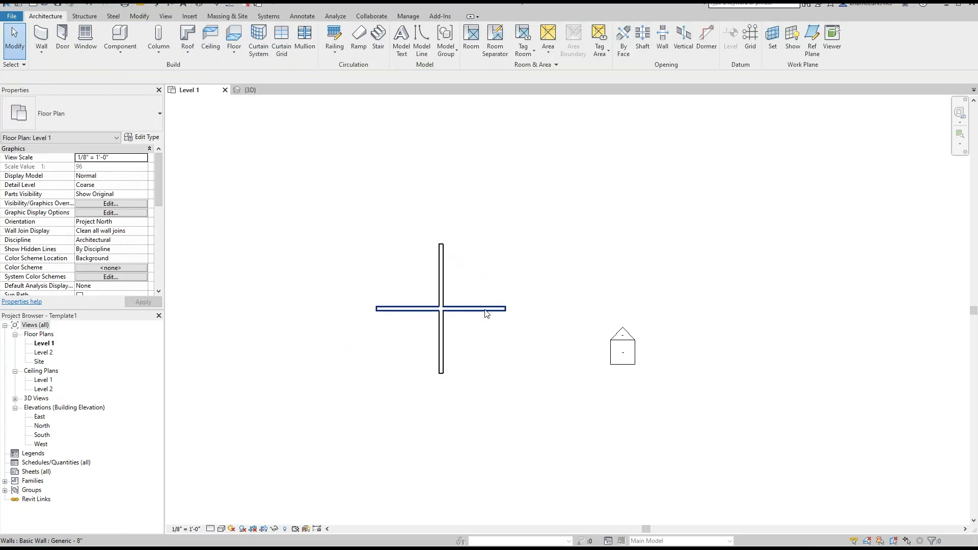
{"action": "left_click", "coordinate": [442, 259]}
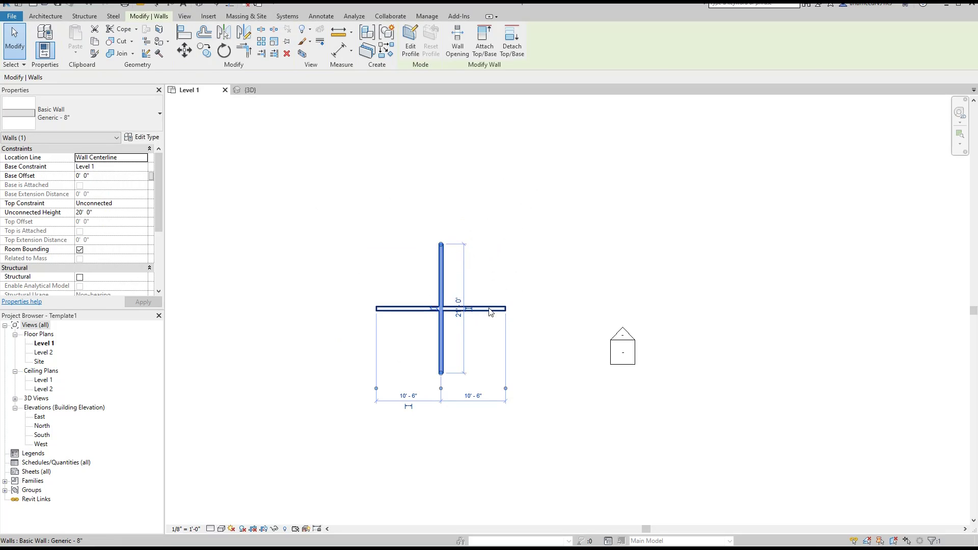
{"action": "key", "text": "ctrl+z"}
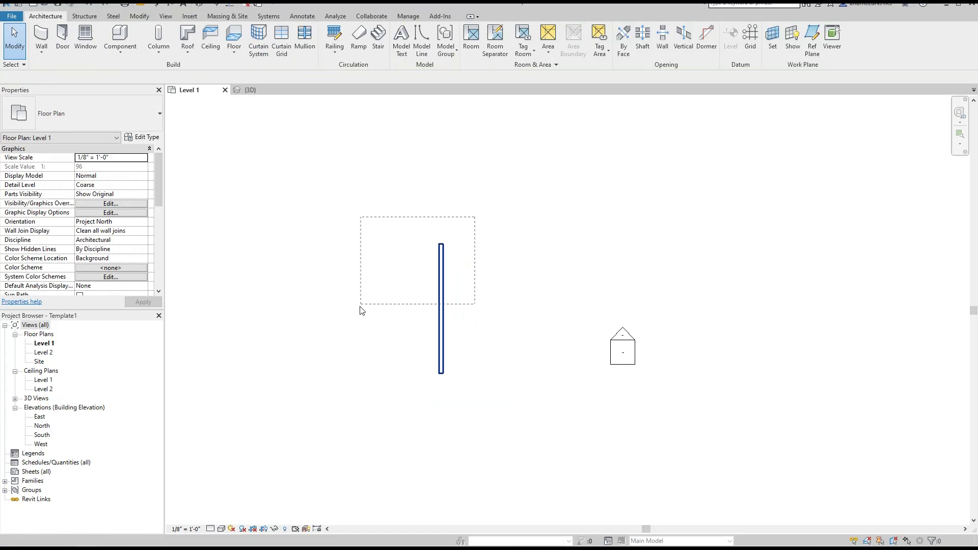
- Rotate the vertical wall directly with the Rotate tool's Angle option set to 90, and undo the rotation
{"action": "left_click", "coordinate": [224, 50]}
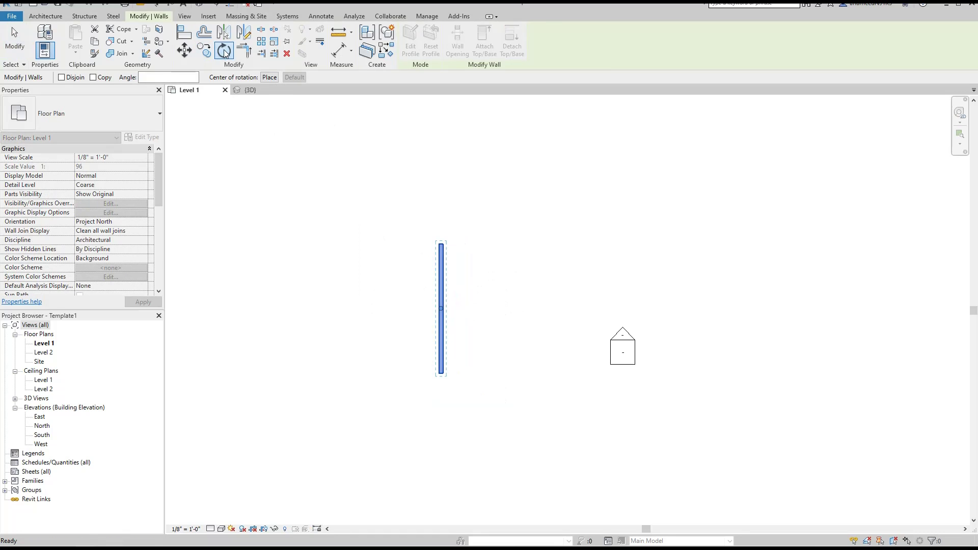
{"action": "left_click", "coordinate": [151, 78]}
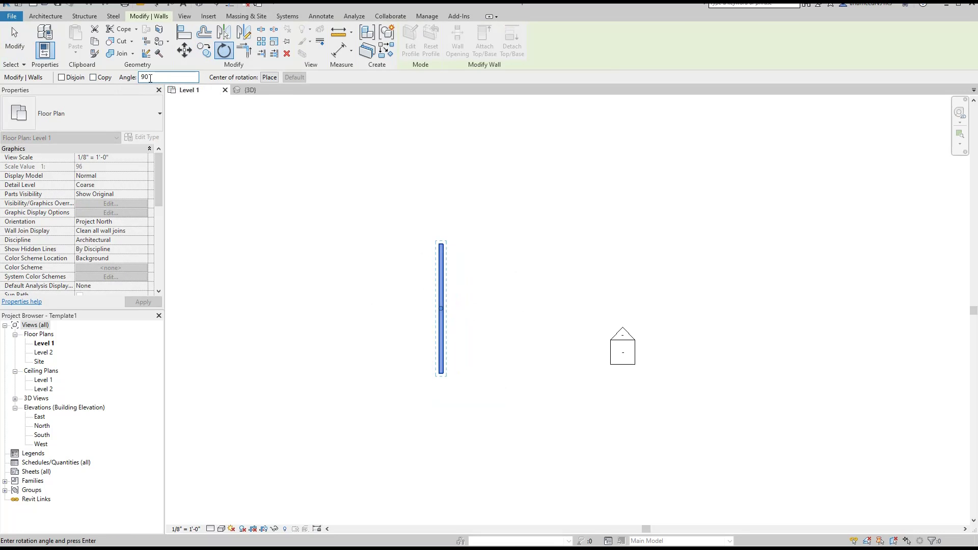
{"action": "type", "text": "90"}
{"action": "key", "text": "Return"}
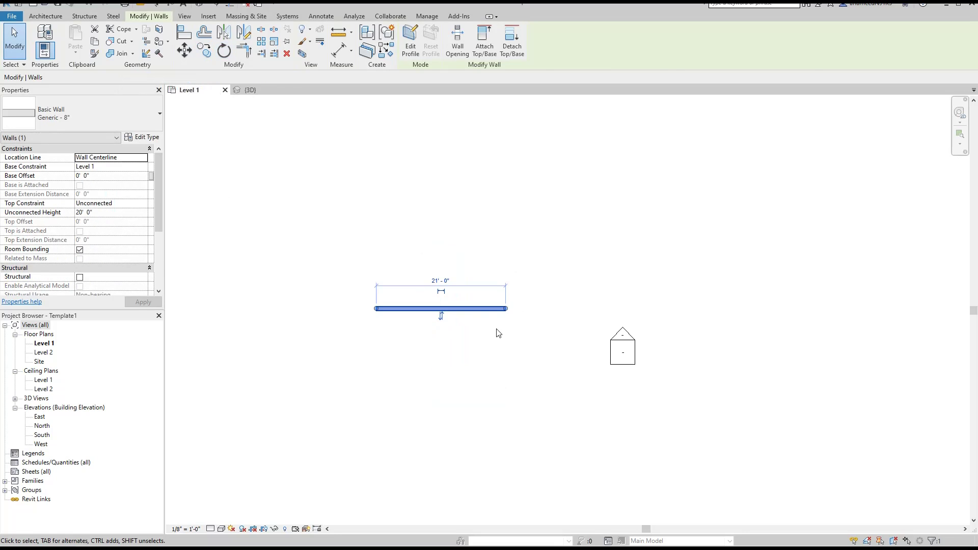
{"action": "key", "text": "ctrl+z"}
- Begin rotating the vertical wall and place its center of rotation at the wall's upper endpoint
{"action": "left_click_drag", "start_coordinate": [489, 204], "coordinate": [338, 309]}
{"action": "left_click", "coordinate": [224, 50]}
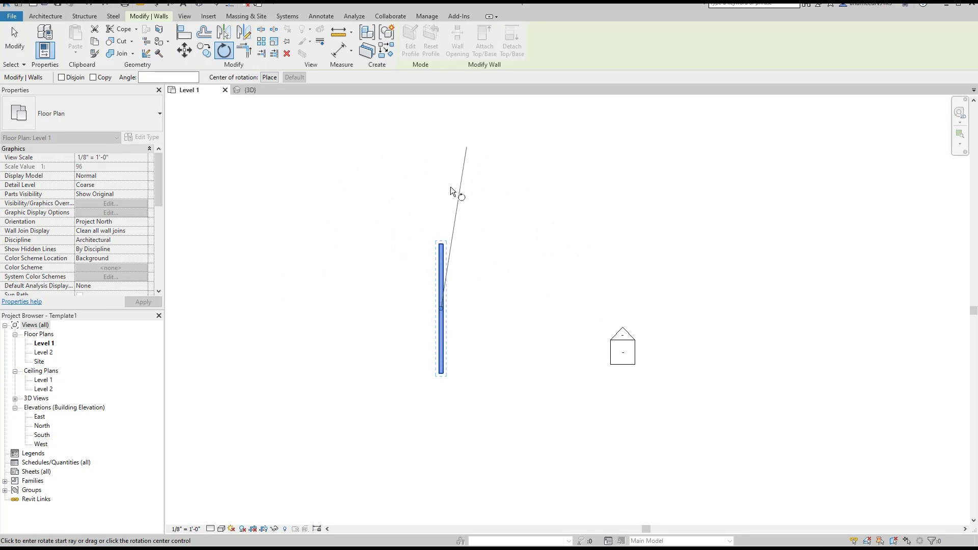
{"action": "left_click", "coordinate": [273, 78]}
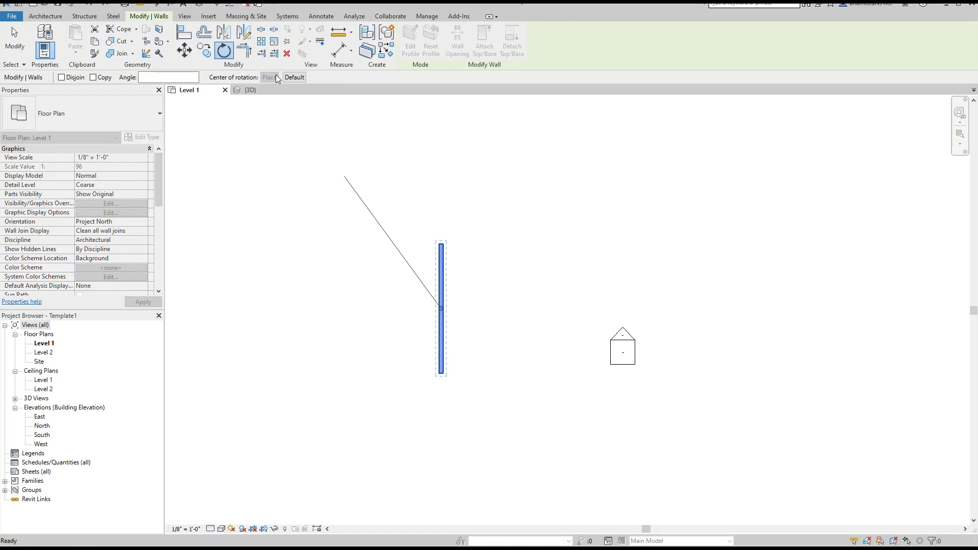
{"action": "scroll", "coordinate": [447, 316], "scroll_direction": "up", "scroll_amount": 2}
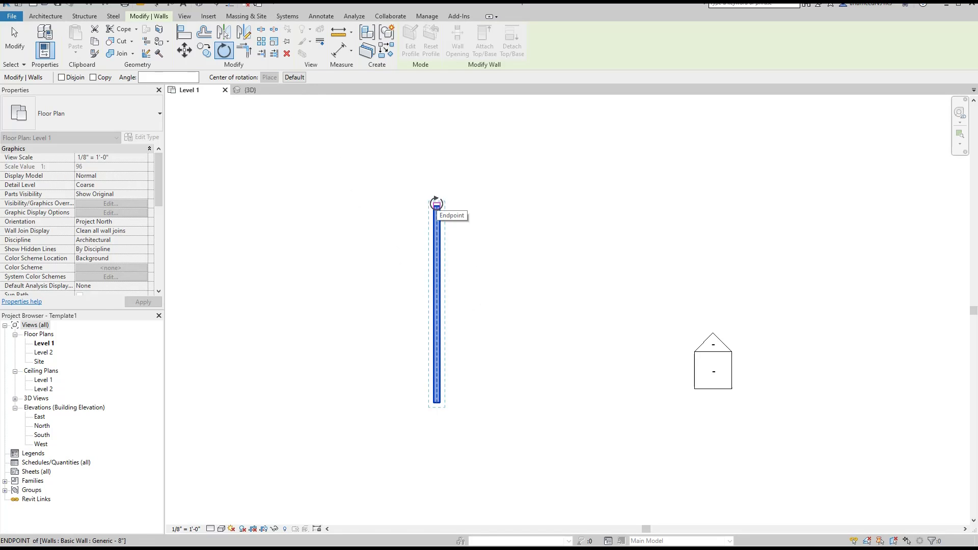
{"action": "scroll", "coordinate": [436, 203], "scroll_direction": "up", "scroll_amount": 2}
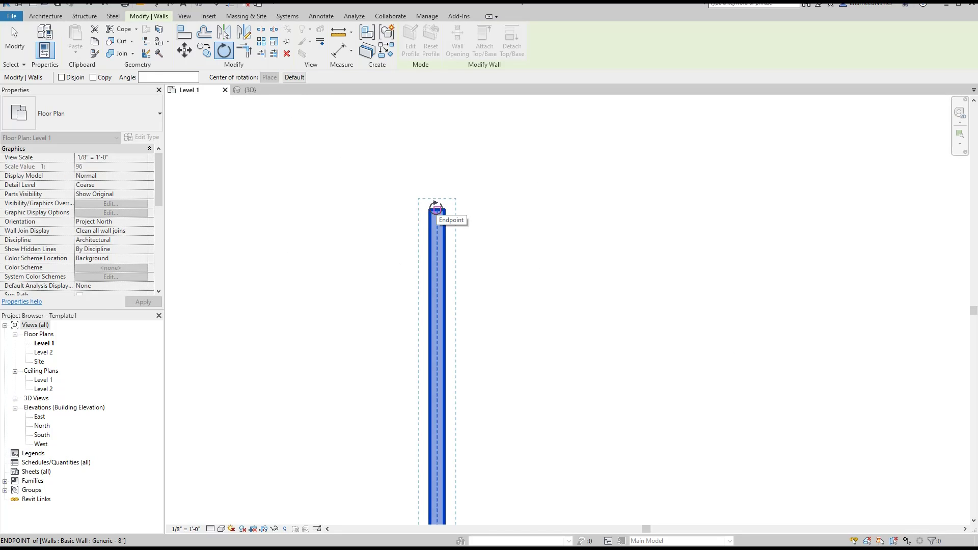
{"action": "left_click", "coordinate": [434, 208]}
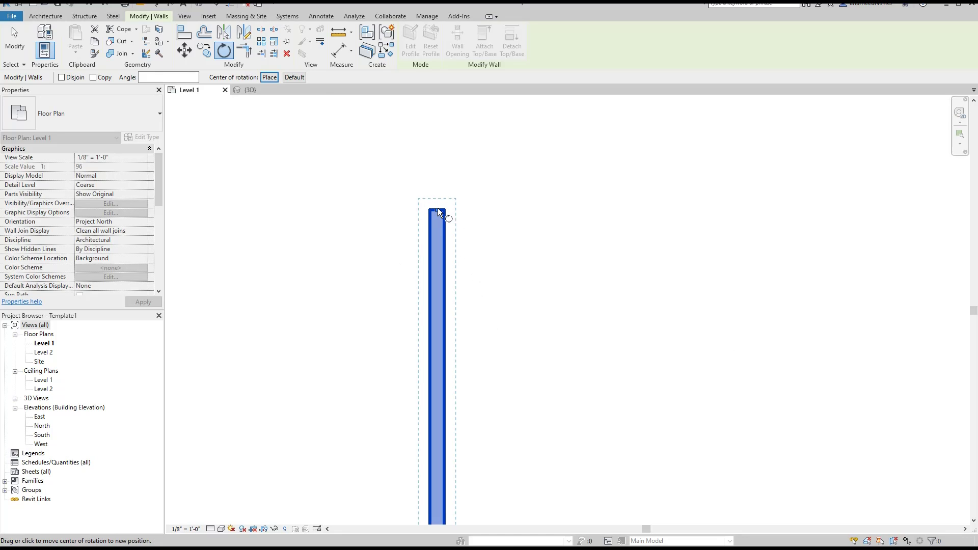
{"action": "scroll", "coordinate": [431, 236], "scroll_direction": "down", "scroll_amount": 2}
{"action": "scroll", "coordinate": [431, 235], "scroll_direction": "down", "scroll_amount": 3}
{"action": "middle_click_drag", "start_coordinate": [433, 214], "coordinate": [437, 284]}
{"action": "scroll", "coordinate": [428, 301], "scroll_direction": "up", "scroll_amount": 2}
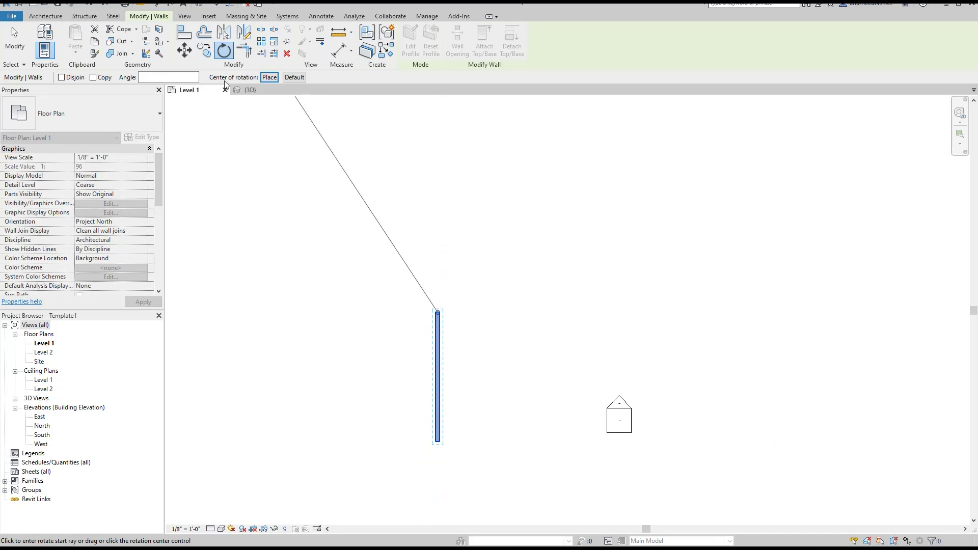
- Rotate a copy of the vertical wall 90° about its upper endpoint from a vertical start ray, and undo the copy
{"action": "left_click", "coordinate": [93, 77]}
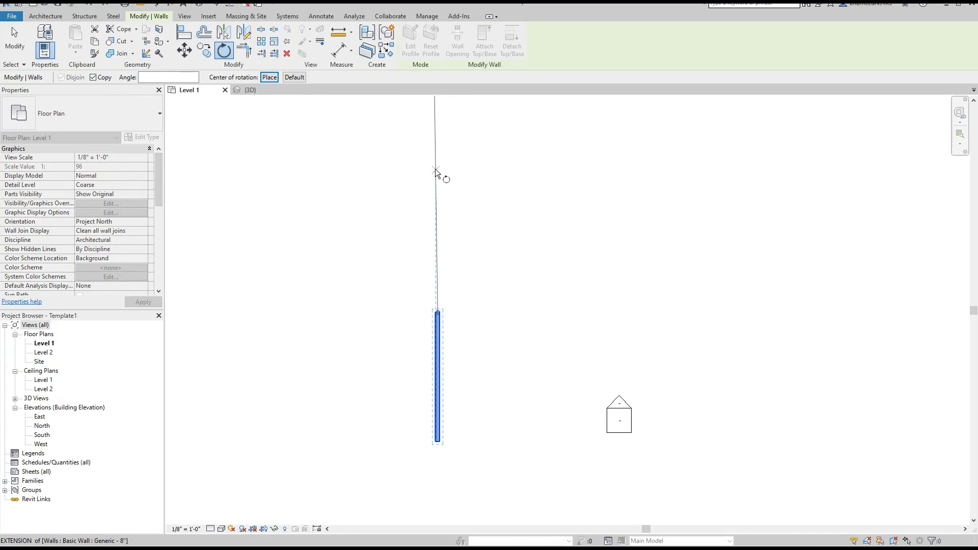
{"action": "left_click", "coordinate": [438, 155]}
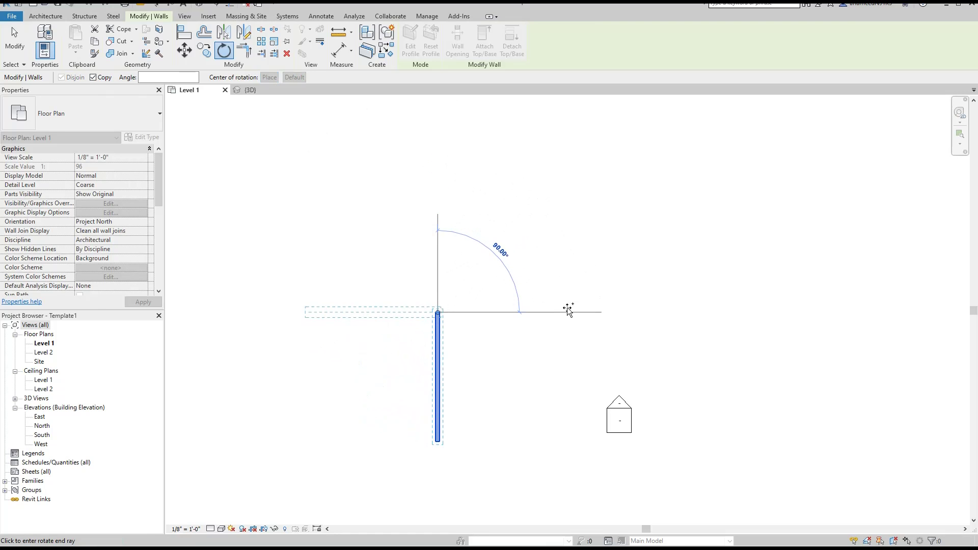
{"action": "type", "text": "90"}
{"action": "key", "text": "Return"}
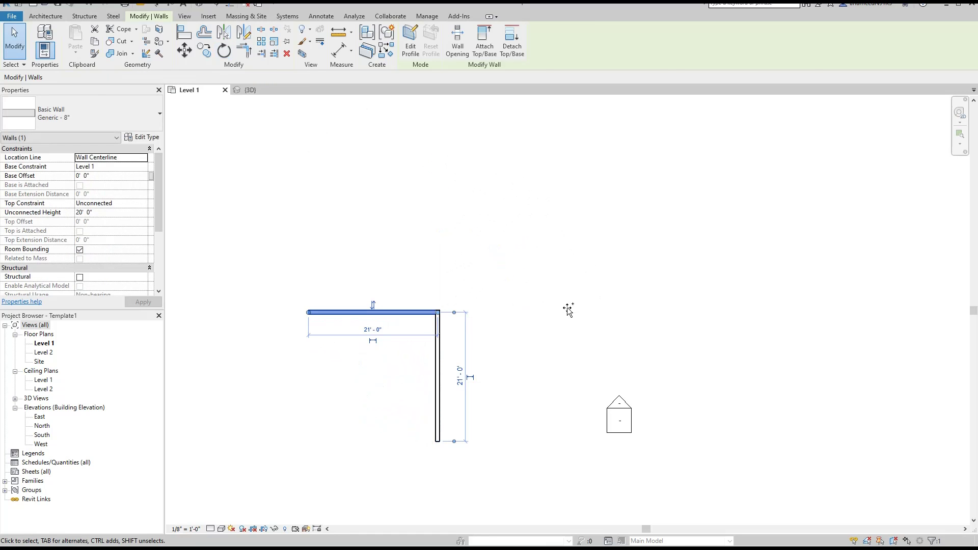
{"action": "left_click", "coordinate": [479, 344]}
{"action": "scroll", "coordinate": [436, 326], "scroll_direction": "up", "scroll_amount": 3}
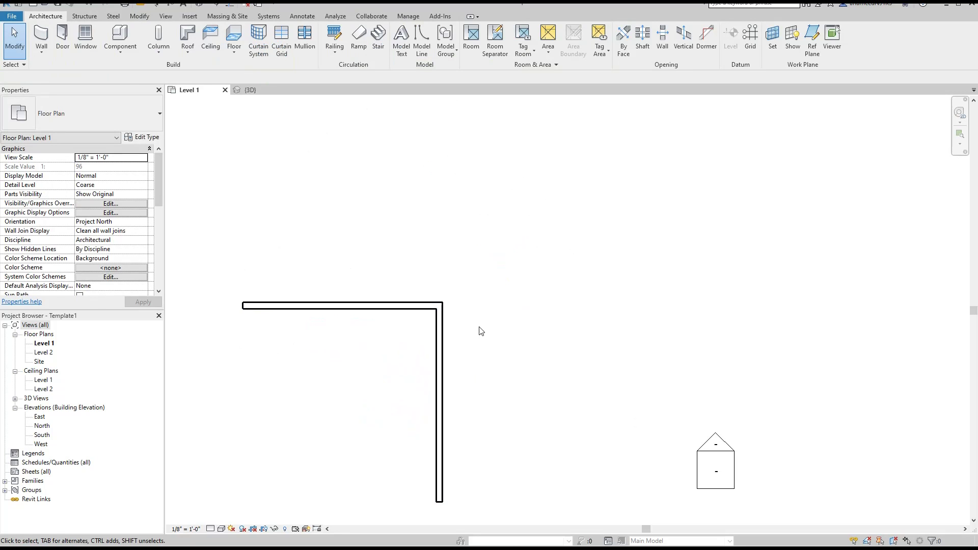
{"action": "scroll", "coordinate": [416, 312], "scroll_direction": "down", "scroll_amount": 2}
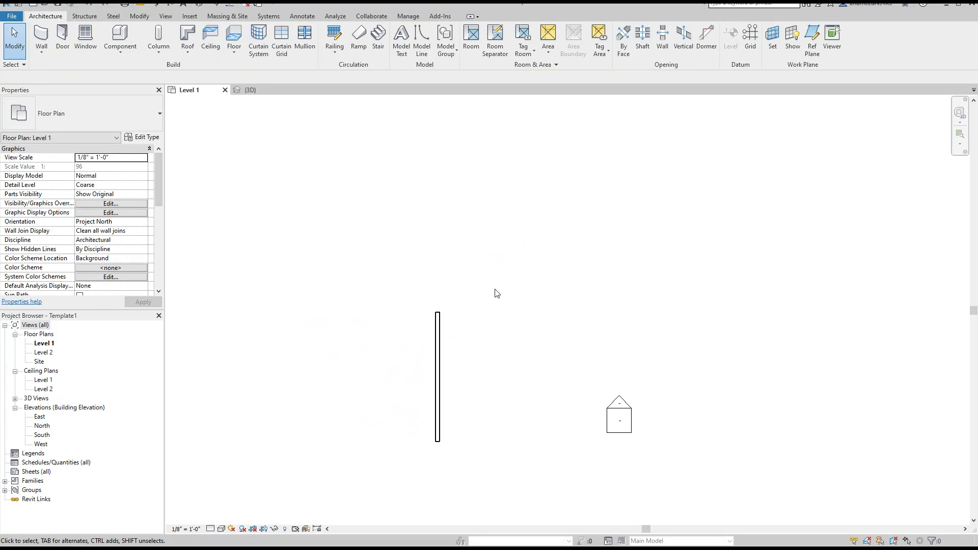
{"action": "left_click", "coordinate": [437, 326]}
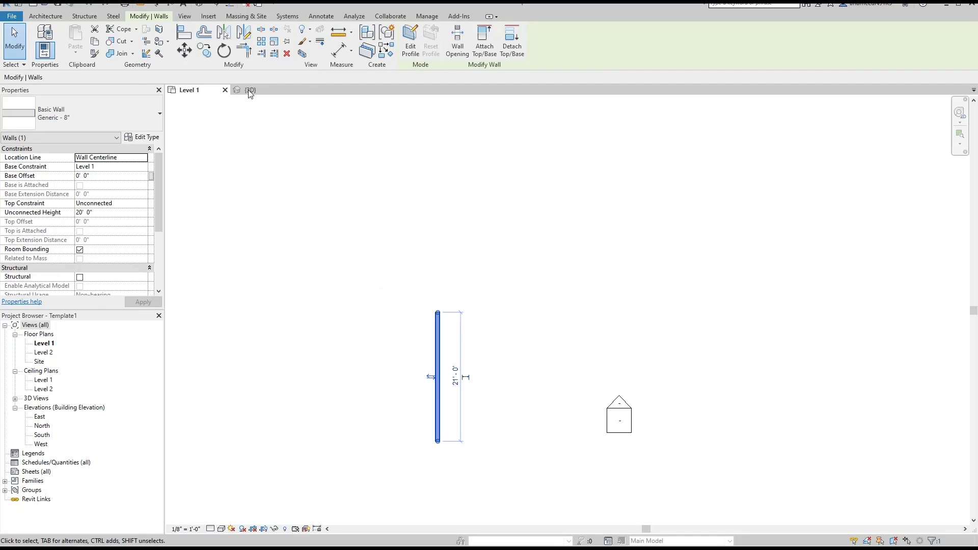
{"action": "left_click", "coordinate": [225, 53]}
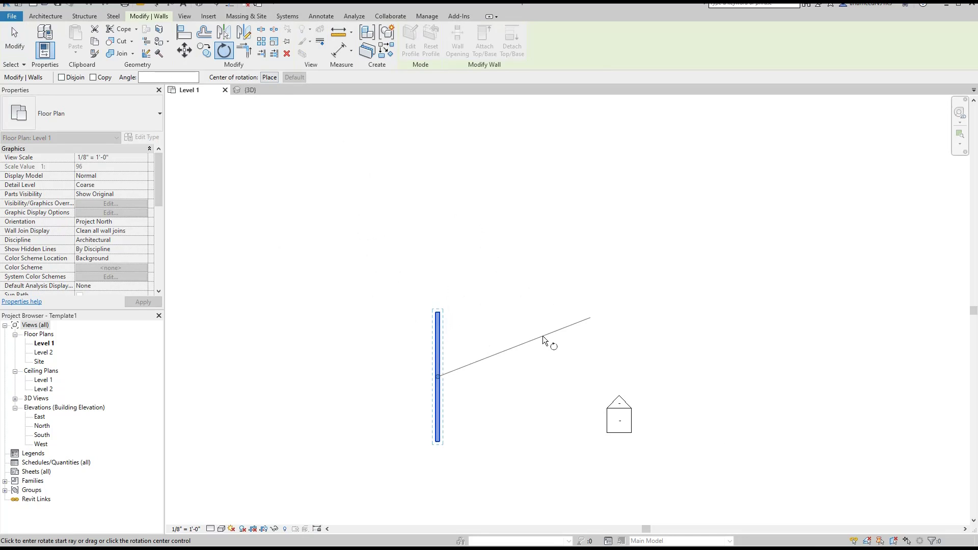
{"action": "key", "text": "Escape"}
{"action": "key", "text": "Escape"}
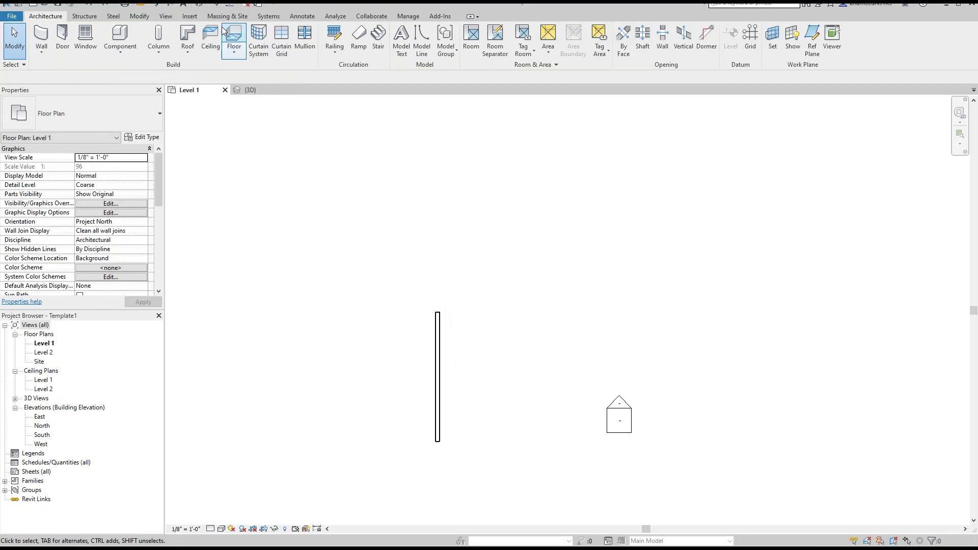
{"action": "left_click_drag", "start_coordinate": [473, 285], "coordinate": [381, 344]}
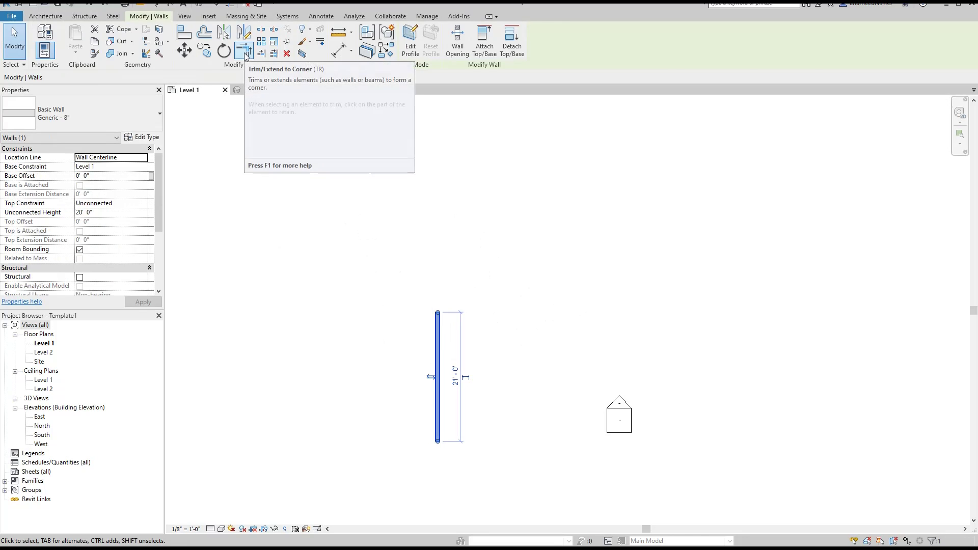
{"action": "left_click", "coordinate": [557, 281]}
- Draw a horizontal wall about 13' 6" long to the right of the vertical wall, without touching it
{"action": "mouse_move", "coordinate": [515, 345]}
{"action": "middle_mouse_down"}
{"action": "mouse_move", "coordinate": [397, 295]}
{"action": "mouse_move", "coordinate": [471, 282]}
{"action": "middle_mouse_up"}
{"action": "key", "text": "w"}
{"action": "key", "text": "a"}
{"action": "scroll", "coordinate": [376, 293], "scroll_direction": "up", "scroll_amount": 2}
{"action": "left_click", "coordinate": [448, 246]}
{"action": "left_click", "coordinate": [576, 247]}
{"action": "key", "text": "Escape"}
{"action": "key", "text": "Escape"}
- Draw two more separate horizontal walls: a longer one about 6' below the first, and one near the vertical wall's lower end
{"action": "key", "text": "w"}
{"action": "key", "text": "a"}
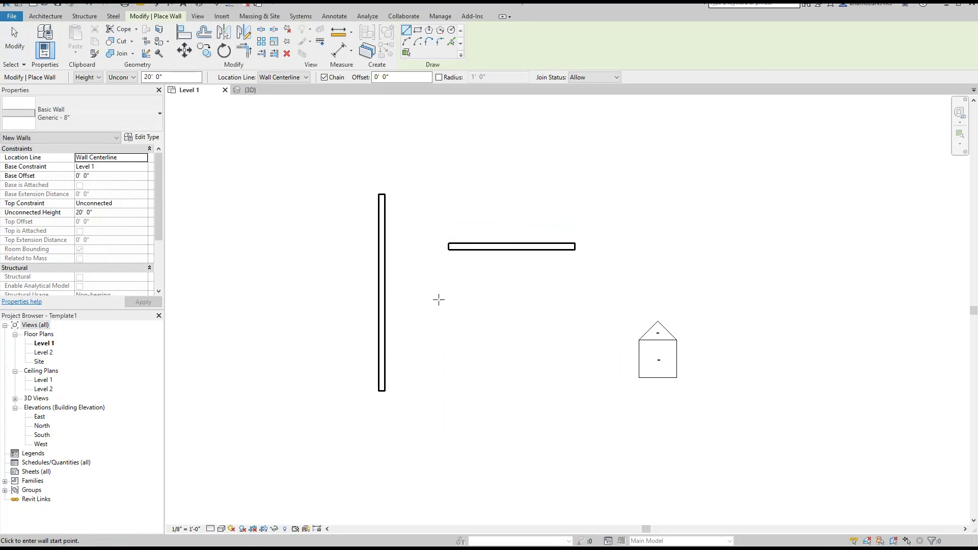
{"action": "left_click", "coordinate": [448, 302]}
{"action": "left_click", "coordinate": [674, 302]}
{"action": "key", "text": "Escape"}
{"action": "left_click", "coordinate": [414, 391]}
{"action": "left_click", "coordinate": [597, 391]}
{"action": "key", "text": "Escape"}
{"action": "middle_click_drag", "start_coordinate": [534, 192], "coordinate": [520, 275]}
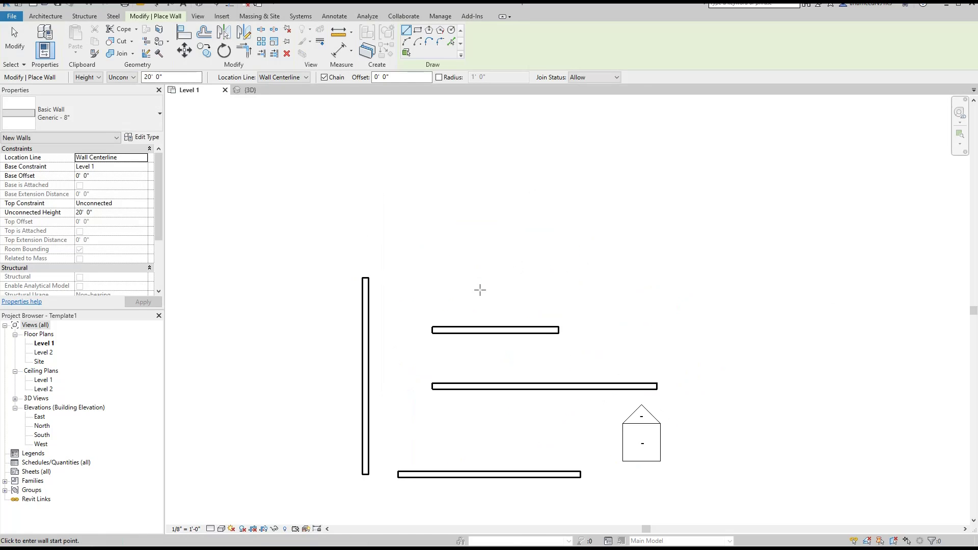
{"action": "left_click", "coordinate": [480, 290]}
{"action": "left_click", "coordinate": [667, 296]}
{"action": "key", "text": "Escape"}
{"action": "key", "text": "ctrl+z"}
- Draw a horizontal wall above the others, level with the vertical wall's upper end and separated from it
{"action": "left_click", "coordinate": [469, 278]}
{"action": "left_click", "coordinate": [642, 277]}
{"action": "key", "text": "Escape"}
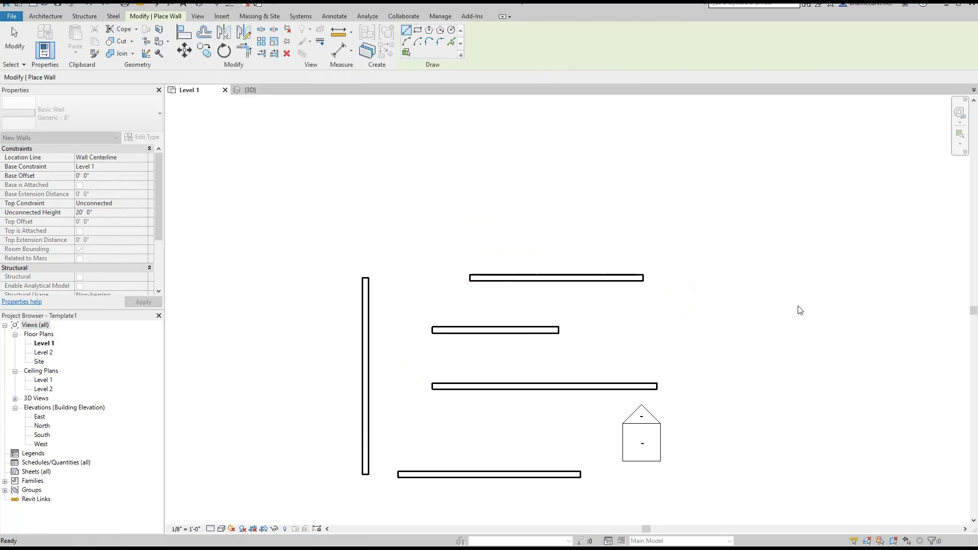
{"action": "key", "text": "Escape"}
{"action": "middle_click_drag", "start_coordinate": [618, 321], "coordinate": [637, 298]}
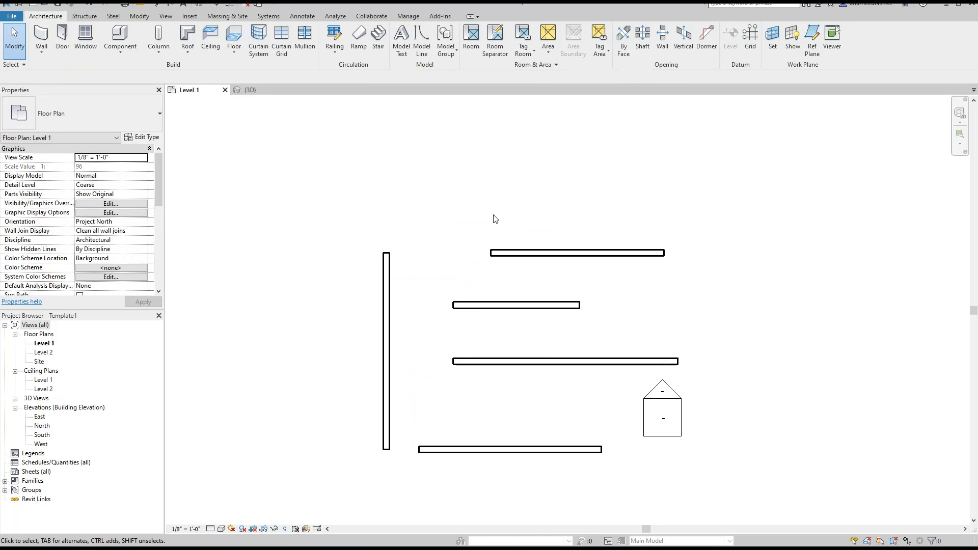
- Join the uppermost horizontal wall to the vertical wall's upper end with Trim/Extend to Corner, and undo the join
{"action": "left_click_drag", "start_coordinate": [416, 228], "coordinate": [329, 280]}
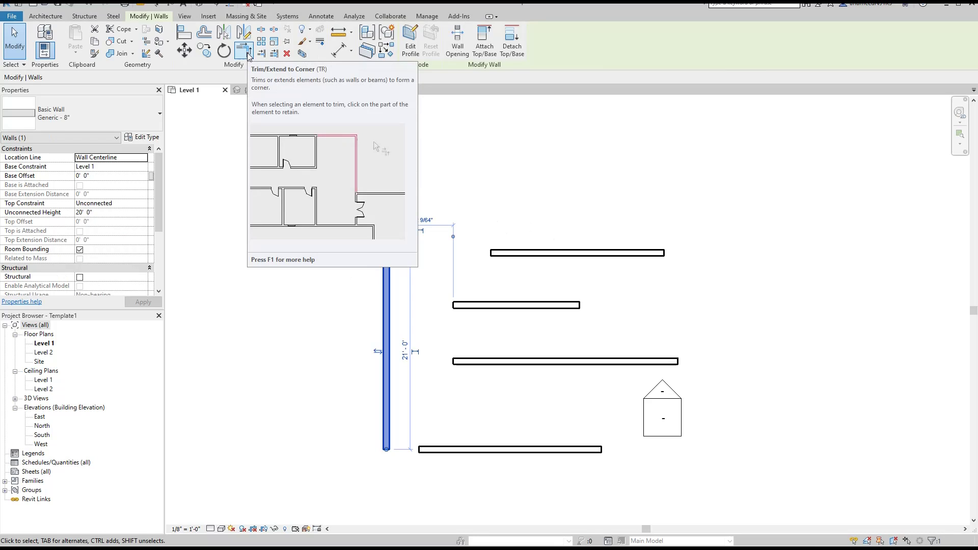
{"action": "key", "text": "Escape"}
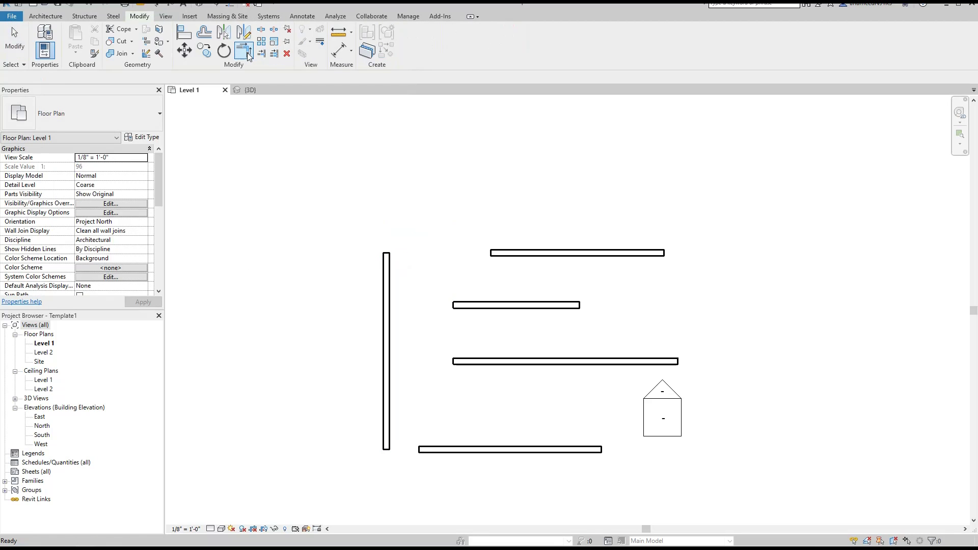
{"action": "left_click", "coordinate": [244, 51]}
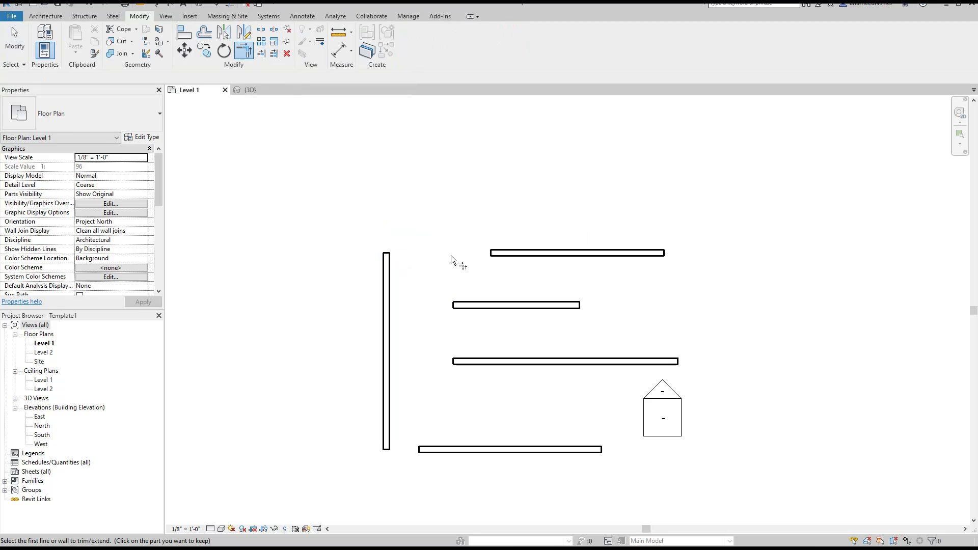
{"action": "left_click", "coordinate": [497, 256]}
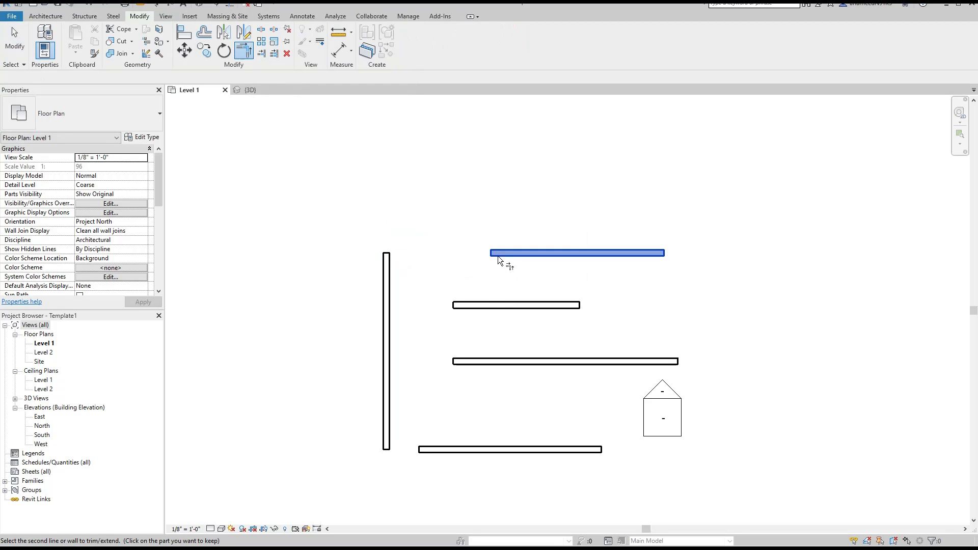
{"action": "left_click", "coordinate": [388, 258]}
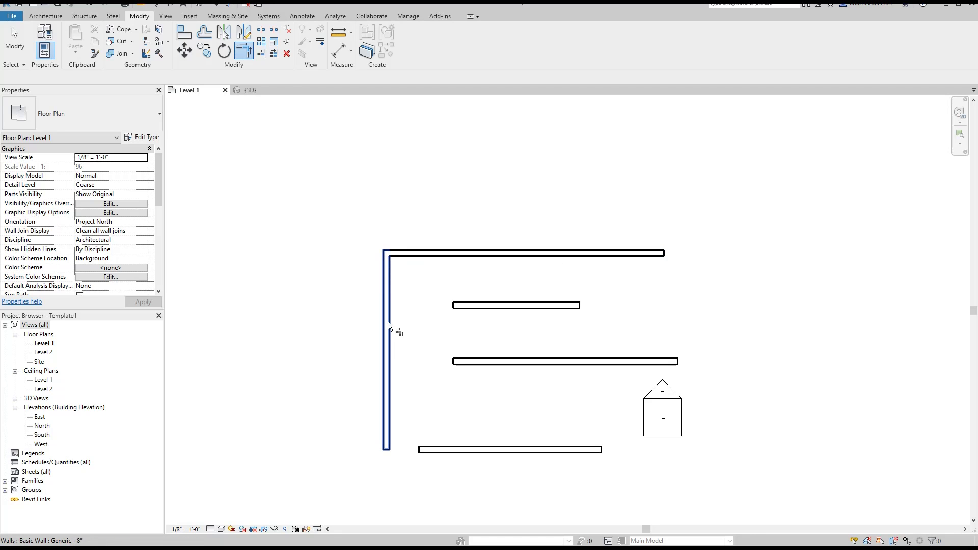
{"action": "key", "text": "ctrl+z"}
- Trim the second horizontal wall and the vertical wall to a corner, keeping the vertical wall's lower part, and undo the trim
{"action": "middle_click_drag", "start_coordinate": [436, 328], "coordinate": [490, 284]}
{"action": "left_click", "coordinate": [509, 259]}
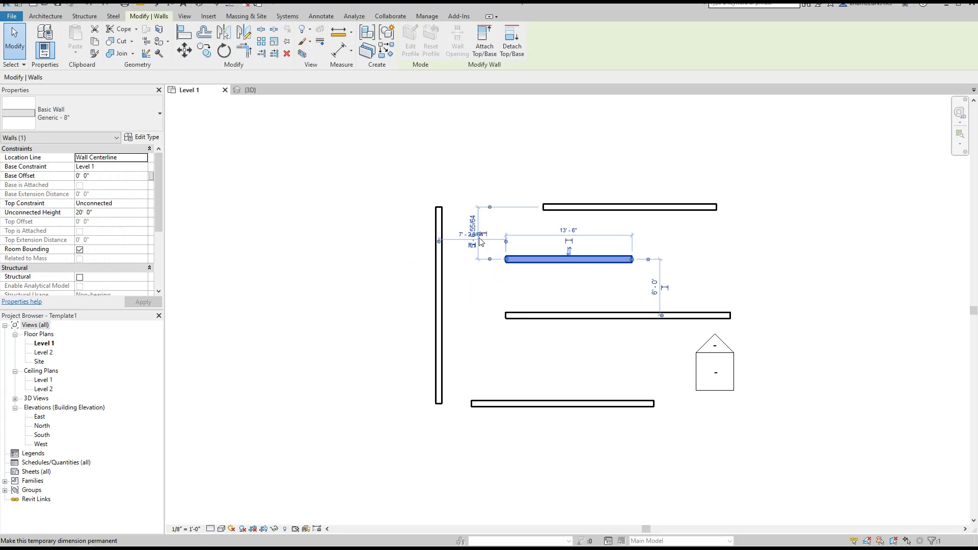
{"action": "left_click", "coordinate": [252, 54]}
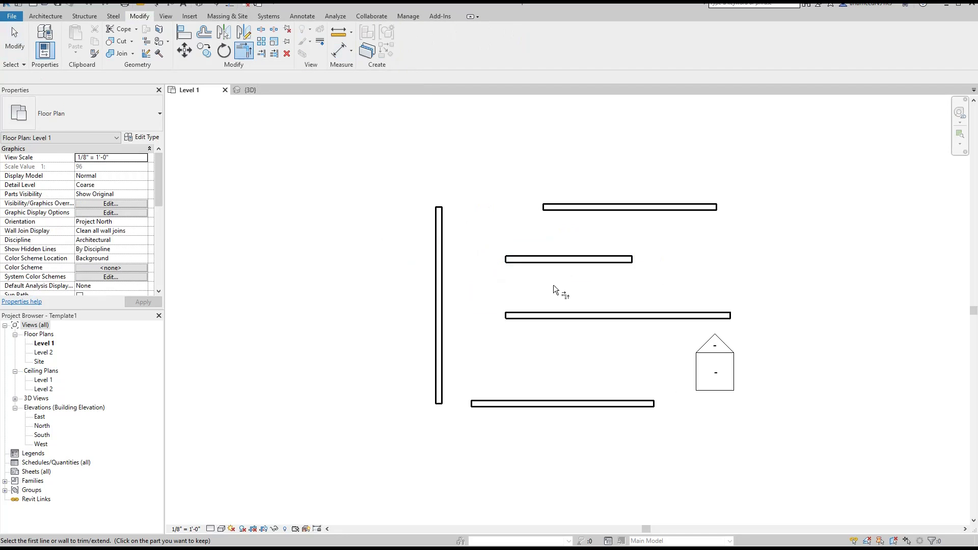
{"action": "left_click", "coordinate": [512, 265]}
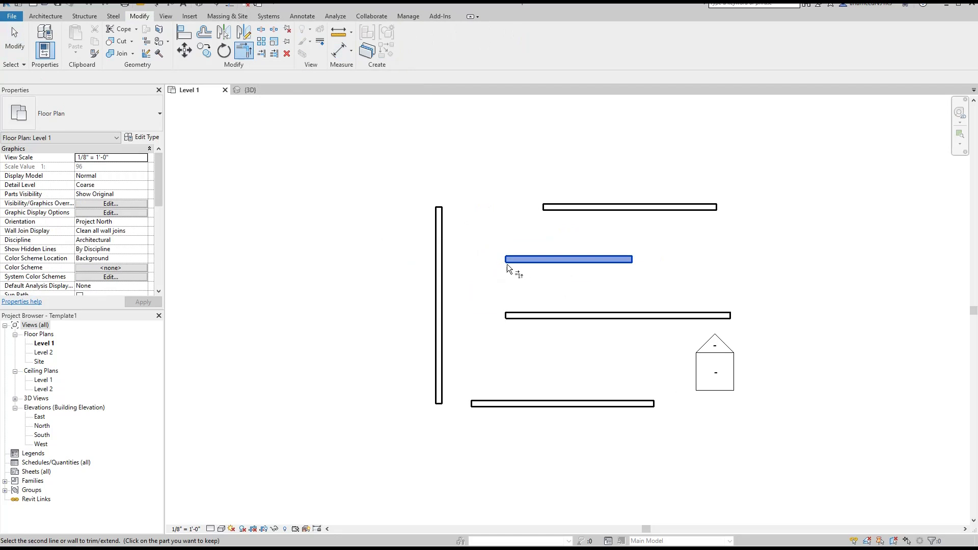
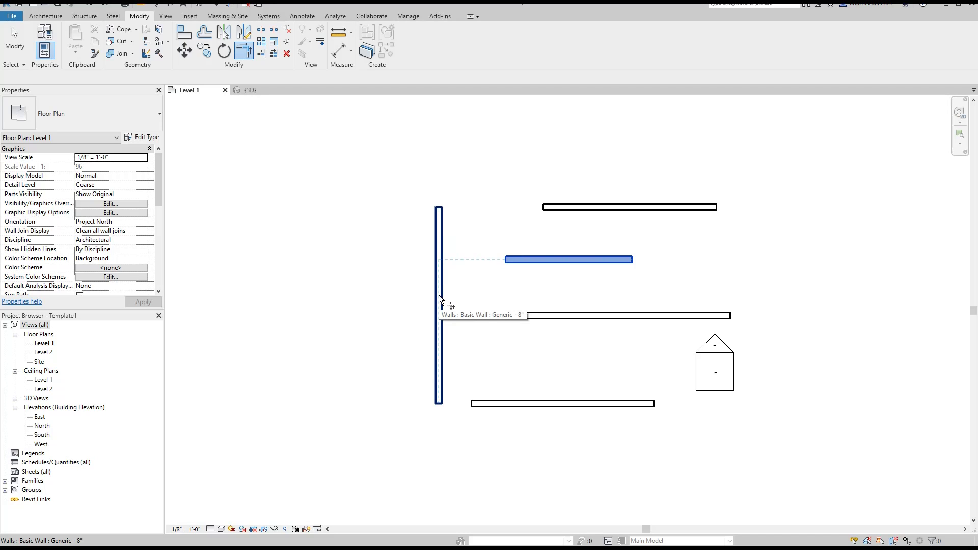
{"action": "left_click", "coordinate": [438, 295]}
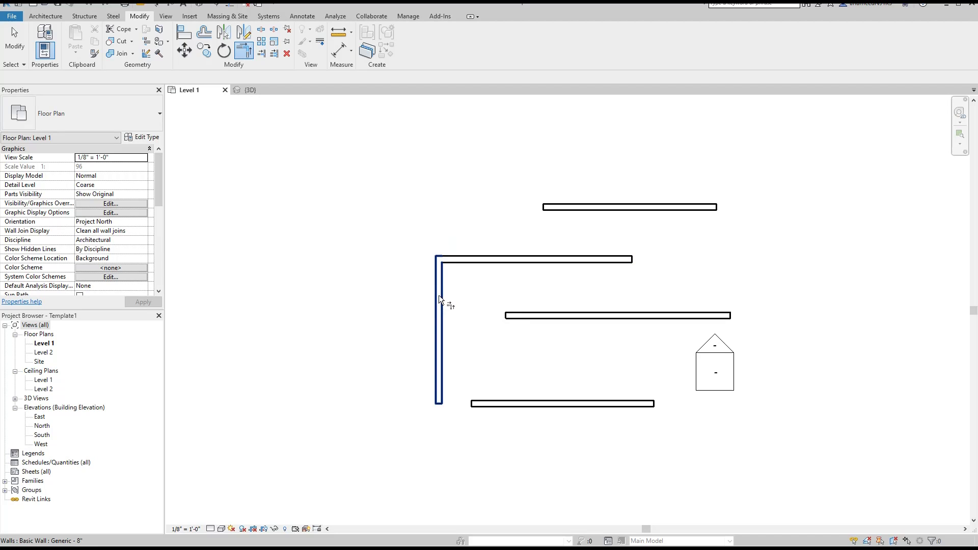
{"action": "key", "text": "ctrl+z"}
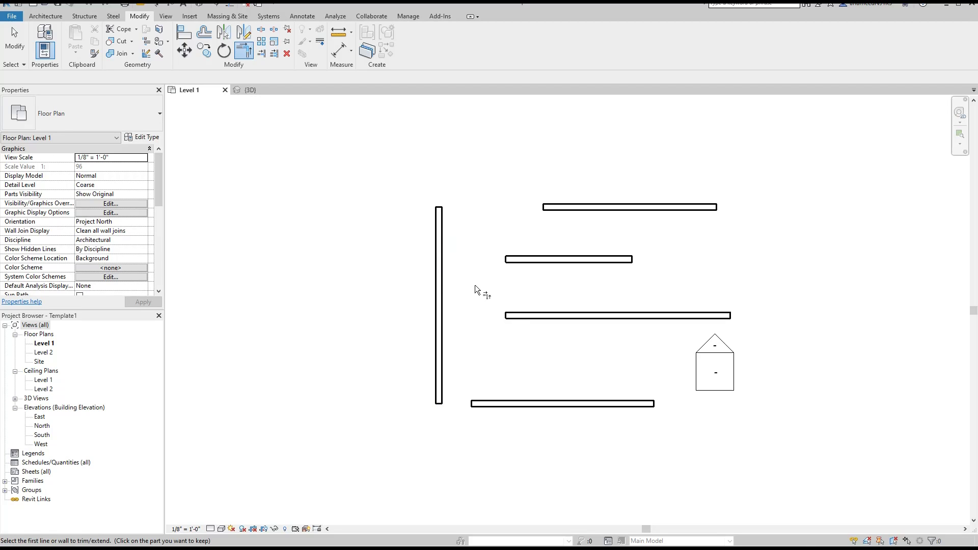
- Trim the second horizontal wall and the vertical wall to a corner, keeping the vertical wall's upper part, and undo the trim
{"action": "left_click", "coordinate": [517, 259]}
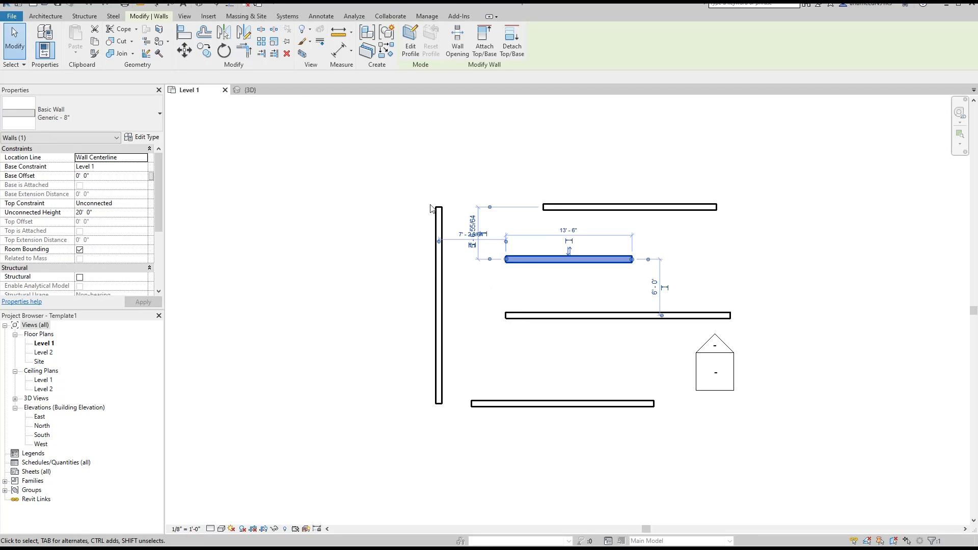
{"action": "key", "text": "Escape"}
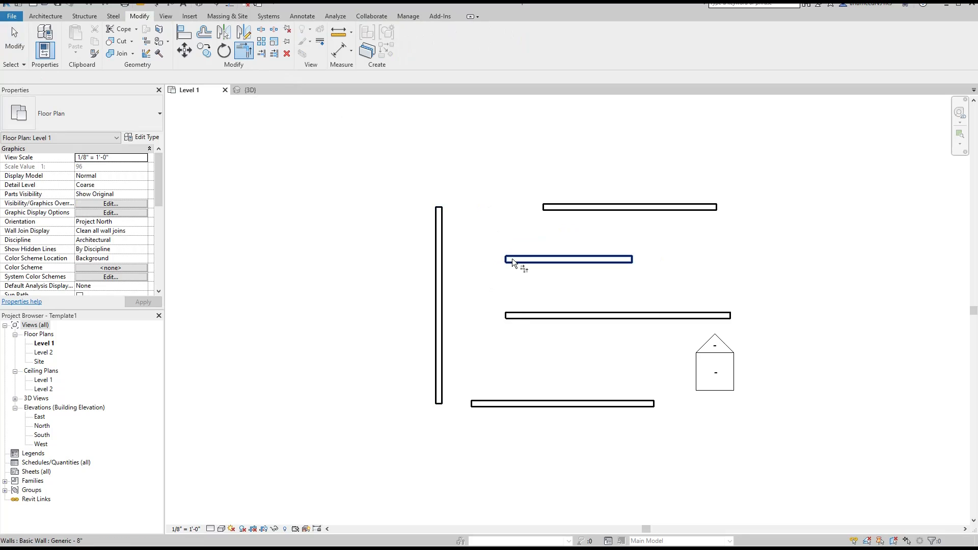
{"action": "left_click", "coordinate": [512, 259]}
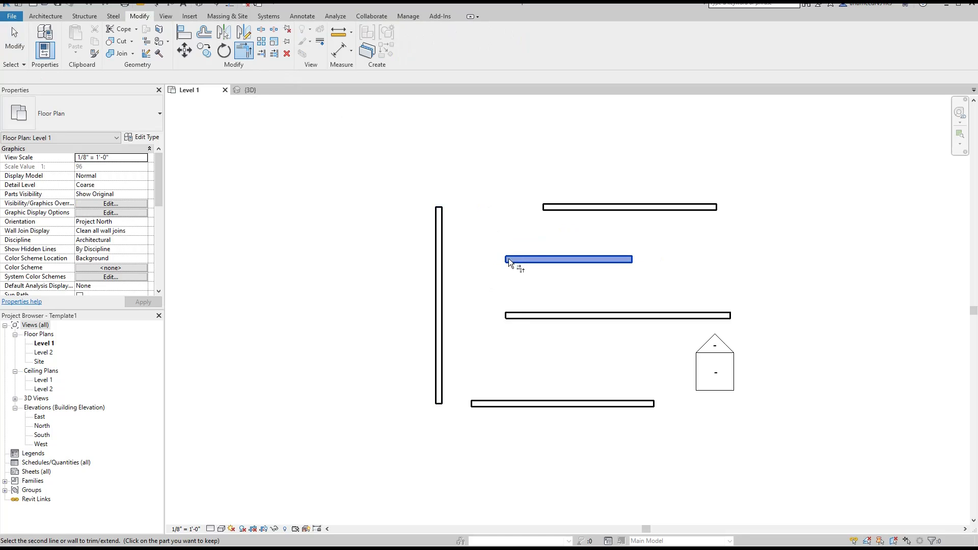
{"action": "left_click", "coordinate": [443, 232]}
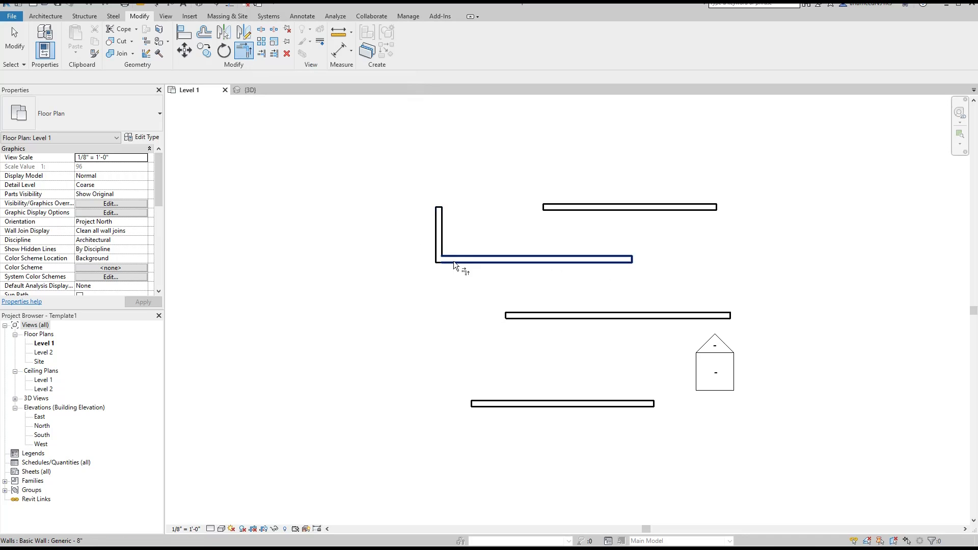
{"action": "key", "text": "ctrl+z"}
{"action": "key", "text": "ctrl+z"}
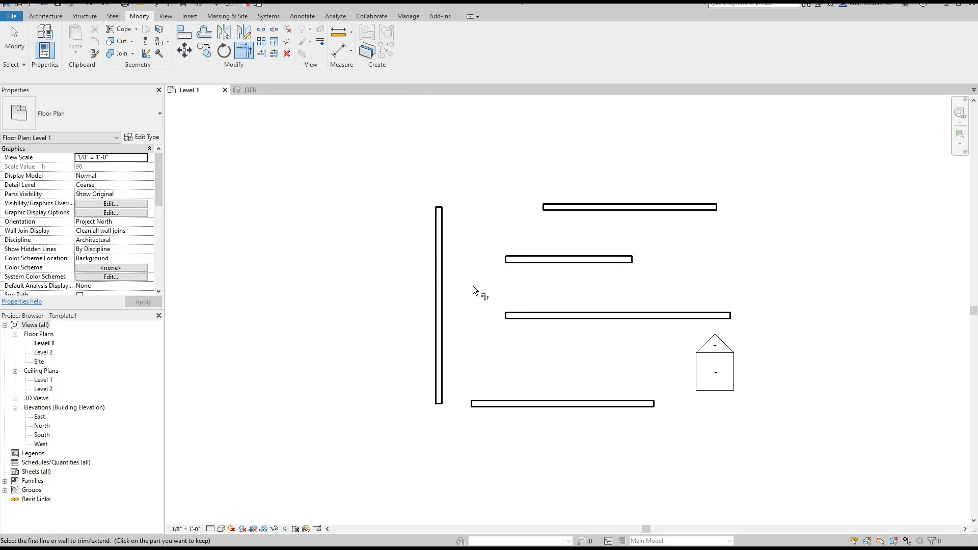
- Trim the third horizontal wall and the vertical wall to a corner, keeping the vertical wall's lower part, and undo the trim
{"action": "key", "text": "Escape"}
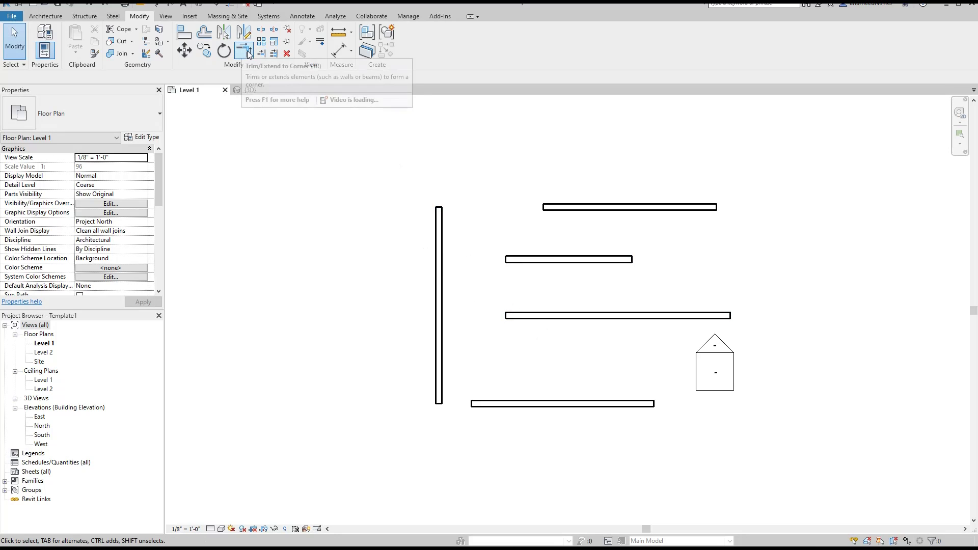
{"action": "left_click_drag", "start_coordinate": [566, 342], "coordinate": [483, 280]}
{"action": "key", "text": "t"}
{"action": "key", "text": "r"}
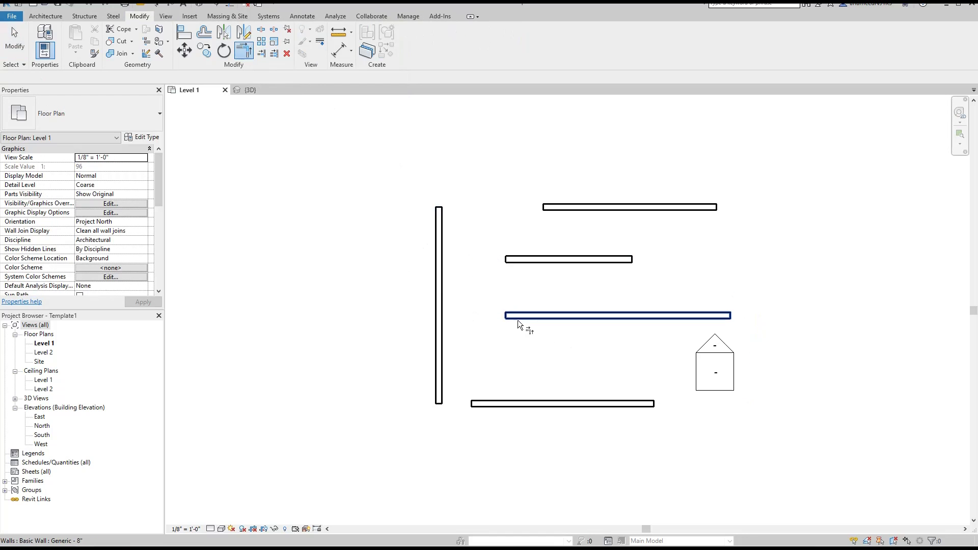
{"action": "left_click", "coordinate": [518, 319]}
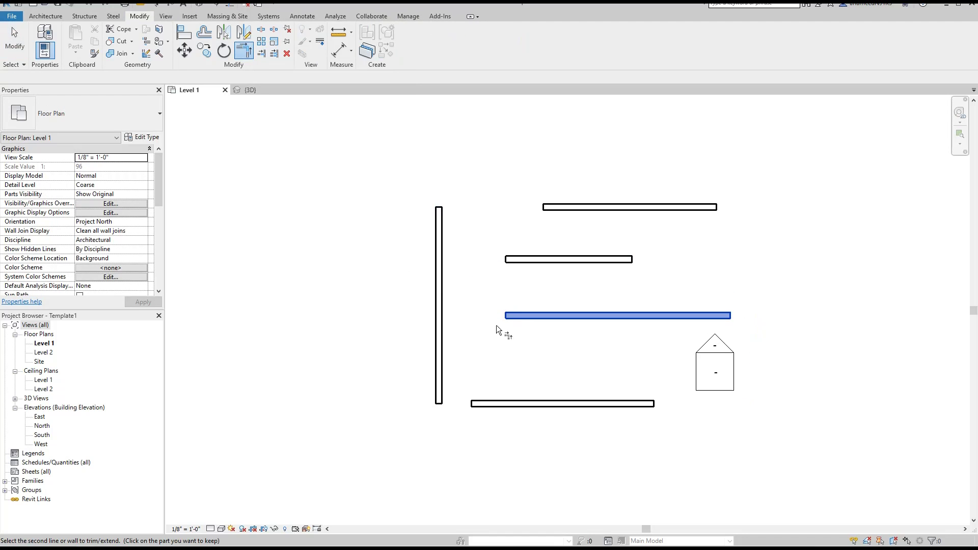
{"action": "left_click", "coordinate": [439, 332]}
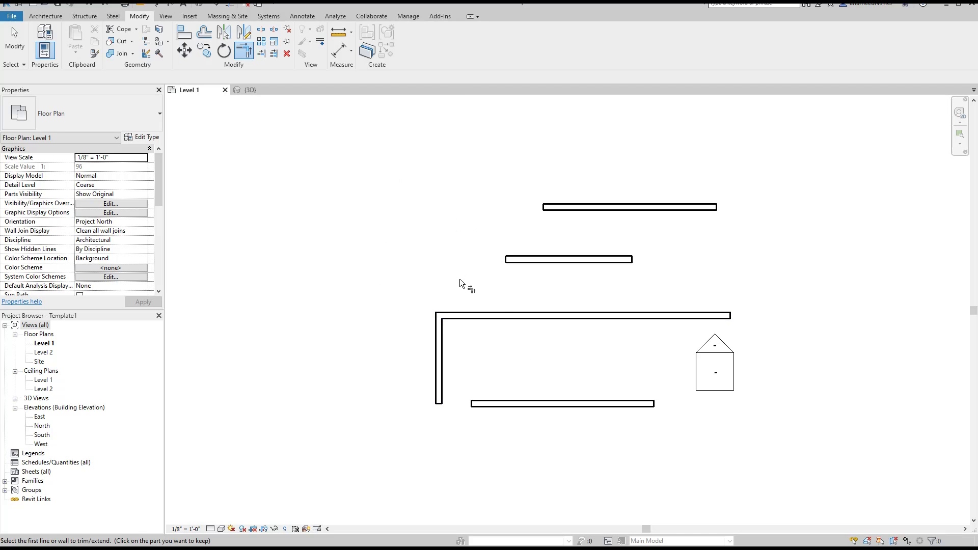
{"action": "key", "text": "ctrl+z"}
{"action": "key", "text": "Escape"}
- Join the lowest horizontal wall to the vertical wall's lower end with Trim/Extend to Corner, and undo the join
{"action": "left_click_drag", "start_coordinate": [542, 376], "coordinate": [495, 439]}
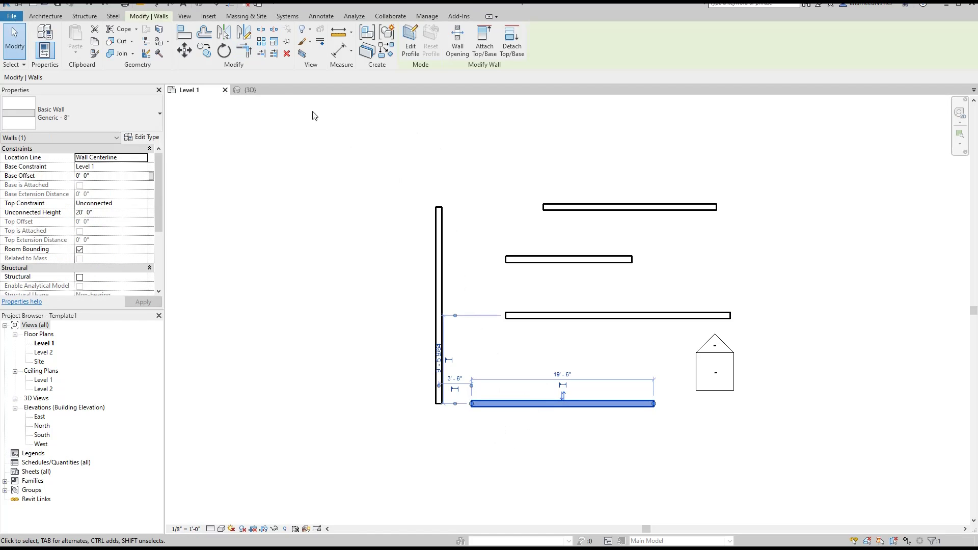
{"action": "left_click", "coordinate": [244, 51]}
{"action": "left_click", "coordinate": [478, 404]}
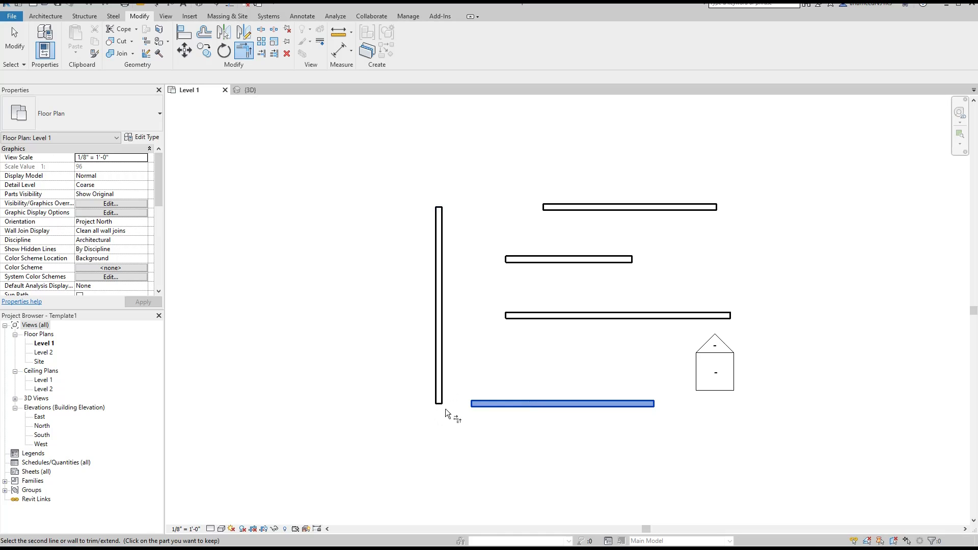
{"action": "left_click", "coordinate": [442, 354]}
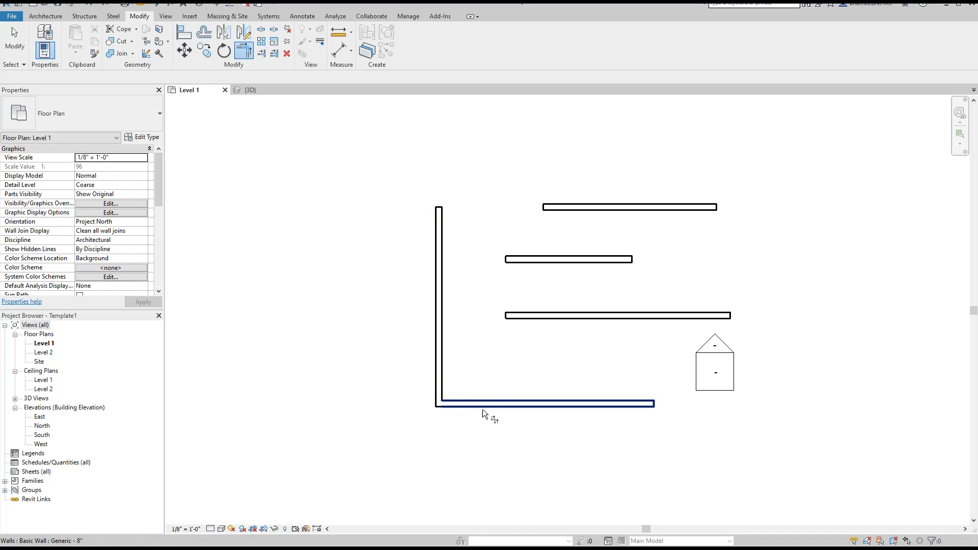
{"action": "key", "text": "ctrl+z"}
- Extend the uppermost horizontal wall to the near face of the vertical wall with Trim/Extend Single Element
{"action": "mouse_move", "coordinate": [580, 340]}
{"action": "middle_mouse_down"}
{"action": "mouse_move", "coordinate": [550, 382]}
{"action": "mouse_move", "coordinate": [565, 314]}
{"action": "middle_mouse_up"}
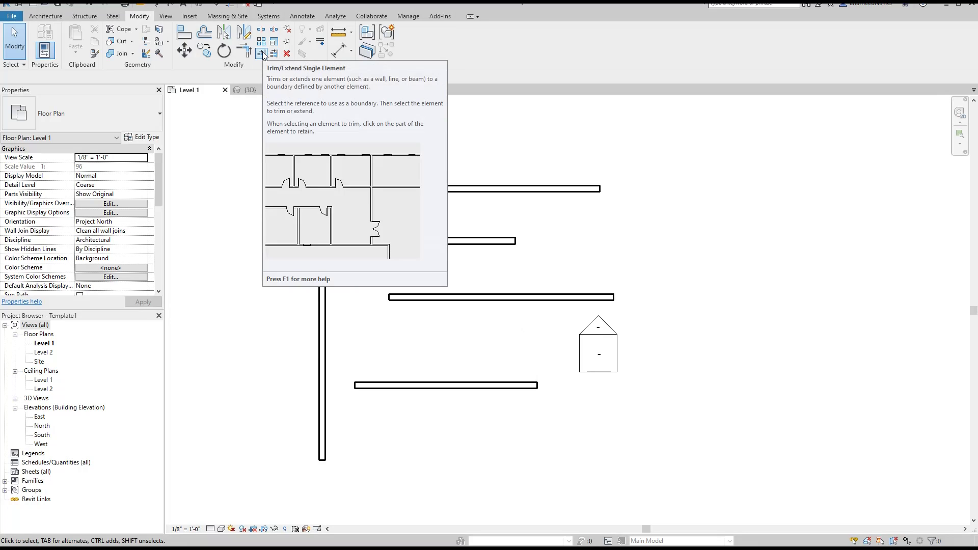
{"action": "middle_click_drag", "start_coordinate": [469, 185], "coordinate": [502, 209]}
{"action": "left_click_drag", "start_coordinate": [518, 197], "coordinate": [436, 248]}
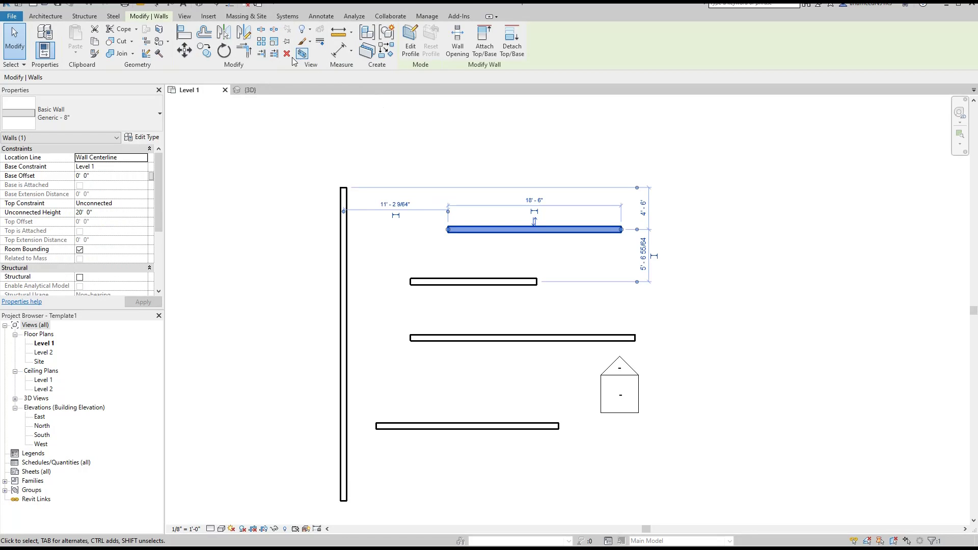
{"action": "left_click", "coordinate": [261, 54]}
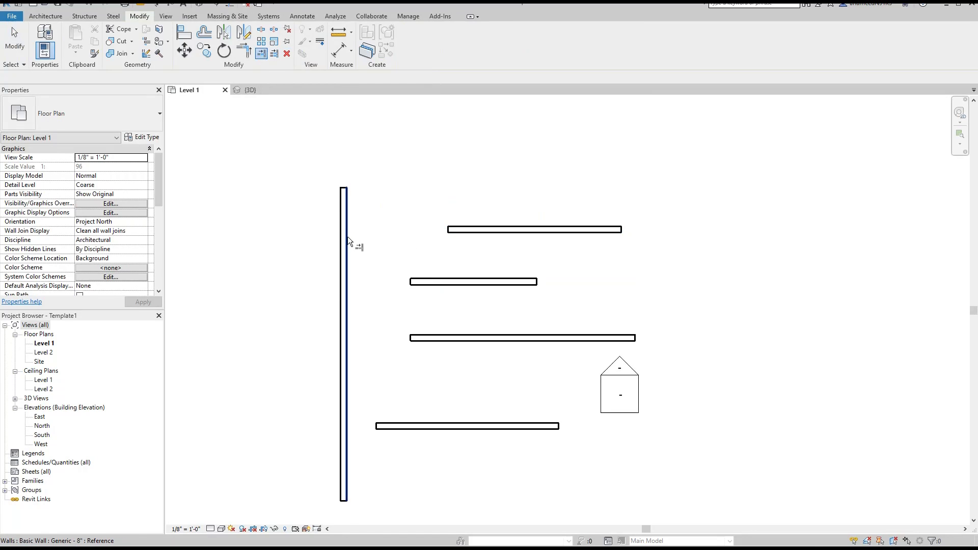
{"action": "scroll", "coordinate": [348, 236], "scroll_direction": "up", "scroll_amount": 1}
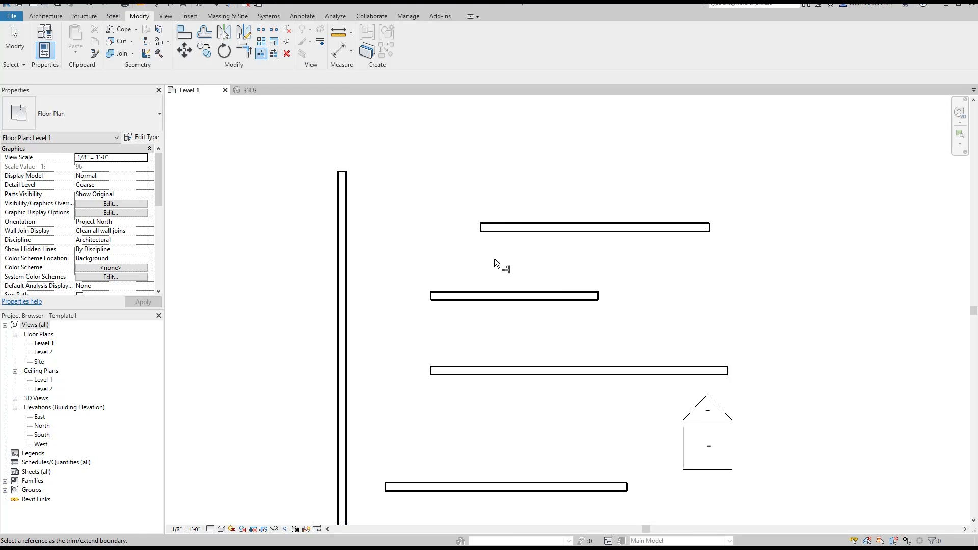
{"action": "left_click", "coordinate": [346, 249]}
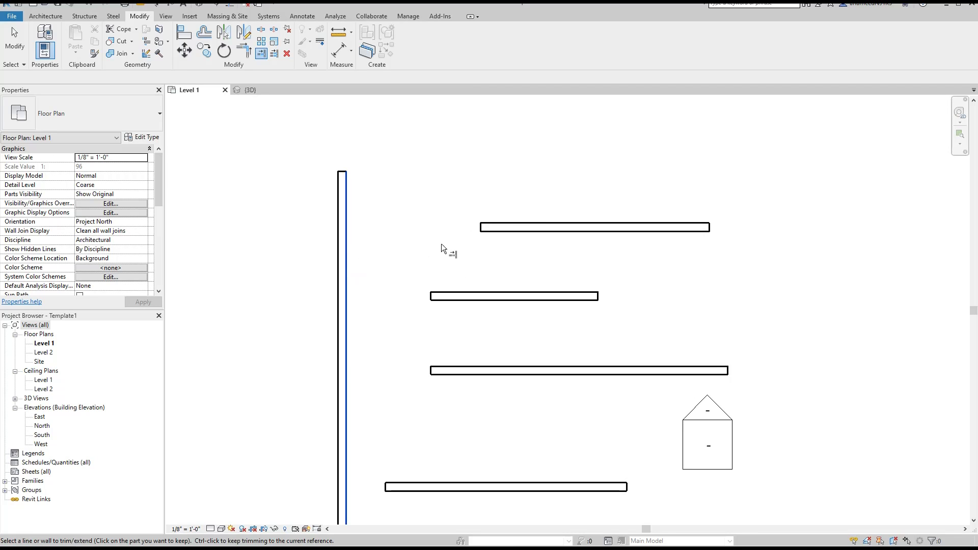
{"action": "left_click", "coordinate": [500, 232]}
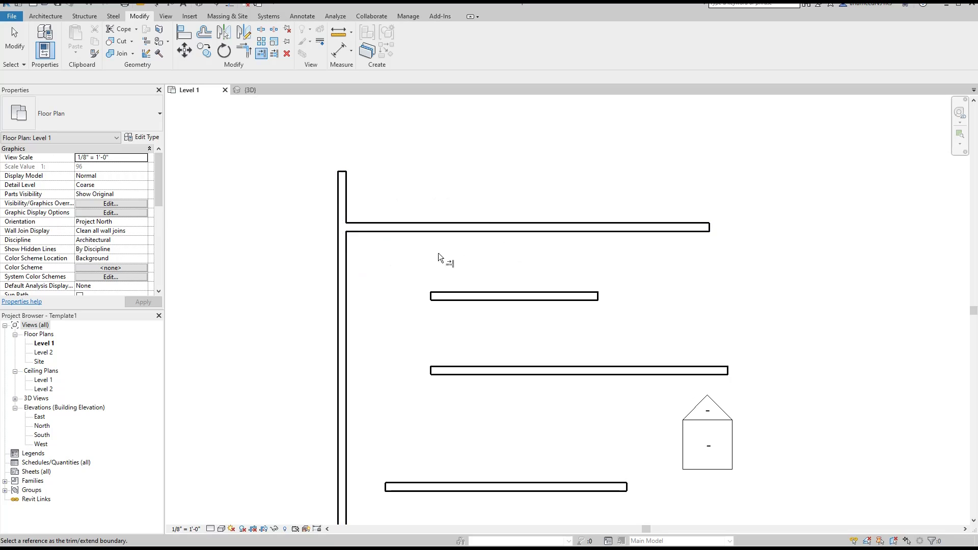
{"action": "middle_click_drag", "start_coordinate": [480, 253], "coordinate": [497, 194]}
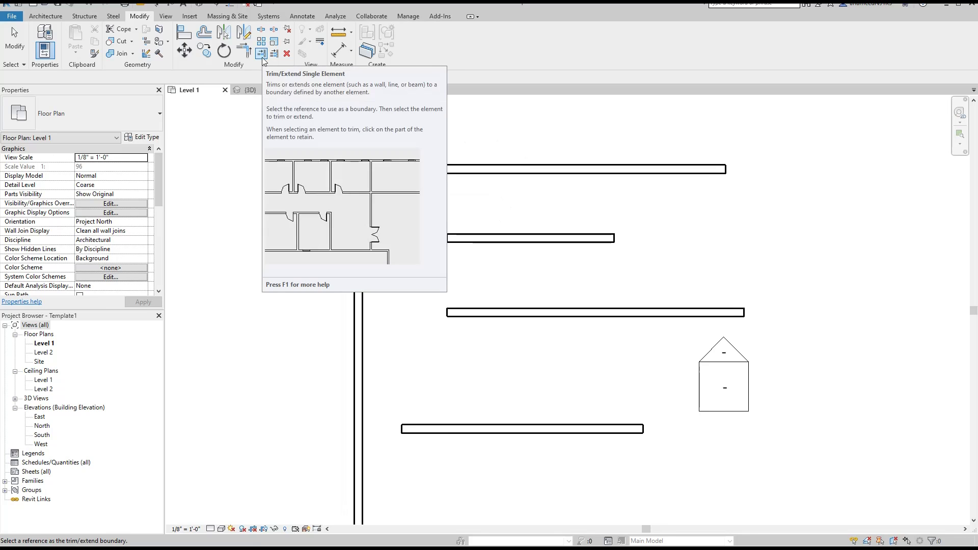
{"action": "middle_click_drag", "start_coordinate": [404, 176], "coordinate": [398, 215]}
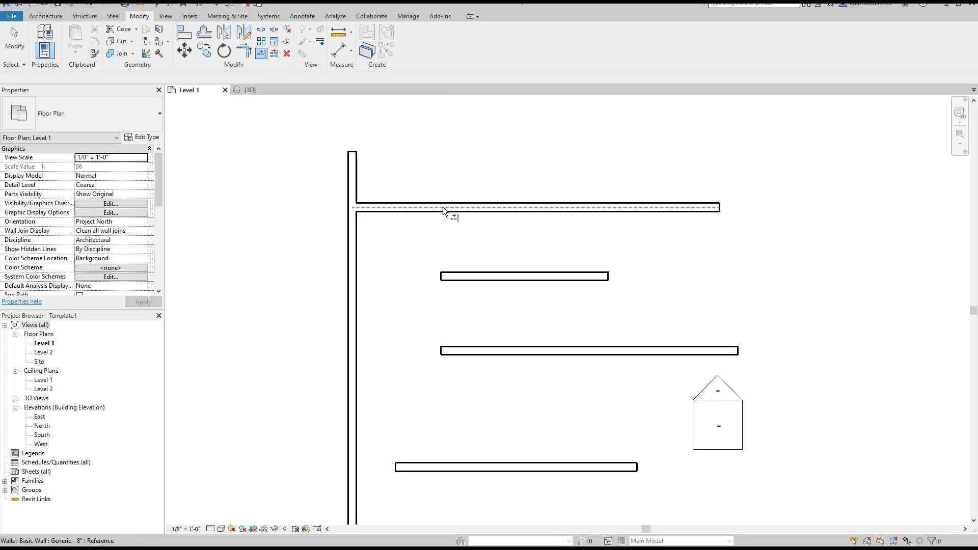
- Dismiss the save reminder and try to trim the vertical wall using the second horizontal wall as the boundary
{"action": "key", "text": "Escape"}
{"action": "left_click_drag", "start_coordinate": [581, 257], "coordinate": [439, 310]}
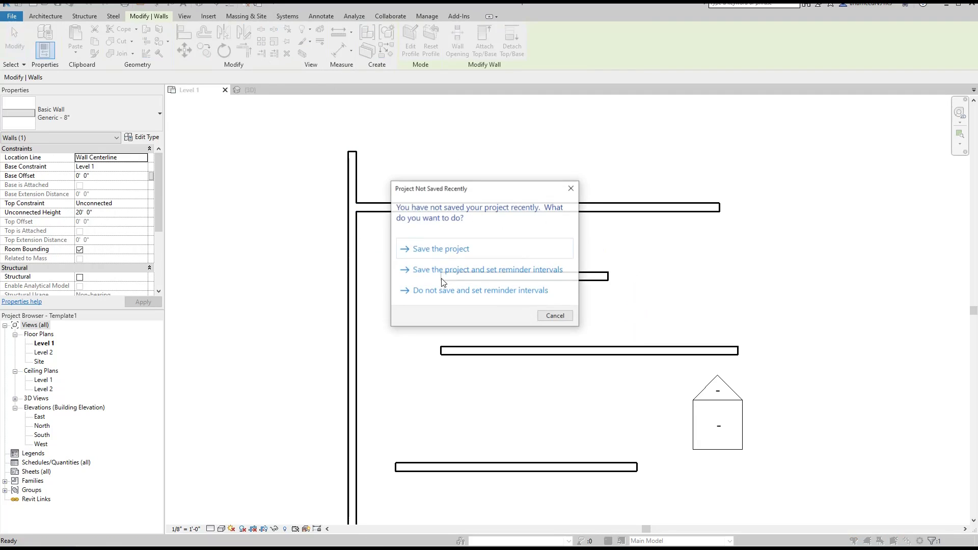
{"action": "left_click", "coordinate": [572, 189]}
{"action": "left_click", "coordinate": [467, 280]}
{"action": "left_click", "coordinate": [357, 299]}
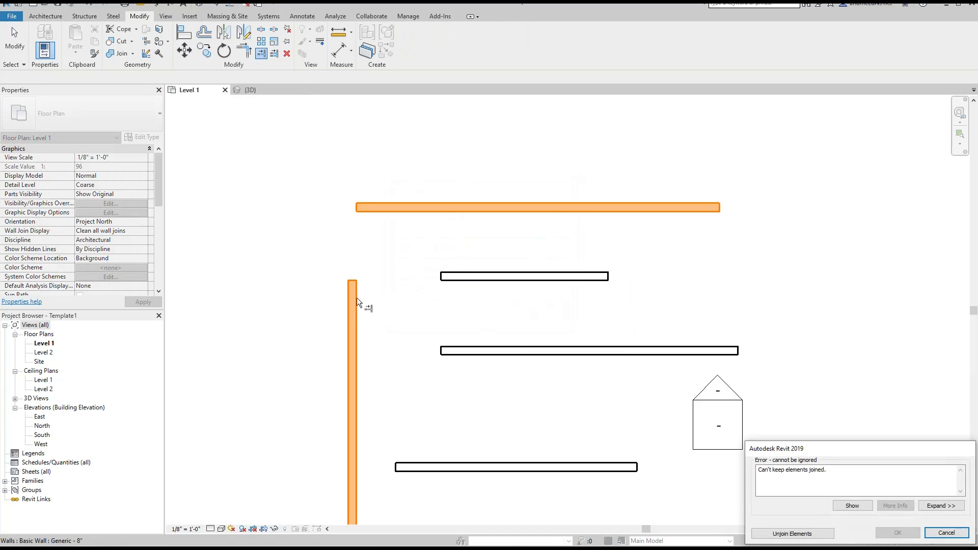
{"action": "left_click", "coordinate": [947, 533]}
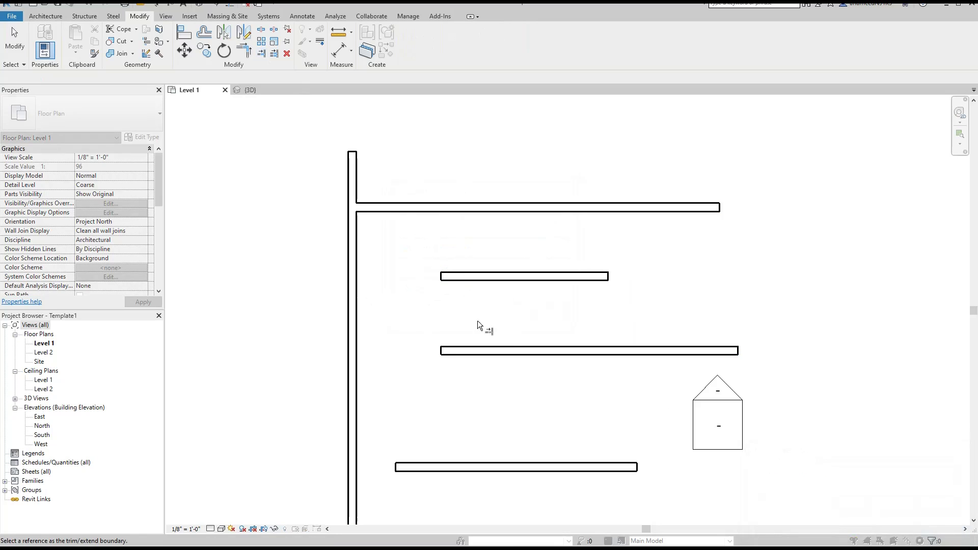
- Extend the second horizontal wall to the vertical wall with Trim/Extend Single Element, and undo both wall extensions
{"action": "left_click", "coordinate": [359, 306]}
{"action": "left_click", "coordinate": [468, 278]}
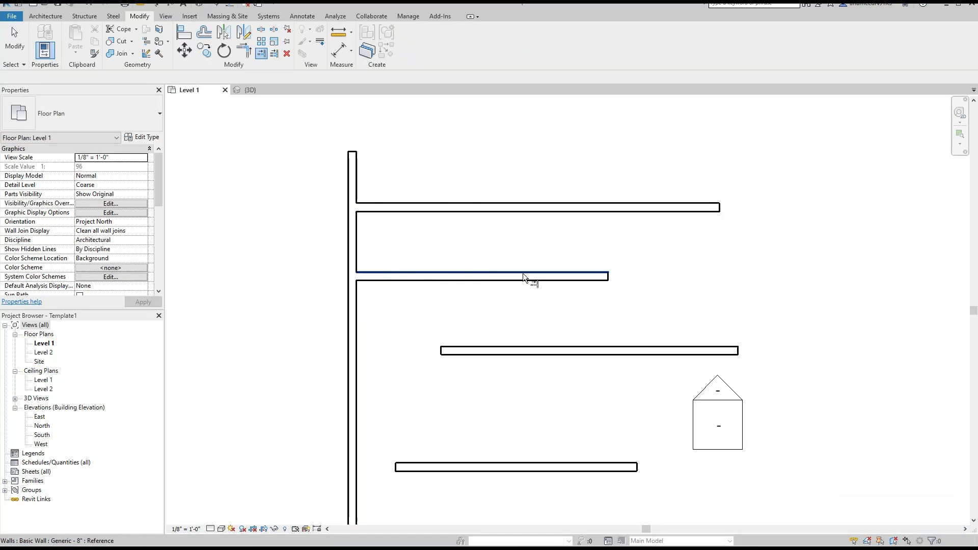
{"action": "left_click", "coordinate": [358, 274]}
{"action": "key", "text": "Escape"}
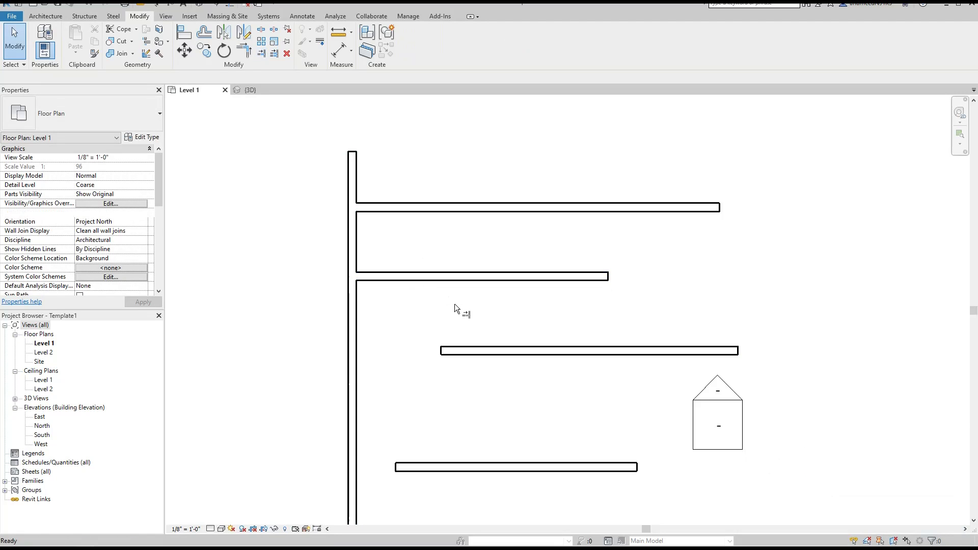
{"action": "key", "text": "ctrl+z"}
{"action": "key", "text": "ctrl+z"}
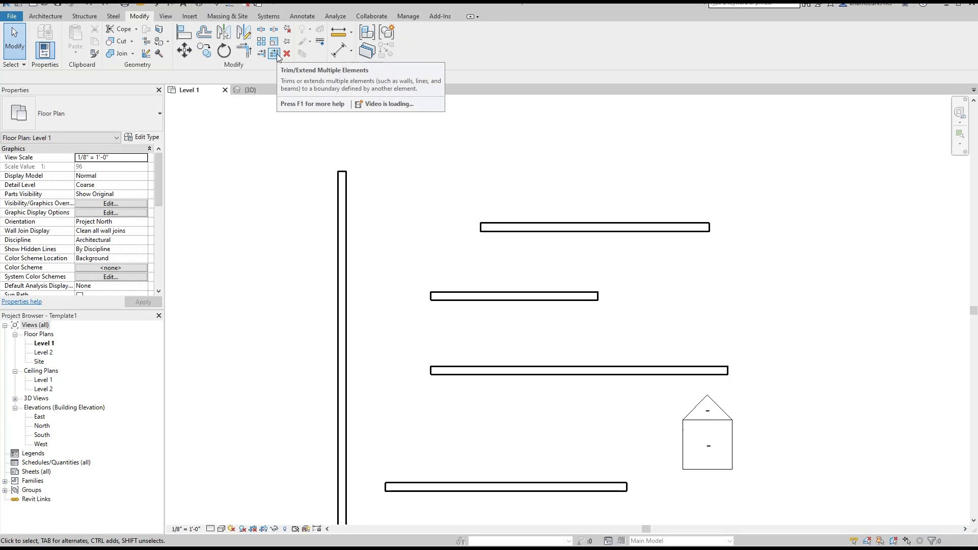
- Extend all four horizontal walls to the near face of the vertical wall with Trim/Extend Multiple Elements
{"action": "scroll", "coordinate": [446, 208], "scroll_direction": "down", "scroll_amount": 1}
{"action": "left_click_drag", "start_coordinate": [513, 184], "coordinate": [453, 225]}
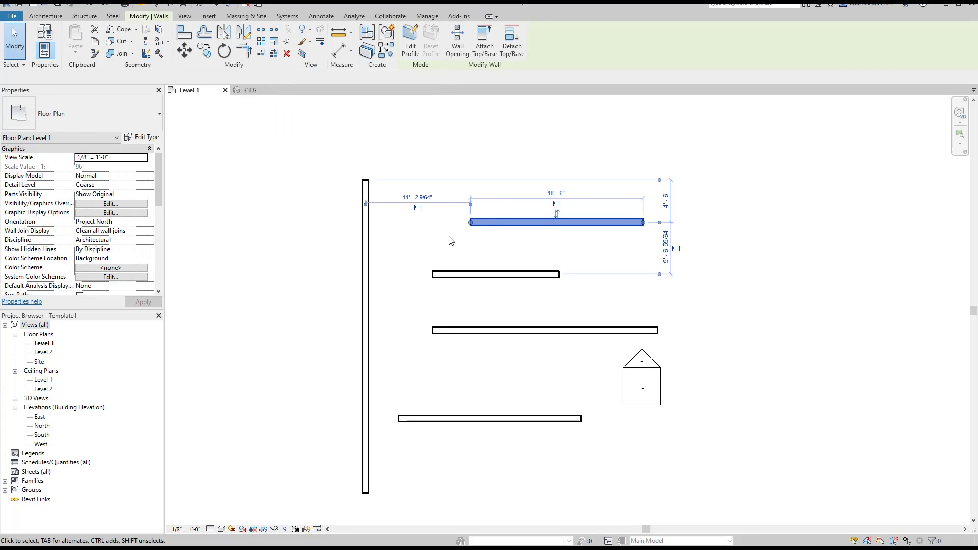
{"action": "left_click", "coordinate": [276, 57]}
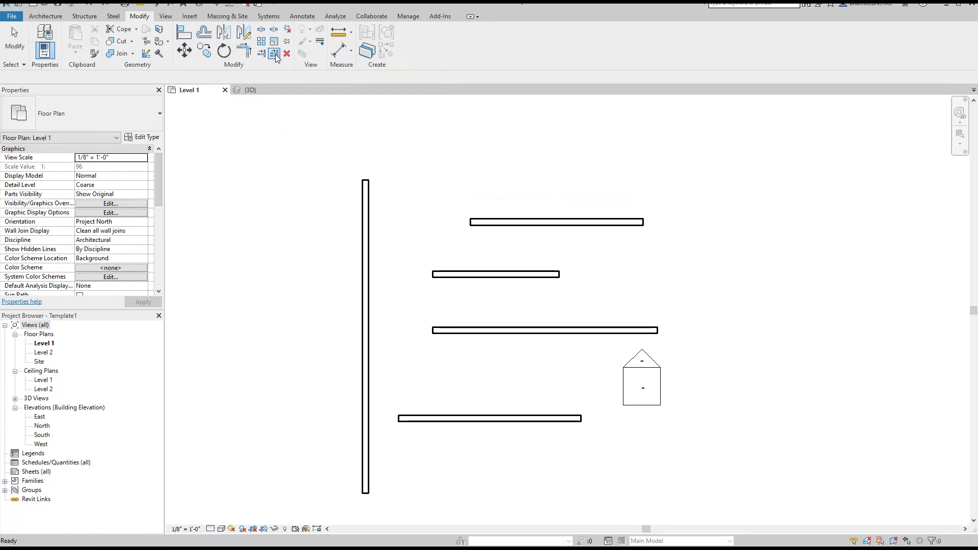
{"action": "left_click", "coordinate": [370, 223]}
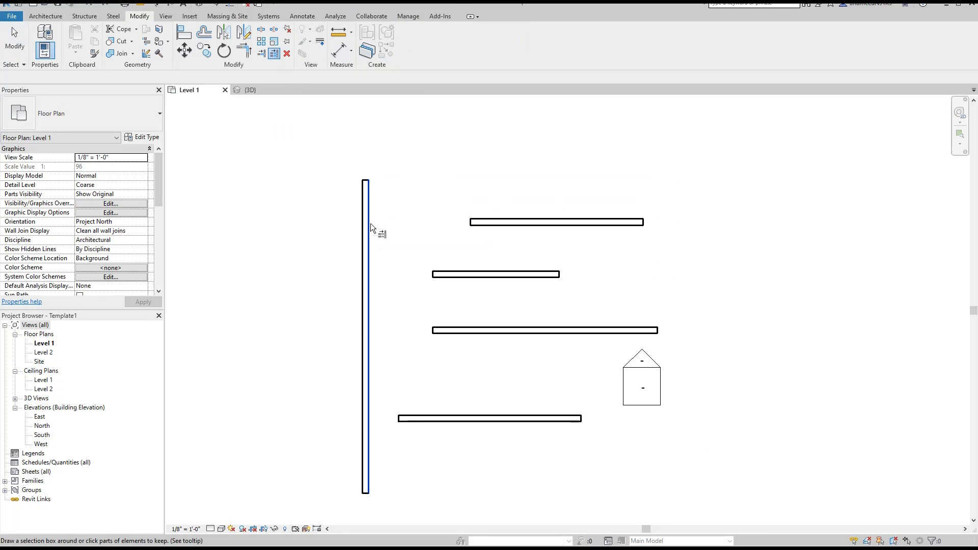
{"action": "left_click", "coordinate": [484, 226]}
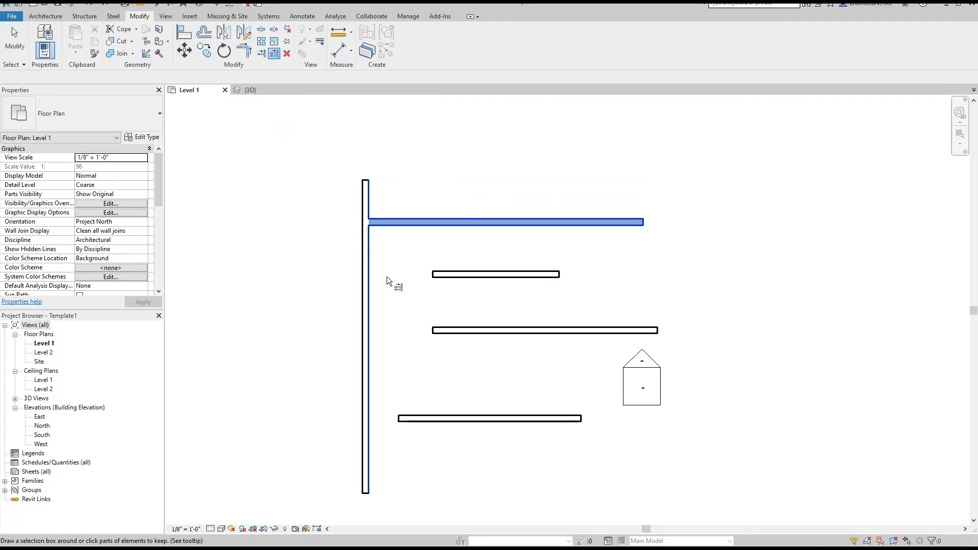
{"action": "left_click", "coordinate": [454, 275]}
{"action": "left_click", "coordinate": [443, 330]}
{"action": "left_click", "coordinate": [420, 418]}
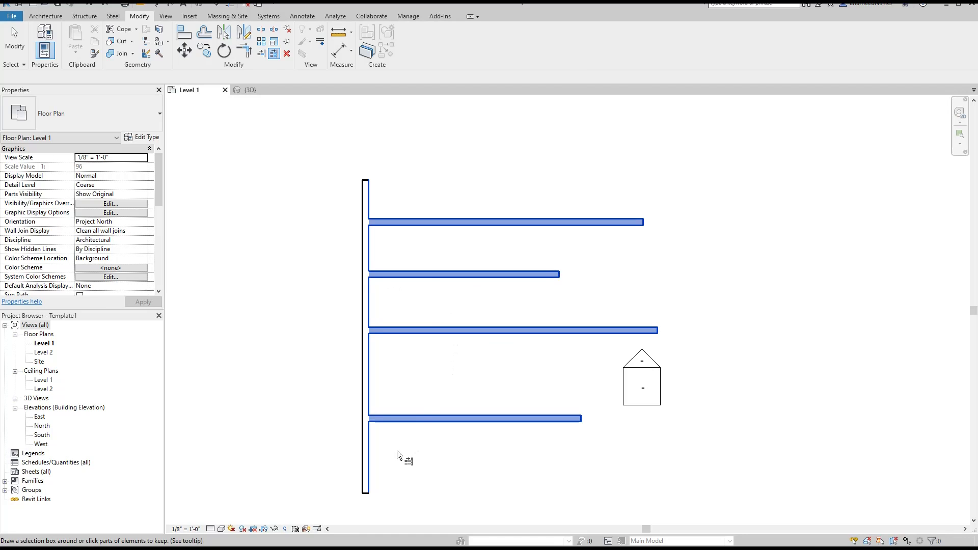
{"action": "middle_click_drag", "start_coordinate": [405, 378], "coordinate": [422, 382]}
{"action": "key", "text": "Escape"}
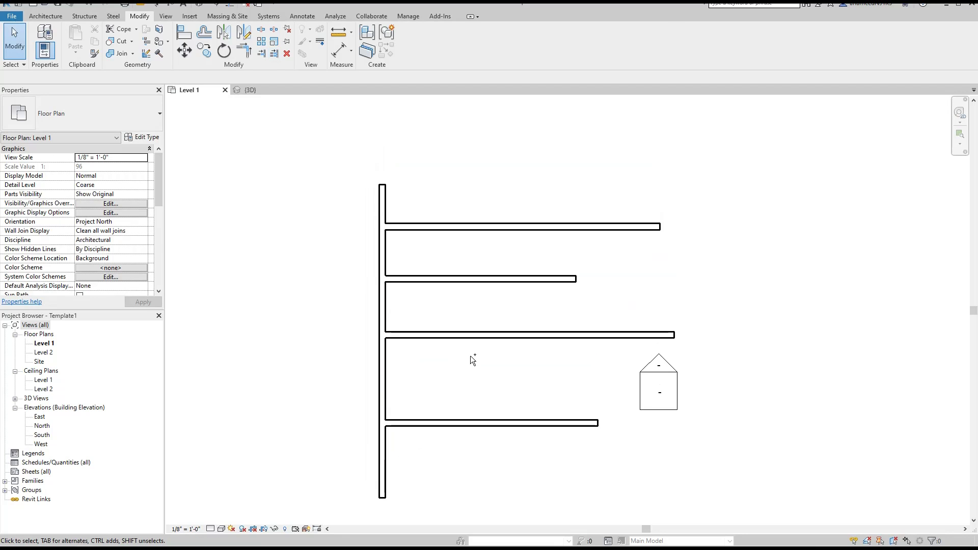
- Undo the extensions of all four horizontal walls
{"action": "key", "text": "ctrl+z"}
{"action": "key", "text": "ctrl+z"}
{"action": "key", "text": "ctrl+z"}
{"action": "key", "text": "ctrl+z"}
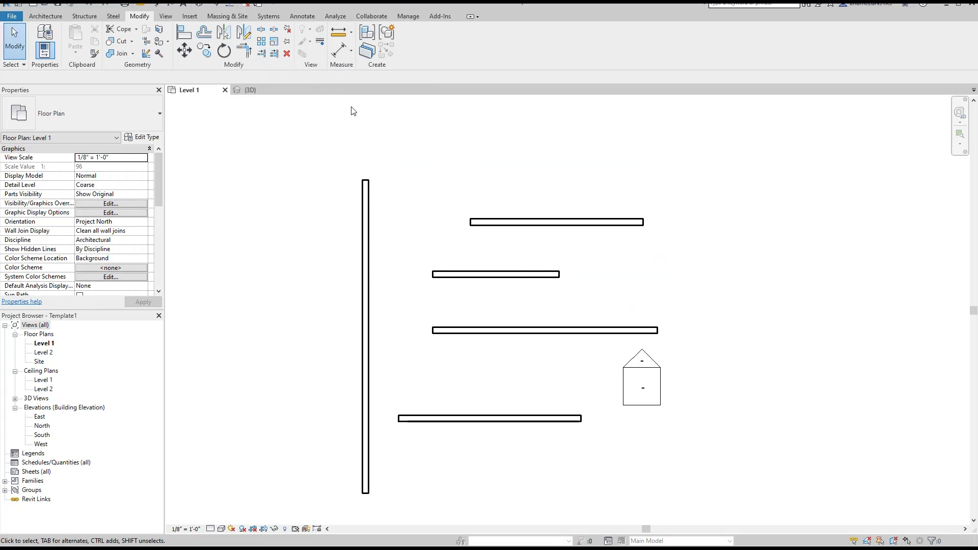
- Move the uppermost horizontal wall into the empty area east of the desk, about 63' from the vertical wall
{"action": "scroll", "coordinate": [318, 110], "scroll_direction": "down", "scroll_amount": 2}
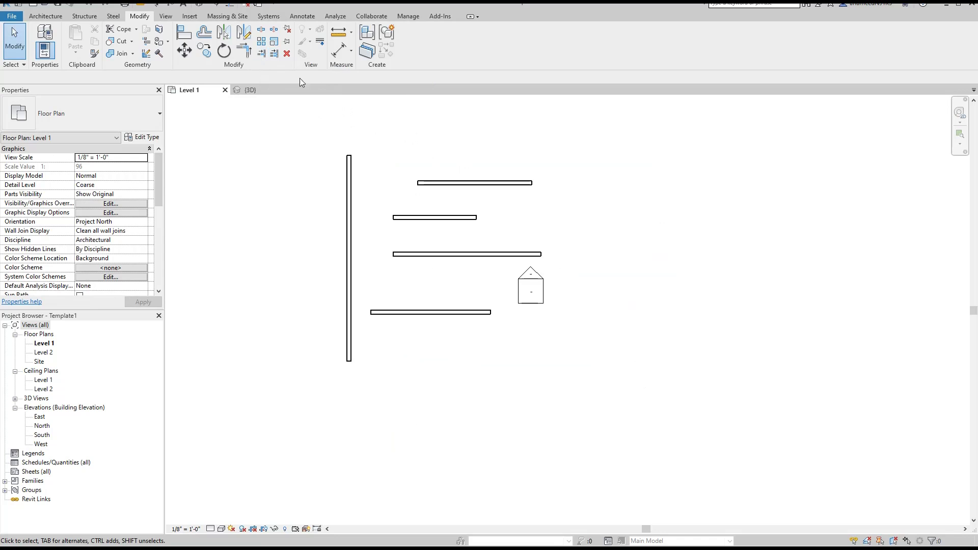
{"action": "left_click", "coordinate": [263, 43]}
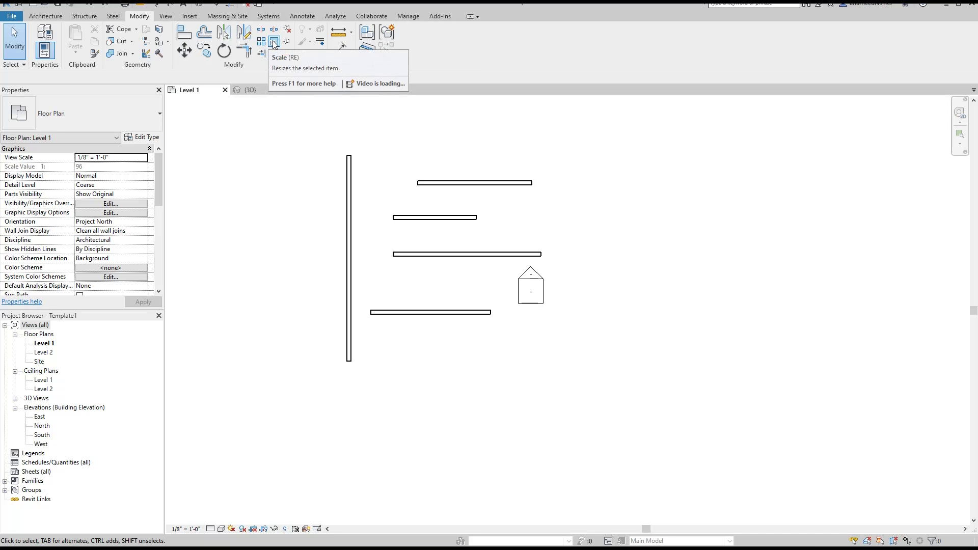
{"action": "middle_click_drag", "start_coordinate": [476, 183], "coordinate": [476, 219]}
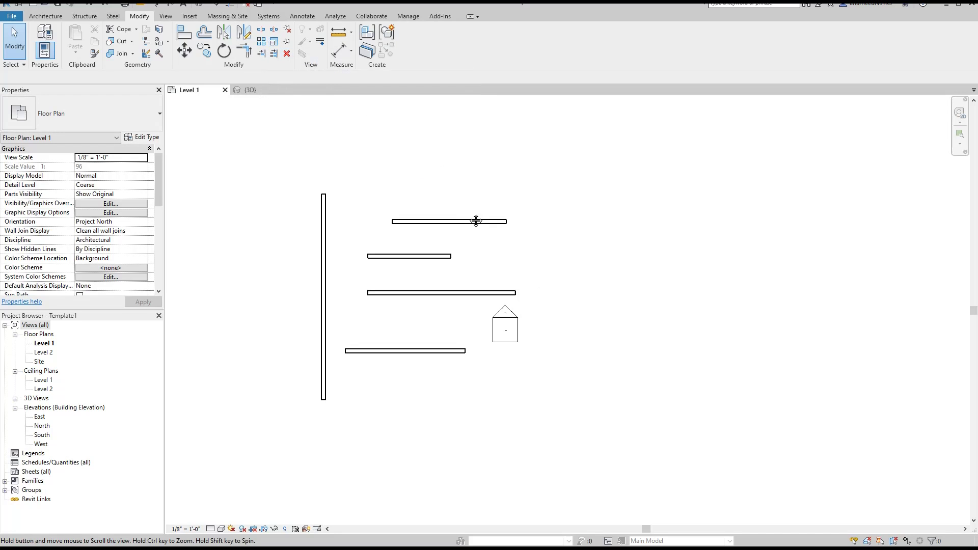
{"action": "left_click", "coordinate": [485, 220]}
{"action": "left_click_drag", "start_coordinate": [462, 223], "coordinate": [782, 265]}
{"action": "middle_click_drag", "start_coordinate": [843, 292], "coordinate": [703, 312]}
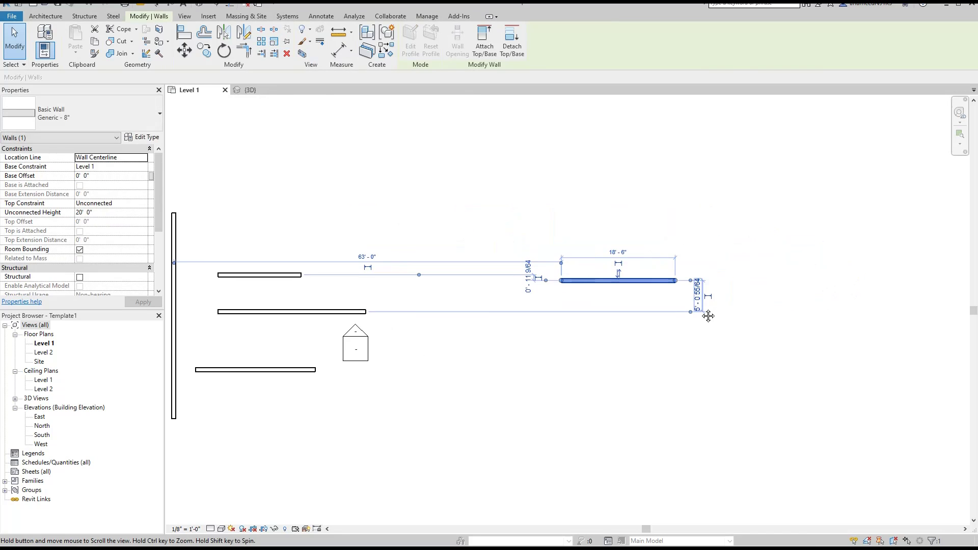
{"action": "key", "text": "Escape"}
- Set the length of the relocated horizontal wall to 20'
{"action": "scroll", "coordinate": [630, 298], "scroll_direction": "up", "scroll_amount": 5}
{"action": "left_click_drag", "start_coordinate": [635, 275], "coordinate": [575, 212]}
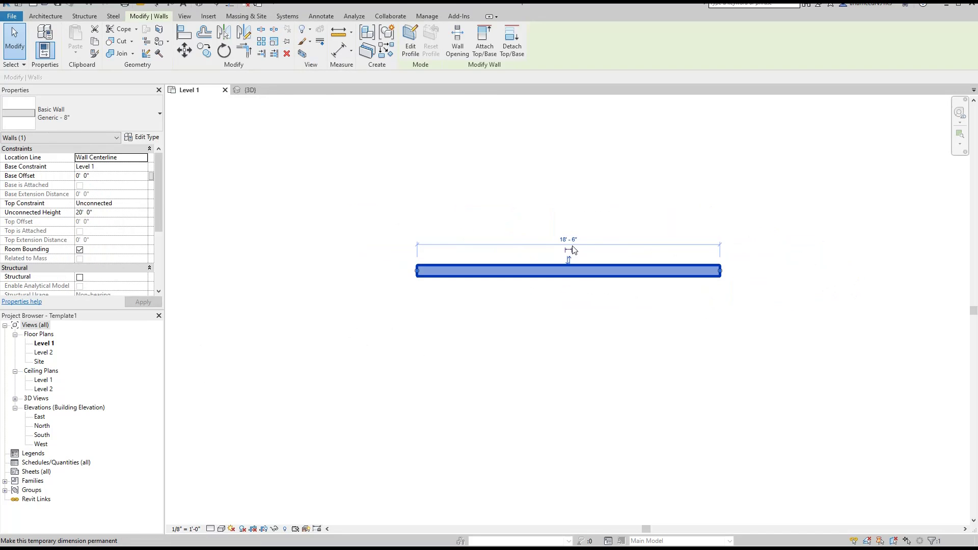
{"action": "left_click", "coordinate": [568, 237]}
{"action": "type", "text": "20"}
{"action": "key", "text": "Return"}
{"action": "left_click", "coordinate": [660, 335]}
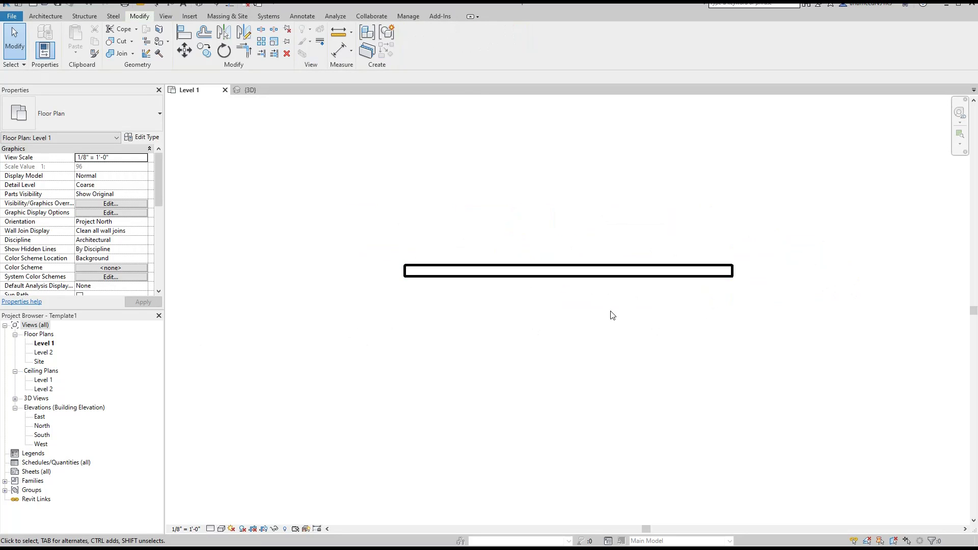
- Scale the 20' wall graphically about its midpoint, from its east end to a distance of 20', and undo the scaling
{"action": "middle_click_drag", "start_coordinate": [618, 317], "coordinate": [551, 311]}
{"action": "left_click_drag", "start_coordinate": [568, 295], "coordinate": [517, 218]}
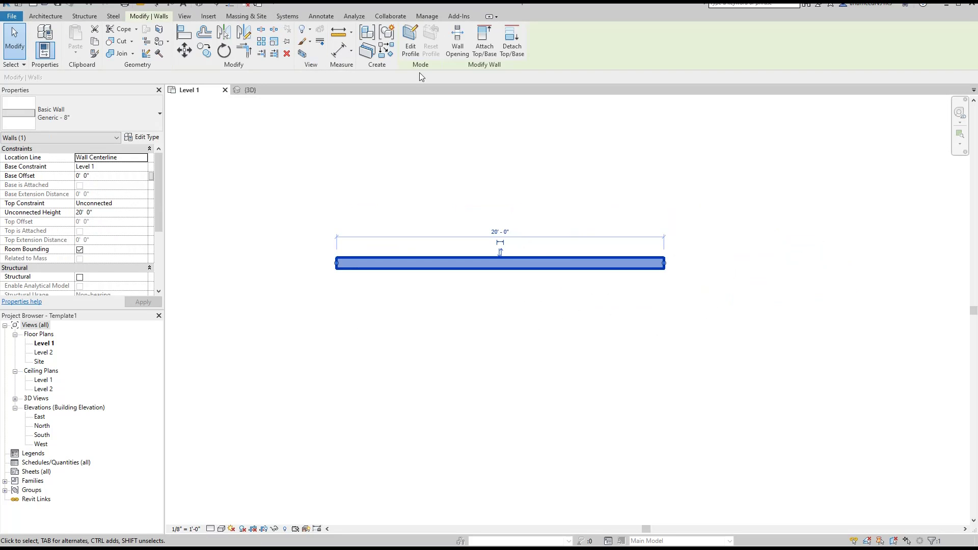
{"action": "left_click", "coordinate": [274, 42]}
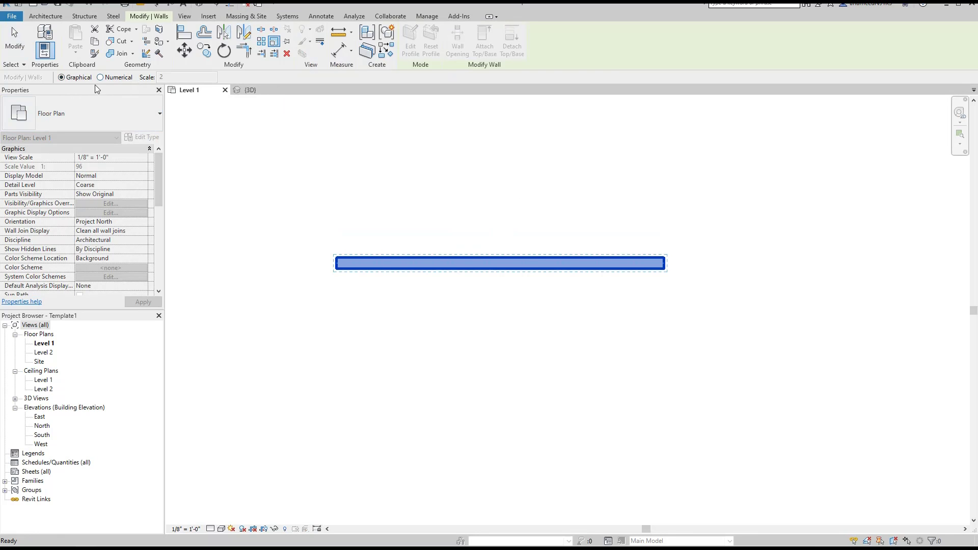
{"action": "left_click", "coordinate": [500, 261]}
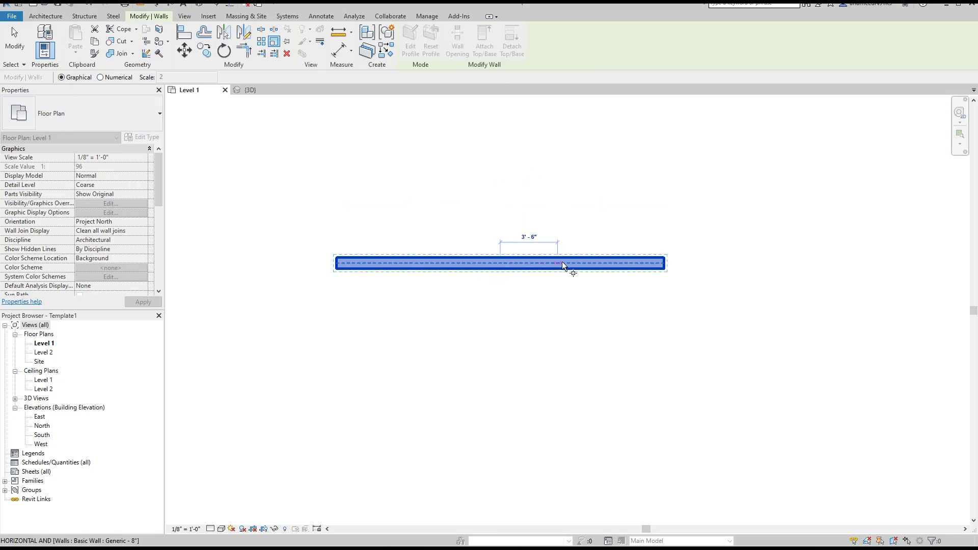
{"action": "left_click", "coordinate": [664, 264]}
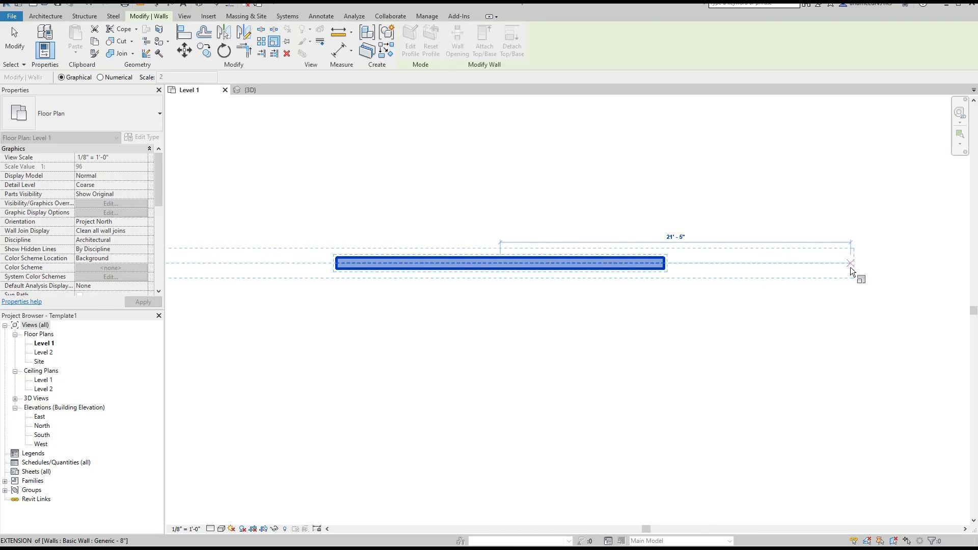
{"action": "type", "text": "20"}
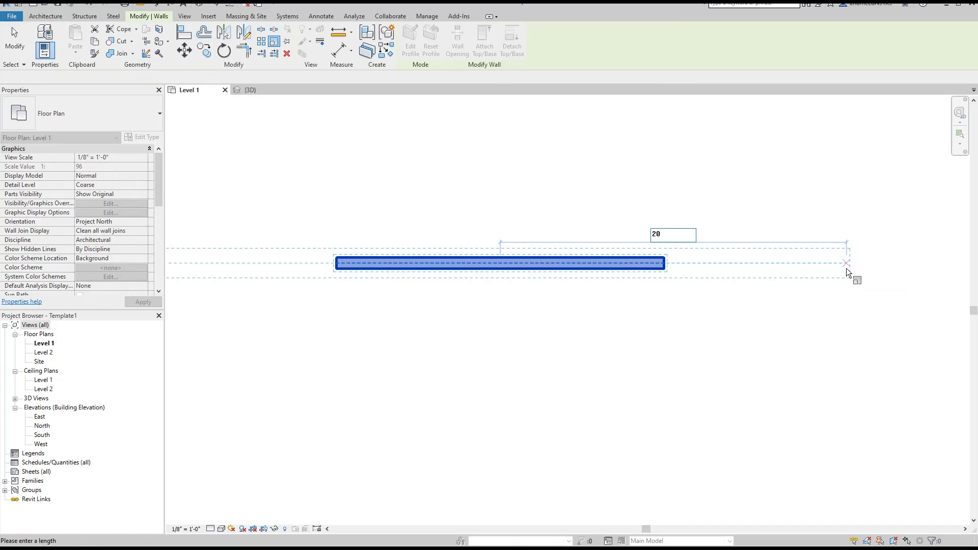
{"action": "key", "text": "Return"}
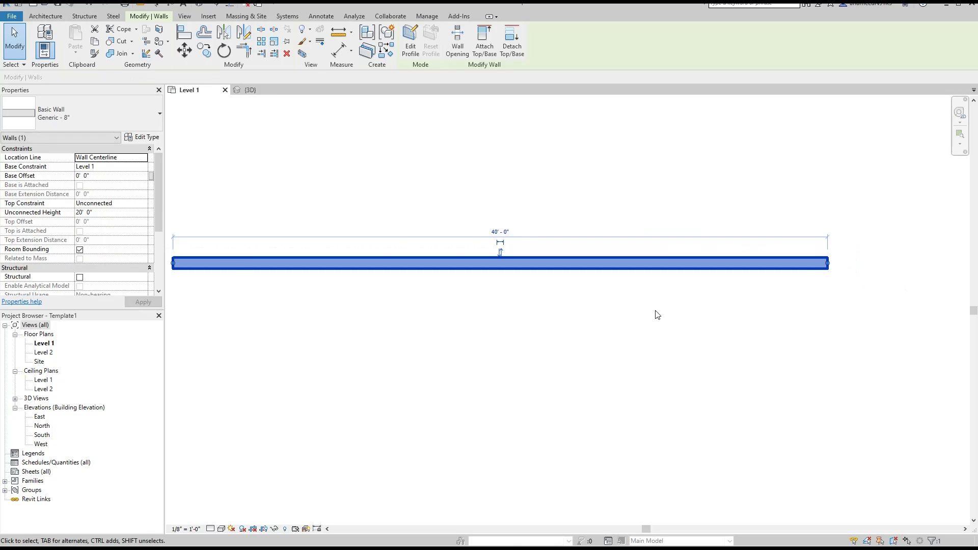
{"action": "scroll", "coordinate": [657, 308], "scroll_direction": "down", "scroll_amount": 1}
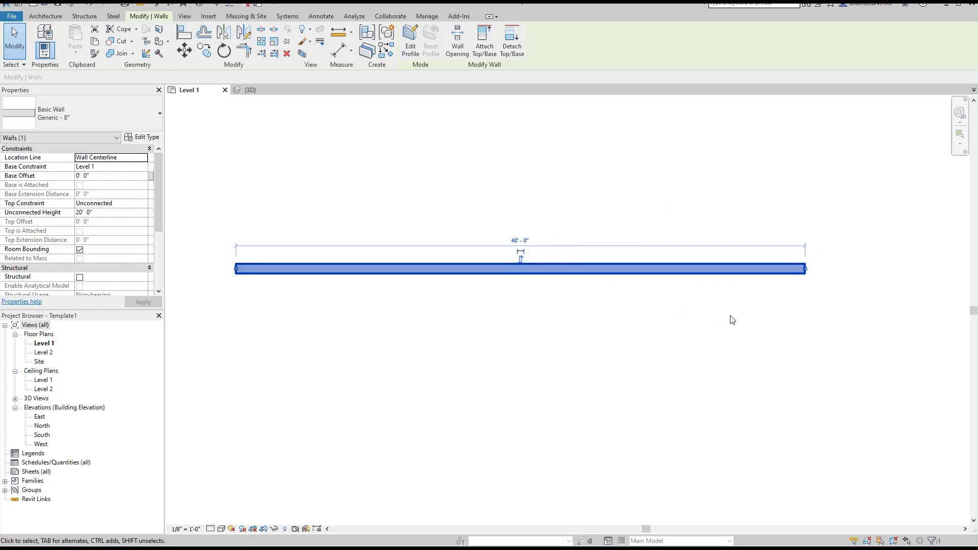
{"action": "key", "text": "ctrl+z"}
- Repeat the graphical scaling of the wall about its midpoint with a 20' target distance, and undo it
{"action": "left_click_drag", "start_coordinate": [594, 292], "coordinate": [532, 208]}
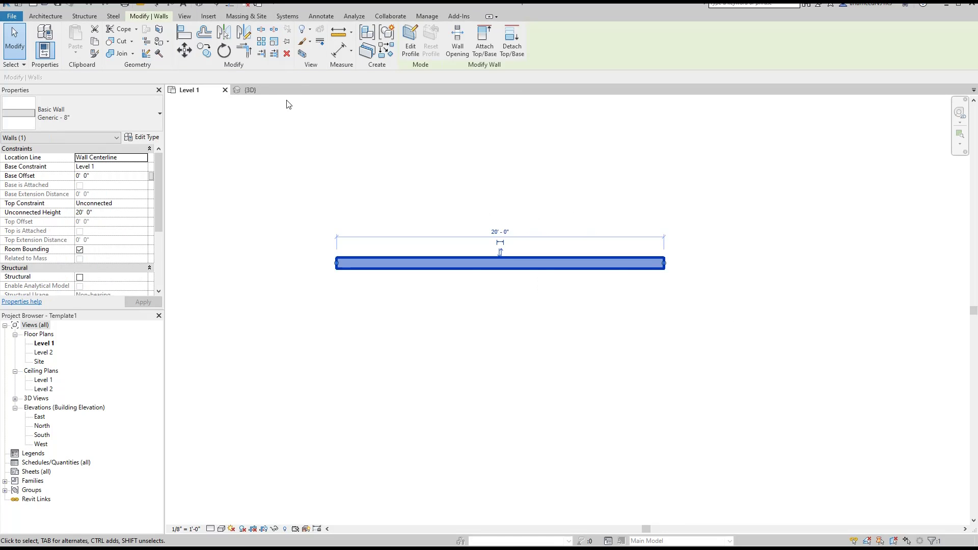
{"action": "left_click", "coordinate": [274, 41]}
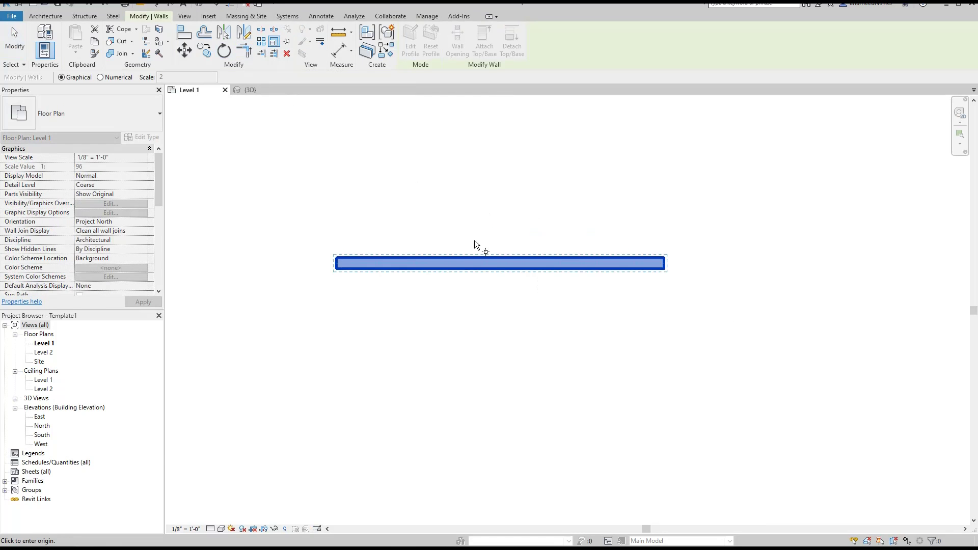
{"action": "left_click", "coordinate": [501, 263]}
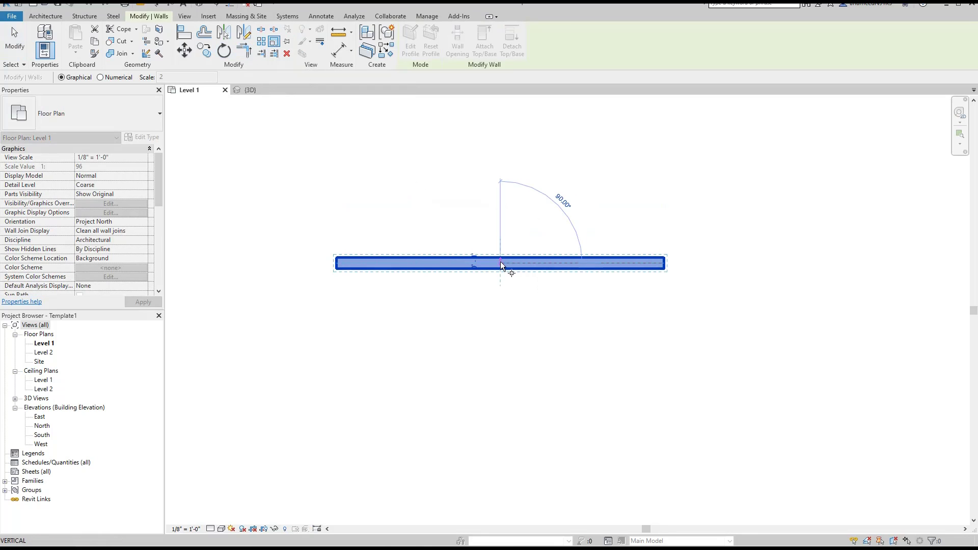
{"action": "left_click", "coordinate": [501, 263]}
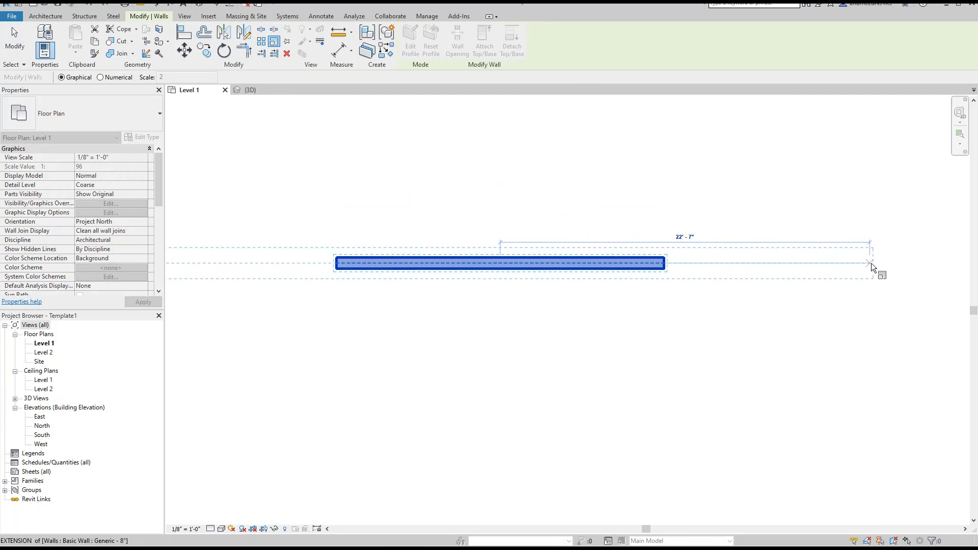
{"action": "type", "text": "20"}
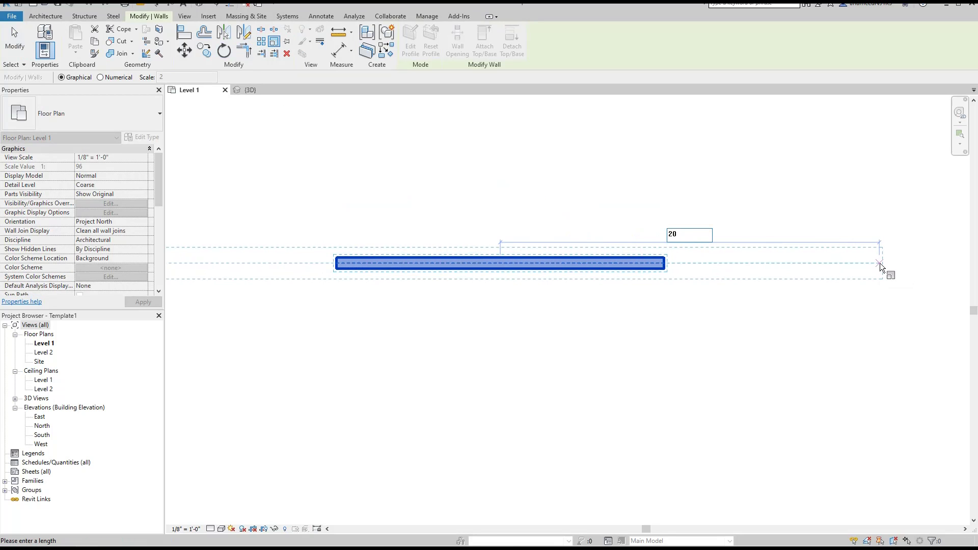
{"action": "key", "text": "Return"}
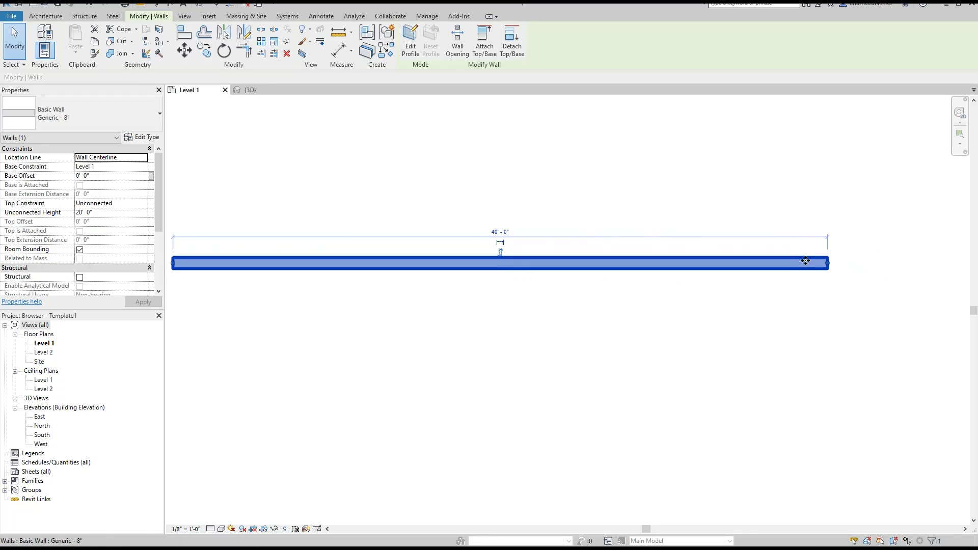
{"action": "scroll", "coordinate": [873, 281], "scroll_direction": "down", "scroll_amount": 2}
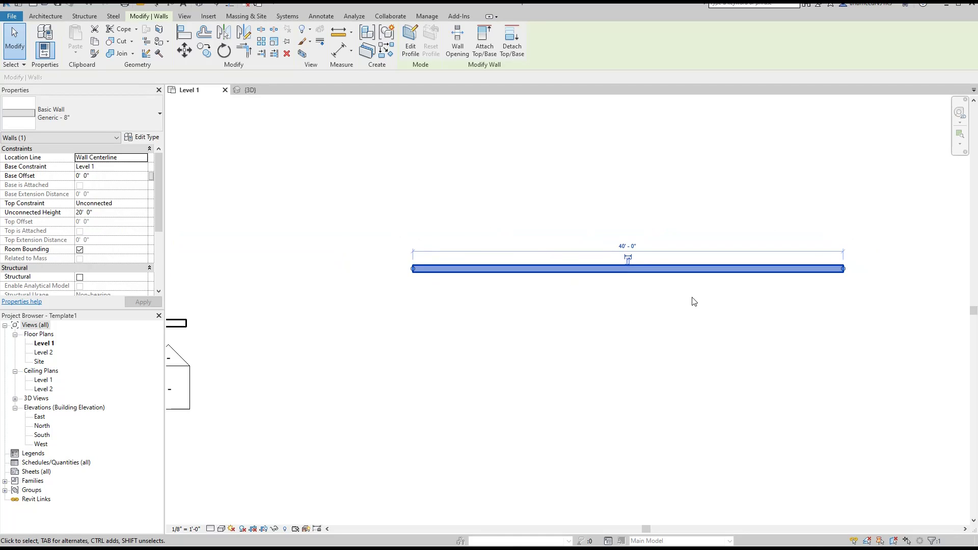
{"action": "scroll", "coordinate": [823, 275], "scroll_direction": "up", "scroll_amount": 1}
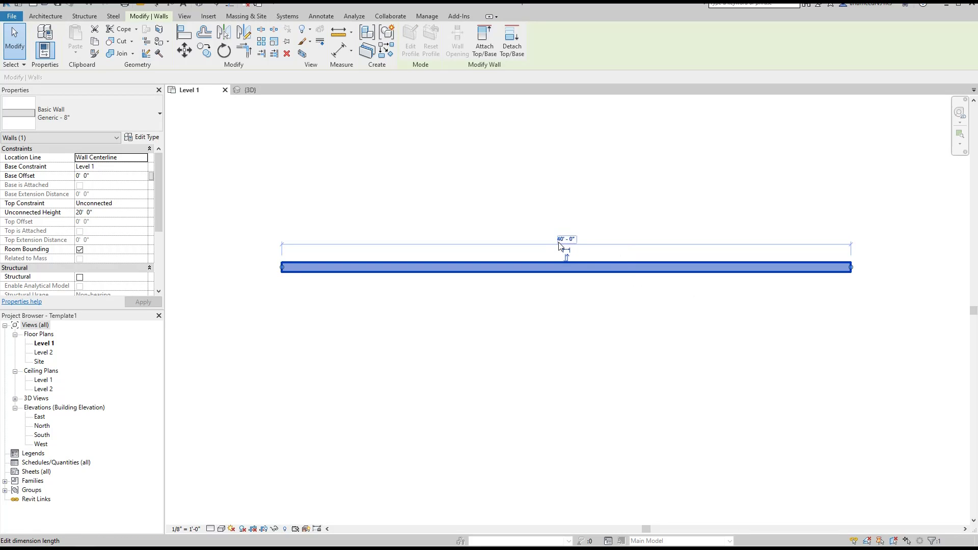
{"action": "key", "text": "ctrl+z"}
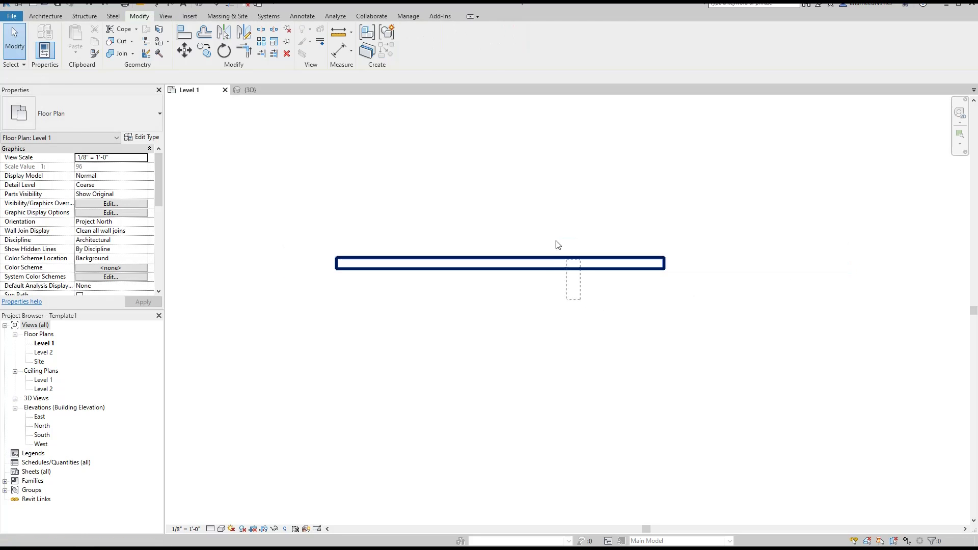
- Scale the wall numerically by a factor of 2 about its midpoint, and undo the scaling
{"action": "left_click", "coordinate": [560, 263]}
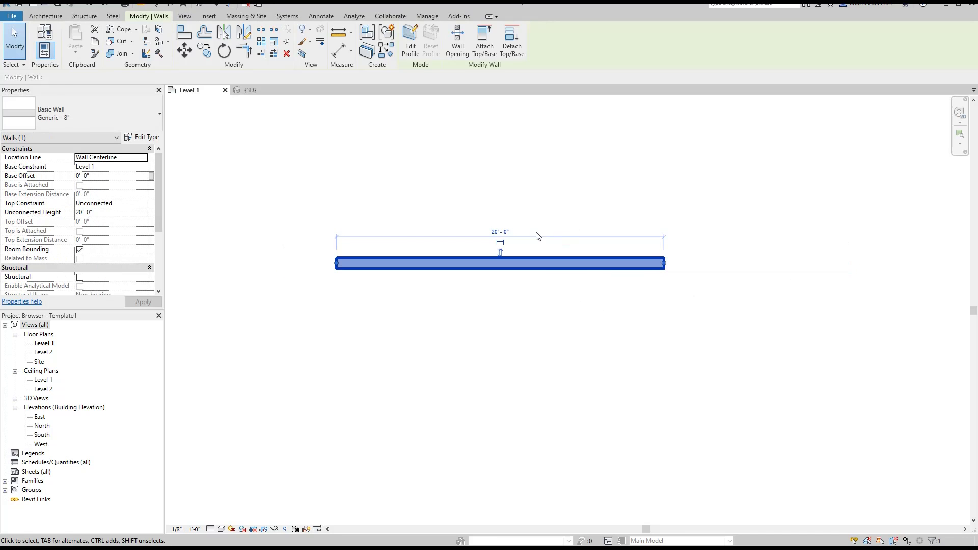
{"action": "left_click", "coordinate": [274, 42]}
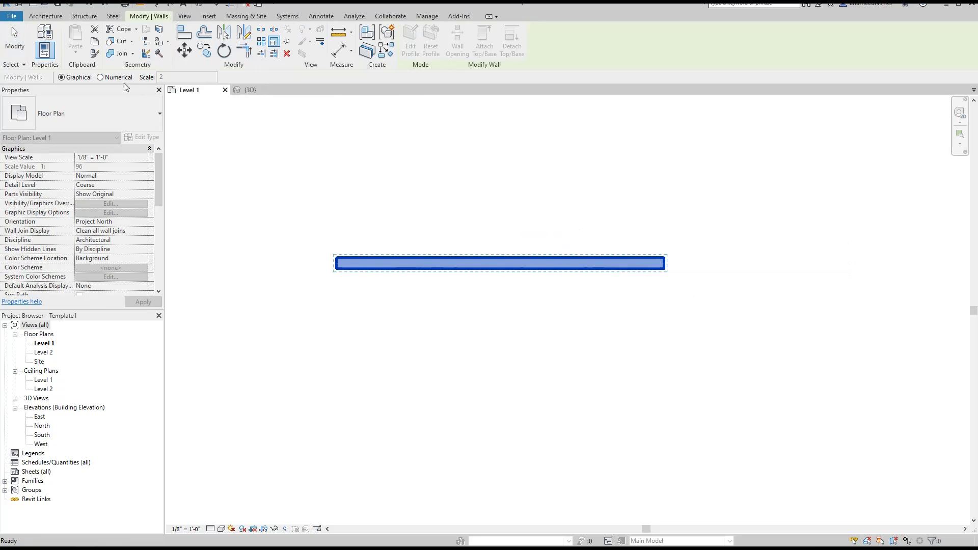
{"action": "left_click", "coordinate": [100, 77]}
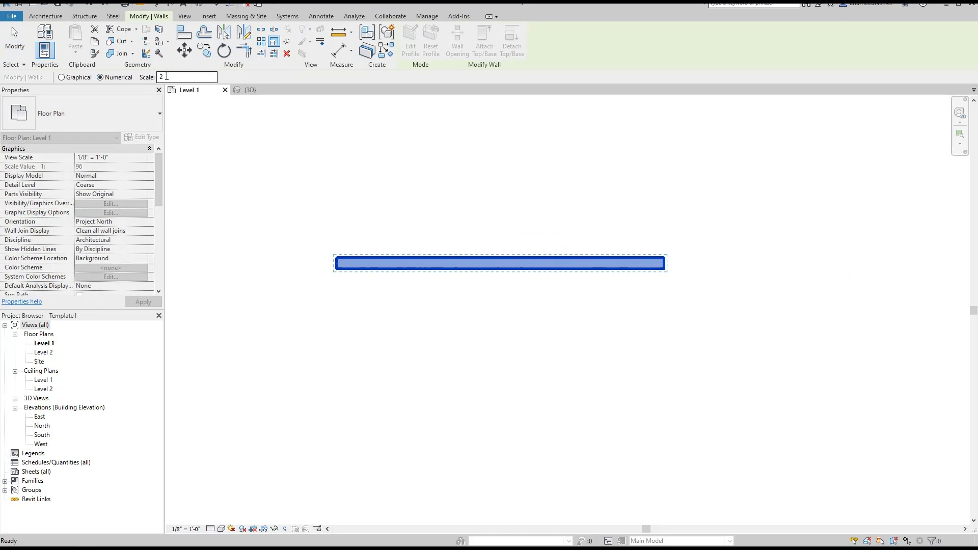
{"action": "double_click", "coordinate": [166, 76]}
{"action": "left_click", "coordinate": [499, 261]}
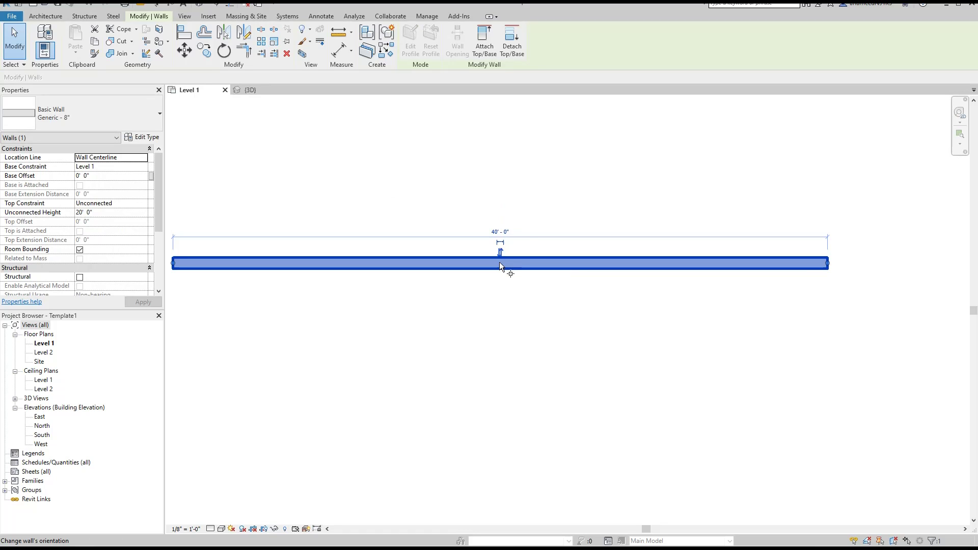
{"action": "key", "text": "ctrl+z"}
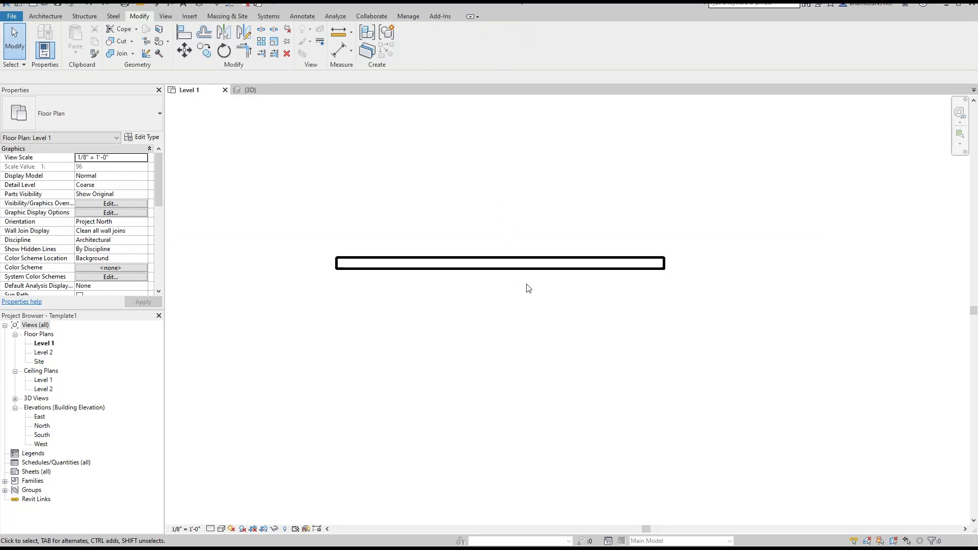
- Scale the wall again about its midpoint using the Numerical option with a scale of 2, and deselect it
{"action": "left_click", "coordinate": [515, 262]}
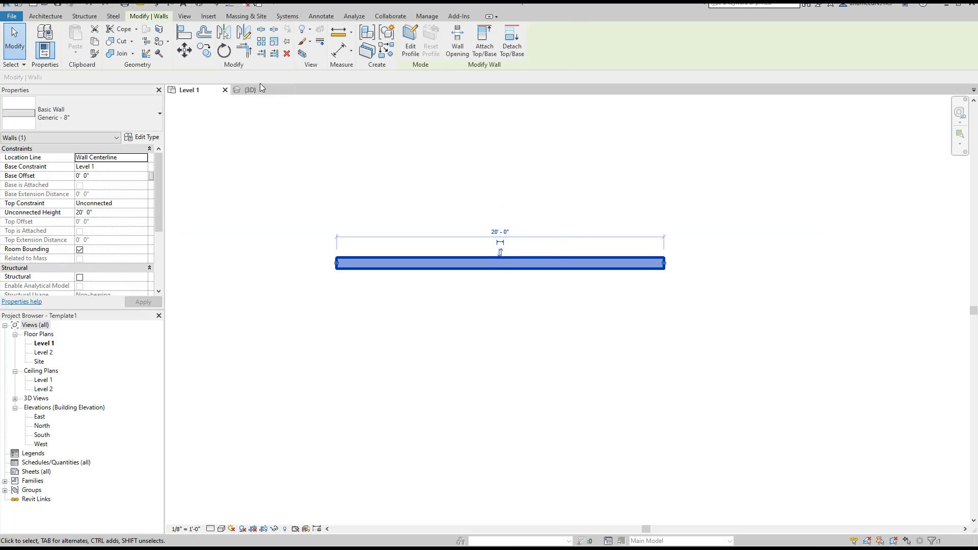
{"action": "left_click", "coordinate": [274, 43]}
{"action": "left_click", "coordinate": [101, 78]}
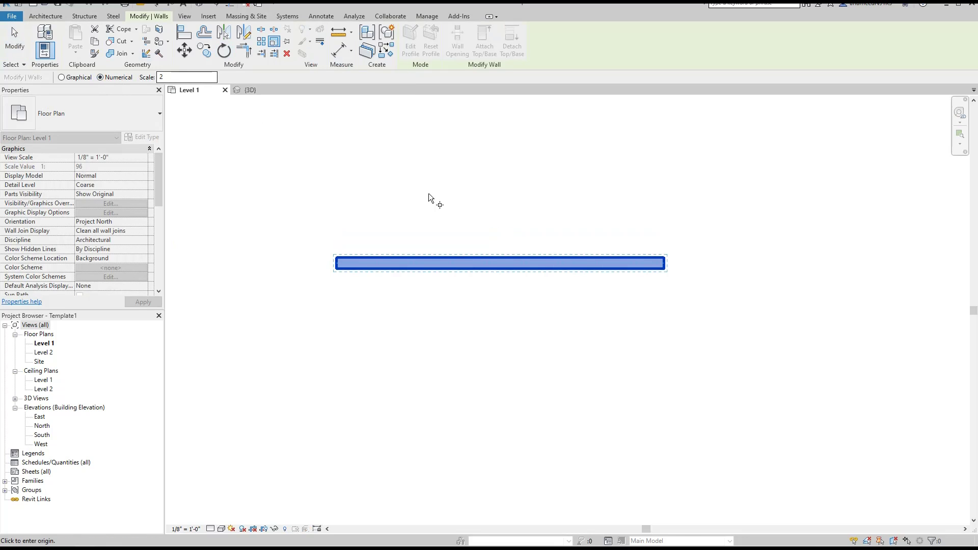
{"action": "left_click", "coordinate": [499, 263]}
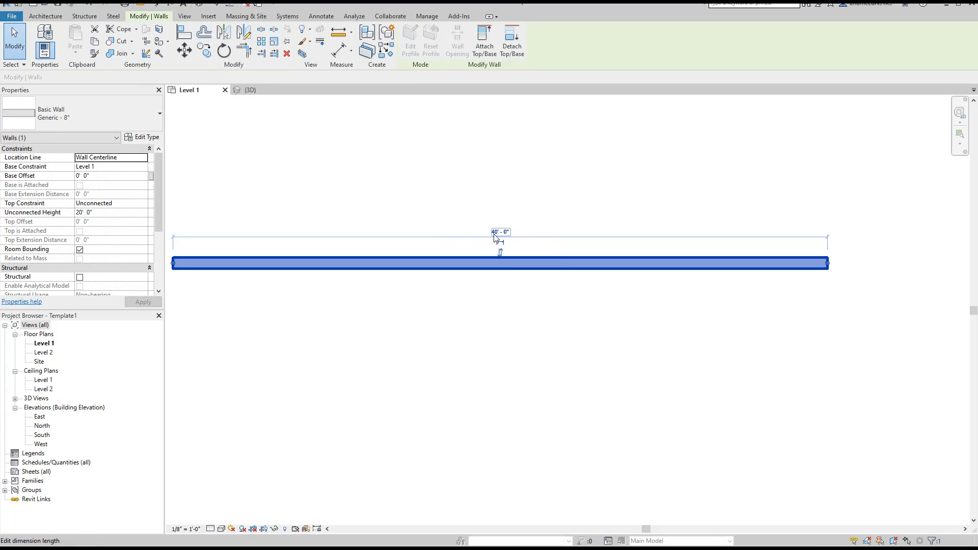
{"action": "left_click", "coordinate": [540, 244]}
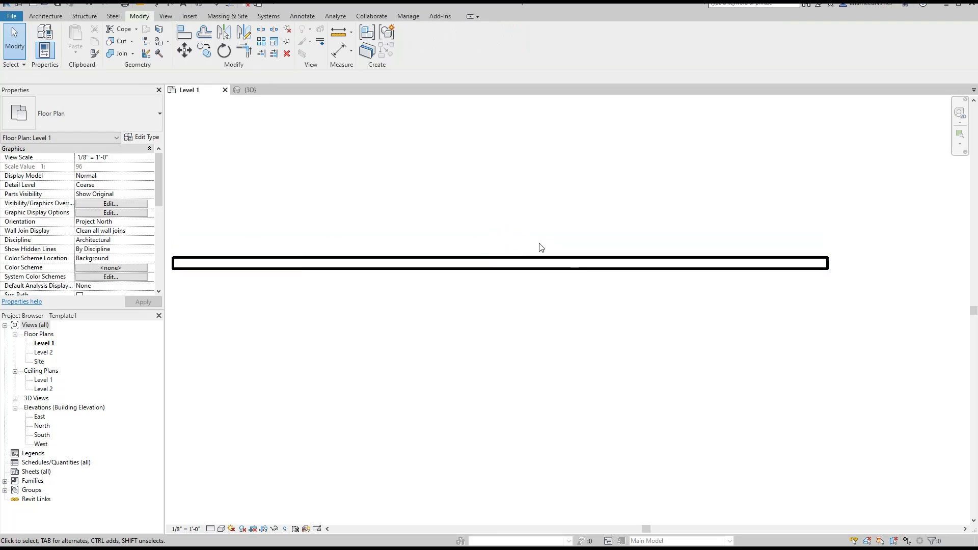
{"action": "scroll", "coordinate": [459, 234], "scroll_direction": "down", "scroll_amount": 8}
{"action": "middle_click_drag", "start_coordinate": [481, 269], "coordinate": [546, 333]}
{"action": "middle_click_drag", "start_coordinate": [578, 364], "coordinate": [536, 320]}
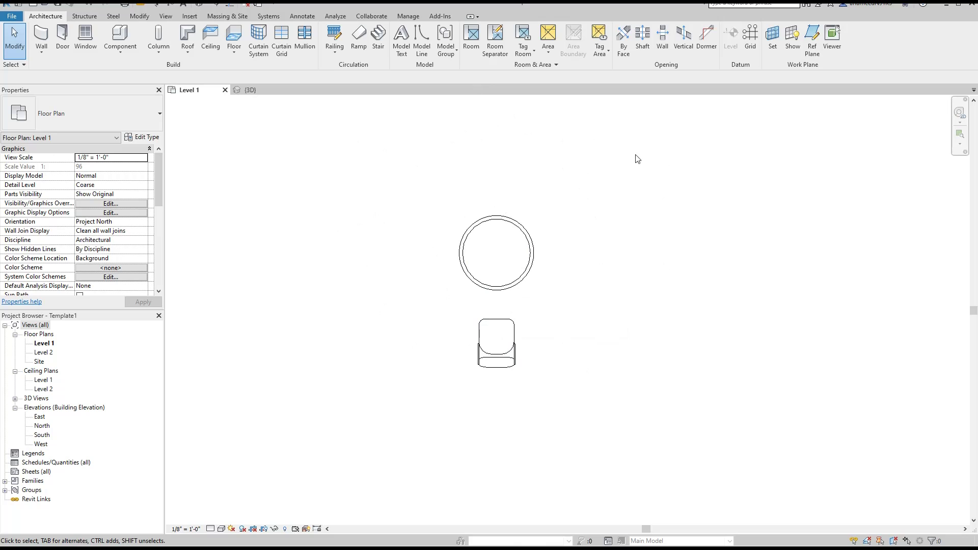
{"action": "middle_click_drag", "start_coordinate": [555, 308], "coordinate": [522, 318]}
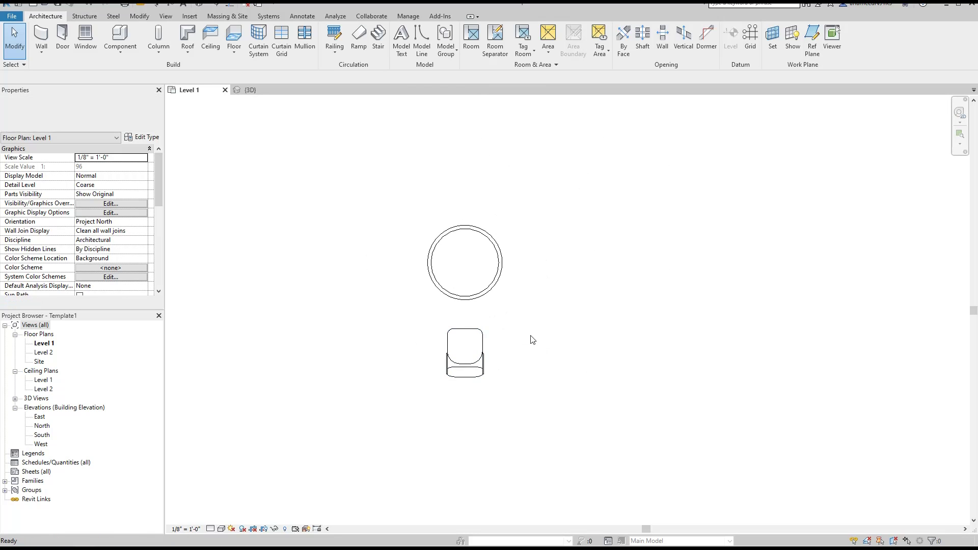
{"action": "middle_click_drag", "start_coordinate": [554, 334], "coordinate": [532, 344]}
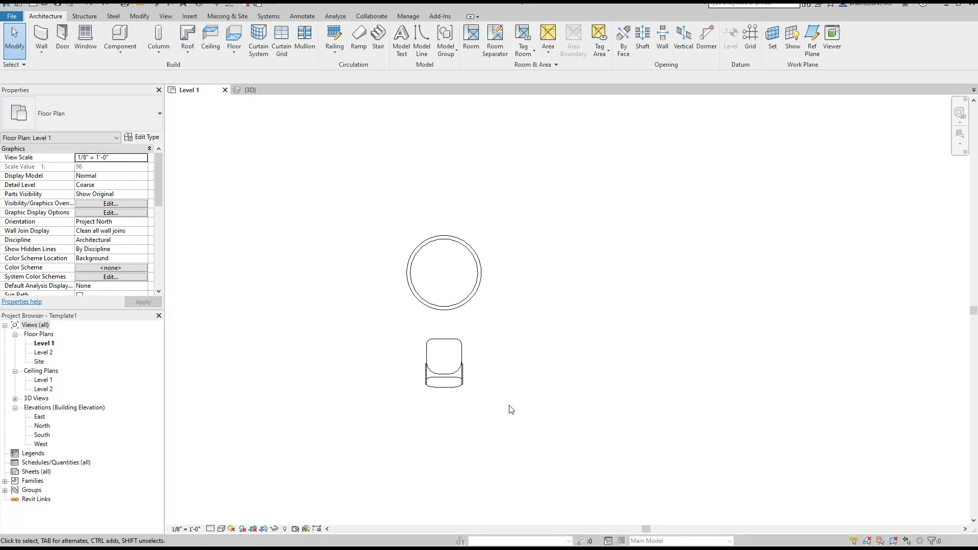
{"action": "middle_click_drag", "start_coordinate": [512, 409], "coordinate": [562, 365]}
- Array the chair radially around the round table's center, with 60° between chairs and a count of 6, and deselect it
{"action": "left_click_drag", "start_coordinate": [583, 360], "coordinate": [422, 293]}
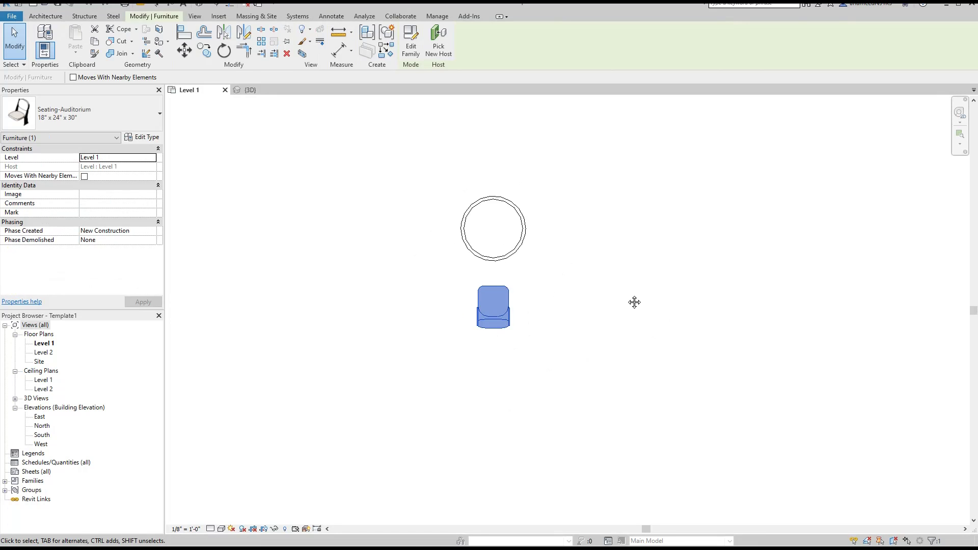
{"action": "middle_click_drag", "start_coordinate": [641, 296], "coordinate": [602, 329]}
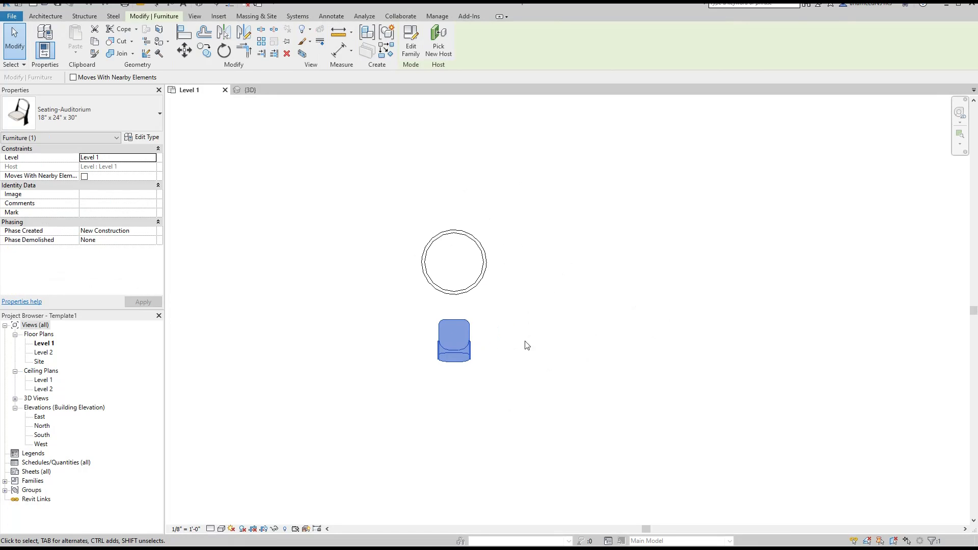
{"action": "left_click", "coordinate": [262, 42]}
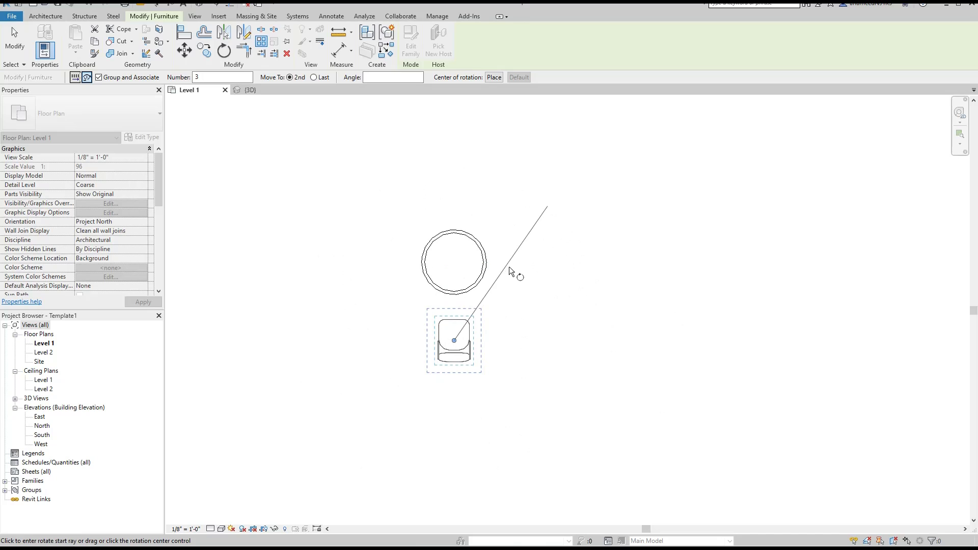
{"action": "left_click", "coordinate": [493, 77]}
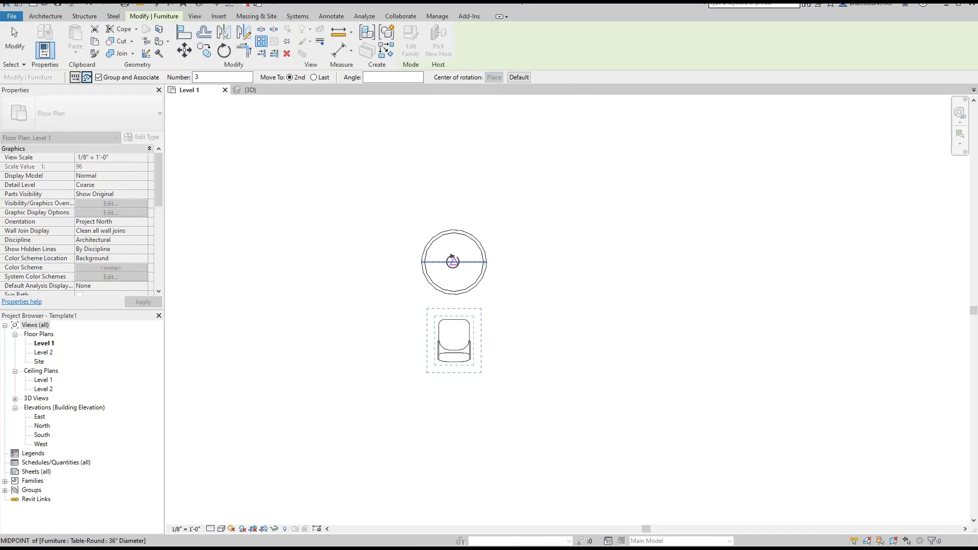
{"action": "left_click", "coordinate": [454, 261]}
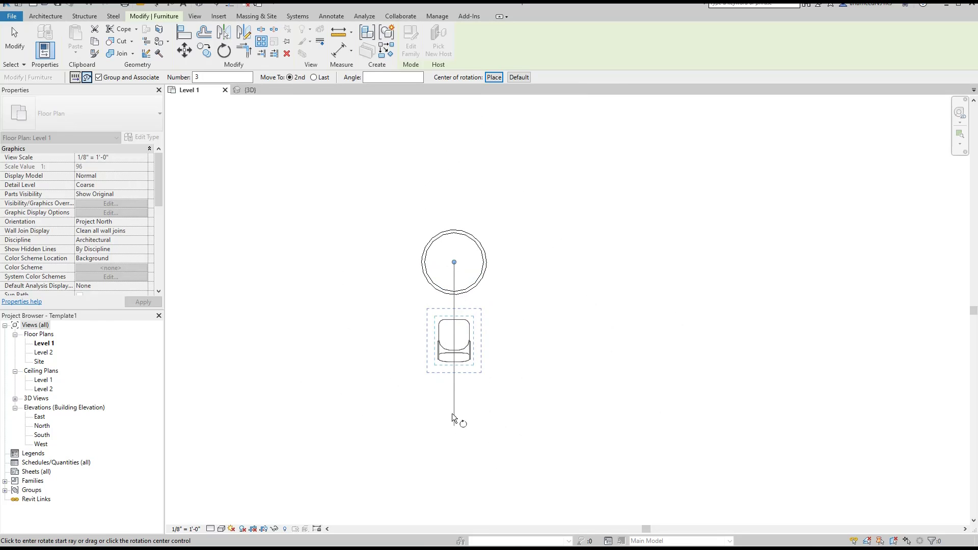
{"action": "left_click", "coordinate": [454, 419]}
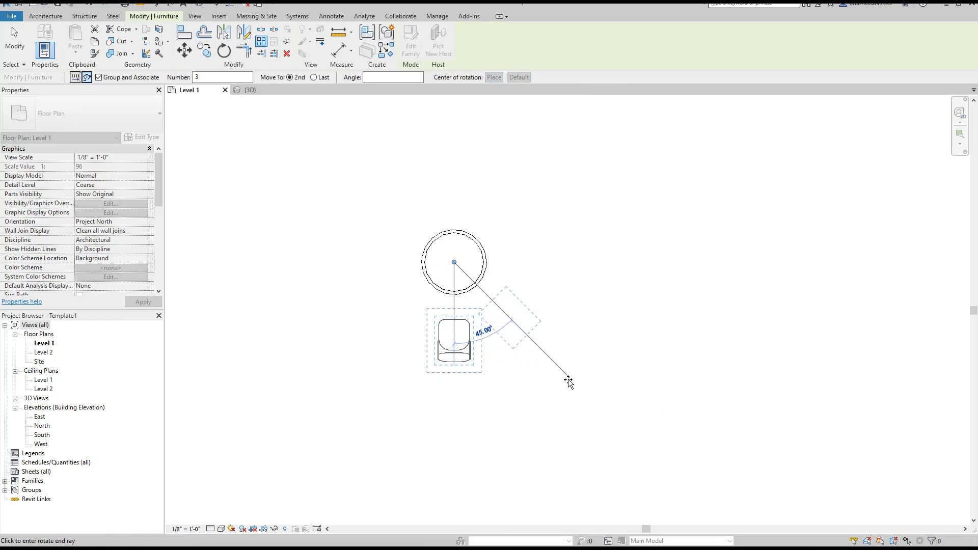
{"action": "type", "text": "60"}
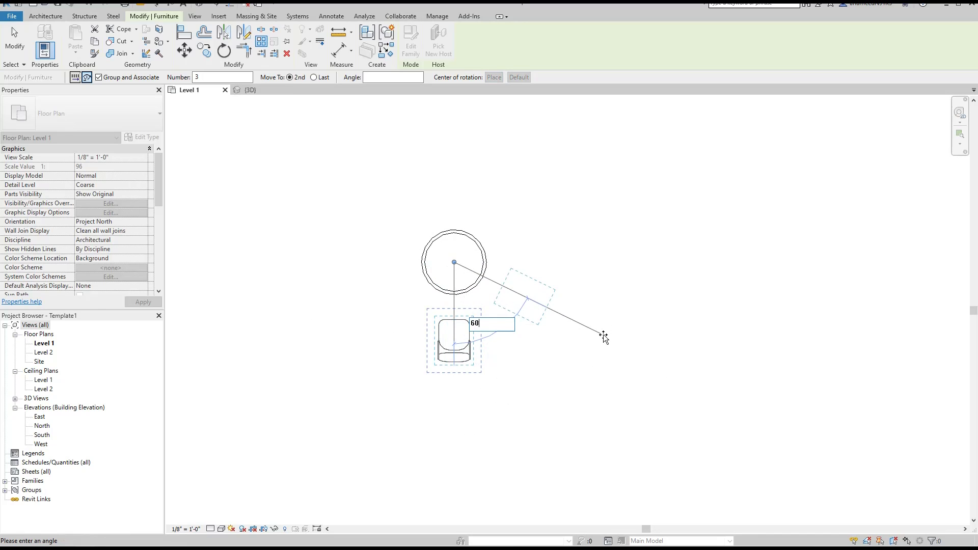
{"action": "key", "text": "Return"}
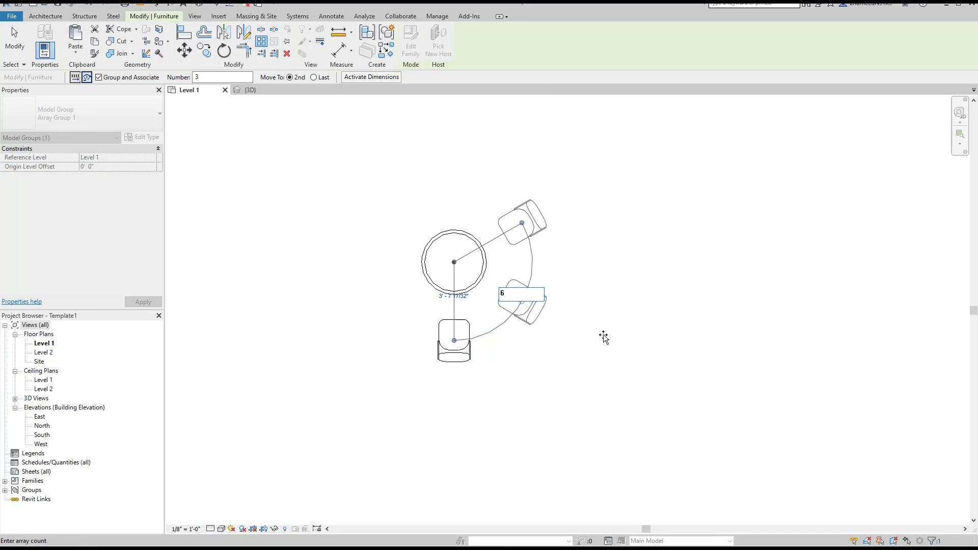
{"action": "type", "text": "6"}
{"action": "key", "text": "Return"}
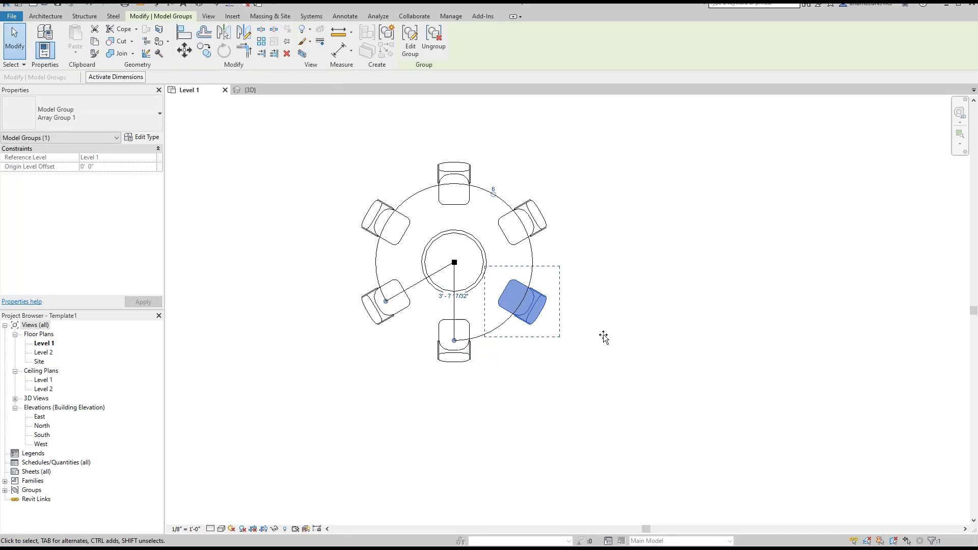
{"action": "left_click", "coordinate": [553, 323]}
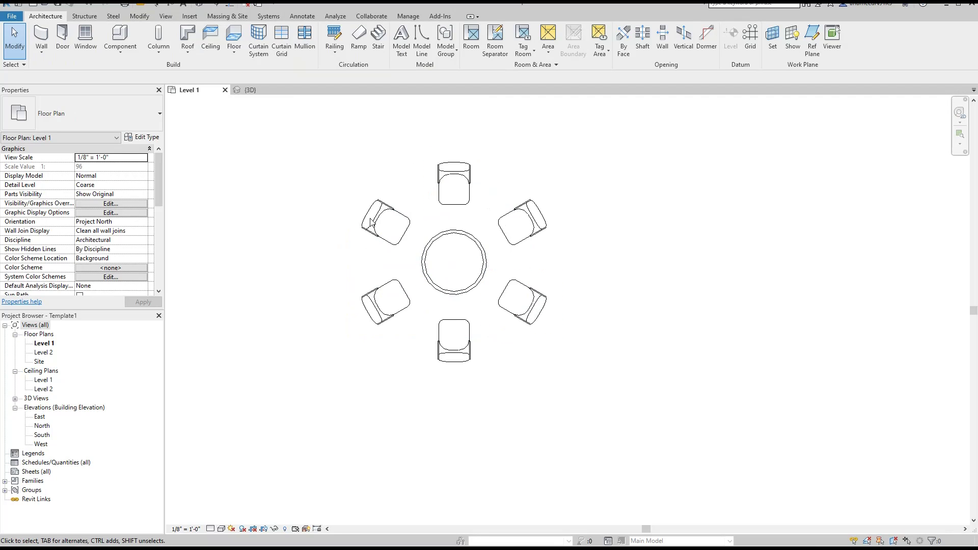
- Examine the chairs arrayed around the table in the 3D view and return to the Level 1 plan
{"action": "left_click", "coordinate": [250, 89]}
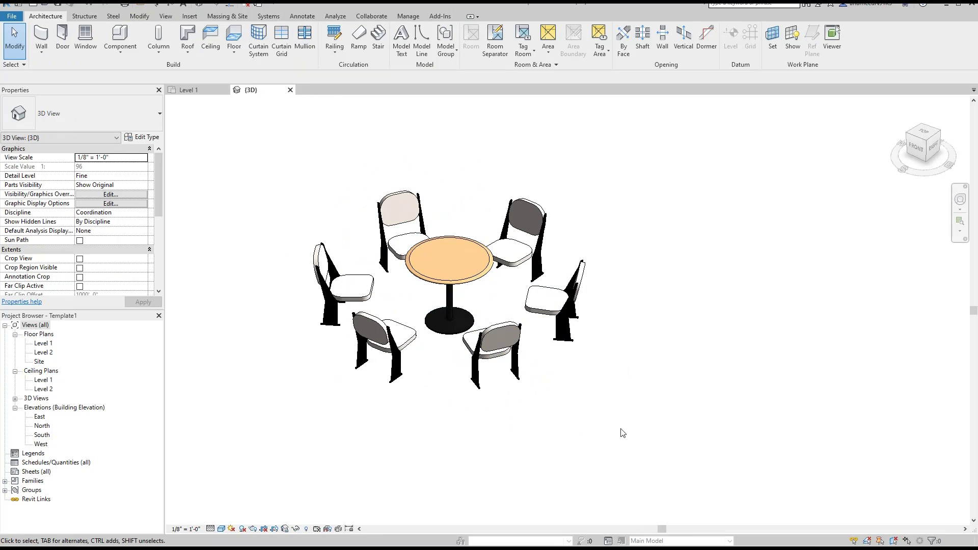
{"action": "scroll", "coordinate": [577, 430], "scroll_direction": "down", "scroll_amount": 2}
{"action": "scroll", "coordinate": [509, 396], "scroll_direction": "up", "scroll_amount": 2}
{"action": "middle_click_drag", "start_coordinate": [509, 393], "coordinate": [621, 413]}
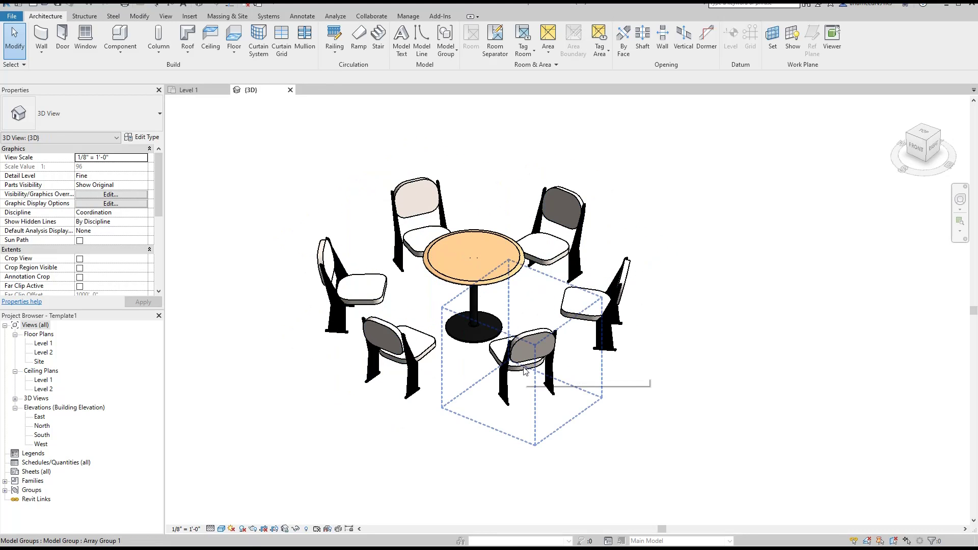
{"action": "left_click", "coordinate": [212, 90]}
{"action": "scroll", "coordinate": [490, 294], "scroll_direction": "down", "scroll_amount": 4}
{"action": "middle_click_drag", "start_coordinate": [550, 267], "coordinate": [476, 323]}
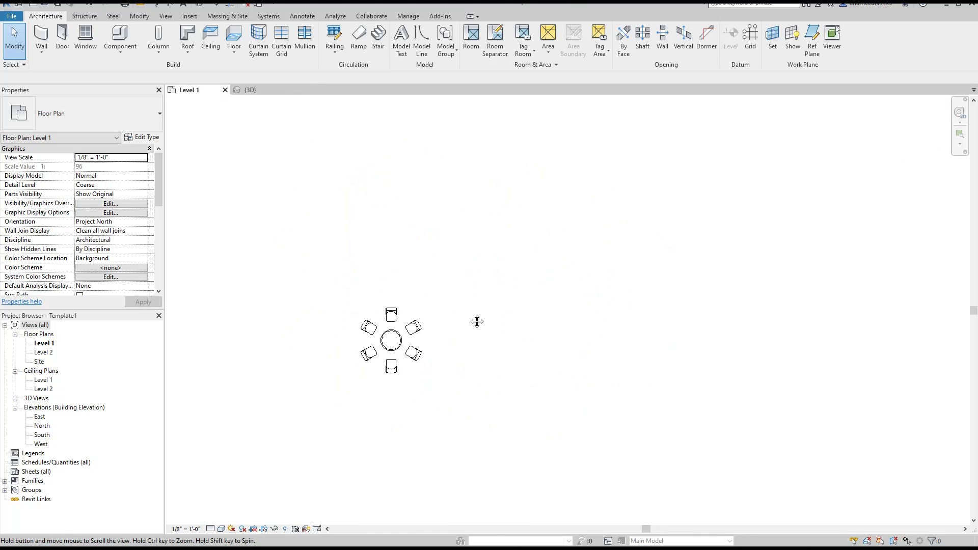
{"action": "scroll", "coordinate": [443, 242], "scroll_direction": "down", "scroll_amount": 2}
{"action": "left_click", "coordinate": [121, 35]}
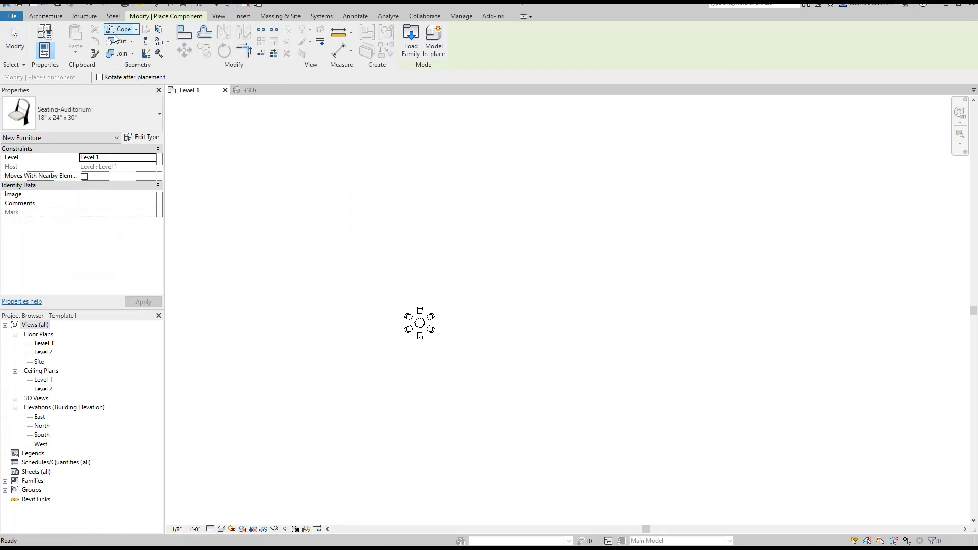
{"action": "left_click", "coordinate": [94, 117]}
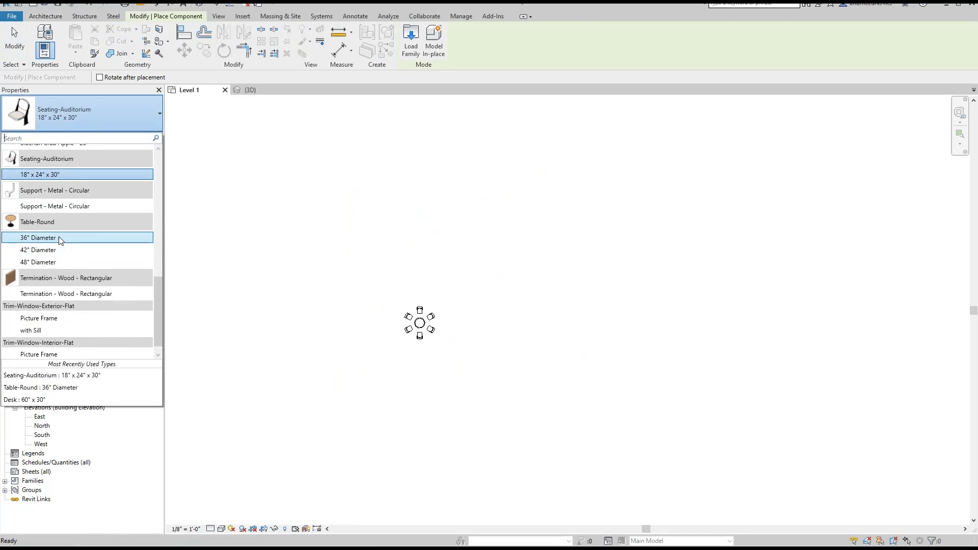
{"action": "scroll", "coordinate": [61, 239], "scroll_direction": "up", "scroll_amount": 1}
{"action": "left_click", "coordinate": [57, 180]}
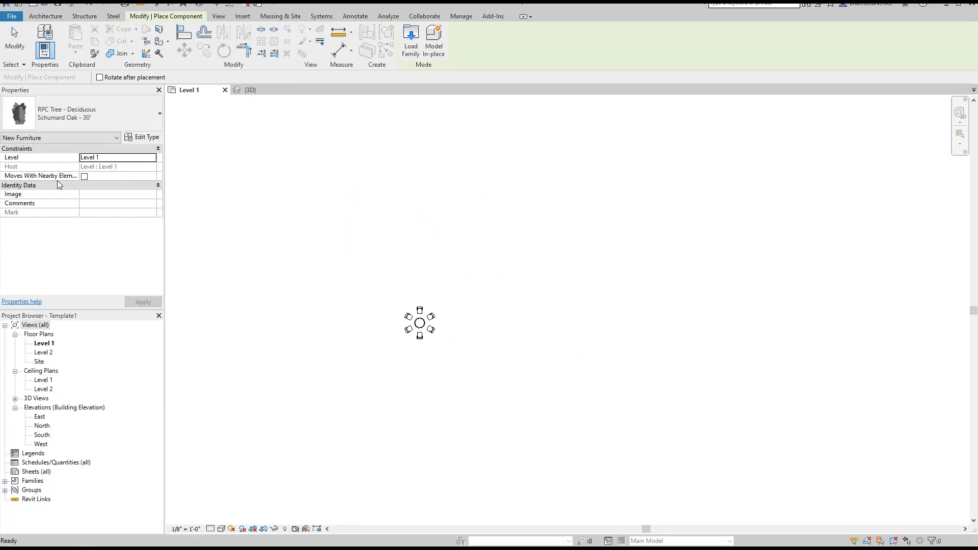
{"action": "left_click", "coordinate": [11, 26]}
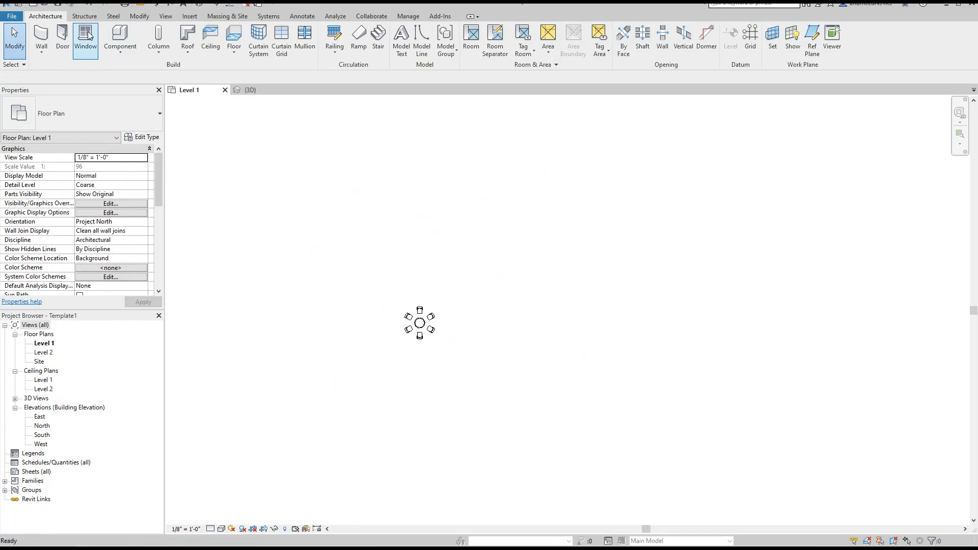
- Place a 60" x 30" Desk component in the empty area northeast of the table and chairs
{"action": "left_click", "coordinate": [120, 34]}
{"action": "left_click", "coordinate": [101, 114]}
{"action": "scroll", "coordinate": [94, 243], "scroll_direction": "up", "scroll_amount": 12}
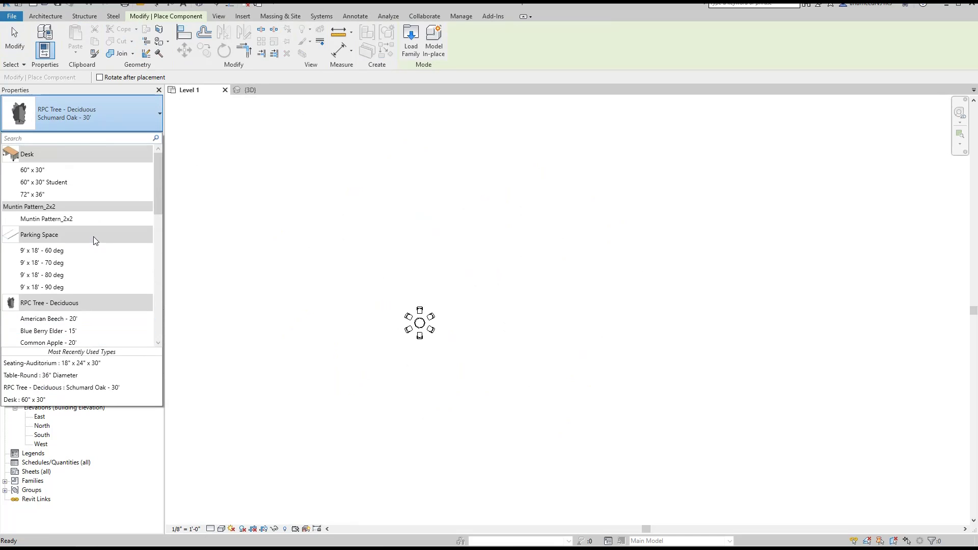
{"action": "left_click", "coordinate": [43, 169]}
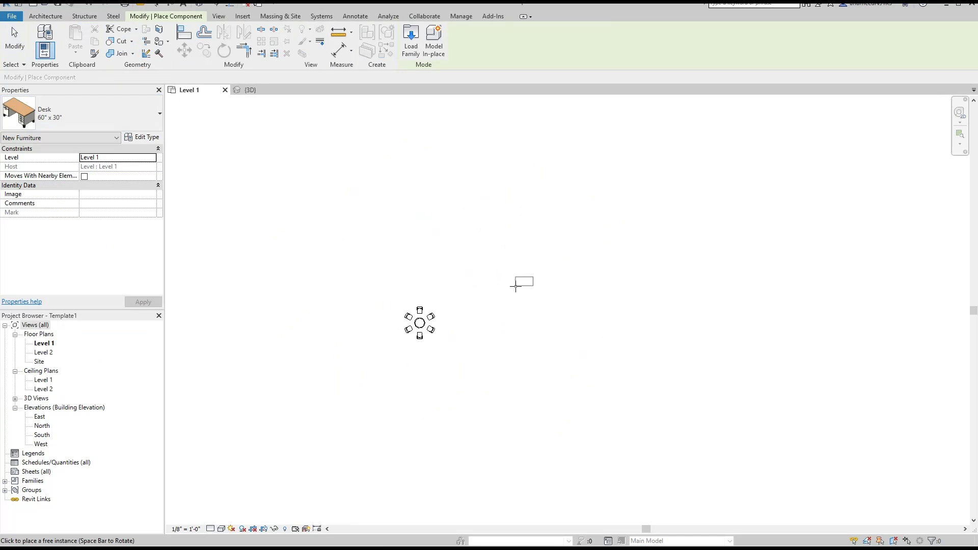
{"action": "scroll", "coordinate": [457, 252], "scroll_direction": "up", "scroll_amount": 2}
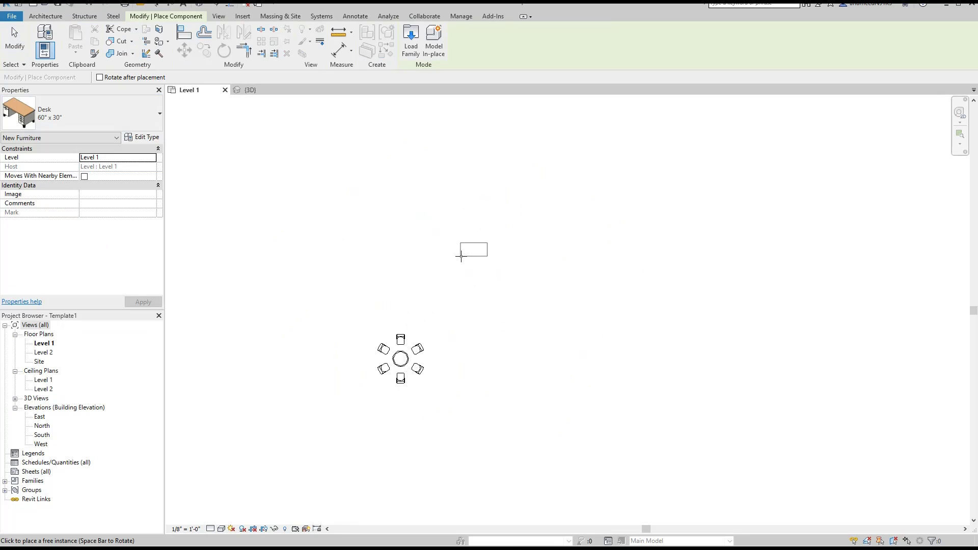
{"action": "left_click", "coordinate": [518, 220]}
{"action": "key", "text": "Escape"}
{"action": "key", "text": "Escape"}
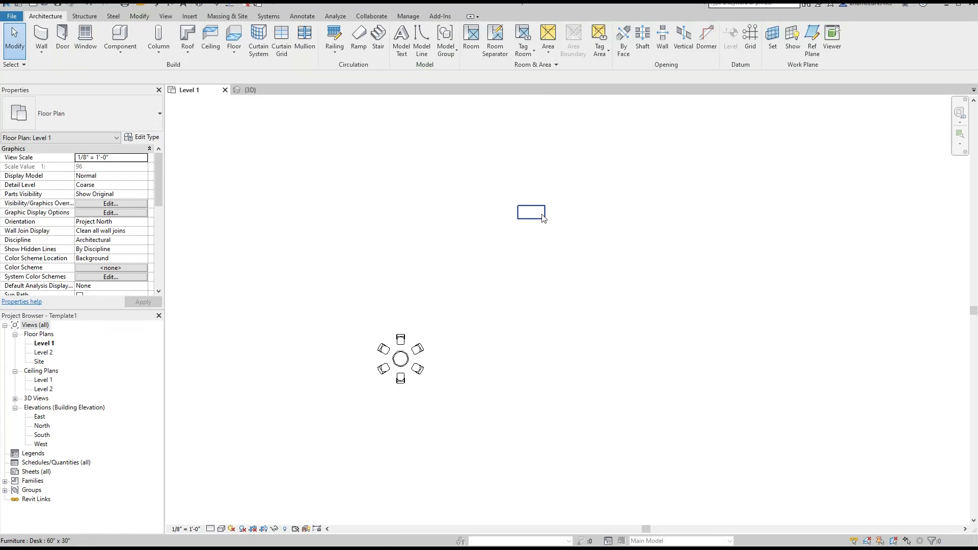
- Set up a linear array of the desk with the Move To 2nd option
{"action": "middle_click_drag", "start_coordinate": [710, 211], "coordinate": [539, 268]}
{"action": "middle_click_drag", "start_coordinate": [387, 304], "coordinate": [437, 299]}
{"action": "left_click", "coordinate": [411, 264]}
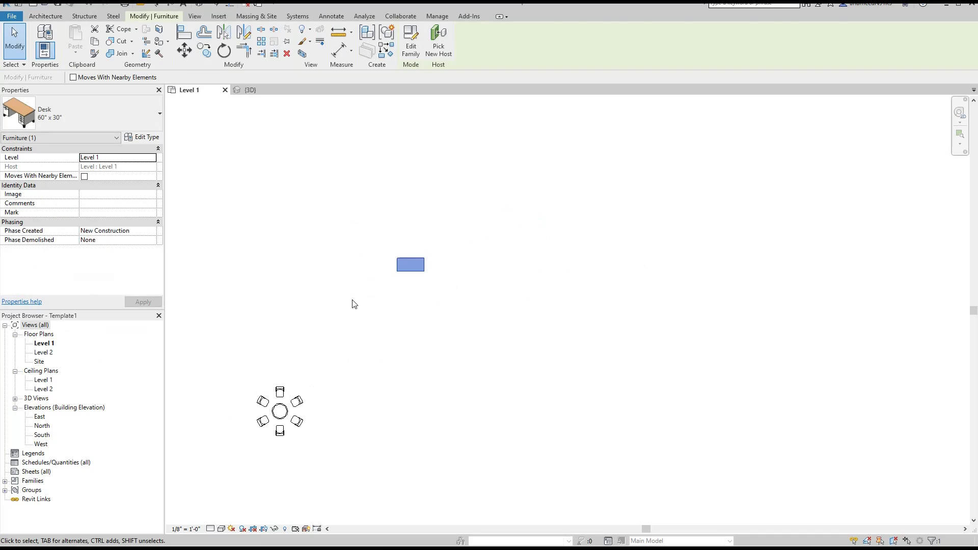
{"action": "left_click", "coordinate": [262, 42]}
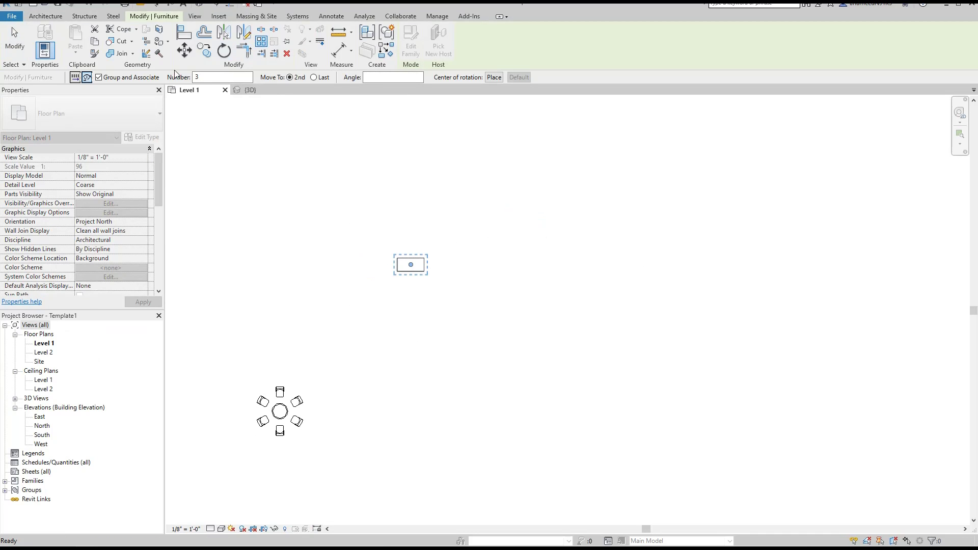
{"action": "left_click", "coordinate": [75, 79]}
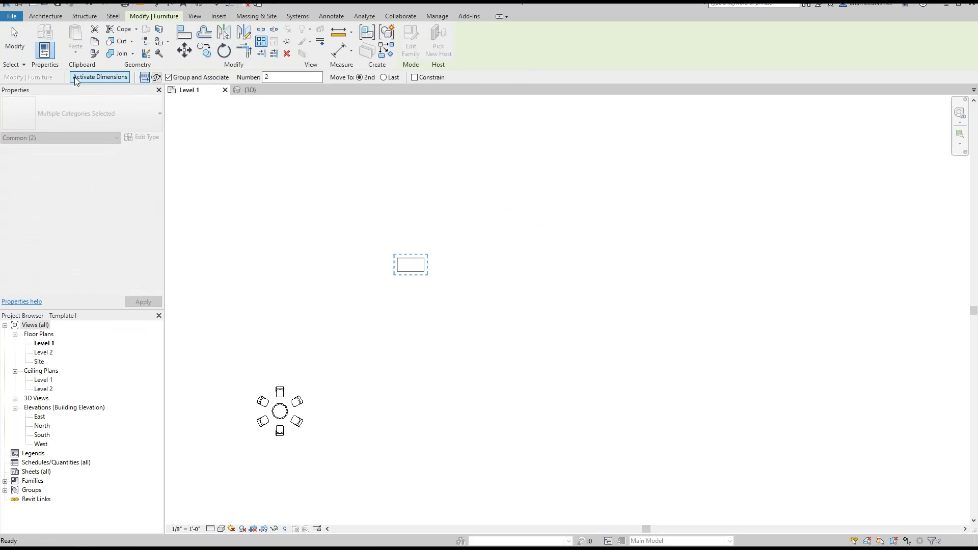
{"action": "left_click", "coordinate": [145, 78]}
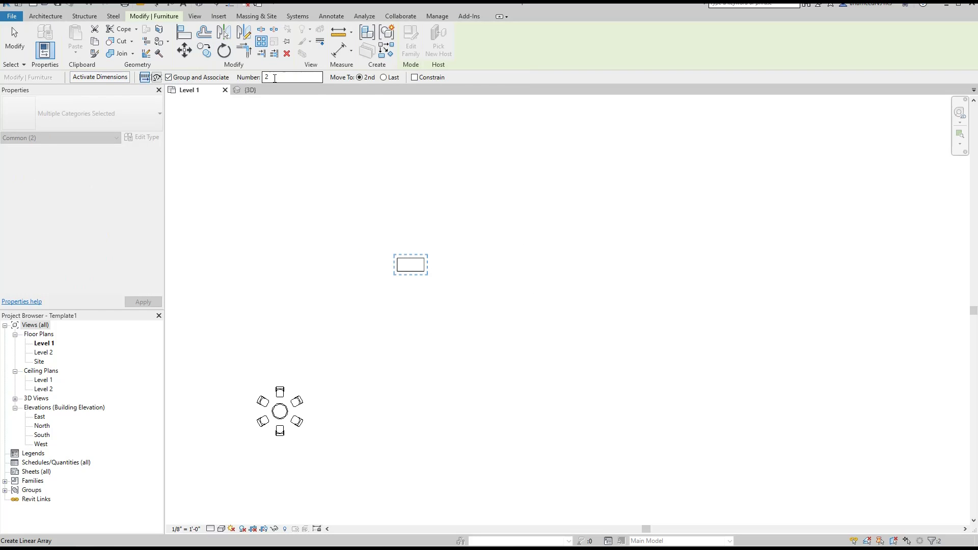
{"action": "left_click_drag", "start_coordinate": [280, 75], "coordinate": [253, 75]}
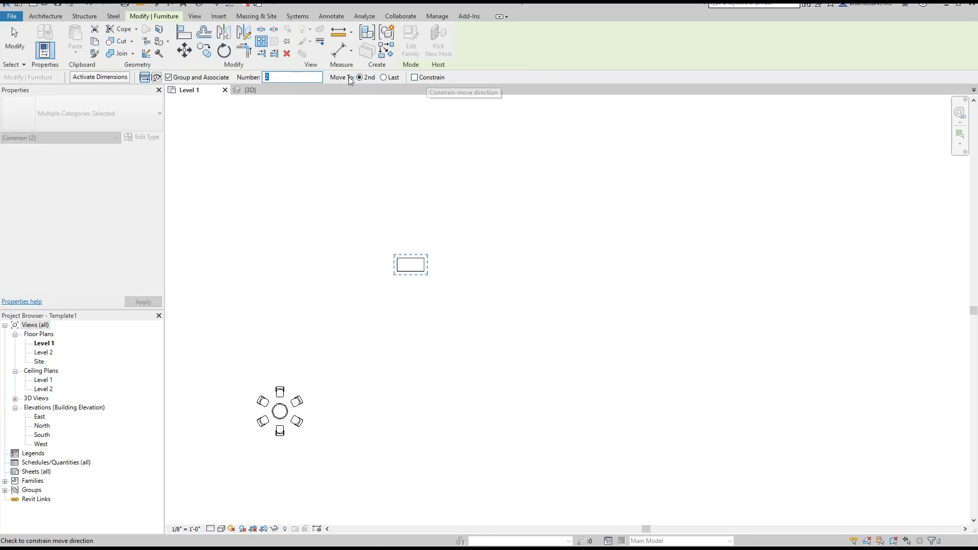
{"action": "left_click", "coordinate": [362, 78]}
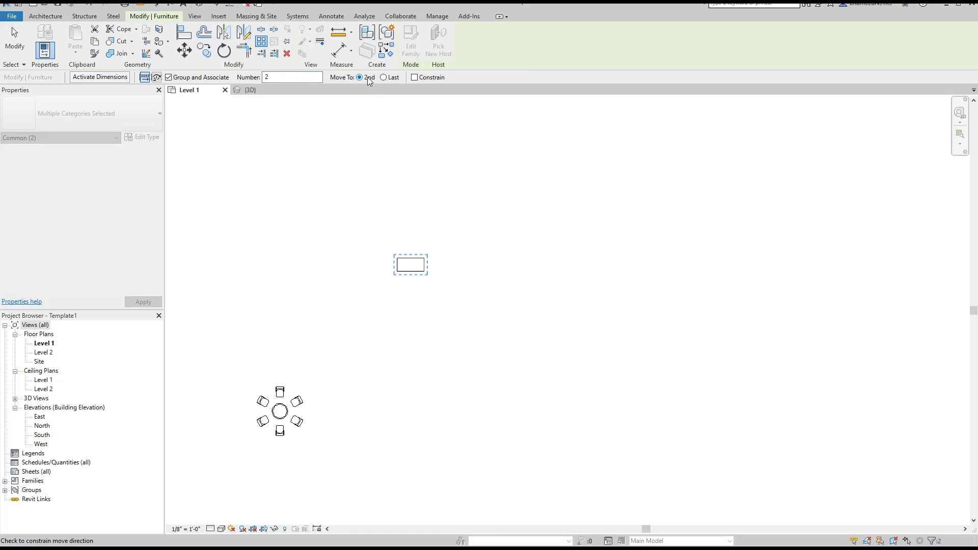
- Array the desk horizontally to the east at 35' - 6" spacing with a count of 4, and deselect the group
{"action": "left_click", "coordinate": [437, 272]}
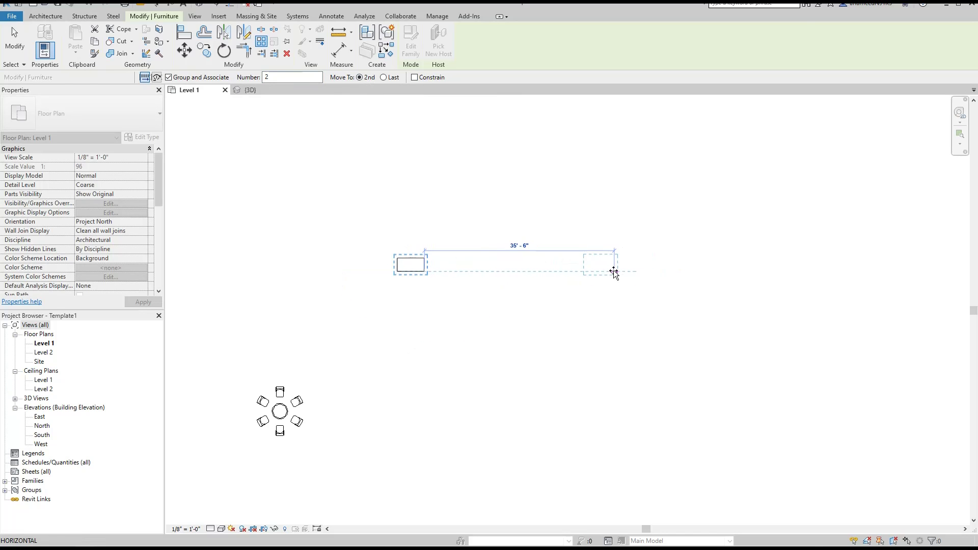
{"action": "left_click", "coordinate": [614, 273]}
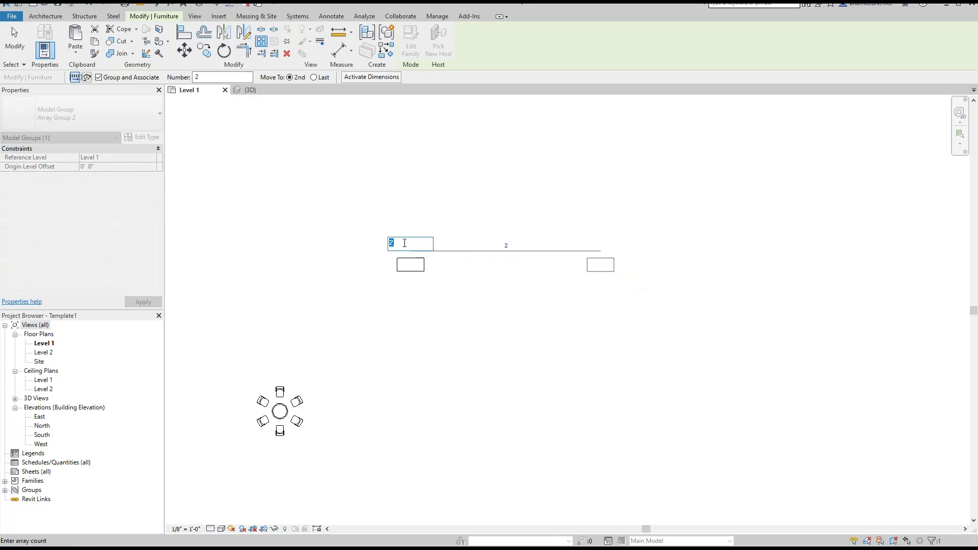
{"action": "key", "text": "Return"}
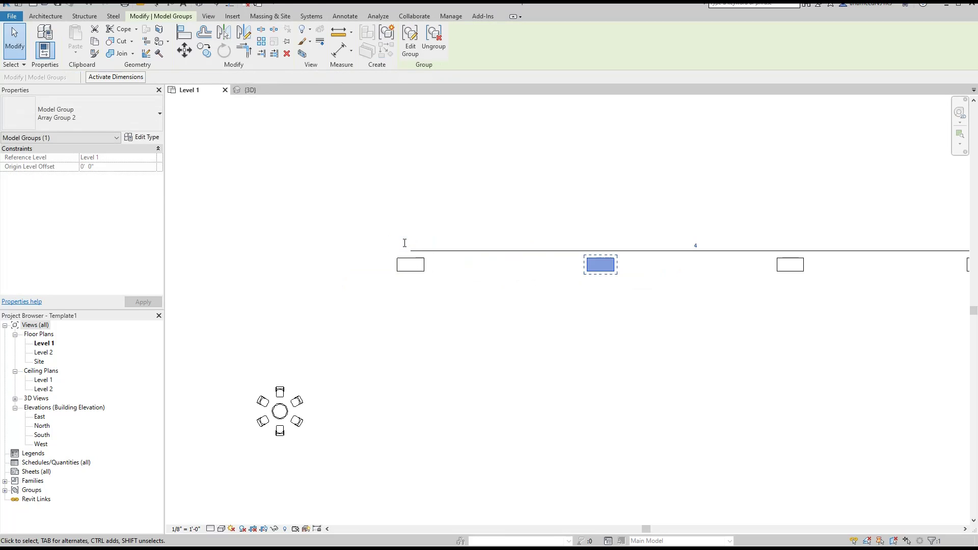
{"action": "scroll", "coordinate": [425, 286], "scroll_direction": "down", "scroll_amount": 2}
{"action": "scroll", "coordinate": [622, 312], "scroll_direction": "up", "scroll_amount": 2}
{"action": "middle_click_drag", "start_coordinate": [553, 317], "coordinate": [602, 296]}
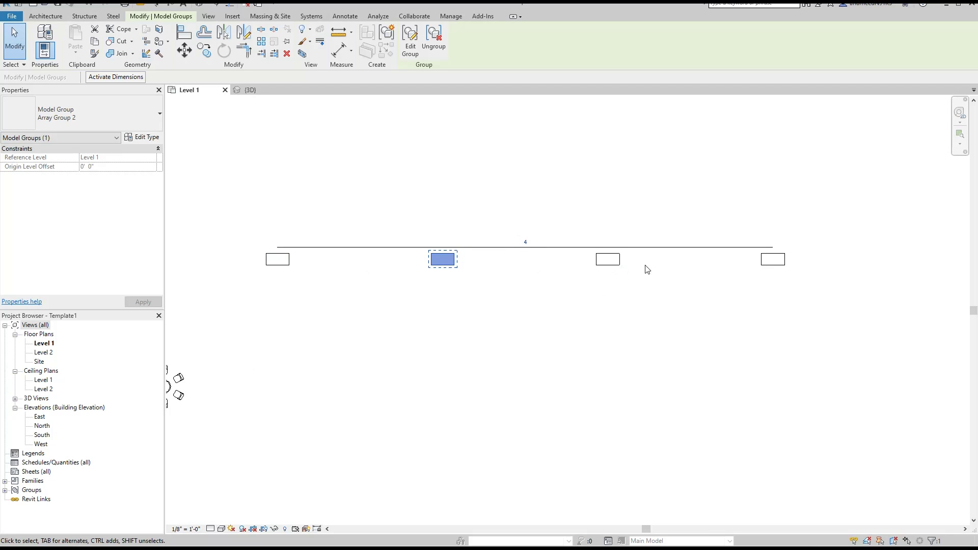
{"action": "left_click", "coordinate": [687, 270]}
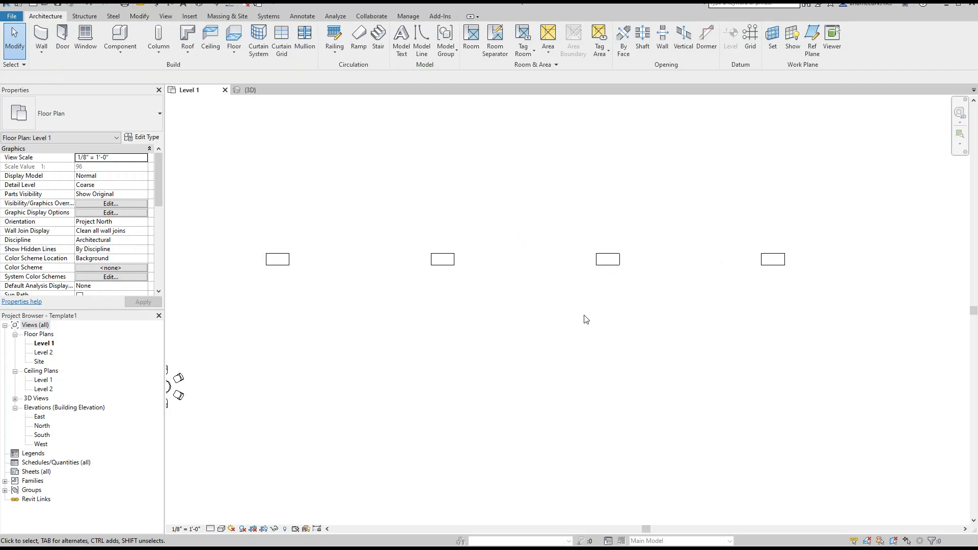
- Undo the previous desk array and set up a new linear array of the single desk with the Move To 2nd option
{"action": "key", "text": "ctrl+z"}
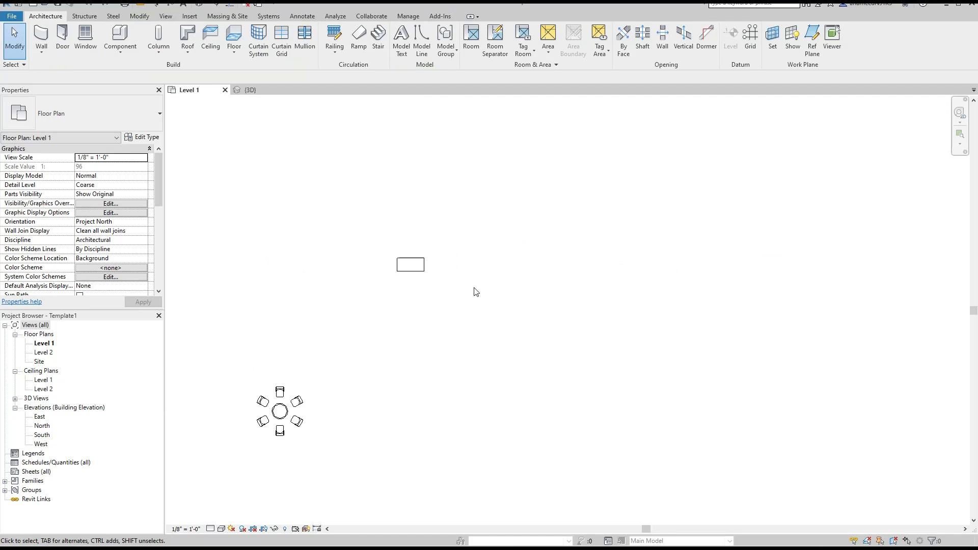
{"action": "left_click_drag", "start_coordinate": [498, 220], "coordinate": [392, 274]}
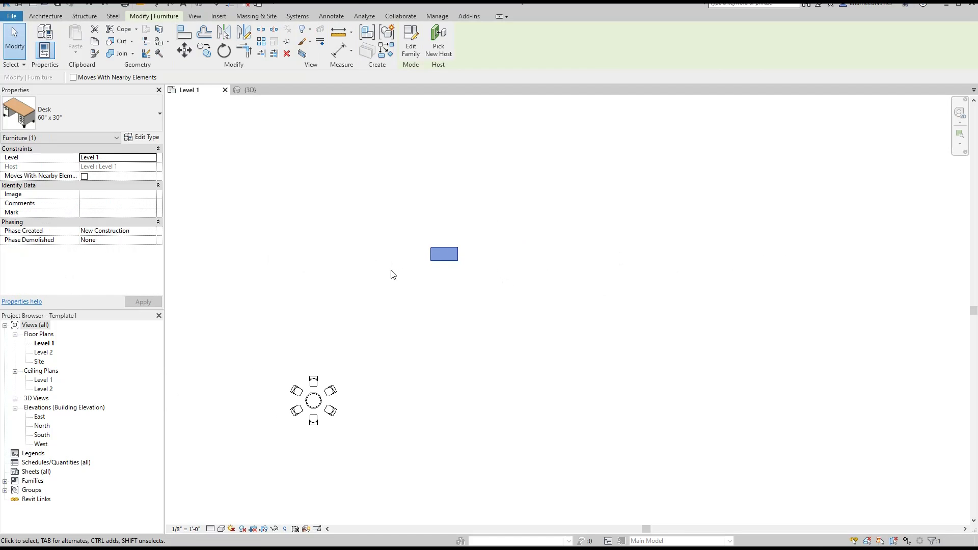
{"action": "left_click", "coordinate": [262, 41]}
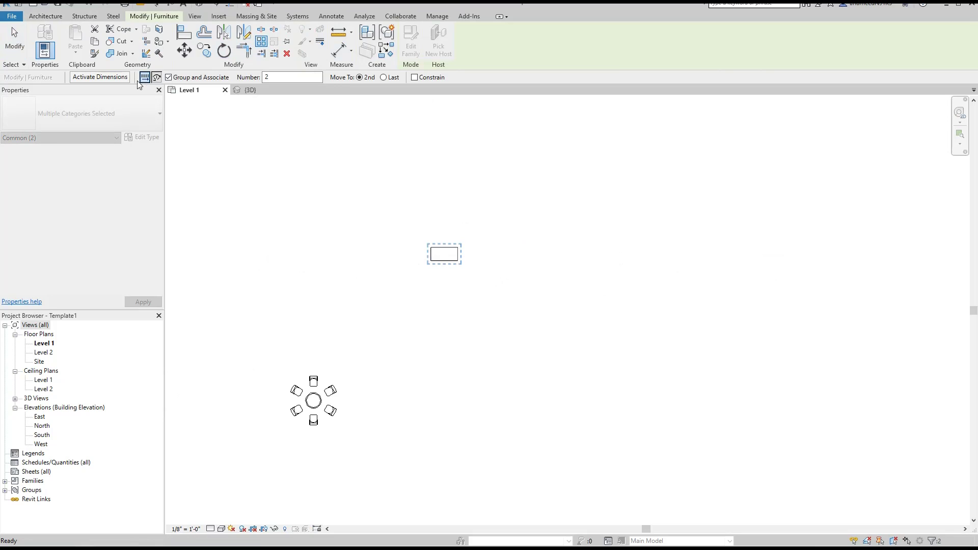
{"action": "left_click", "coordinate": [267, 76]}
- Array the desk horizontally to the east at 20' spacing with a count of 4, and deselect the group
{"action": "left_click", "coordinate": [459, 261]}
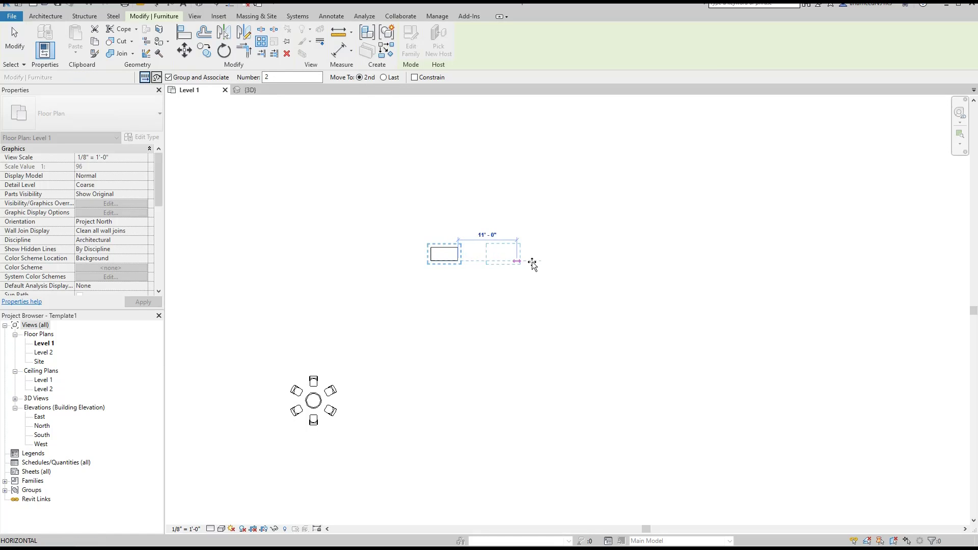
{"action": "scroll", "coordinate": [557, 266], "scroll_direction": "up", "scroll_amount": 2}
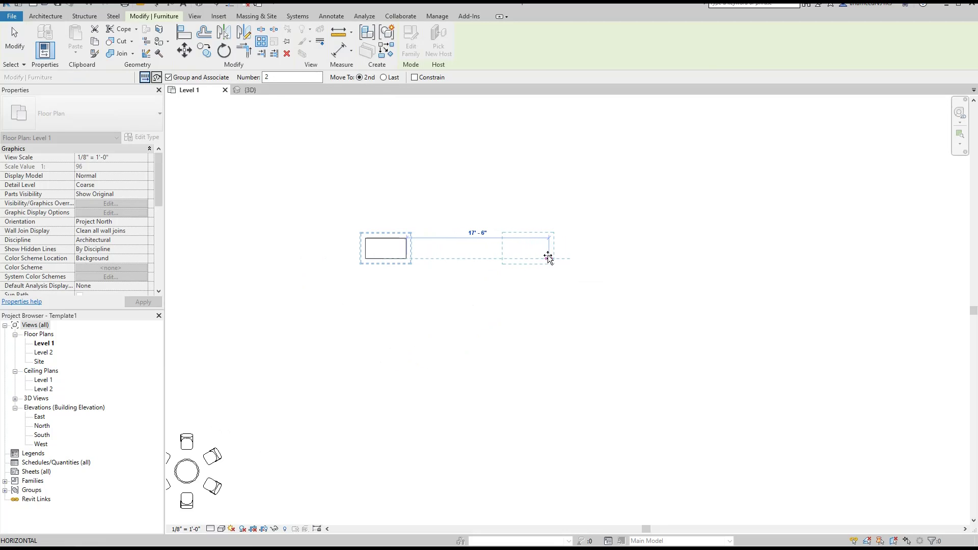
{"action": "type", "text": "20"}
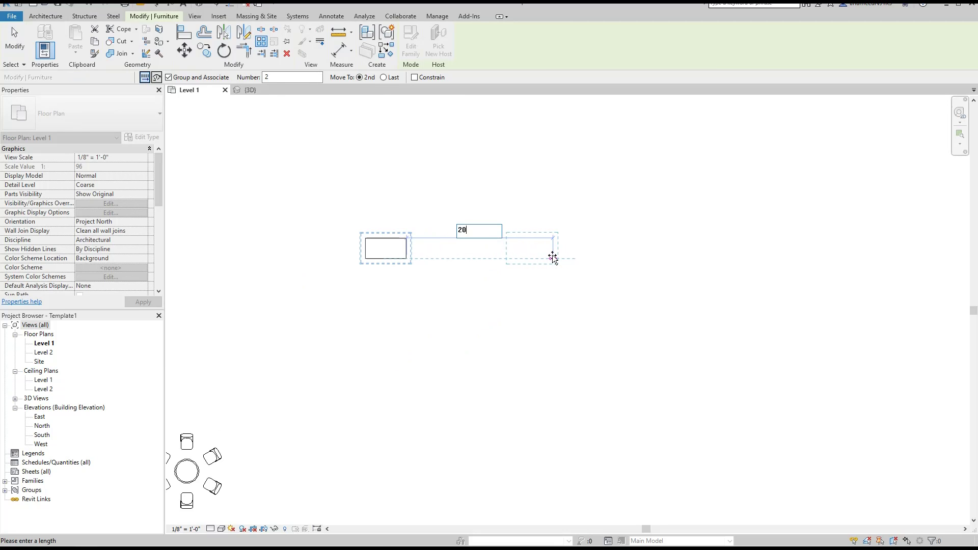
{"action": "key", "text": "Return"}
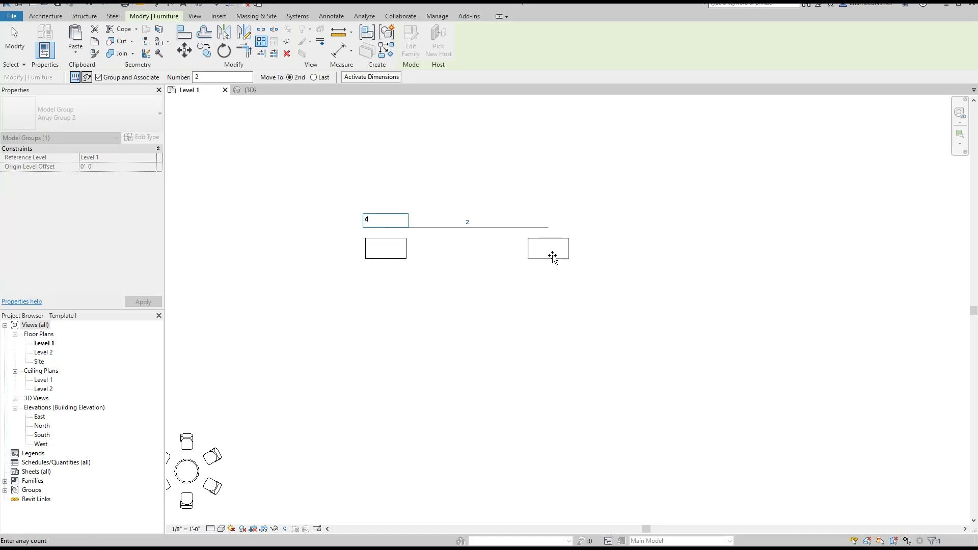
{"action": "key", "text": "Return"}
{"action": "middle_click_drag", "start_coordinate": [658, 283], "coordinate": [509, 273]}
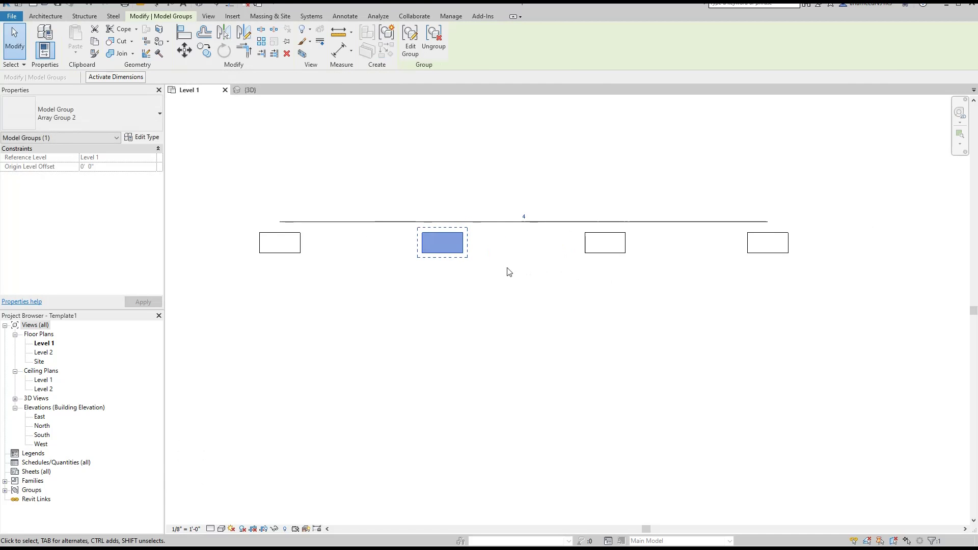
{"action": "scroll", "coordinate": [509, 273], "scroll_direction": "down", "scroll_amount": 2}
{"action": "scroll", "coordinate": [649, 255], "scroll_direction": "up", "scroll_amount": 1}
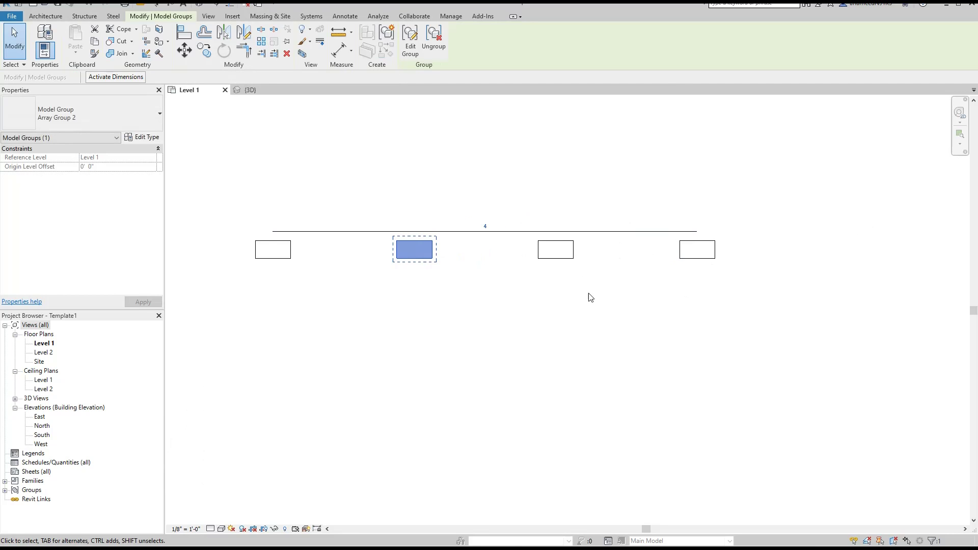
{"action": "middle_click_drag", "start_coordinate": [438, 279], "coordinate": [524, 262]}
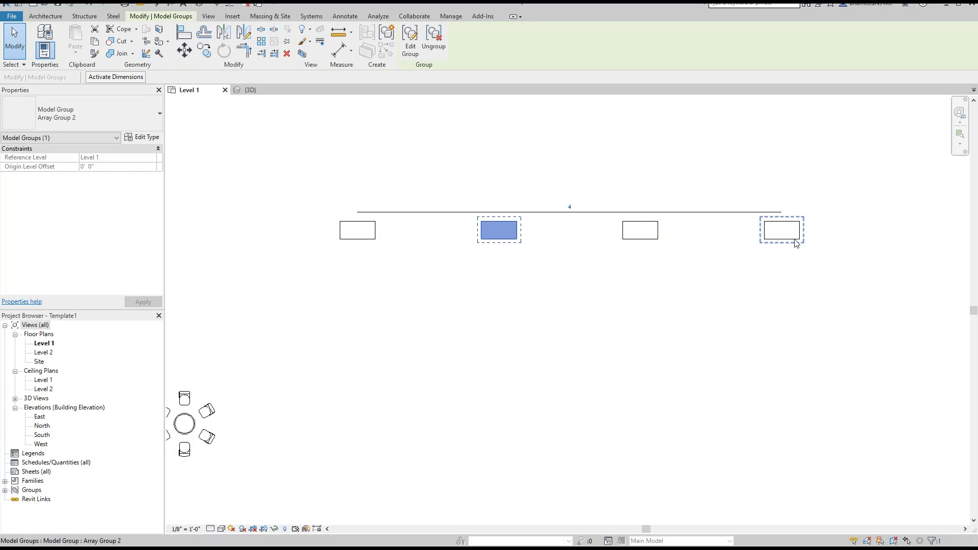
{"action": "left_click", "coordinate": [451, 258]}
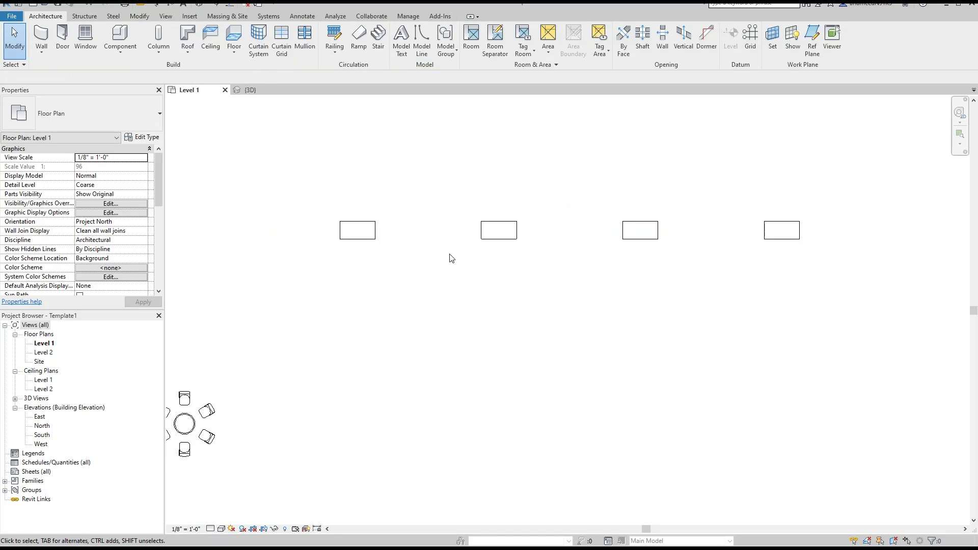
- Move the easternmost desk of the array southward so the whole row slants diagonally, and deselect it
{"action": "left_click", "coordinate": [783, 245]}
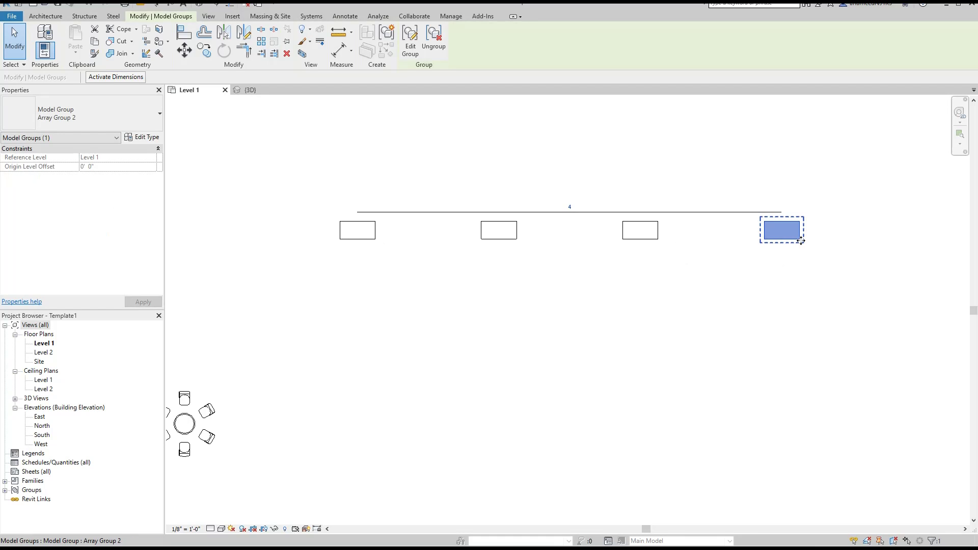
{"action": "left_click_drag", "start_coordinate": [799, 249], "coordinate": [798, 350]}
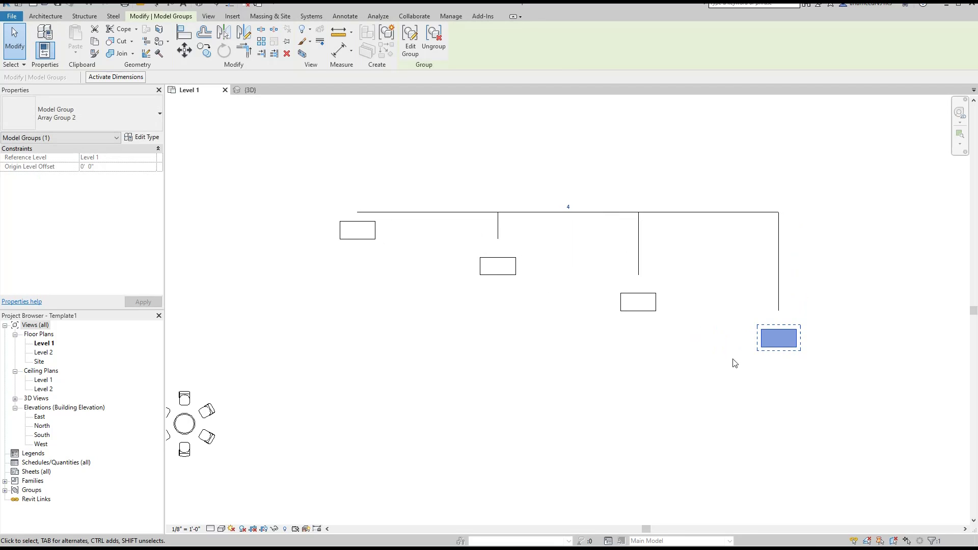
{"action": "left_click", "coordinate": [356, 252]}
{"action": "left_click", "coordinate": [362, 243]}
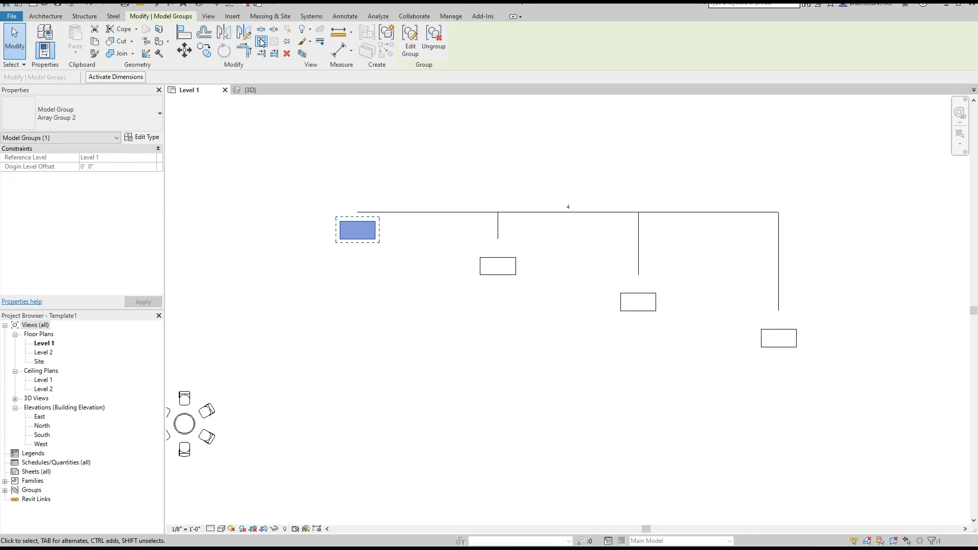
{"action": "left_click", "coordinate": [243, 50]}
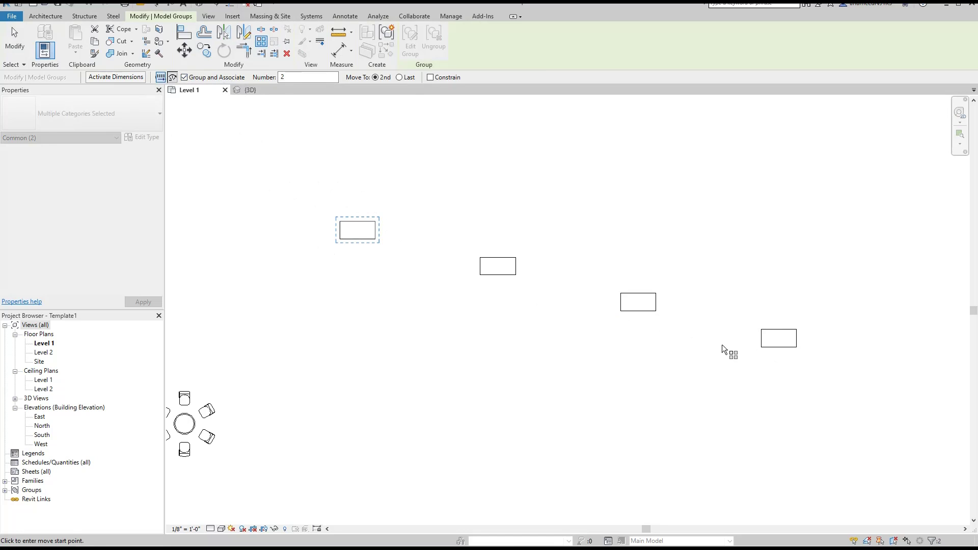
{"action": "key", "text": "Escape"}
{"action": "key", "text": "Escape"}
- Move the easternmost arrayed desk partway back north to make the row's diagonal shallower
{"action": "left_click", "coordinate": [794, 351]}
{"action": "left_click_drag", "start_coordinate": [793, 351], "coordinate": [799, 280]}
{"action": "left_click", "coordinate": [799, 287]}
- Ungroup all four arrayed desks and move the easternmost desk north on its own, level with the westernmost one
{"action": "left_click_drag", "start_coordinate": [866, 198], "coordinate": [353, 341]}
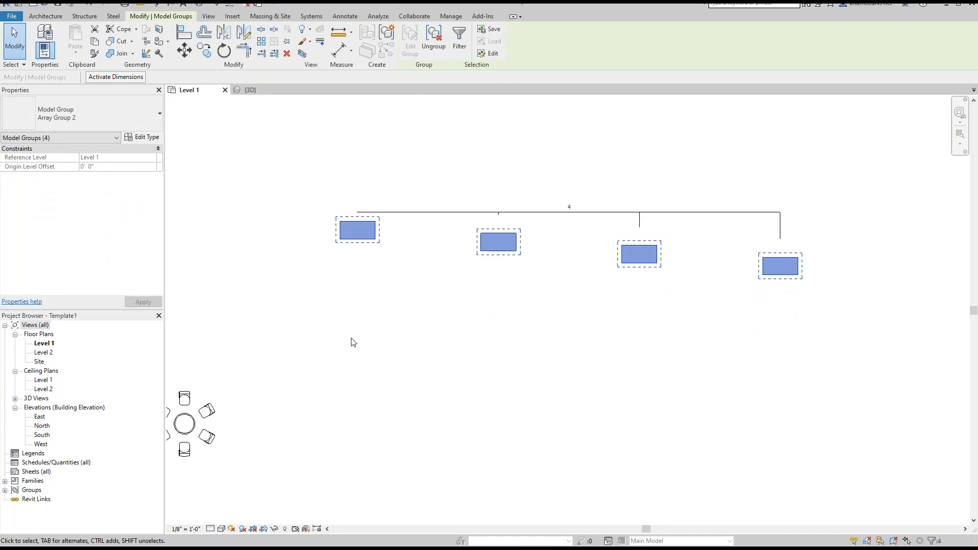
{"action": "left_click", "coordinate": [439, 53]}
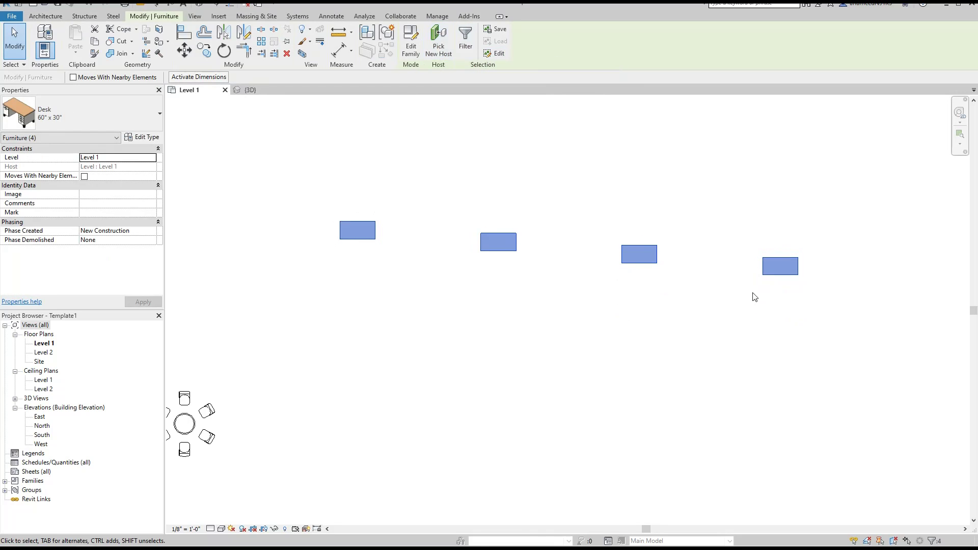
{"action": "left_click", "coordinate": [795, 272]}
{"action": "left_click_drag", "start_coordinate": [796, 273], "coordinate": [806, 319]}
{"action": "left_click_drag", "start_coordinate": [806, 319], "coordinate": [787, 243]}
{"action": "left_click", "coordinate": [609, 310]}
{"action": "middle_click_drag", "start_coordinate": [610, 310], "coordinate": [615, 291]}
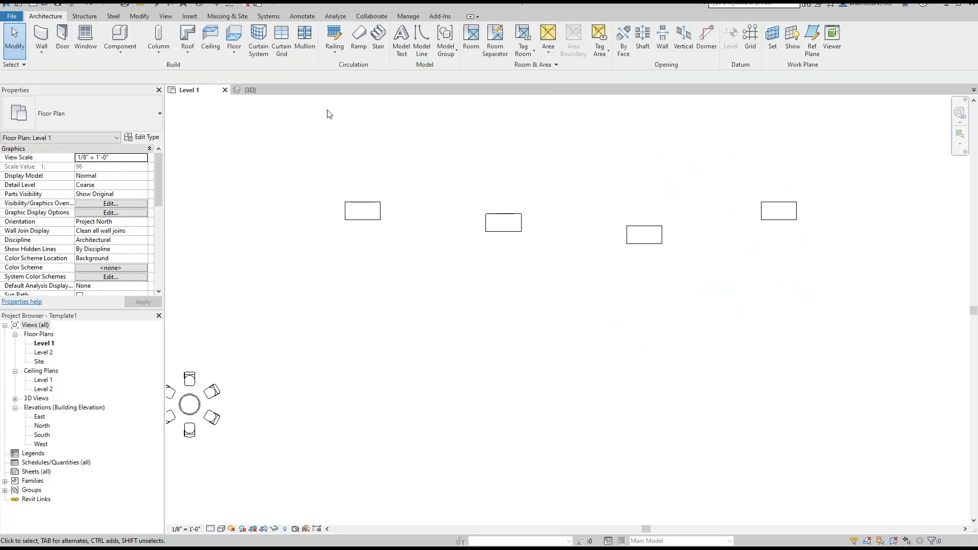
- Copy the westernmost desk into the empty area southeast of it
{"action": "left_click", "coordinate": [377, 218]}
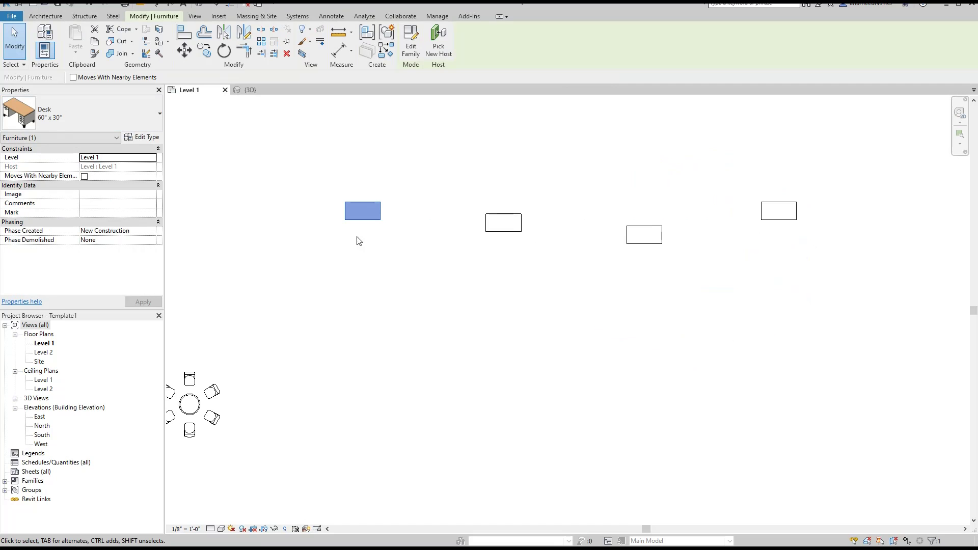
{"action": "key", "text": "c"}
{"action": "key", "text": "o"}
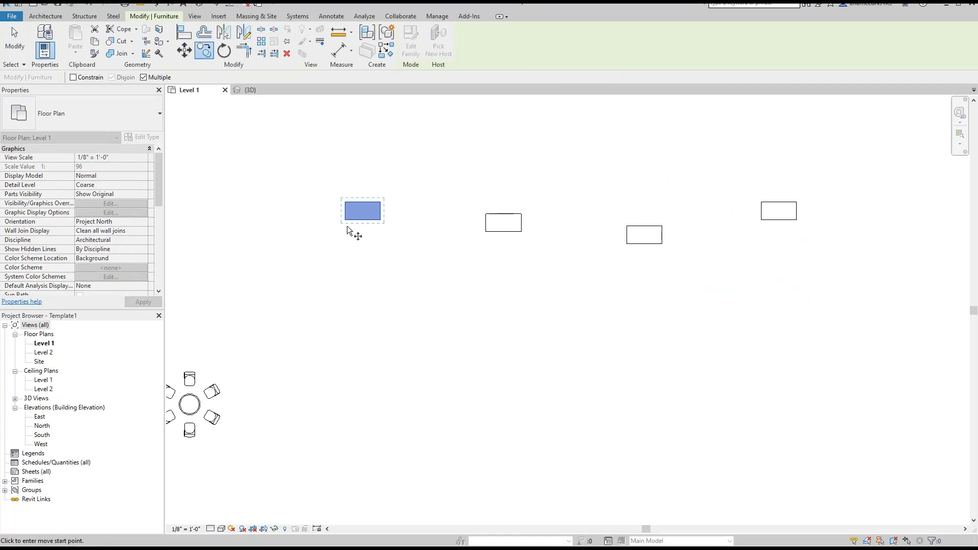
{"action": "left_click", "coordinate": [377, 220]}
{"action": "left_click", "coordinate": [530, 351]}
{"action": "key", "text": "Escape"}
- Start a linear array of the copied desk horizontally to the east with the Move To Last option, and begin entering its overall length
{"action": "scroll", "coordinate": [564, 360], "scroll_direction": "up", "scroll_amount": 2}
{"action": "middle_click_drag", "start_coordinate": [563, 360], "coordinate": [505, 309]}
{"action": "left_click_drag", "start_coordinate": [573, 212], "coordinate": [386, 336]}
{"action": "left_click", "coordinate": [262, 41]}
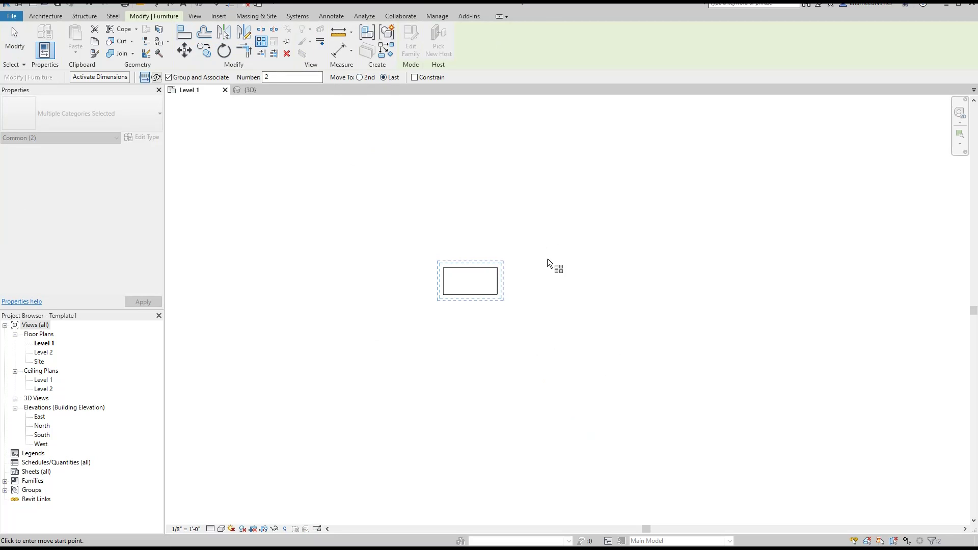
{"action": "left_click", "coordinate": [504, 299]}
{"action": "middle_click_drag", "start_coordinate": [552, 295], "coordinate": [402, 292]}
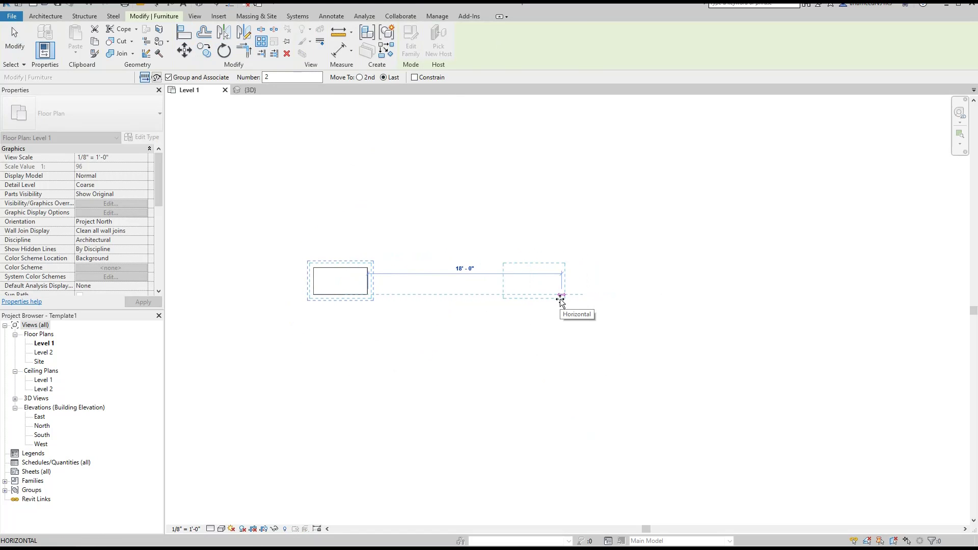
{"action": "type", "text": "410"}
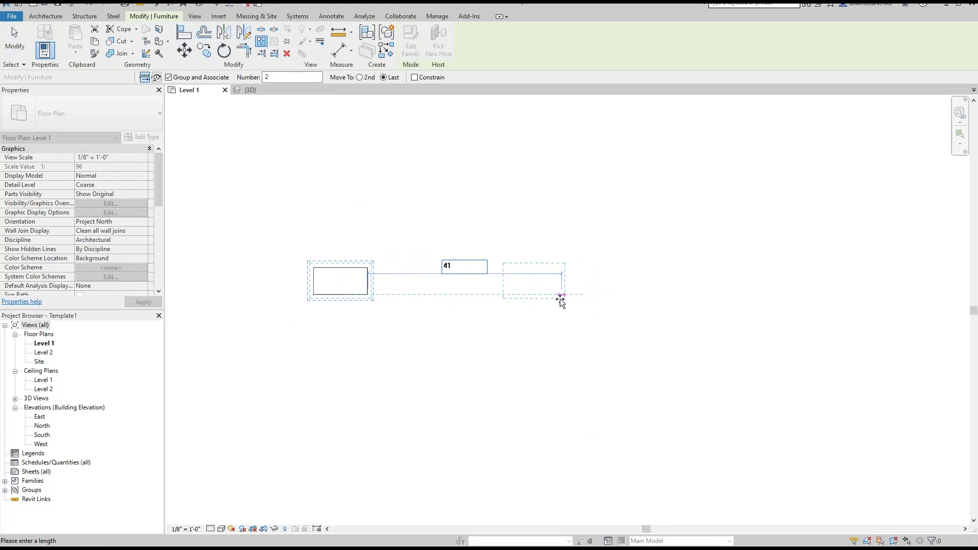